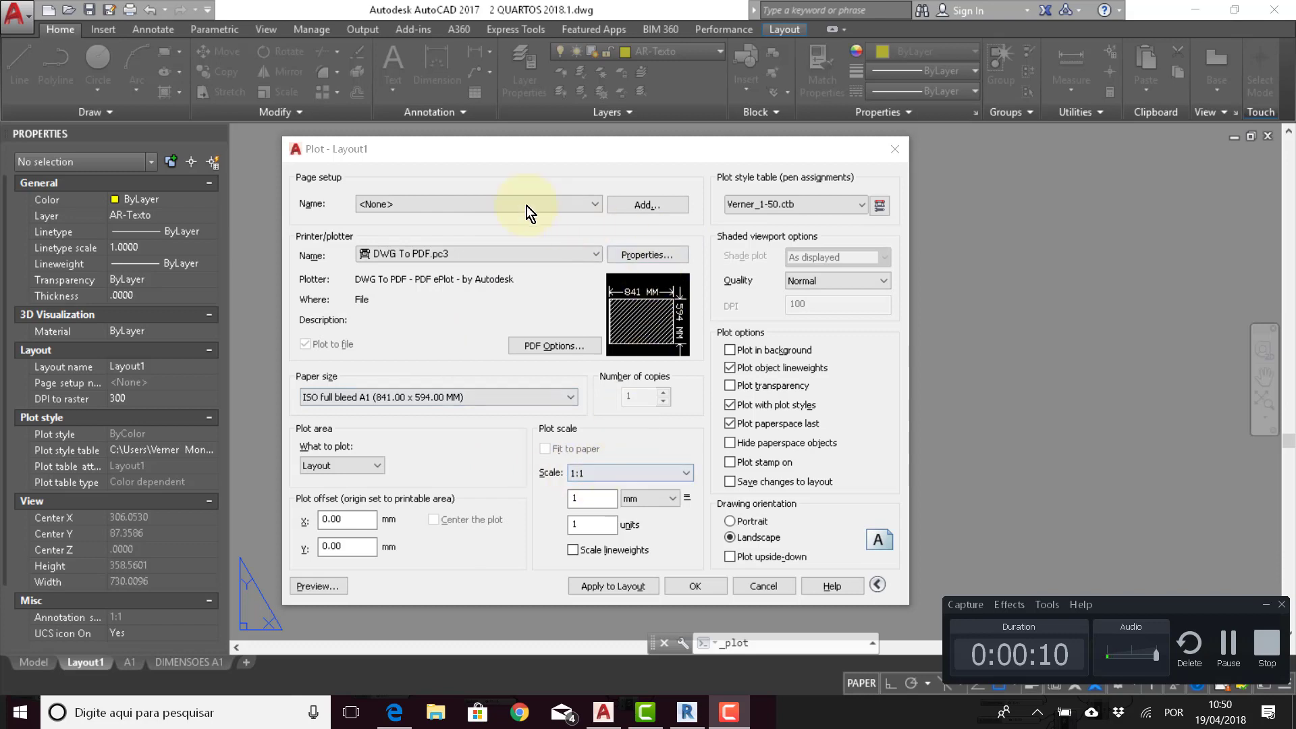
Step: Apply the DWG To PDF plot settings with ISO full bleed A1 paper and 1:1 scale to Layout1, and close the dialog without plotting
drag(447, 151, 476, 151)
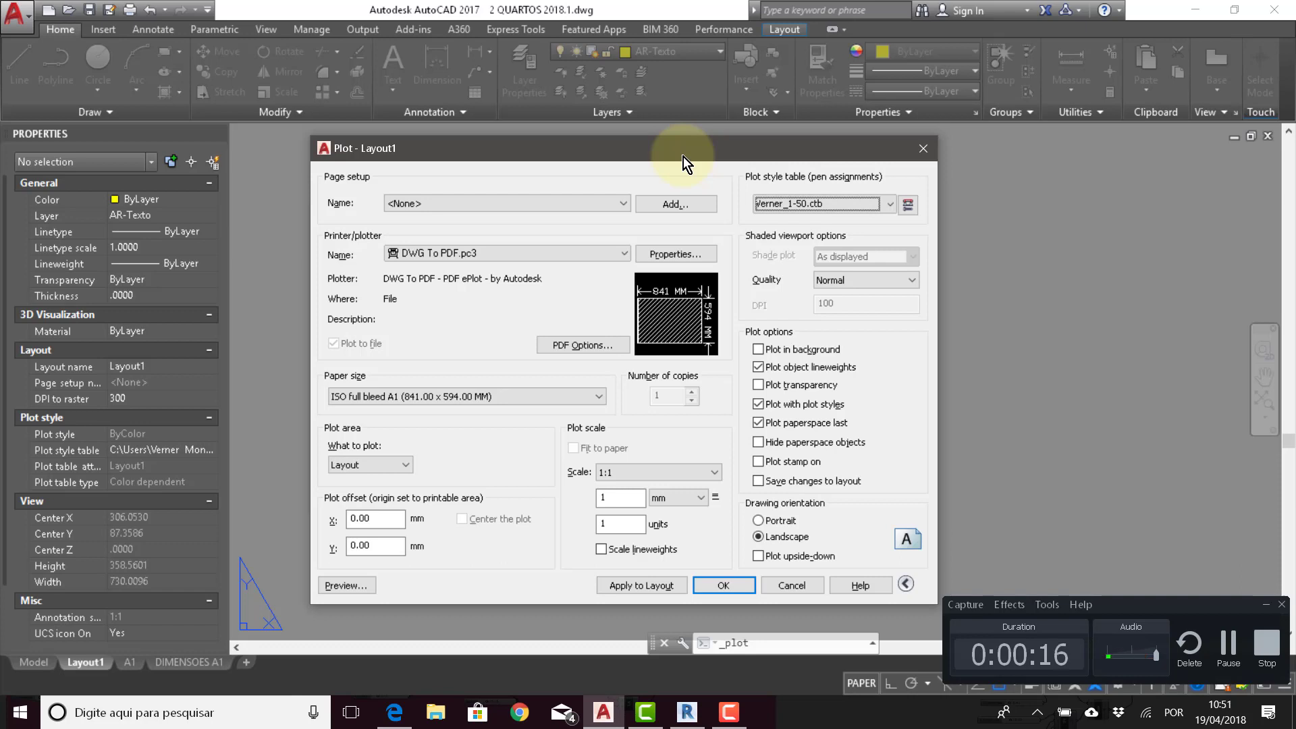
mouse_move(682, 157)
mouse_down()
mouse_move(740, 160)
mouse_move(693, 163)
mouse_up()
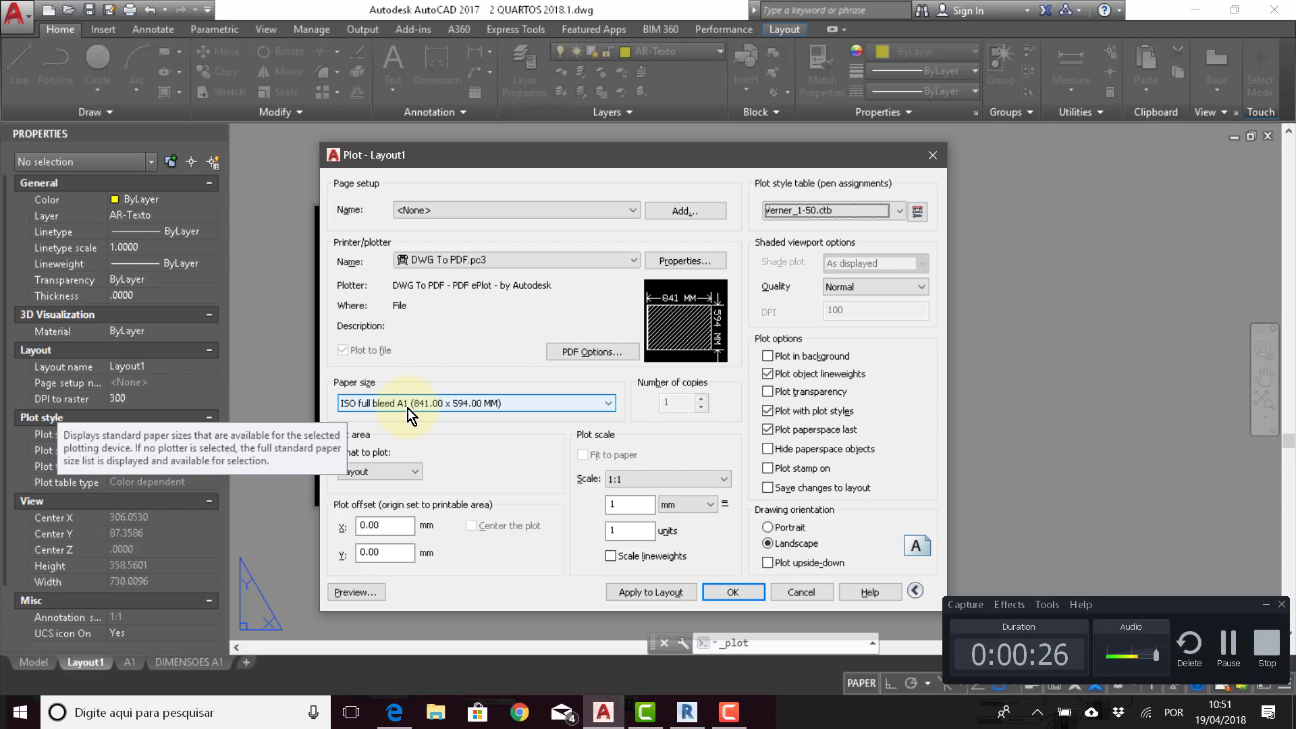
click(643, 589)
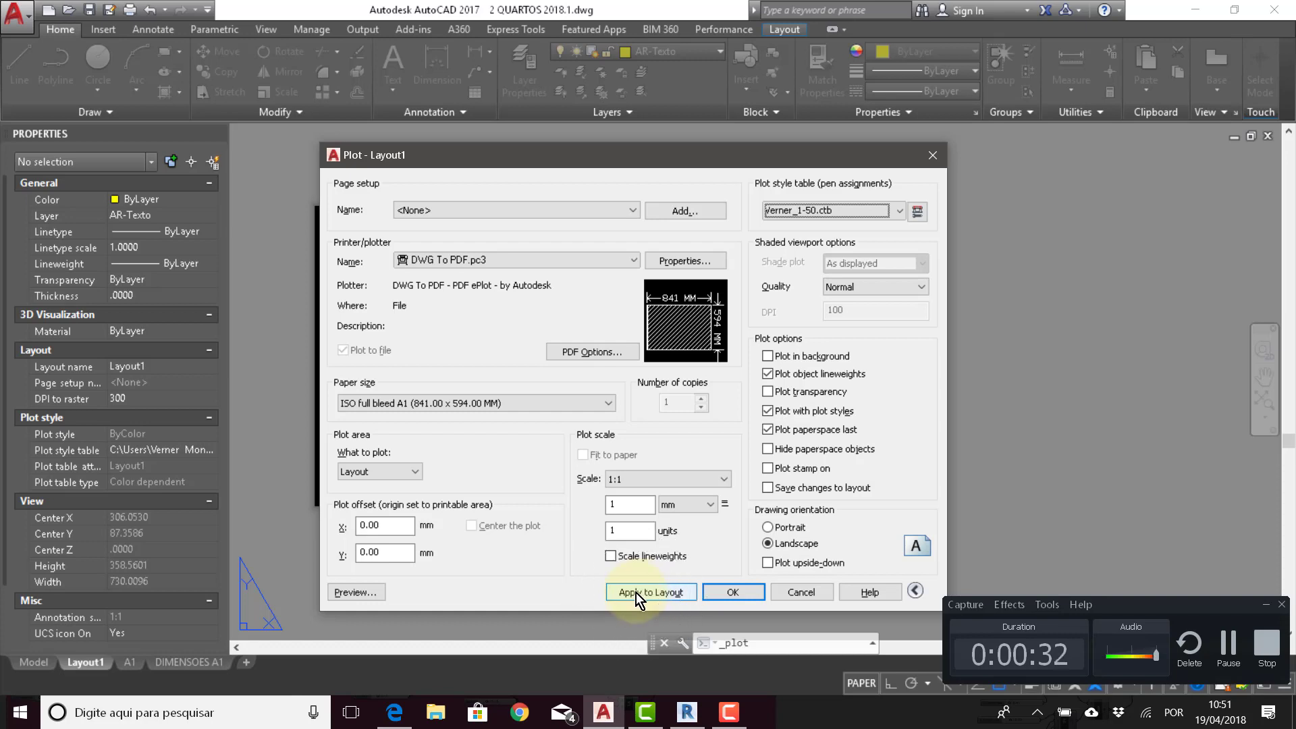
click(508, 475)
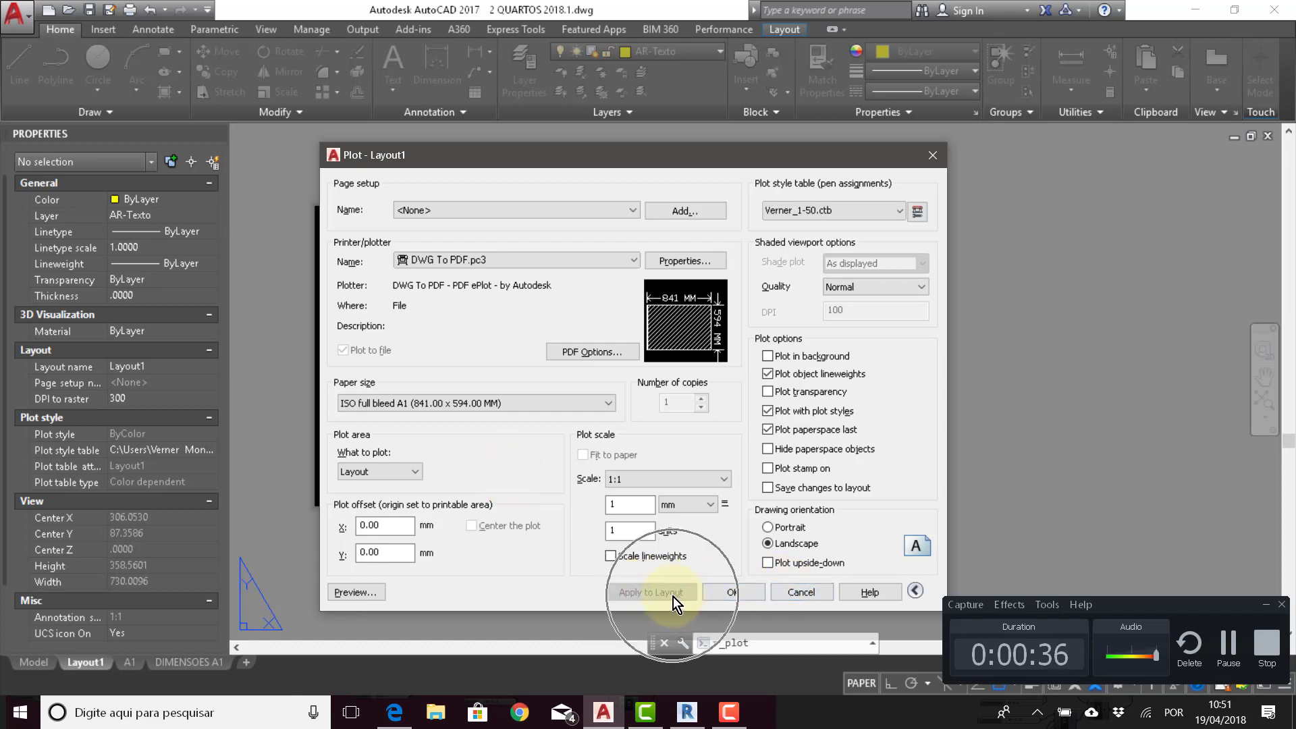
click(812, 590)
click(650, 471)
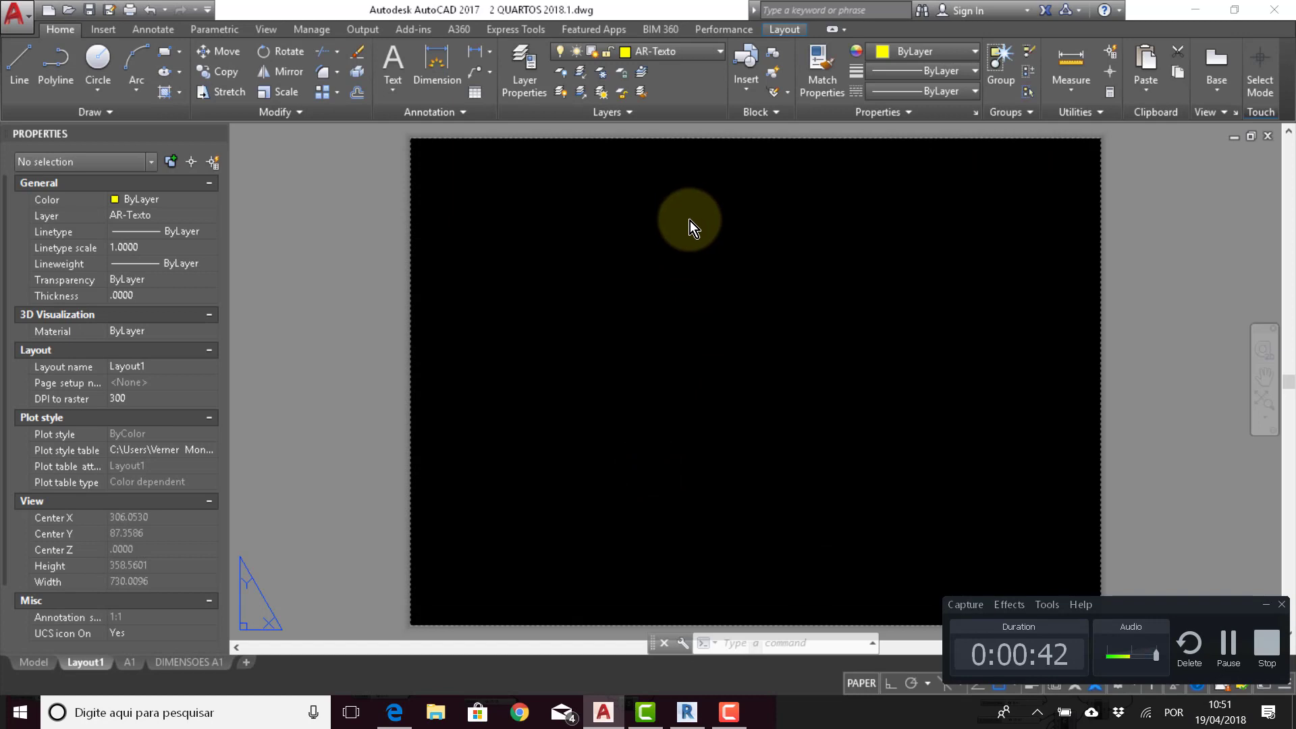
middle_drag(654, 292, 592, 292)
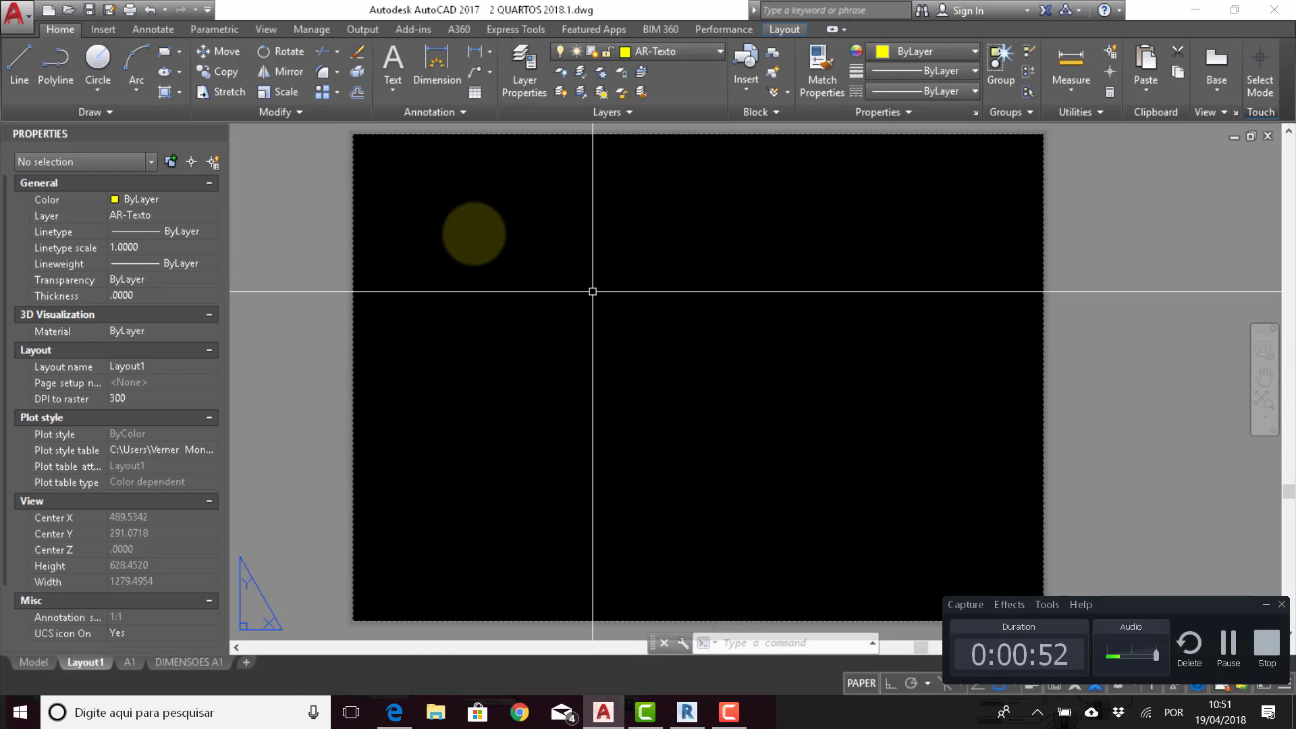
scroll(593, 290, down, 3)
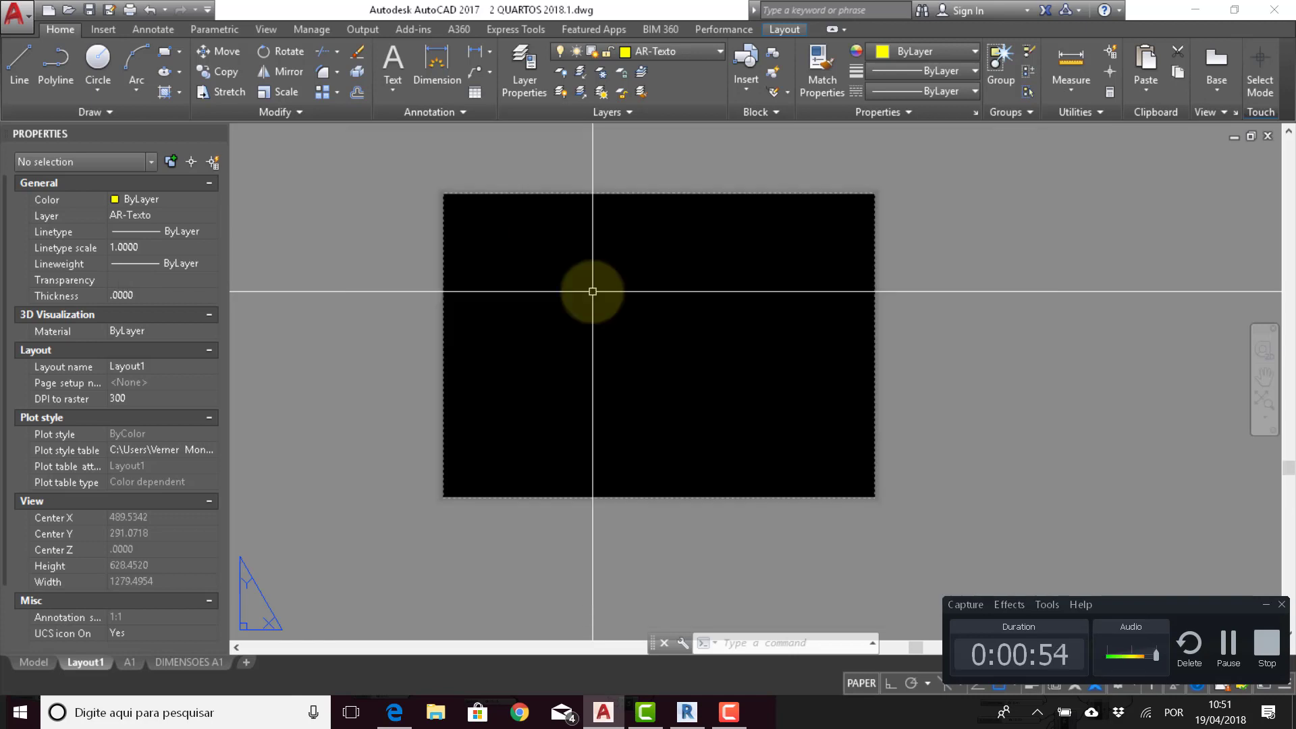
scroll(592, 291, up, 3)
scroll(580, 289, down, 3)
scroll(585, 313, up, 1)
middle_drag(585, 313, 599, 310)
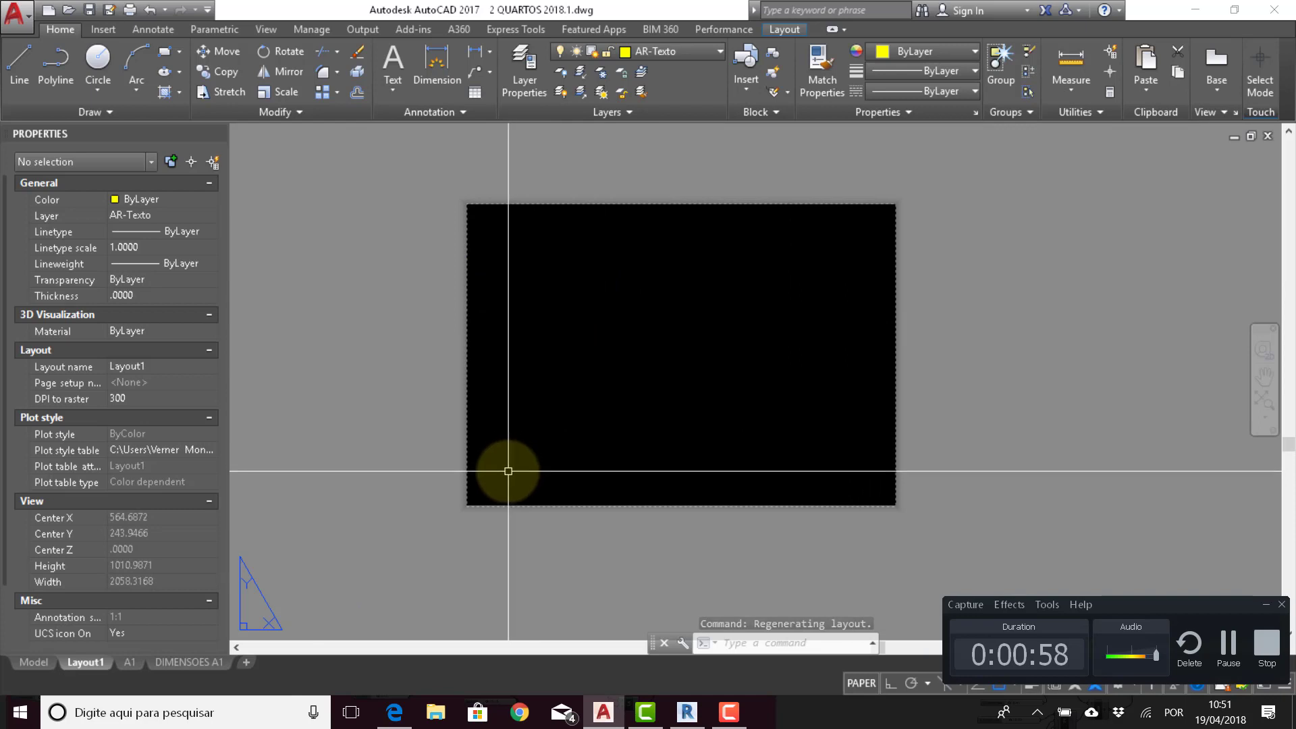
Step: Open the DIMENSOES A1 layout and examine the reference A1 sheet frame with its dimension labels
click(186, 665)
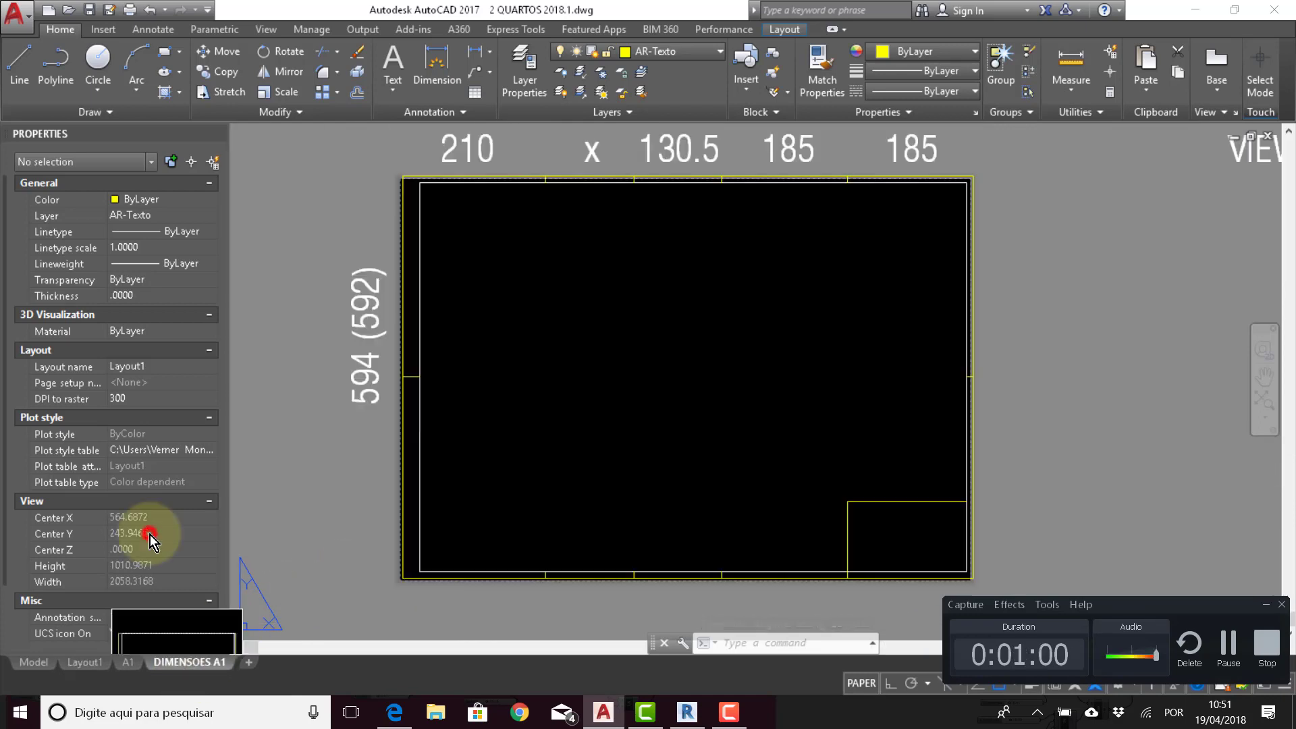
middle_drag(566, 302, 634, 298)
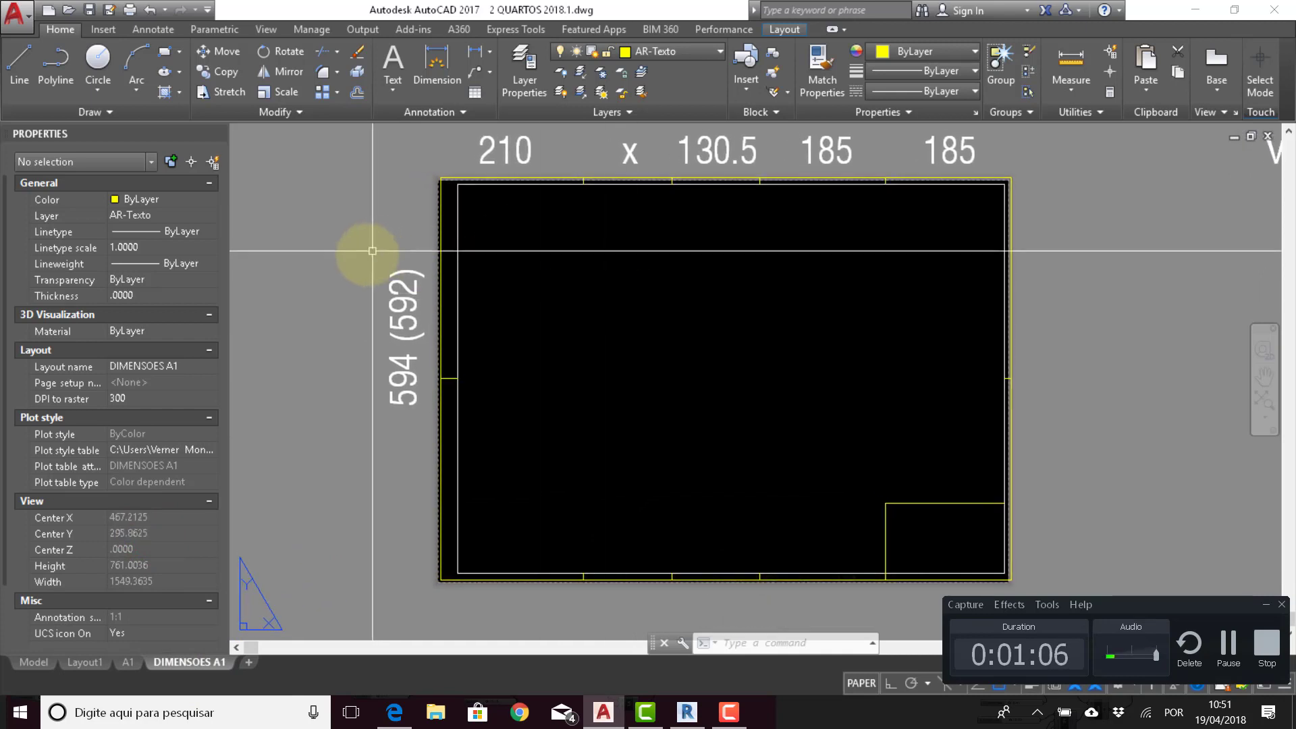
middle_drag(388, 368, 405, 405)
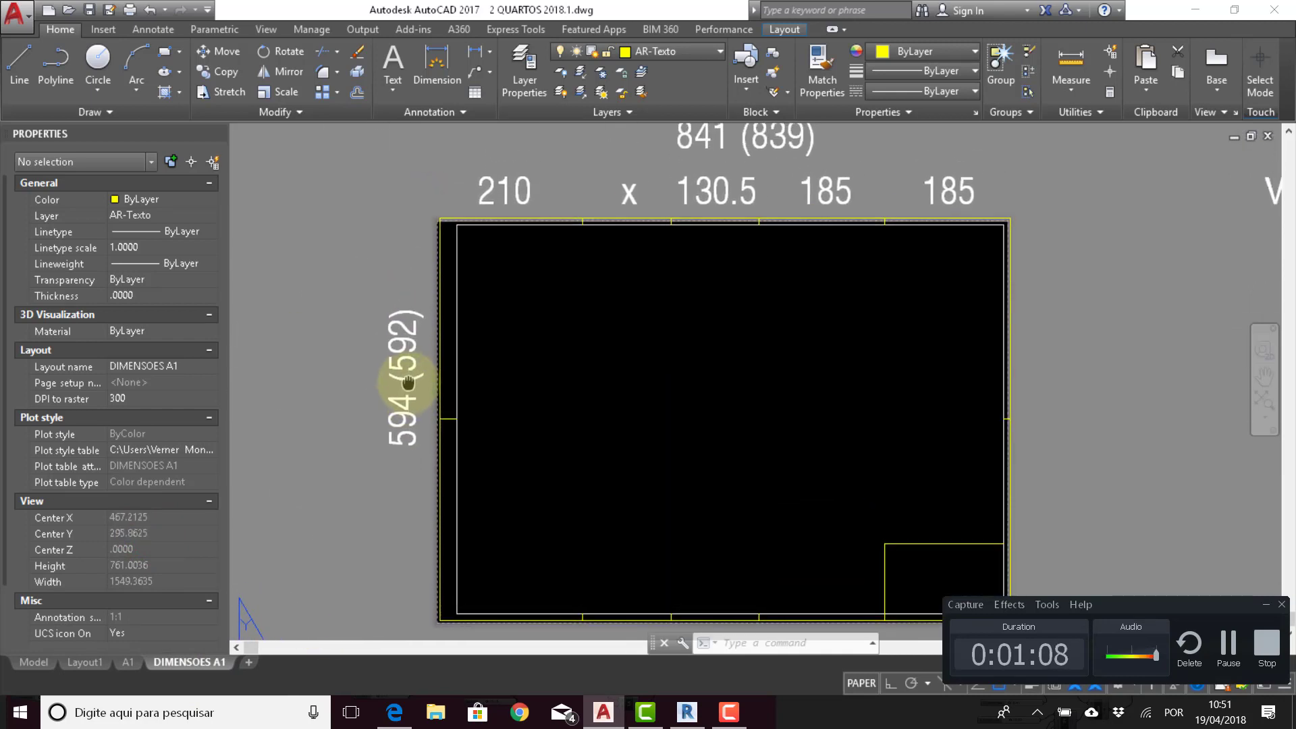
key(Return)
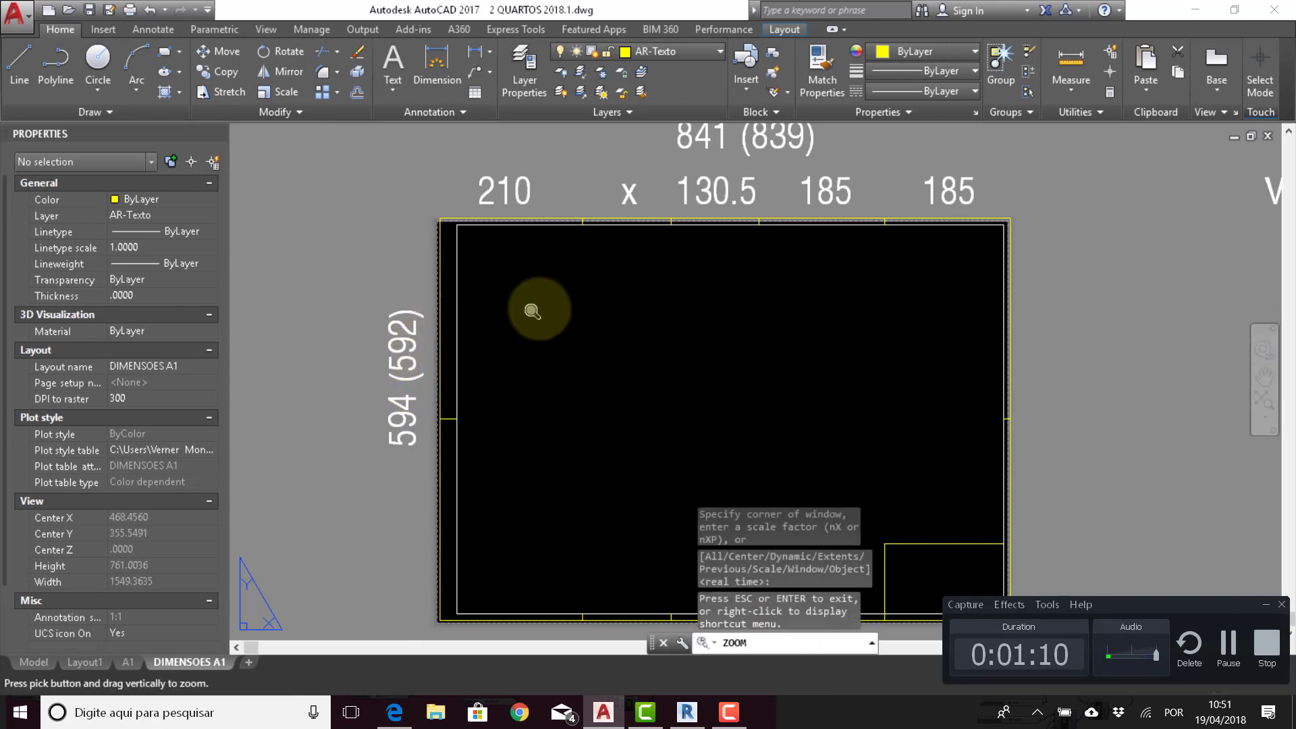
drag(532, 307, 538, 326)
right_click(543, 312)
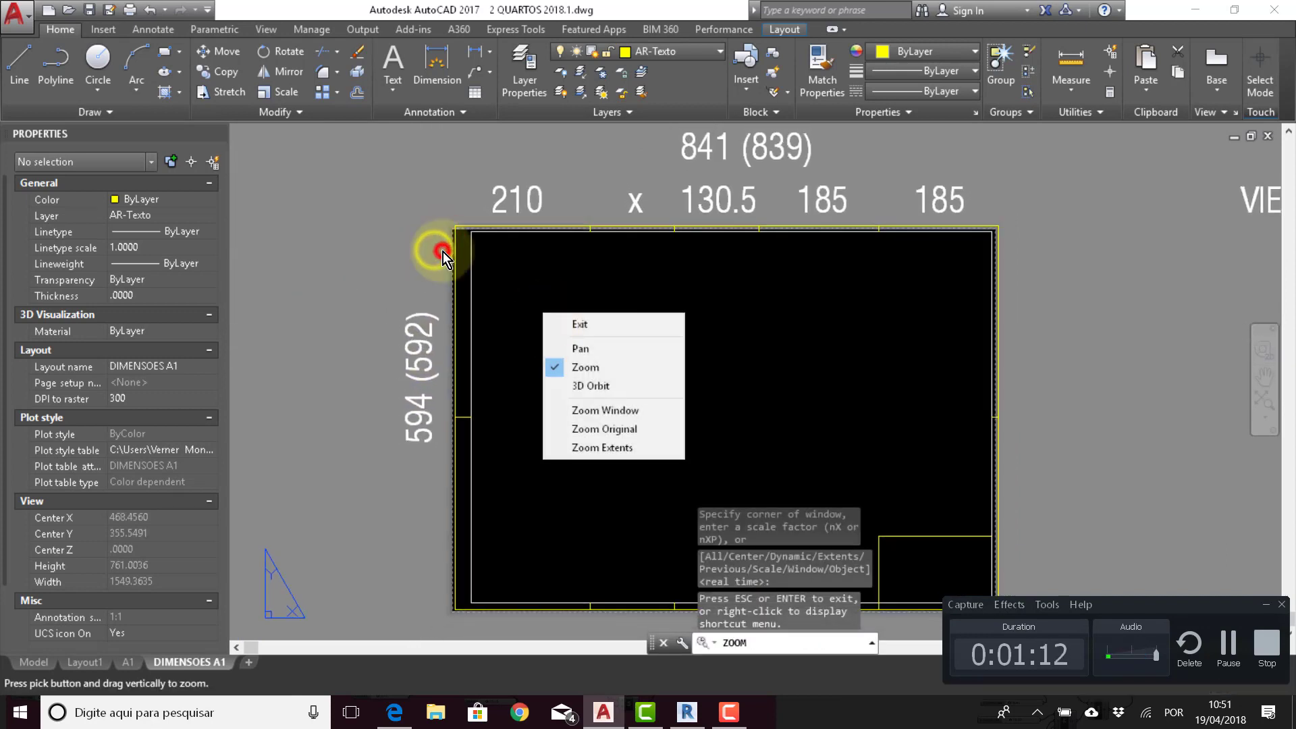
click(579, 324)
middle_drag(480, 286, 458, 283)
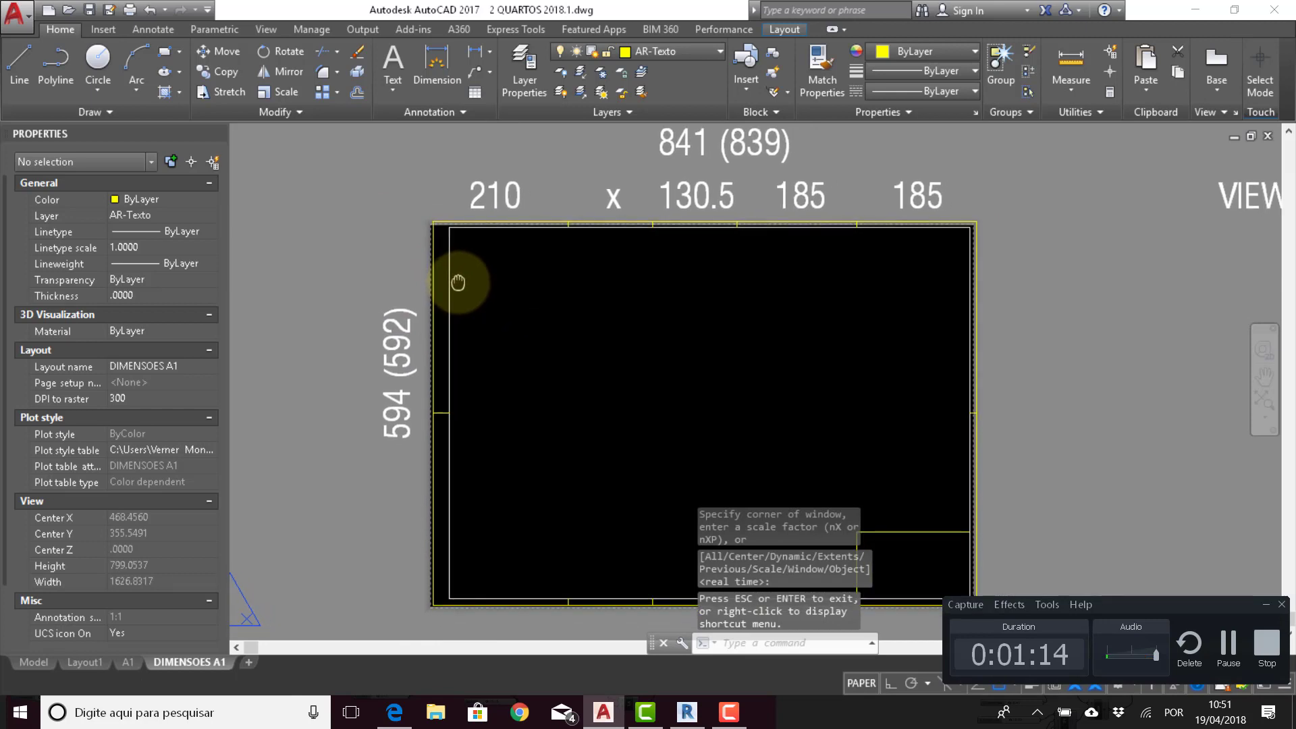
middle_drag(538, 283, 513, 279)
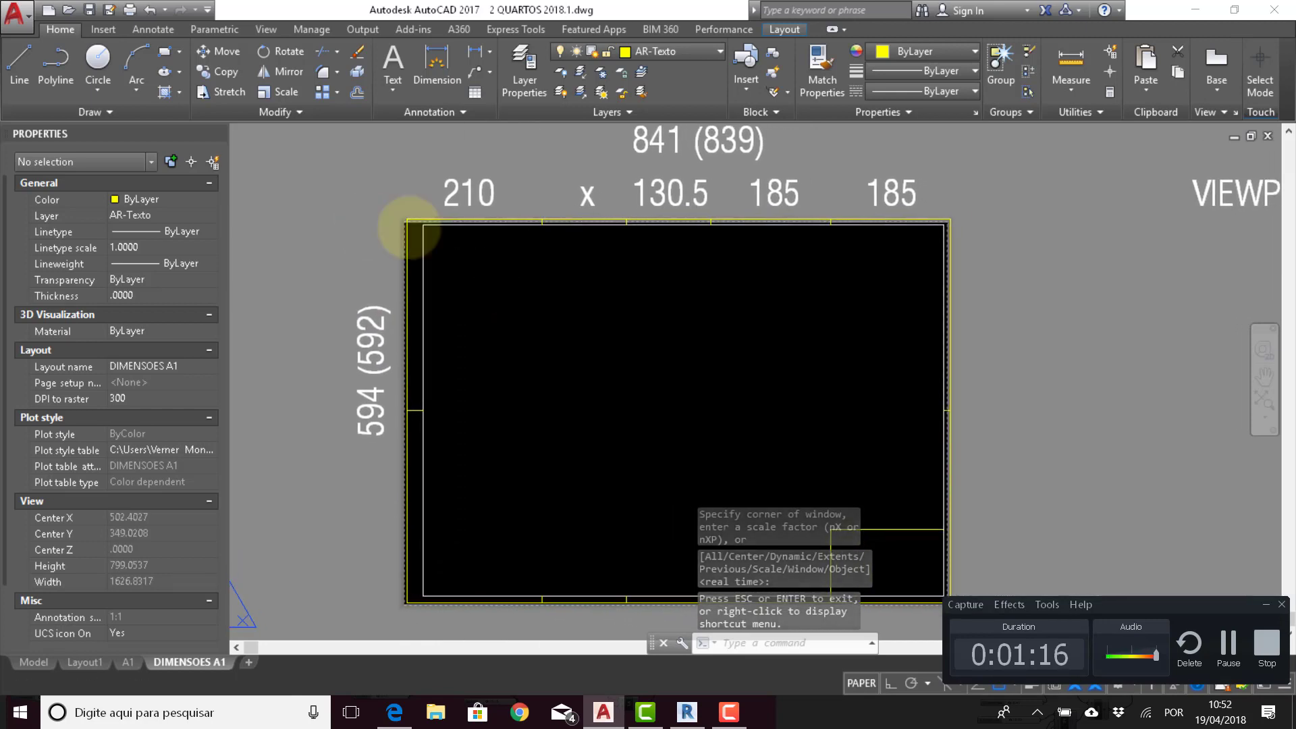
click(519, 218)
key(Escape)
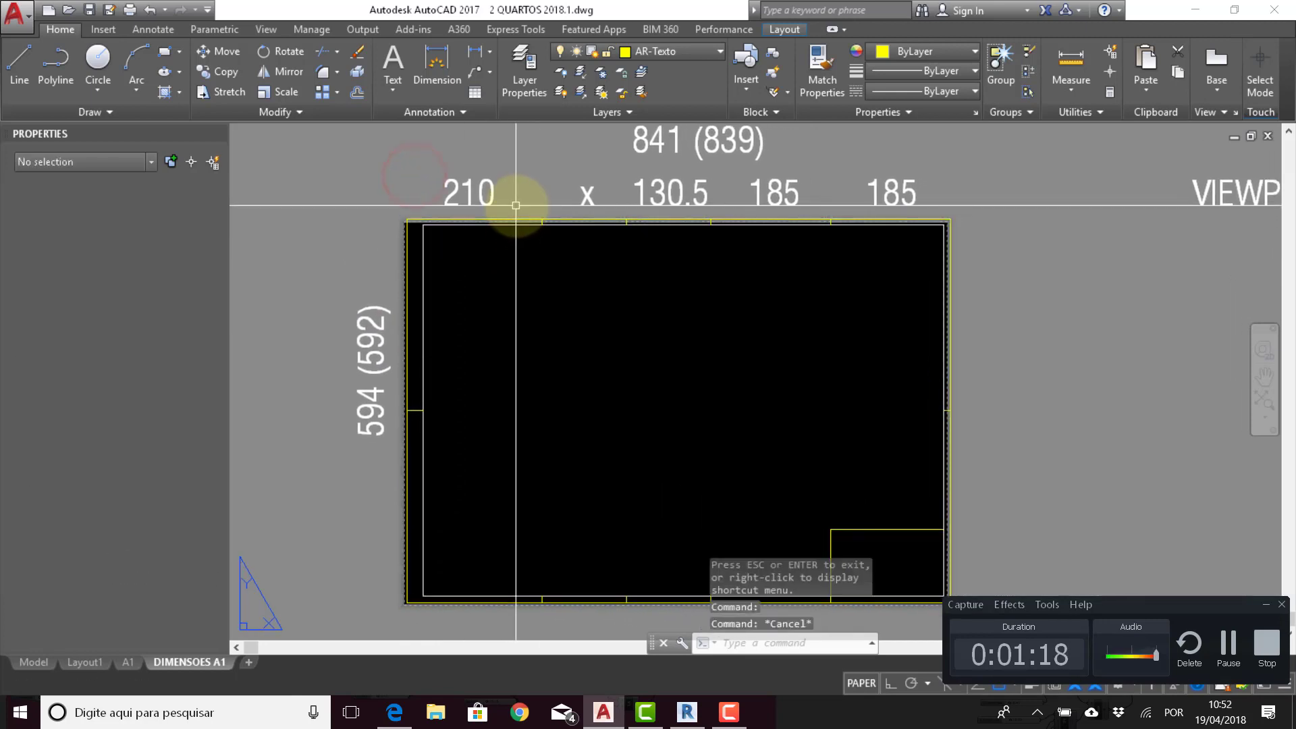
Step: Examine the overall width and height labels of the reference sheet and the fold widths along its upper edge
click(645, 145)
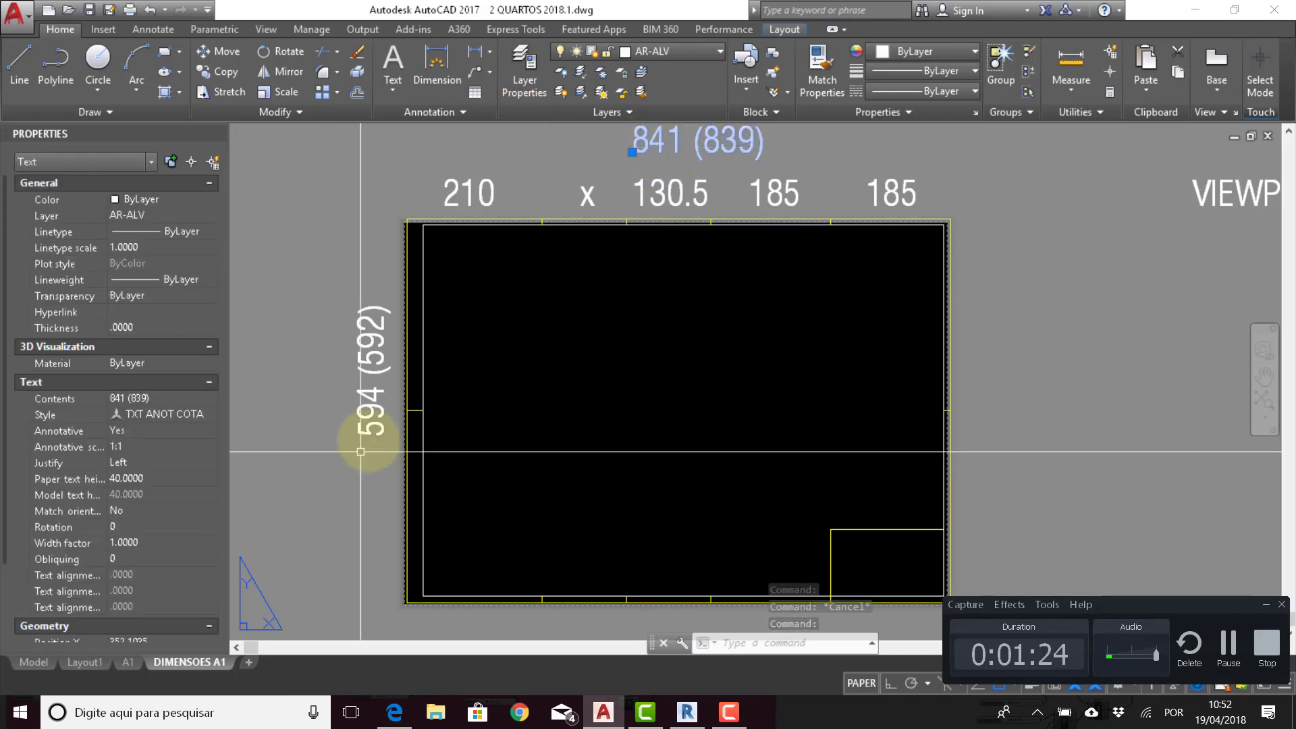
key(Escape)
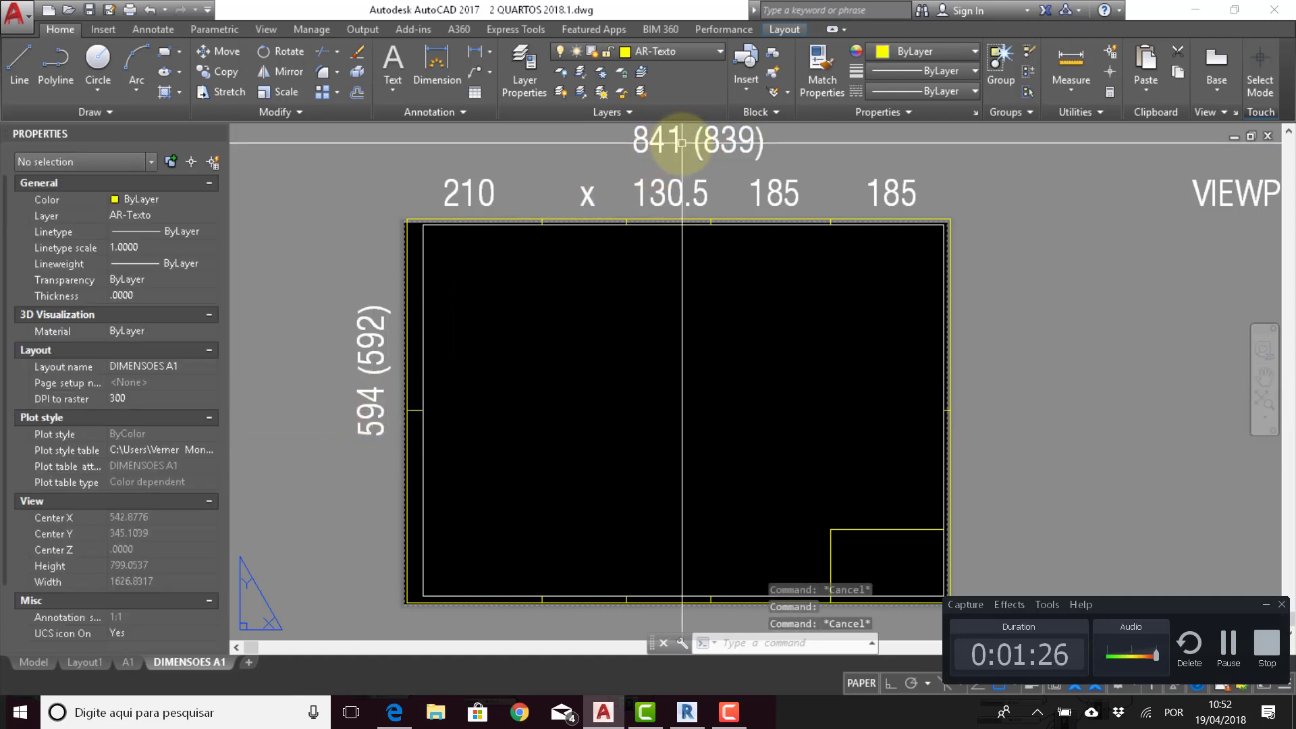
click(675, 139)
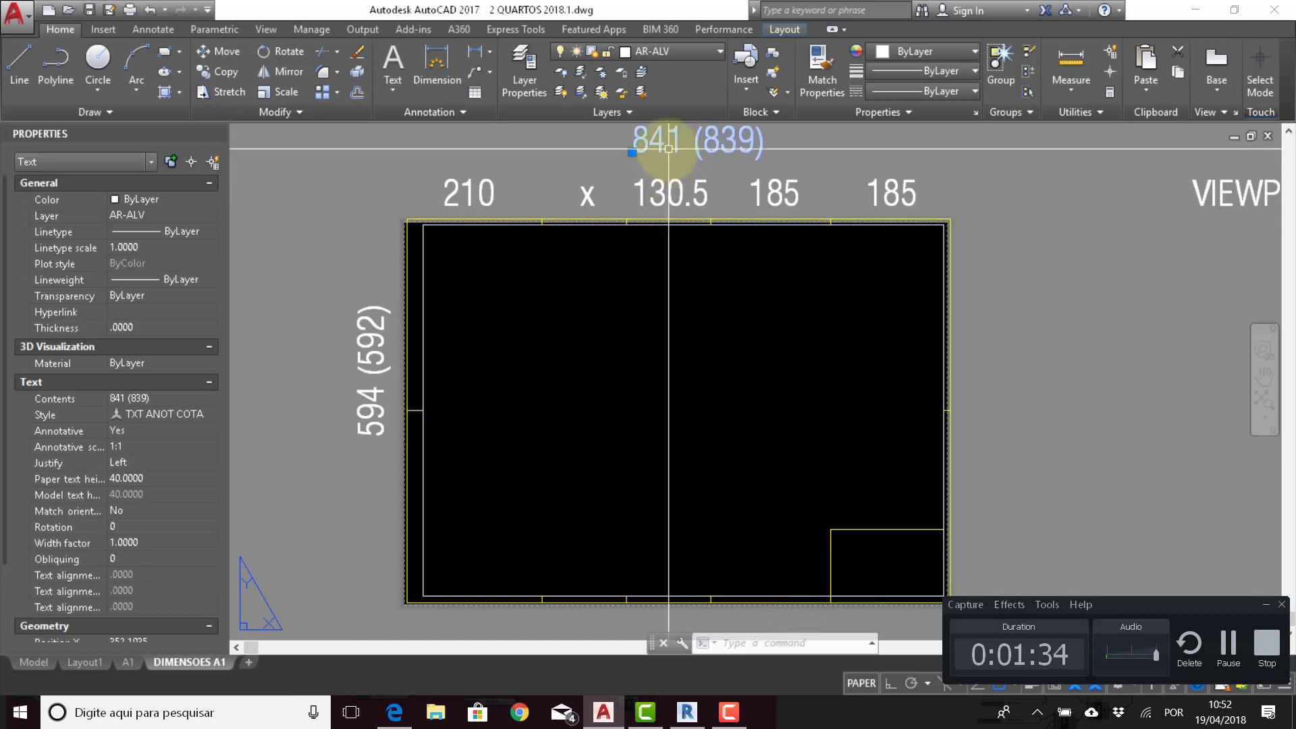
key(Escape)
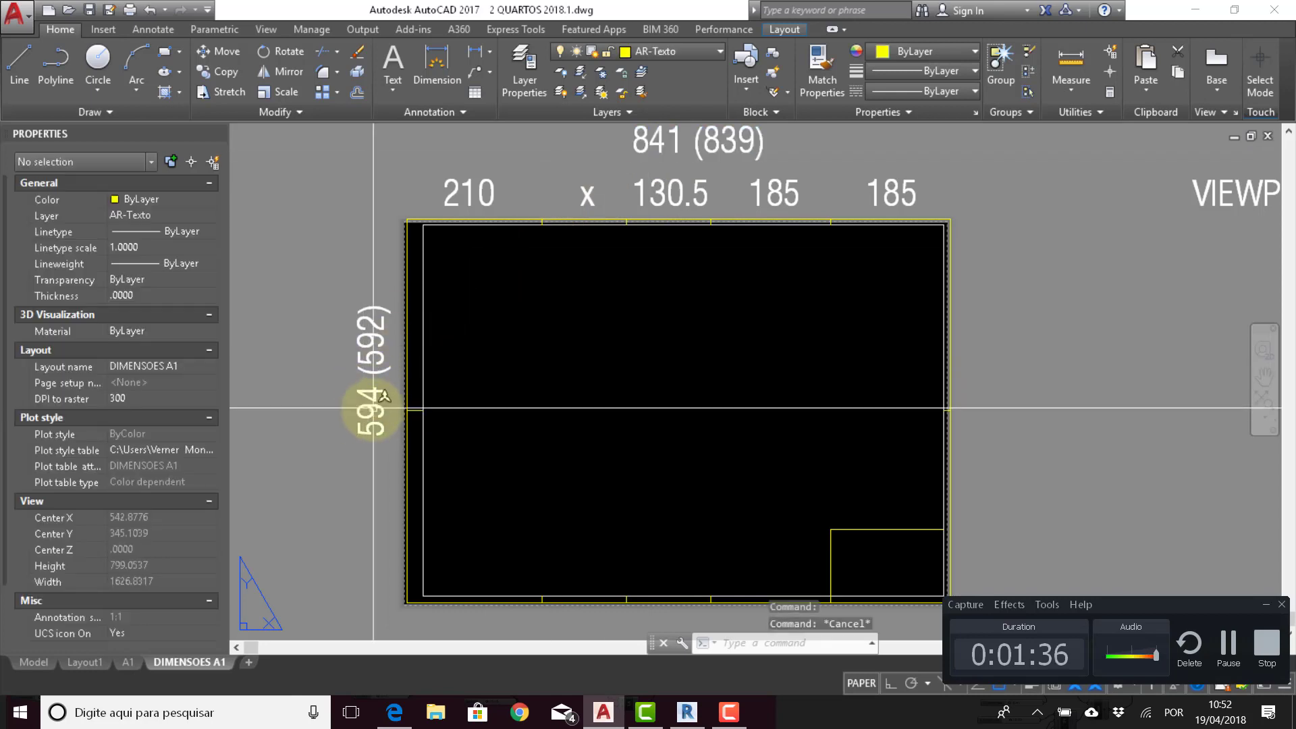
click(373, 407)
key(Escape)
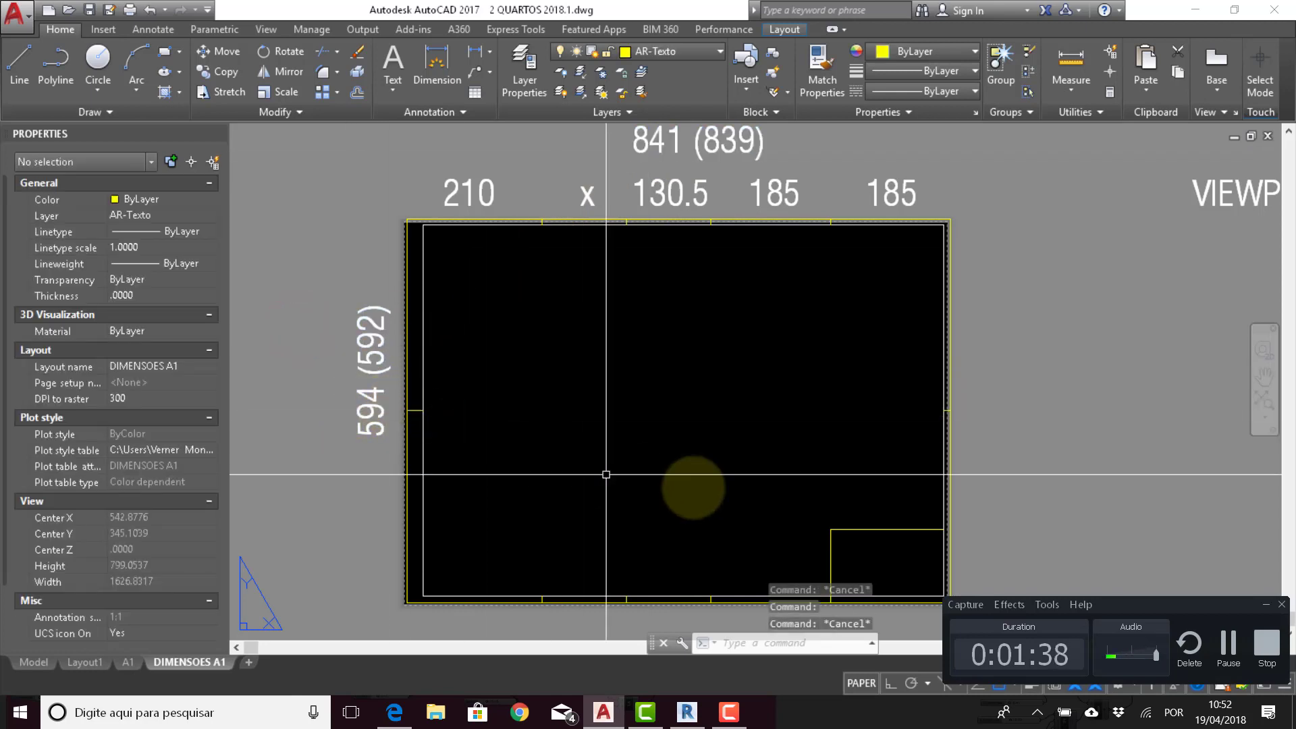
middle_drag(796, 501, 842, 237)
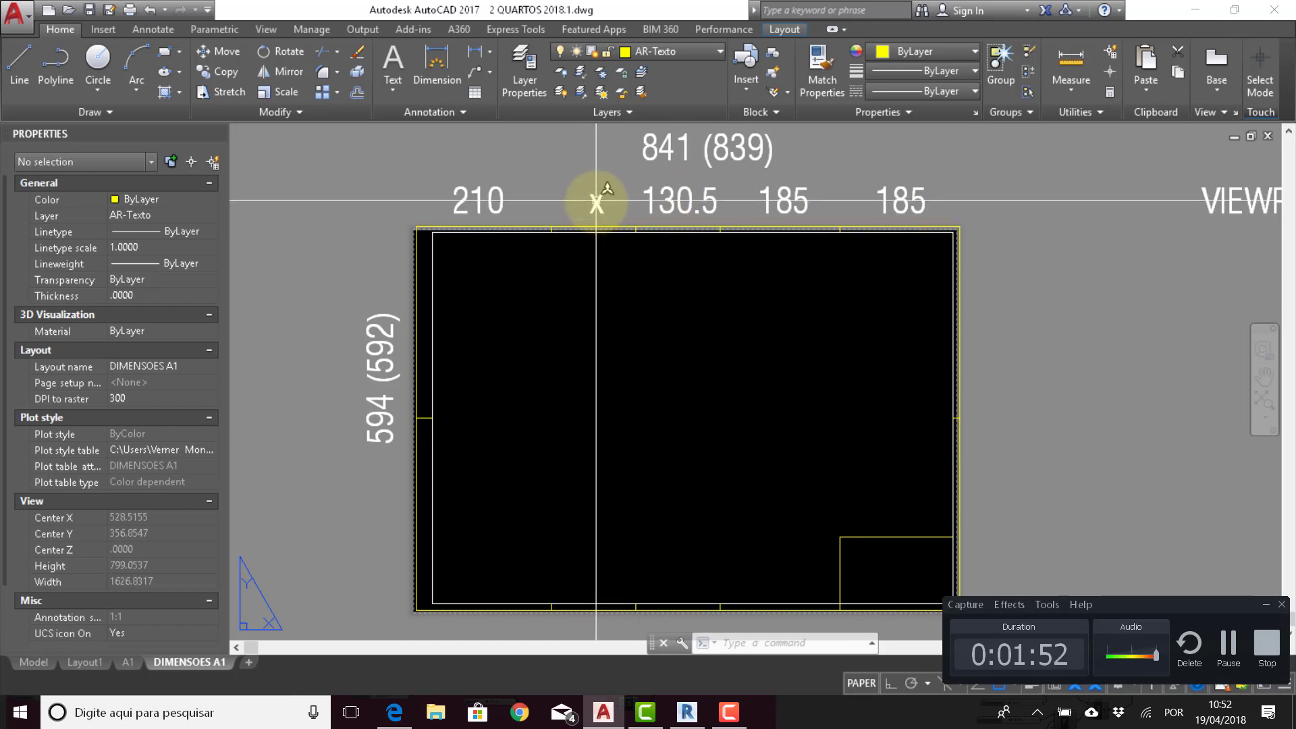
click(492, 208)
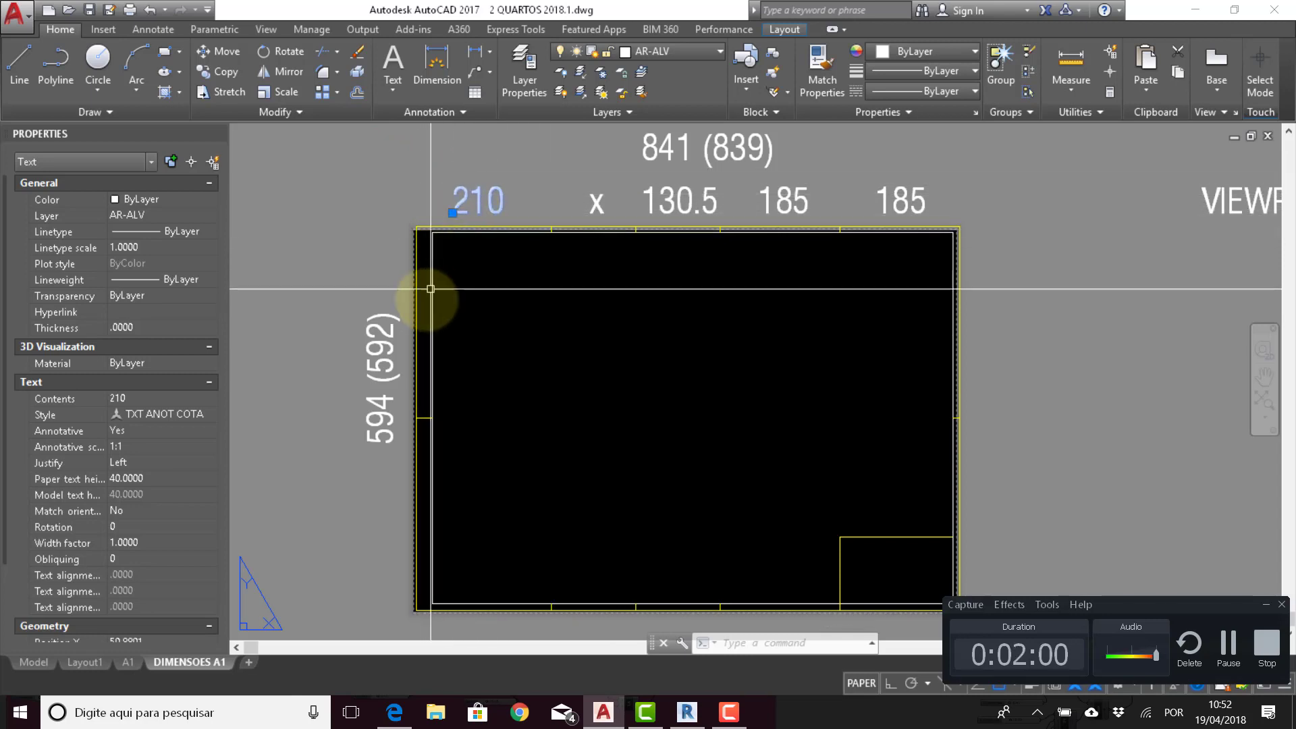
key(Escape)
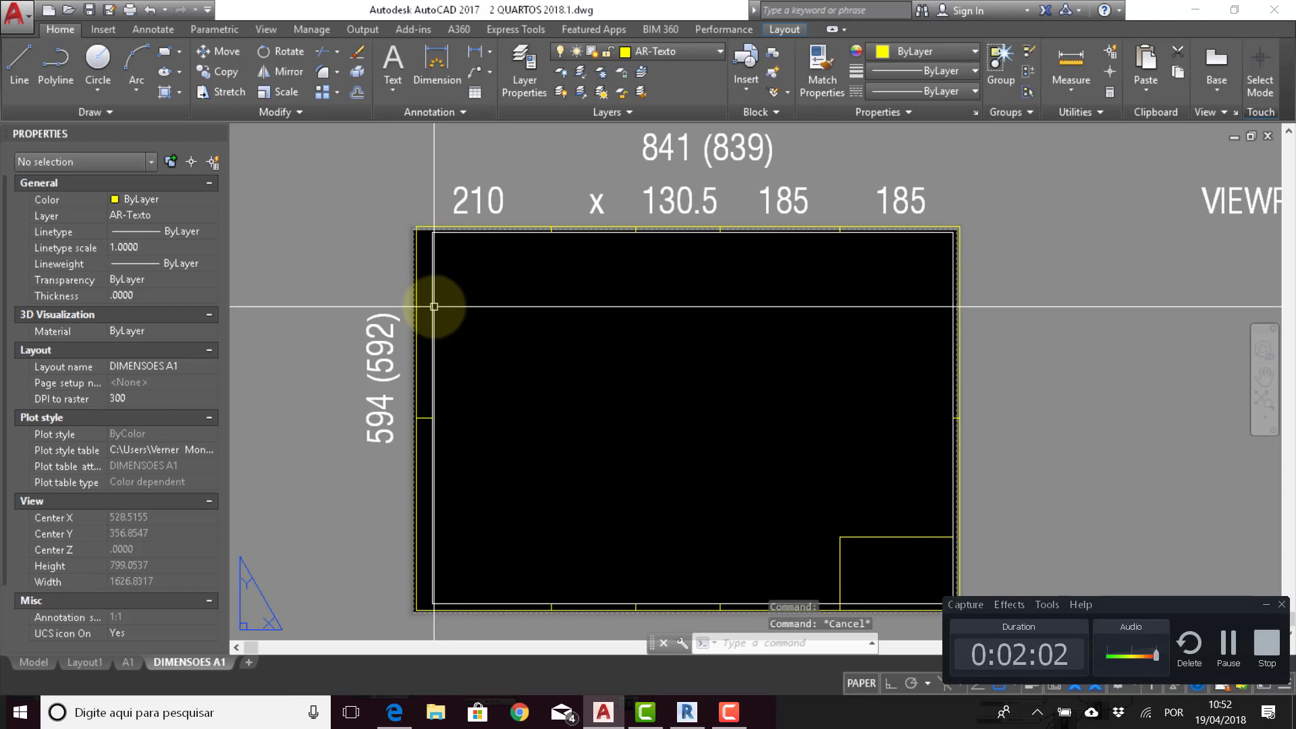
Step: Return to Layout1 and draw an 841 by 594 mm rectangle starting inside the sheet near its lower-left corner
key(Escape)
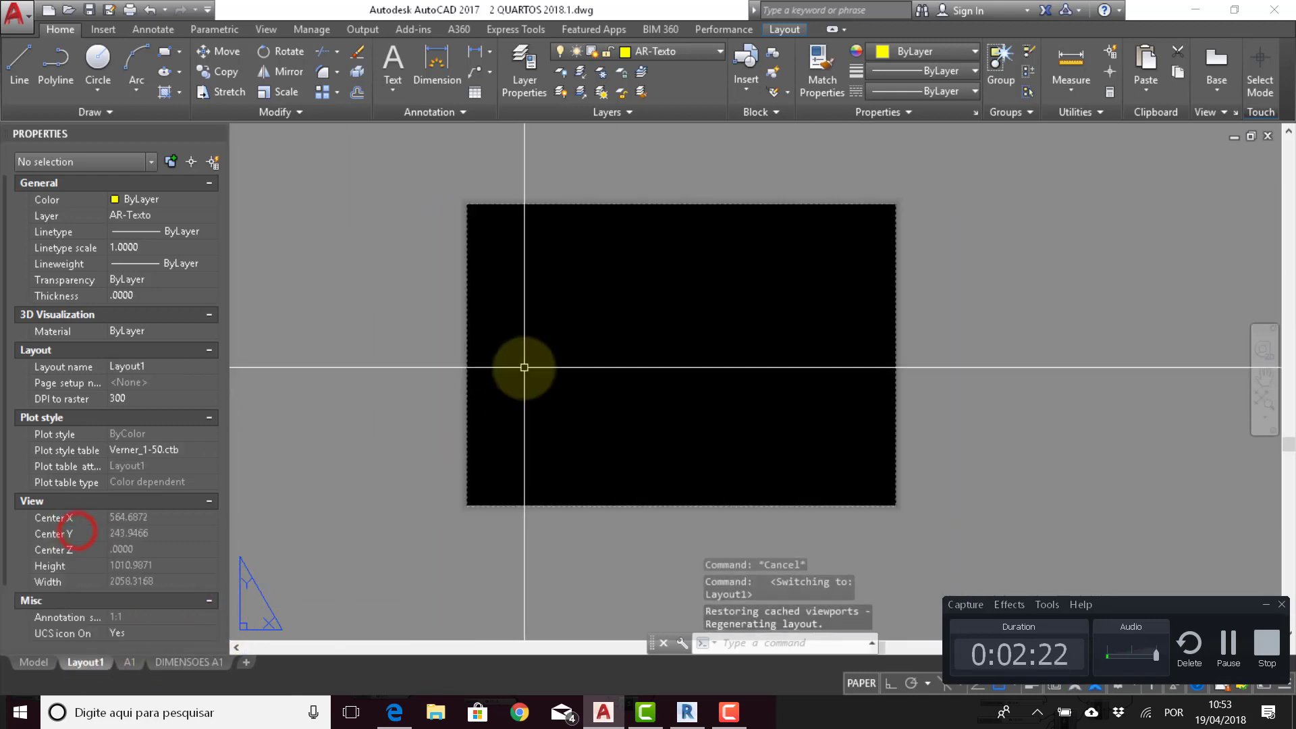
text(c)
key(Return)
click(513, 471)
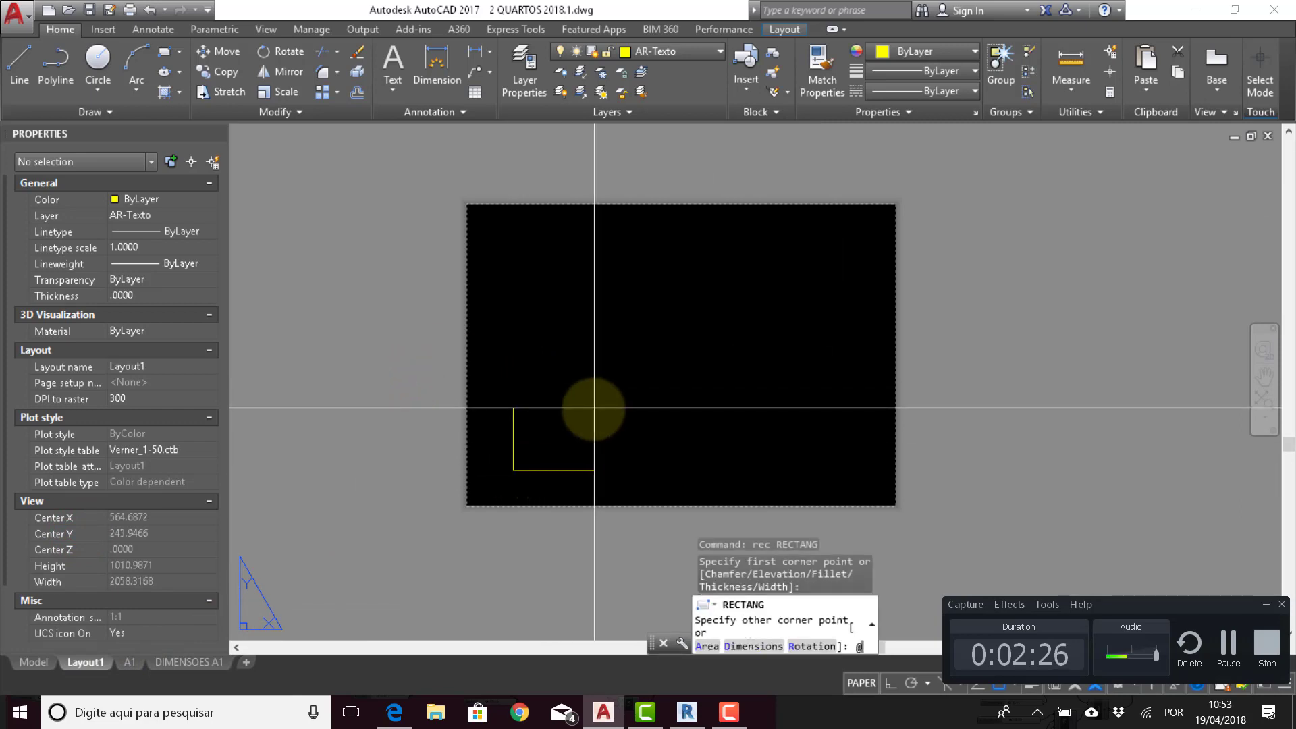
text(@841)
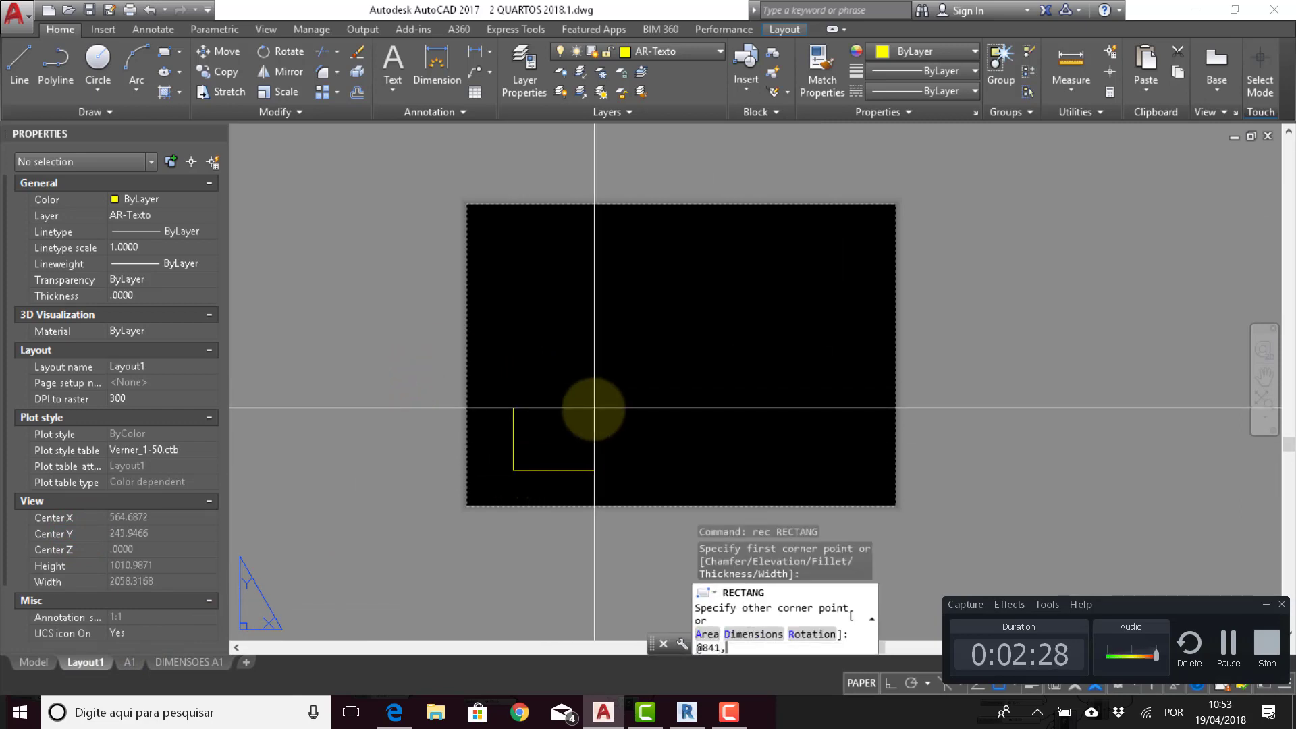
text(,594)
key(Return)
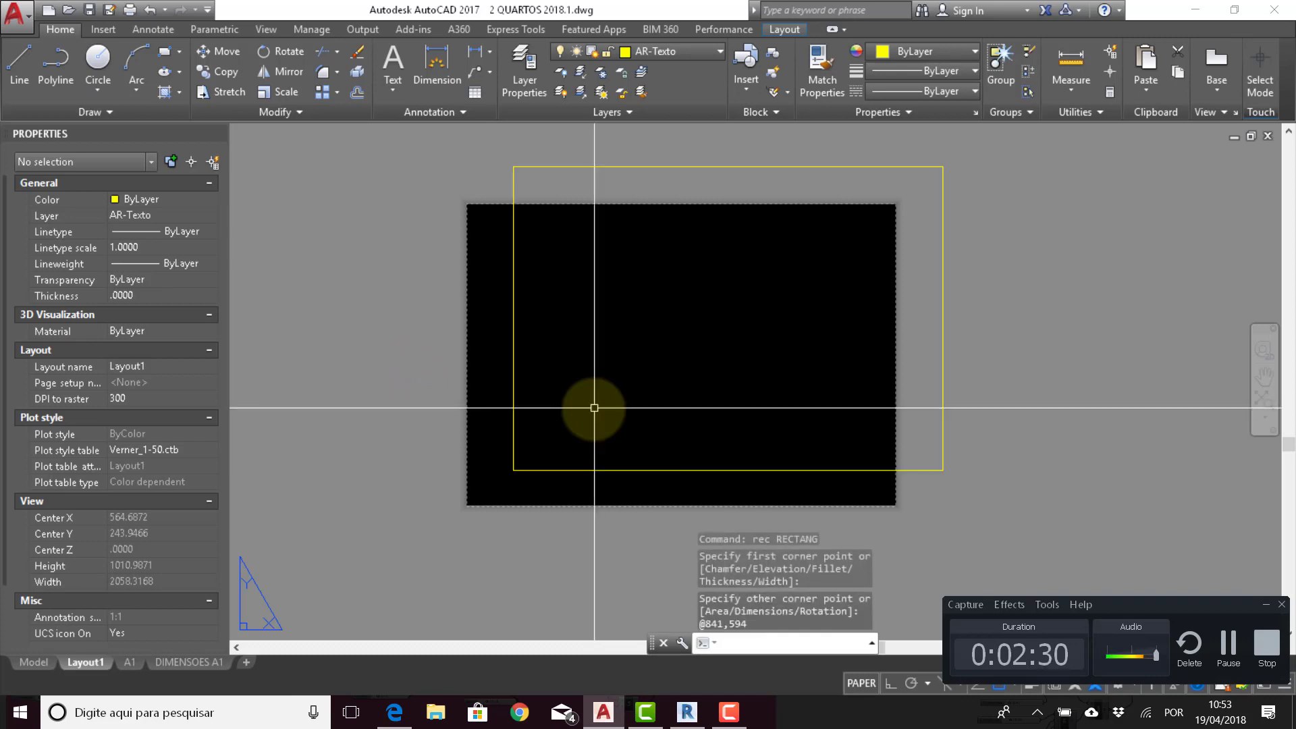
Step: Move the rectangle by its lower-left corner onto the lower-left corner of the paper sheet
click(614, 369)
click(291, 339)
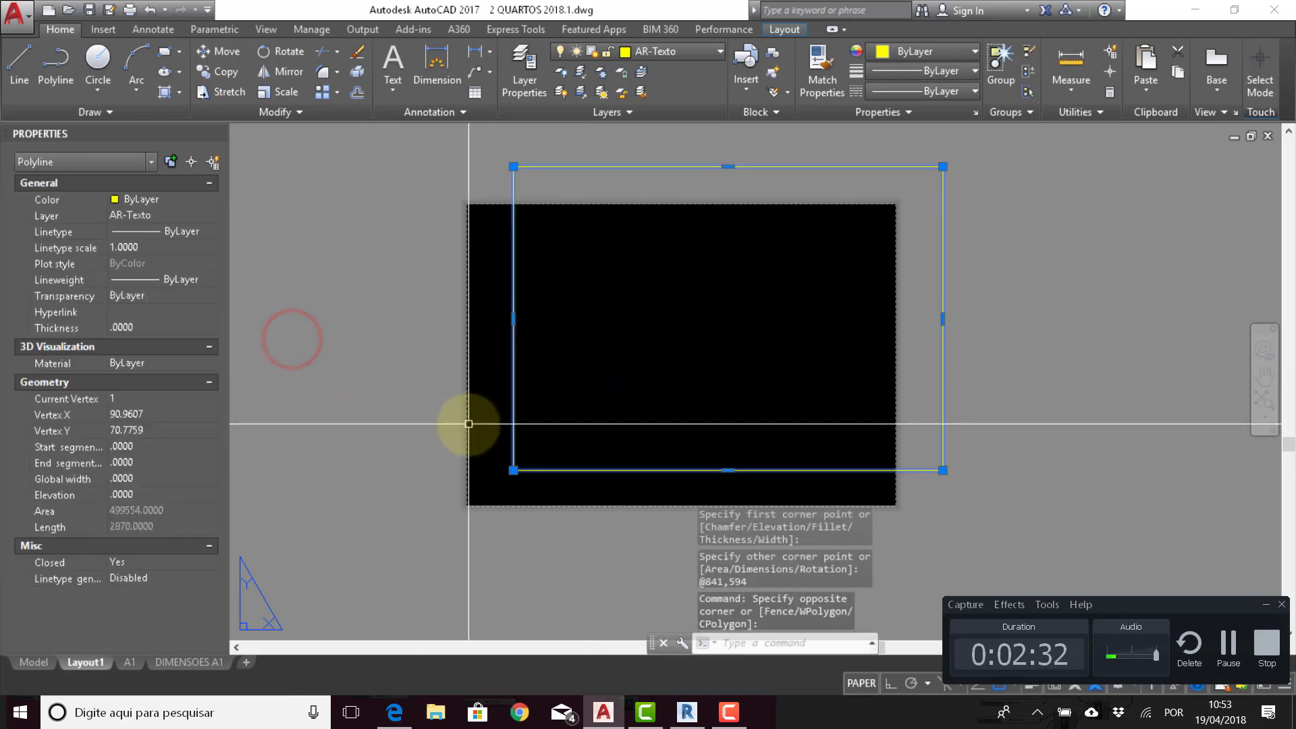
text(m)
key(Return)
click(513, 470)
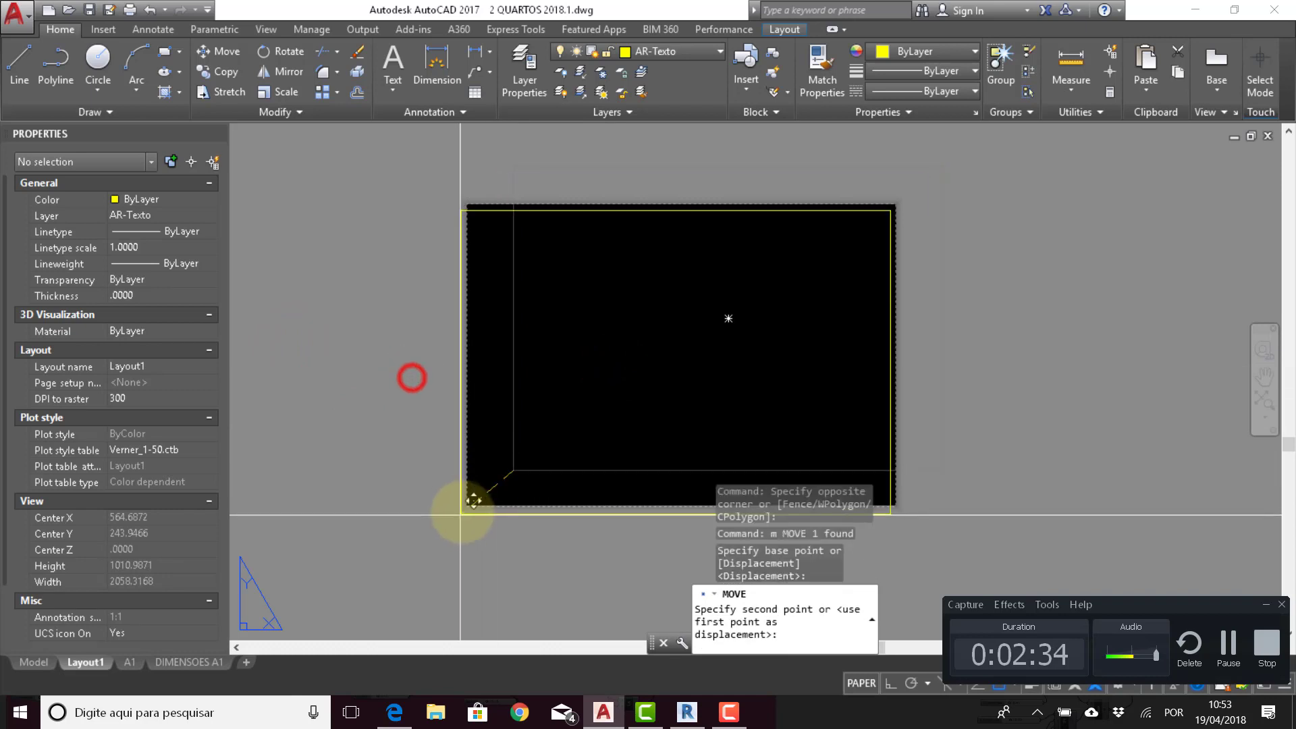
scroll(469, 506, up, 5)
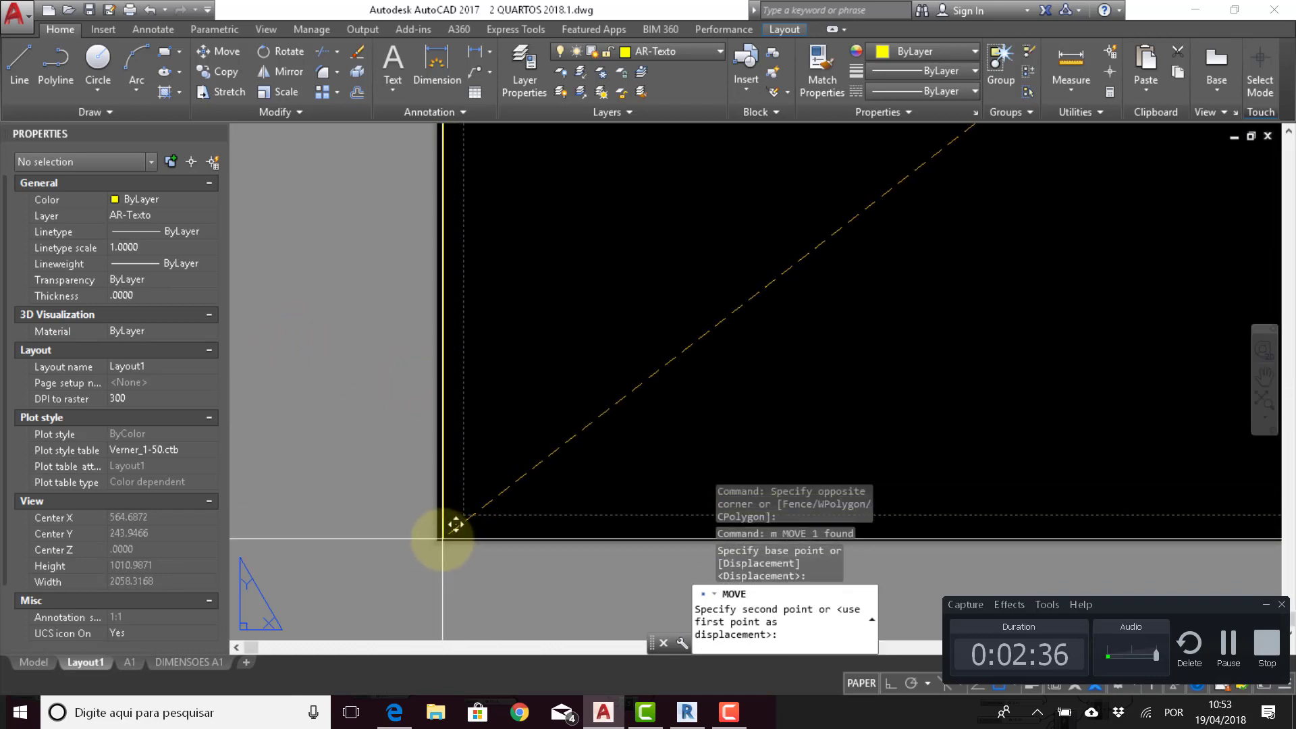
click(351, 429)
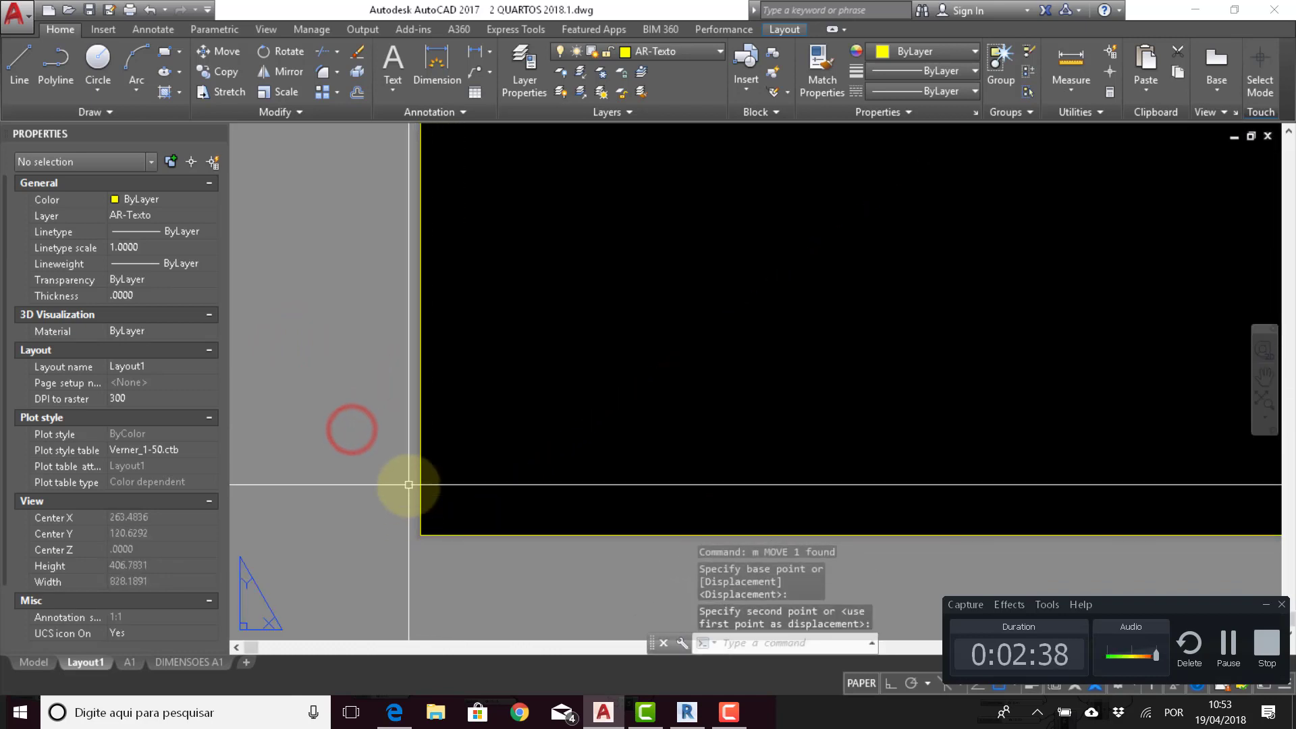
Step: Inspect how the rectangle lines up with the paper edges, especially at the sheet's upper-left corner
scroll(411, 466, down, 5)
scroll(434, 448, up, 3)
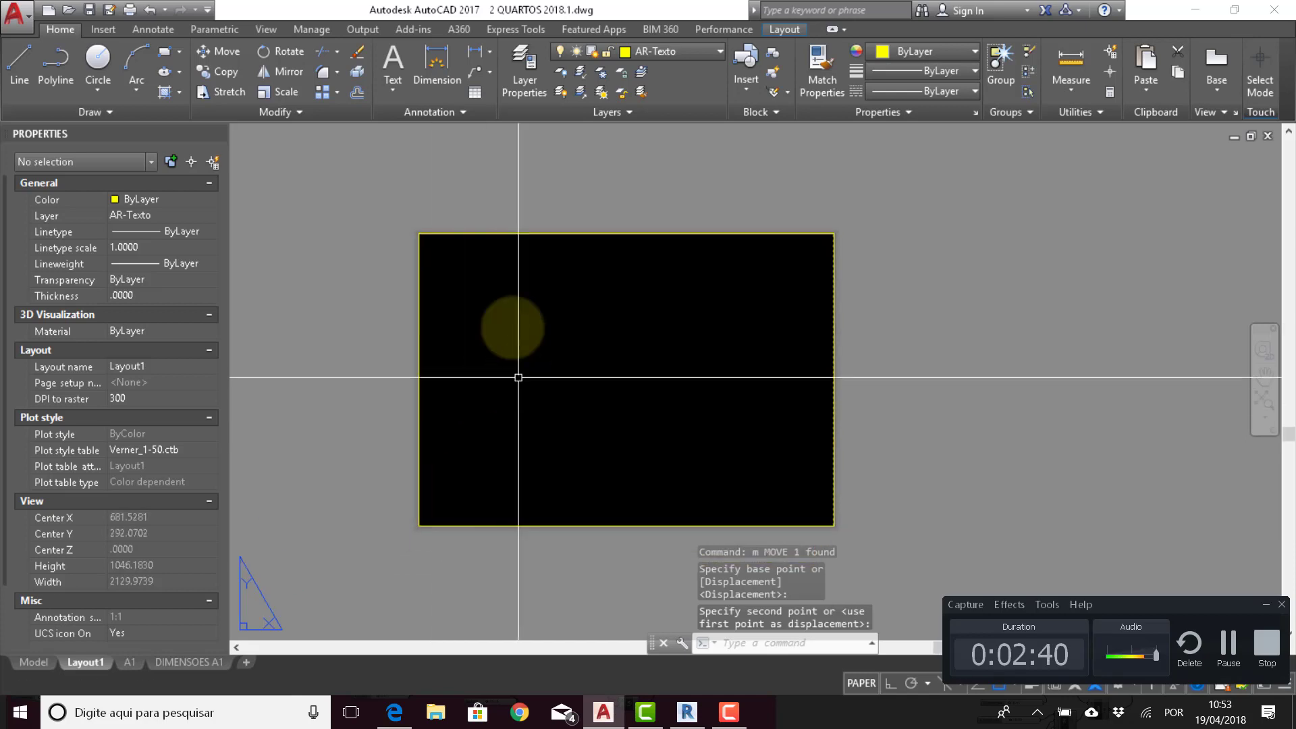
scroll(427, 223, up, 3)
scroll(405, 229, down, 5)
scroll(429, 247, up, 2)
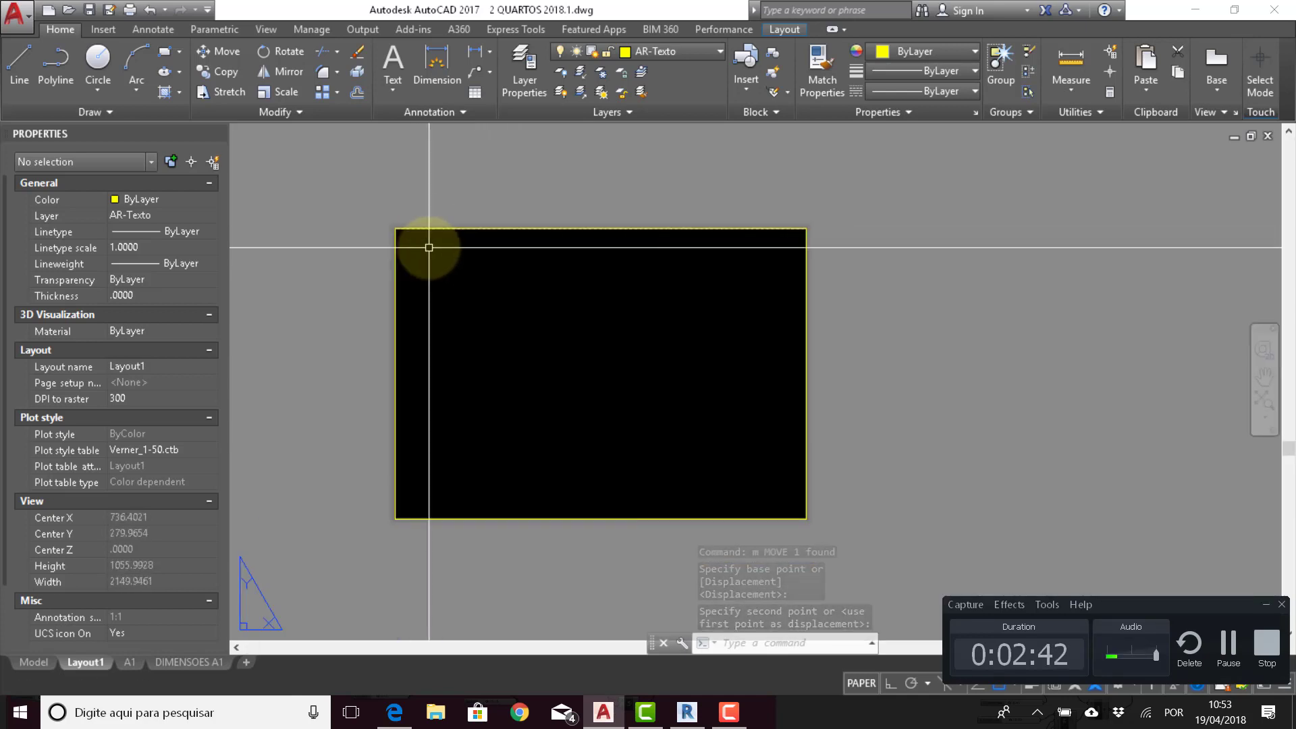
scroll(398, 226, down, 1)
scroll(385, 223, up, 4)
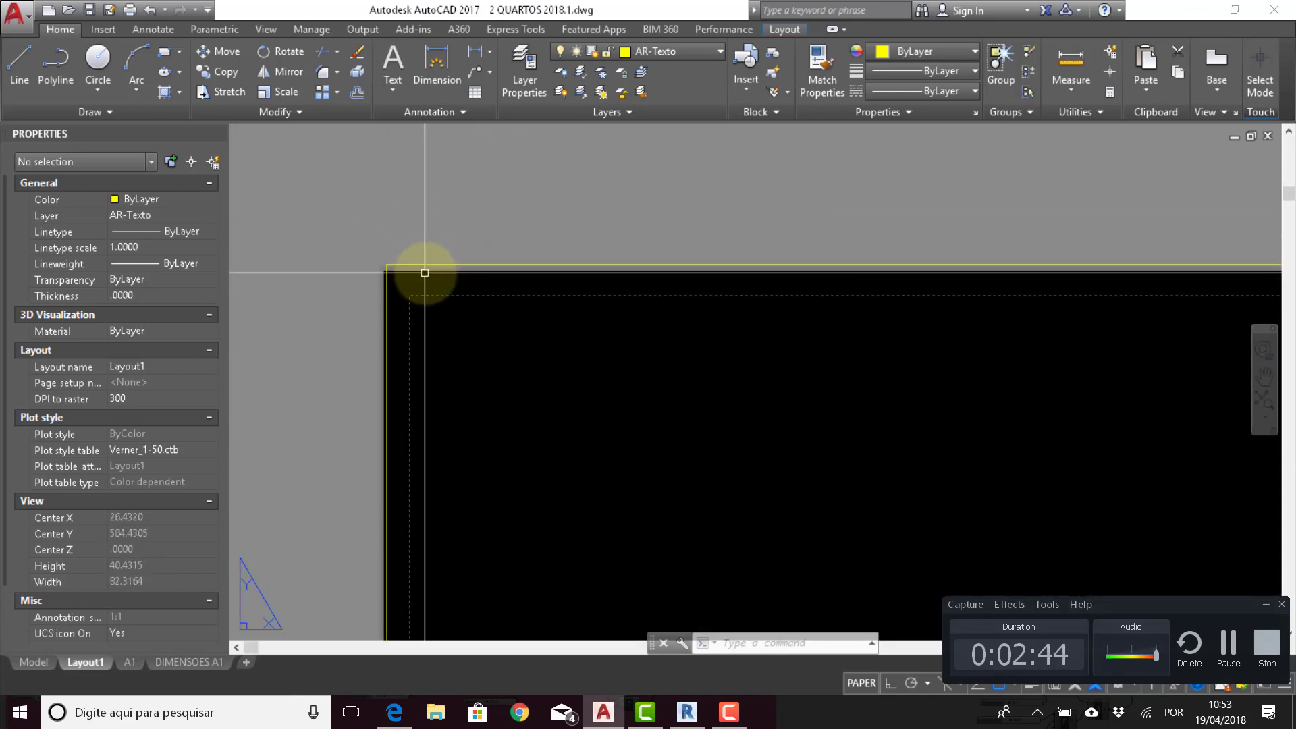
click(340, 208)
key(Escape)
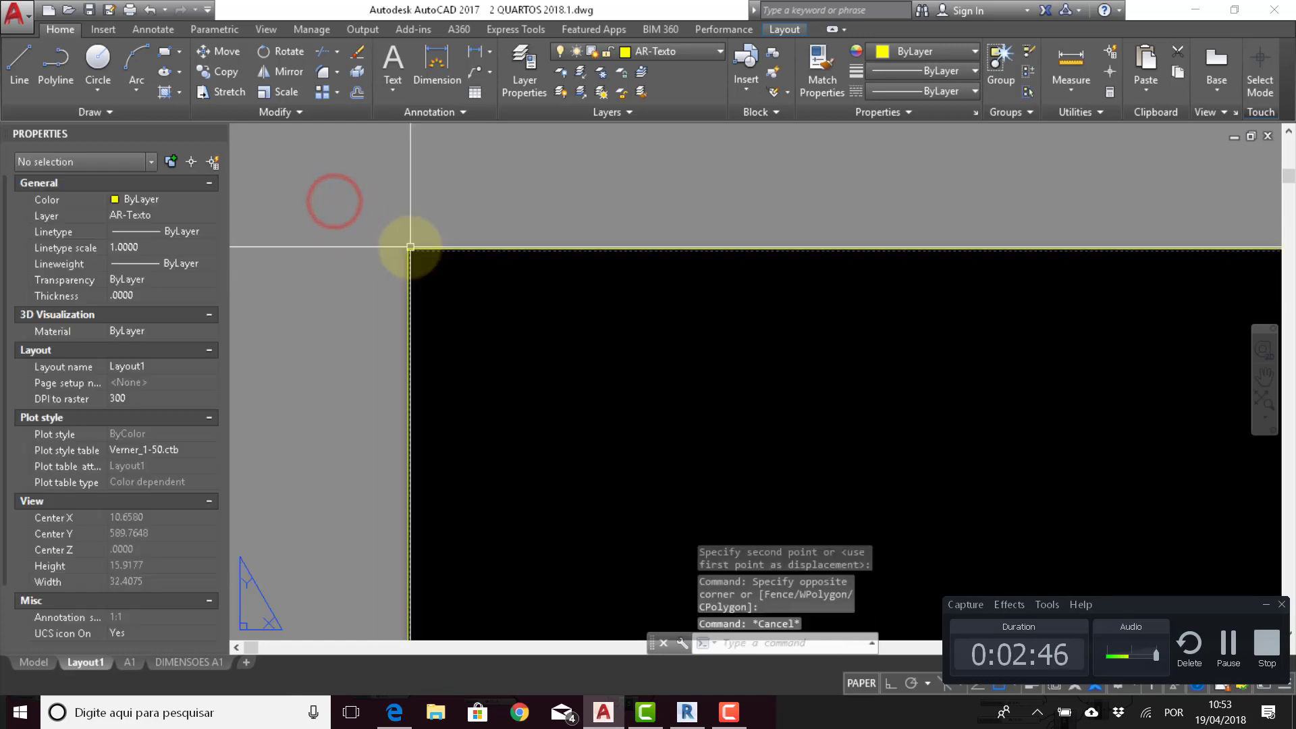
scroll(410, 246, down, 5)
scroll(480, 287, up, 4)
middle_drag(477, 284, 599, 252)
key(ctrl+Tab)
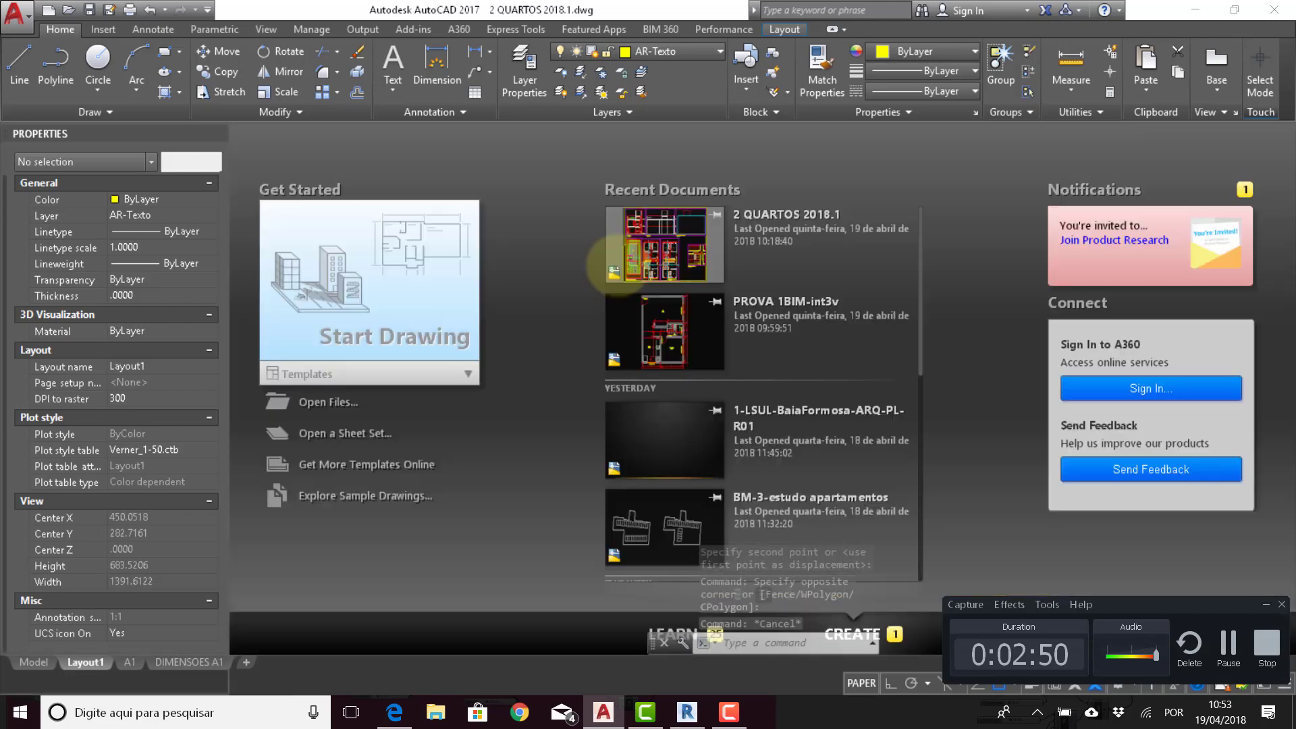
click(612, 270)
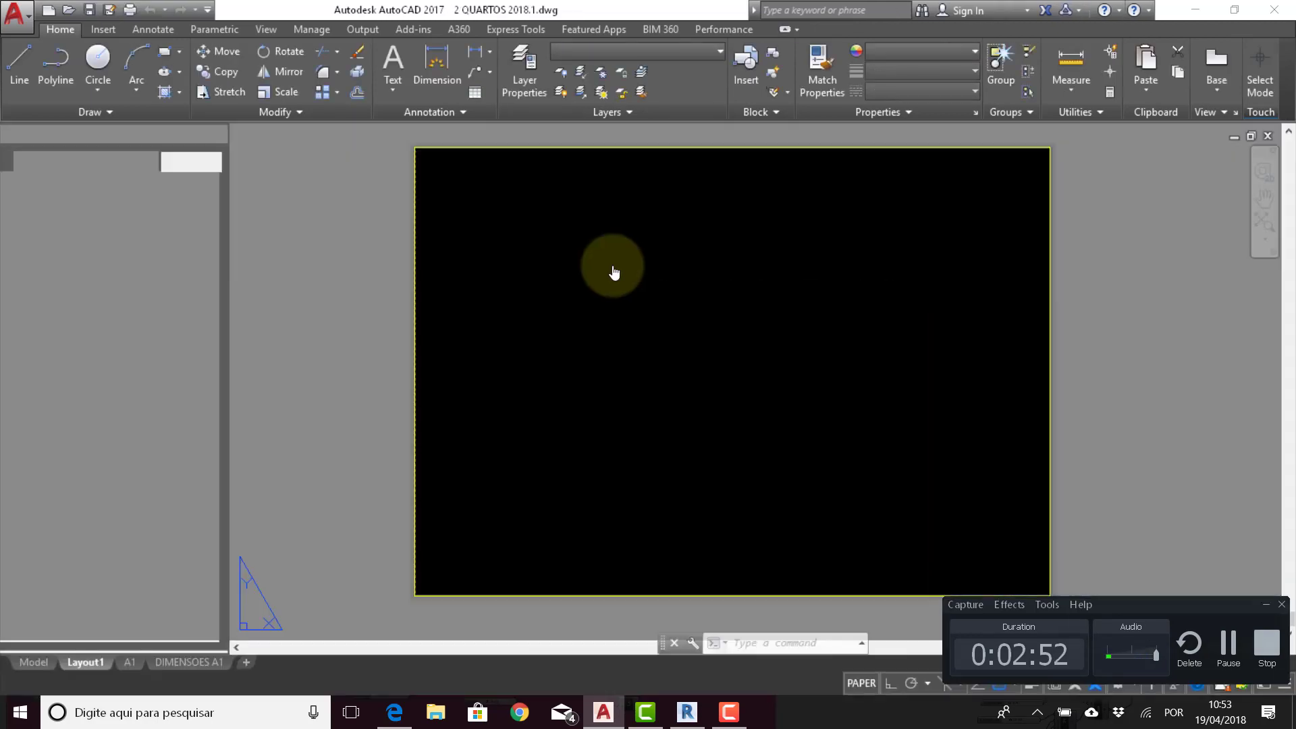
Step: Examine the overall size labels and the sheet's upper-left corner in the DIMENSOES A1 reference layout
click(128, 663)
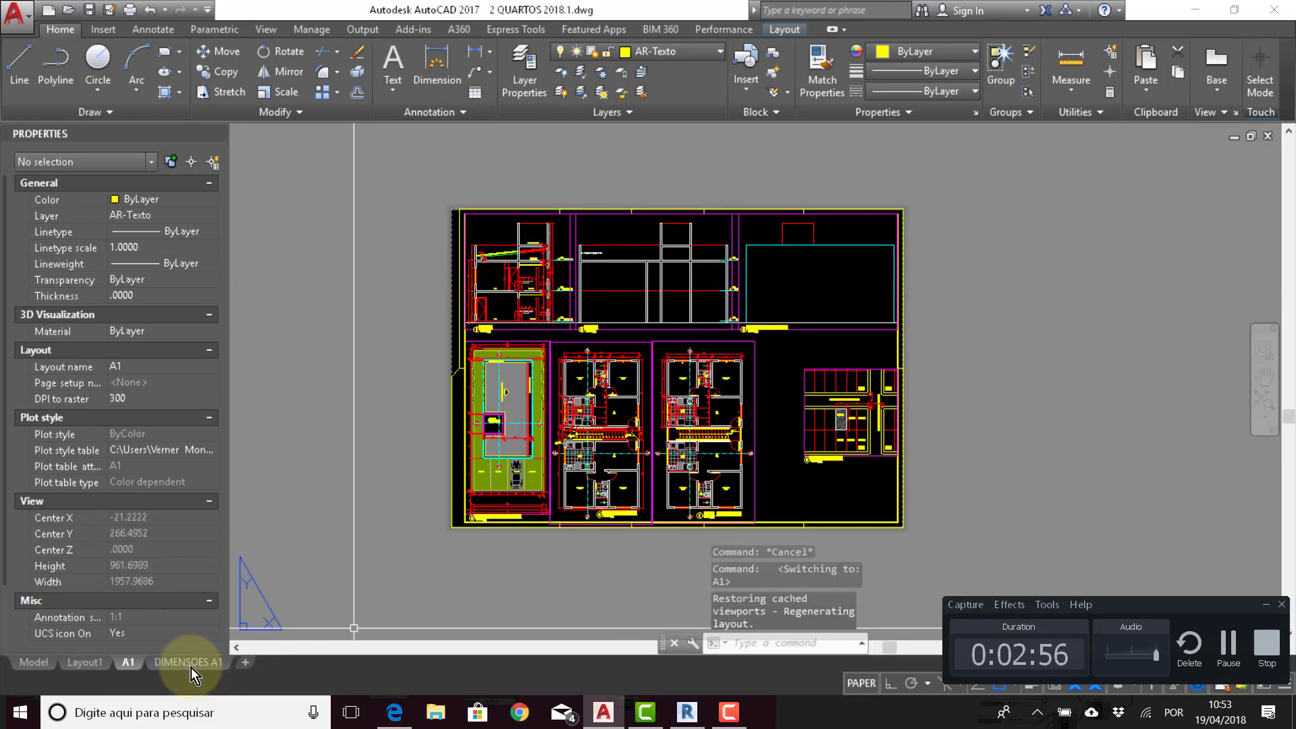
click(189, 662)
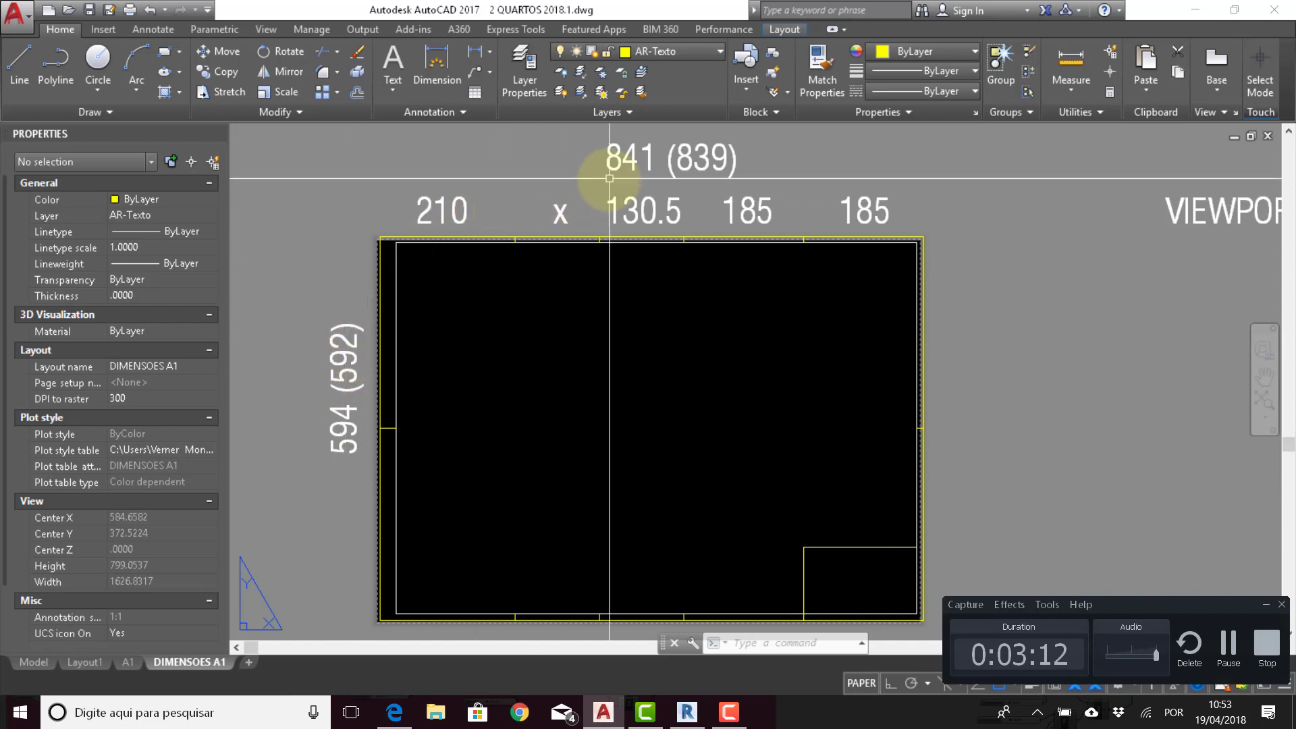
click(598, 153)
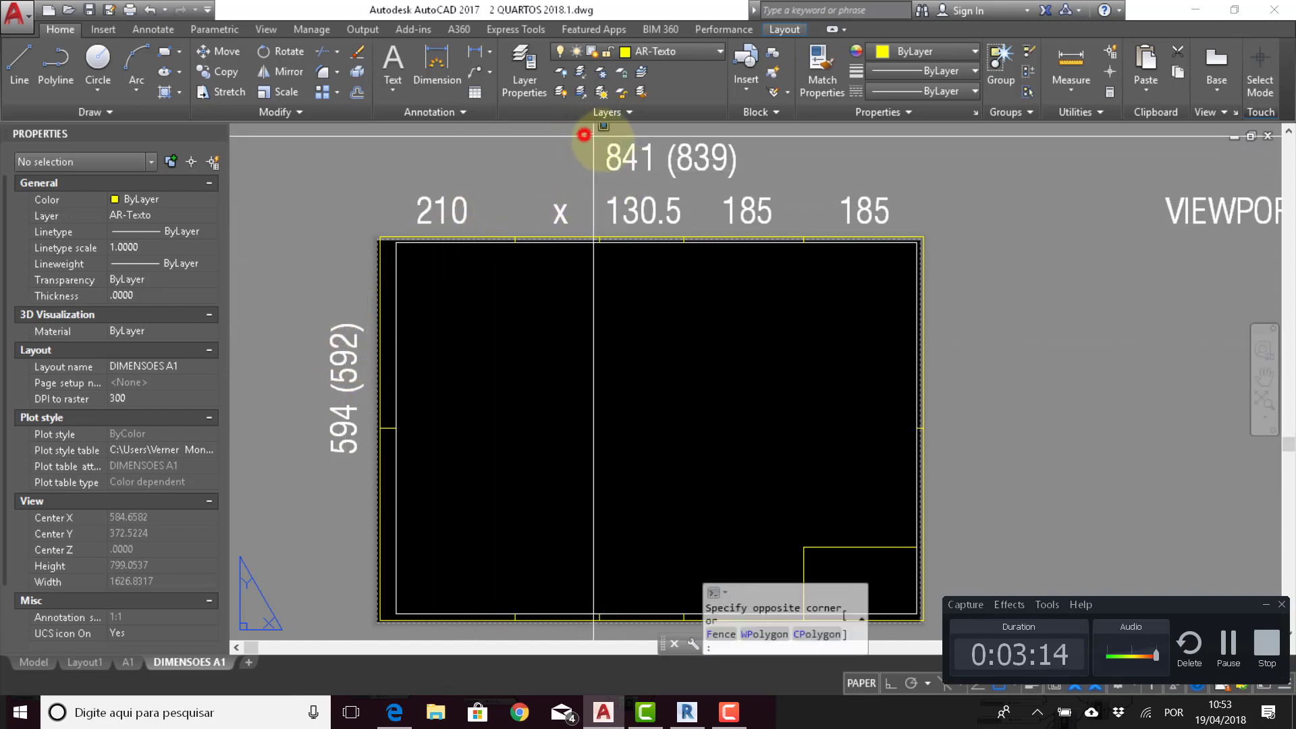
key(Escape)
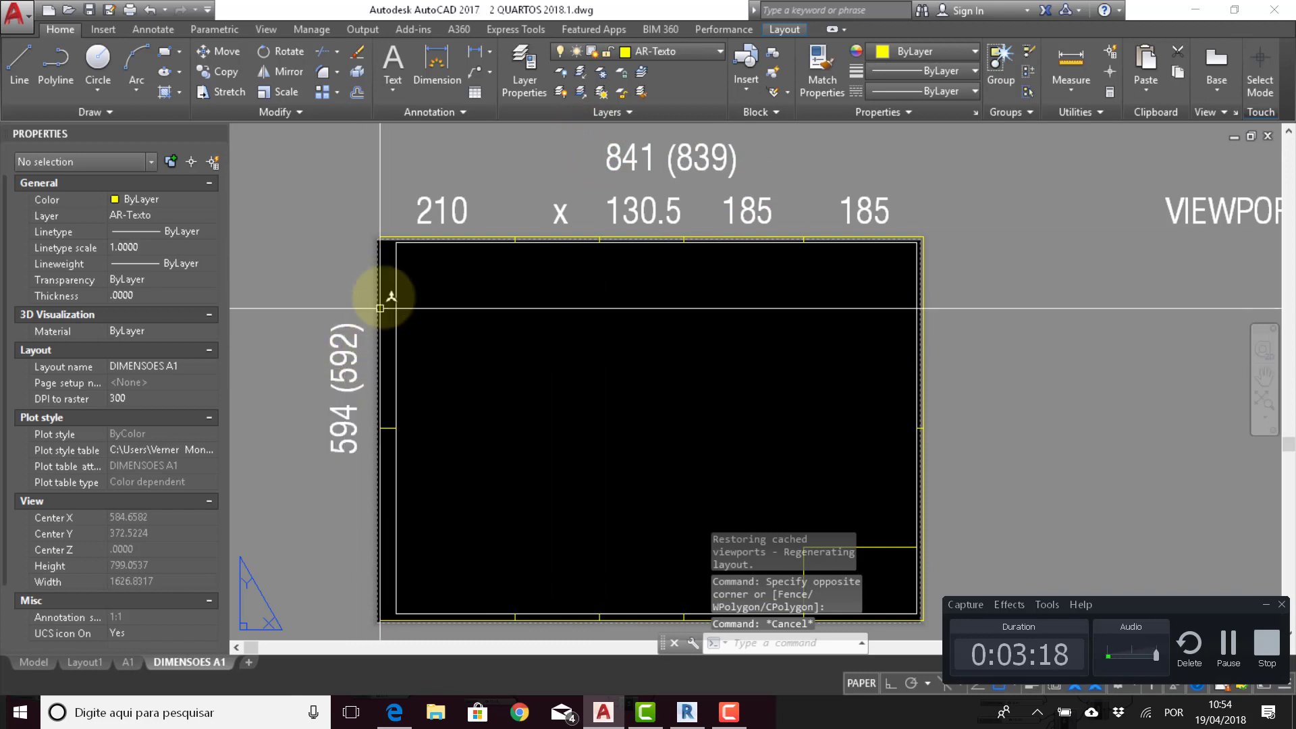
scroll(379, 242, up, 5)
scroll(347, 262, up, 8)
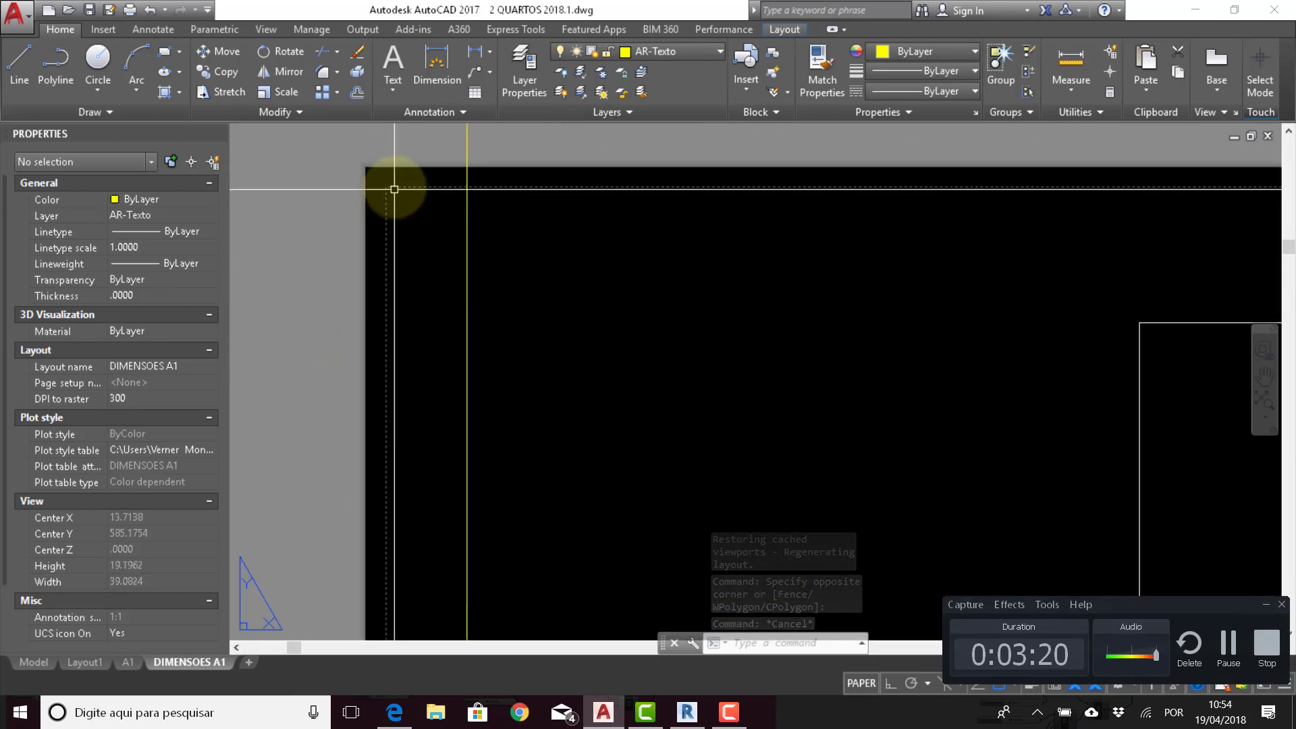
scroll(429, 350, down, 13)
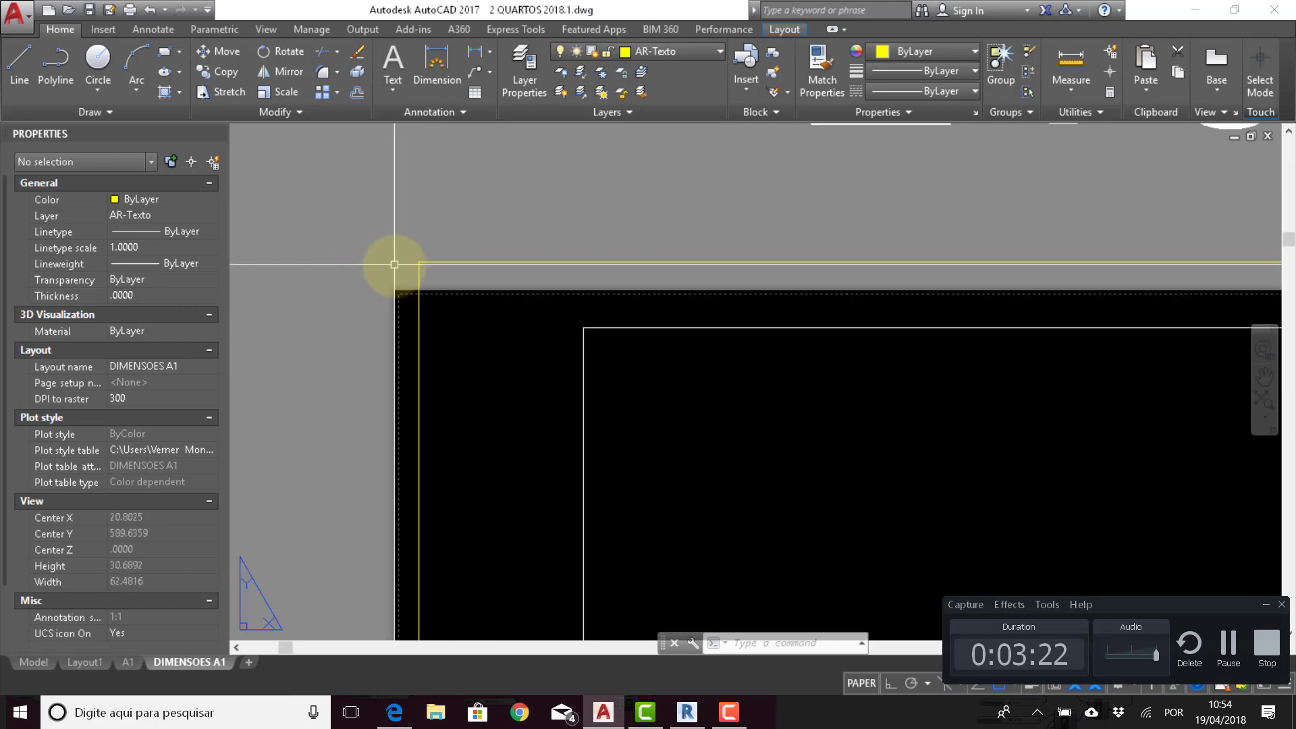
middle_drag(321, 257, 368, 245)
Step: Return to Layout1 and erase the existing 841 by 594 mm sheet rectangle
key(ctrl+Tab)
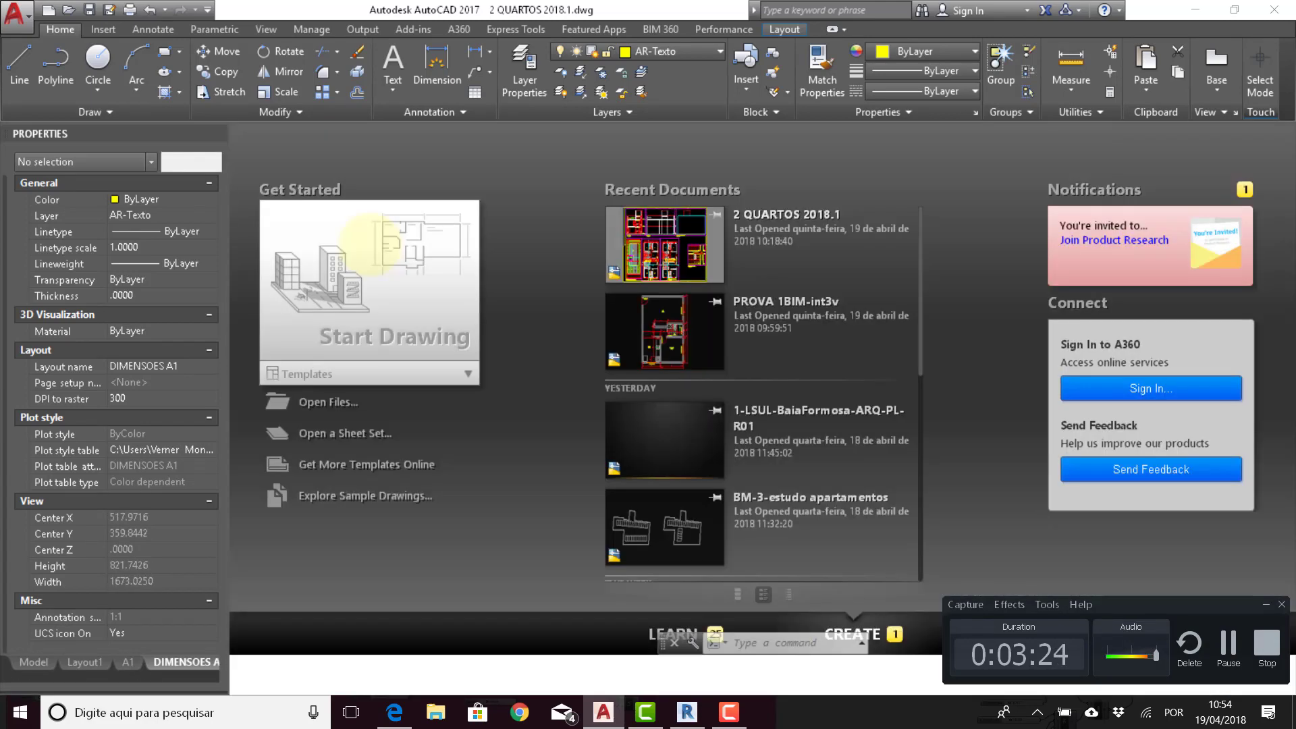
key(ctrl+Tab)
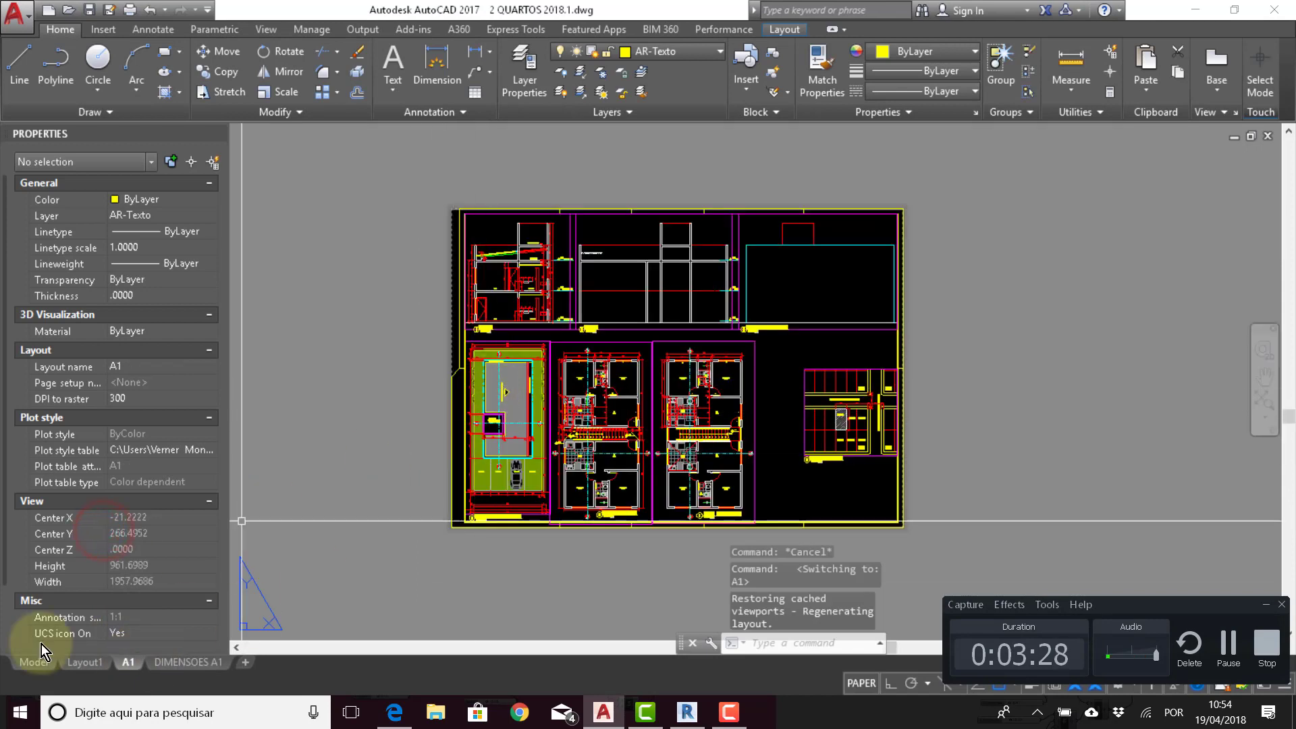
click(84, 662)
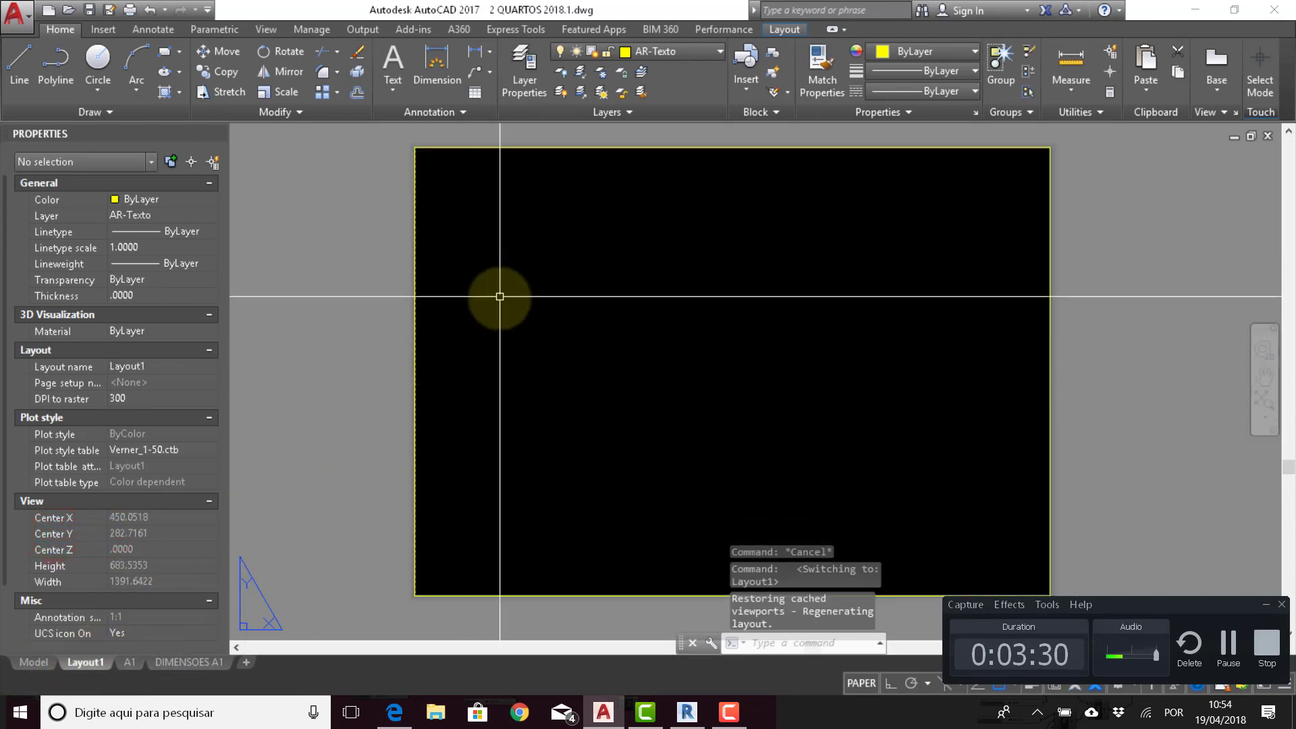
text(e)
key(Return)
click(492, 305)
click(308, 222)
text(rec)
key(Return)
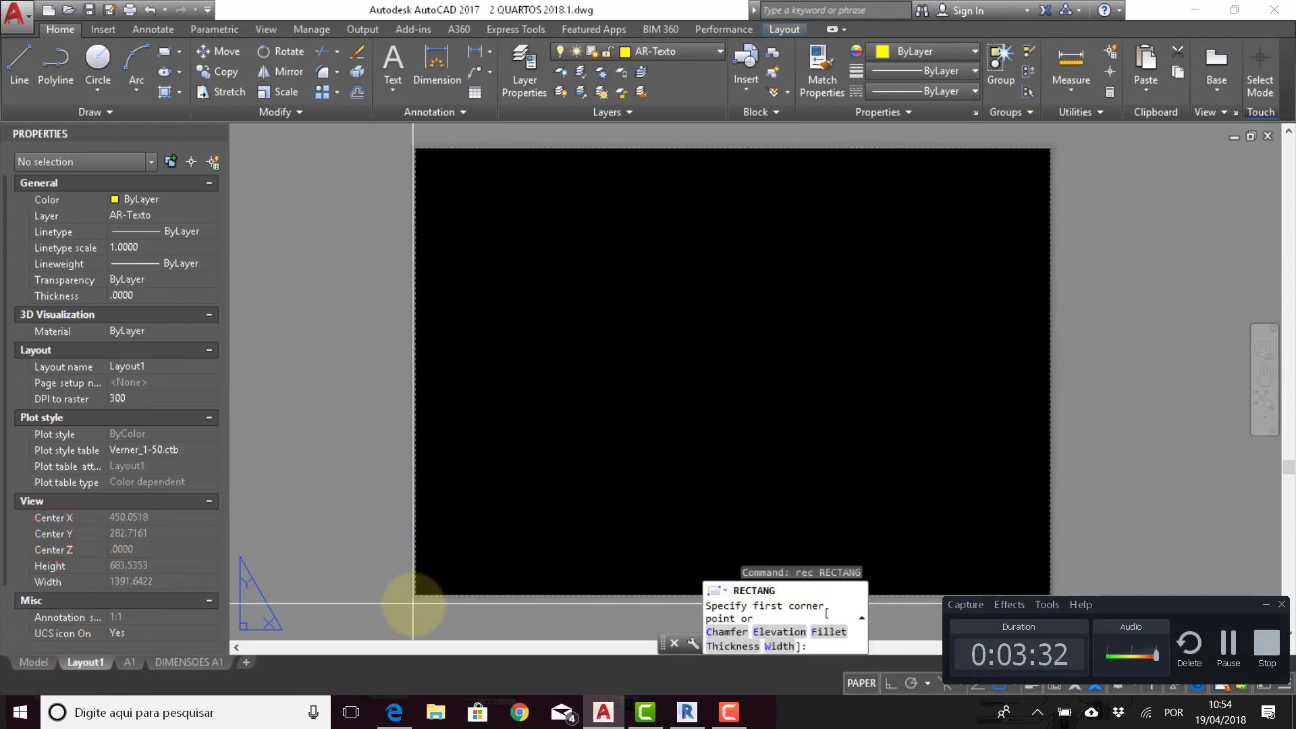
click(332, 476)
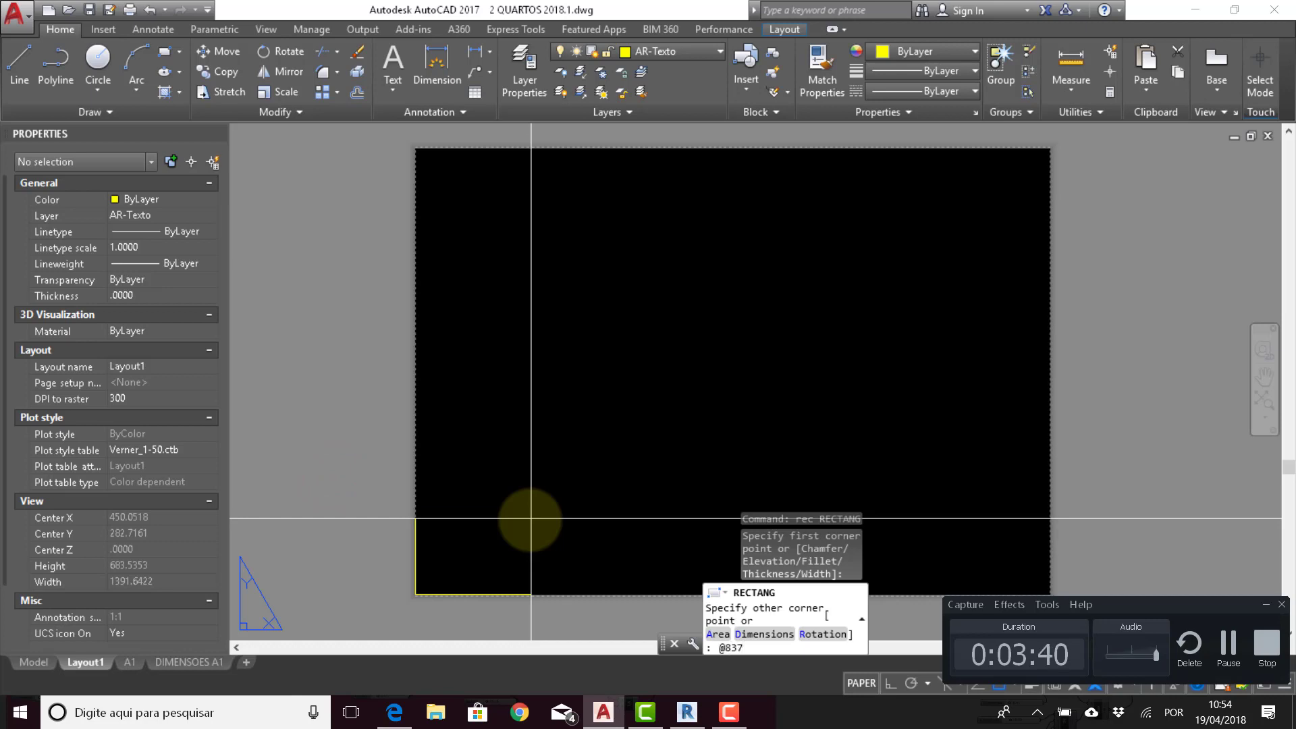
key(BackSpace)
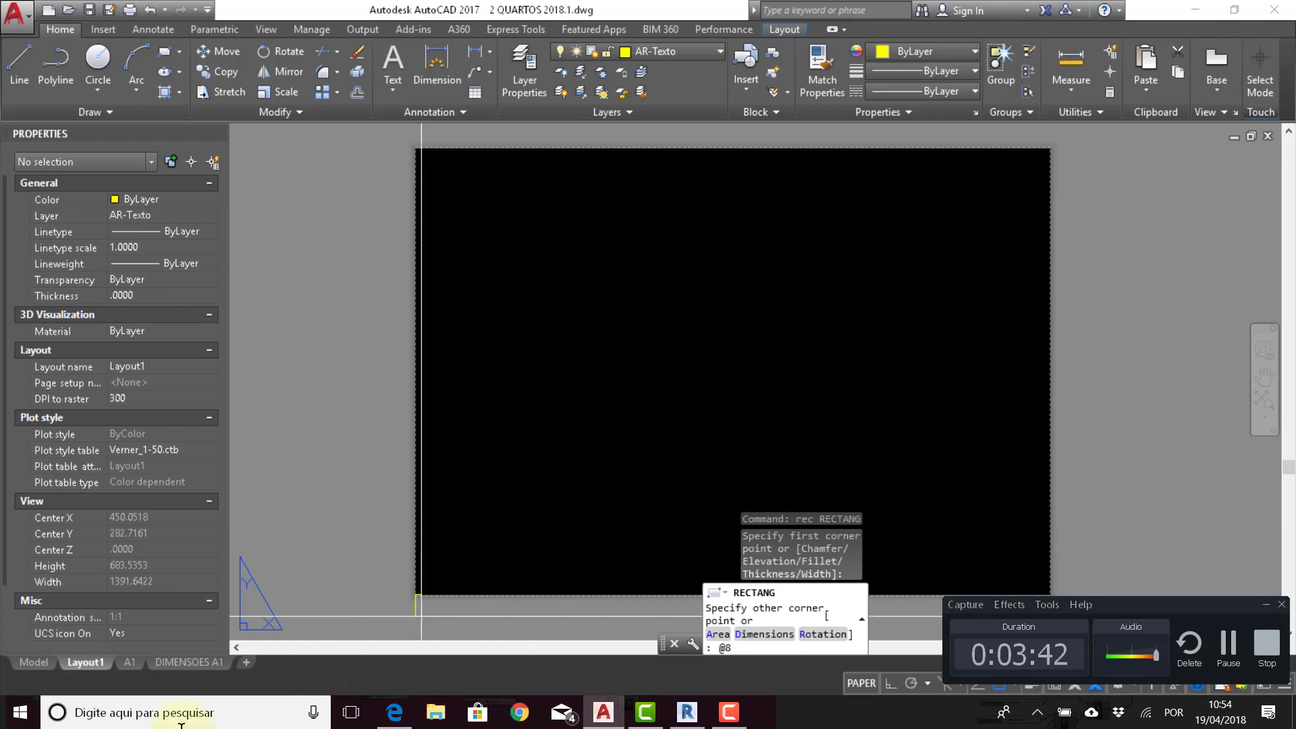
key(Escape)
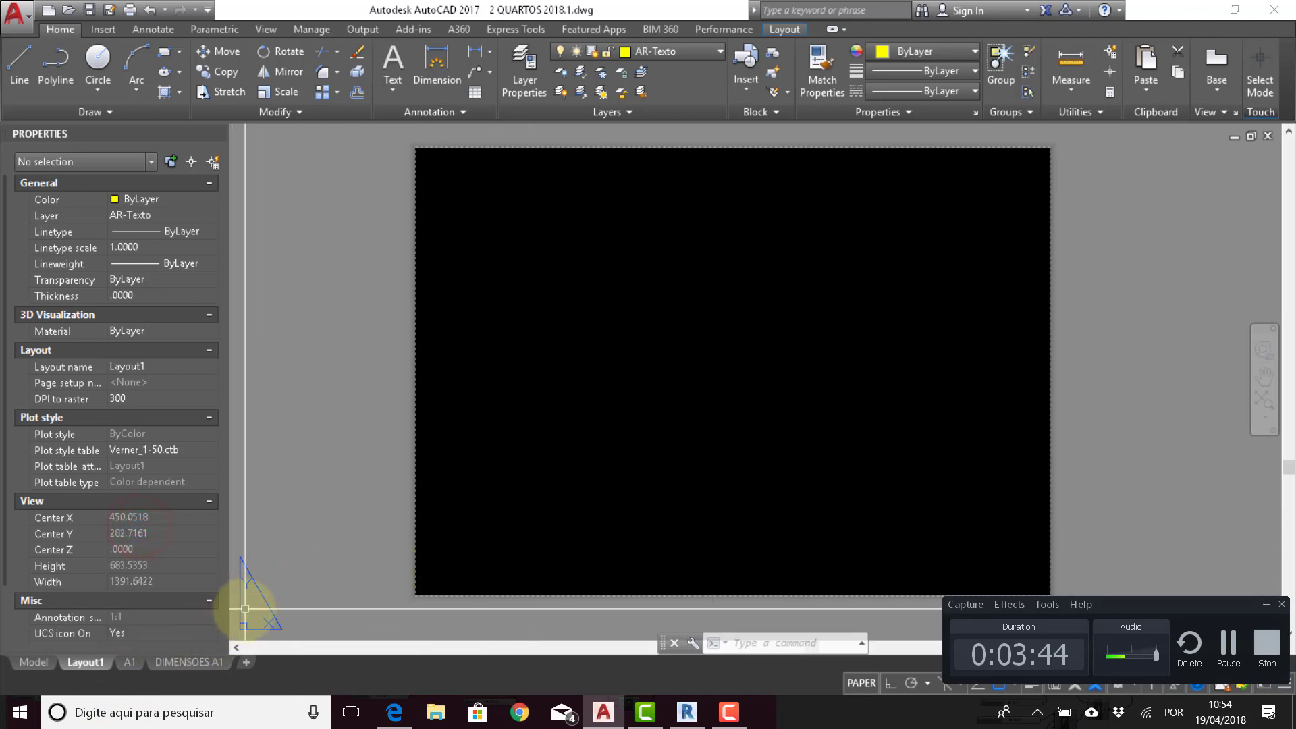
Step: Recheck the overall size in the DIMENSOES A1 layout and draw an 839 by 592 mm rectangle from the paper's lower-left corner in Layout1
click(156, 529)
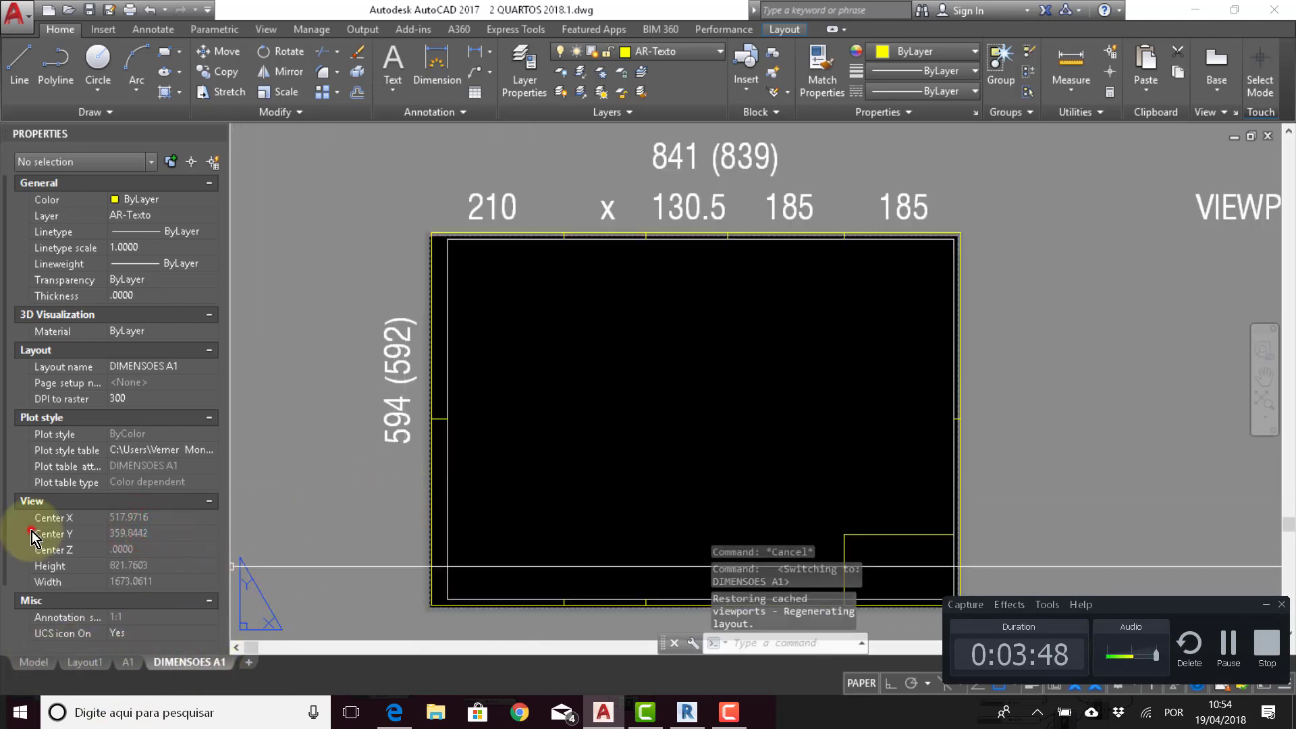
click(34, 661)
click(85, 661)
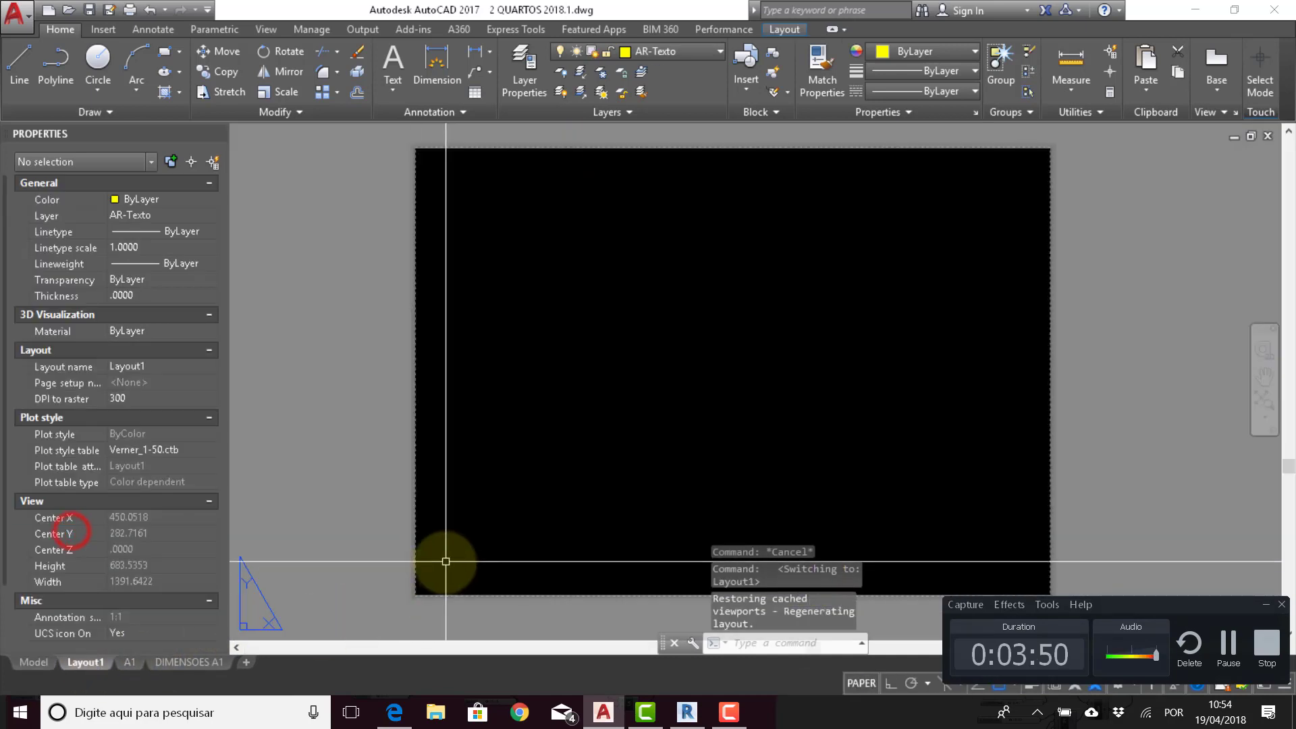
key(Return)
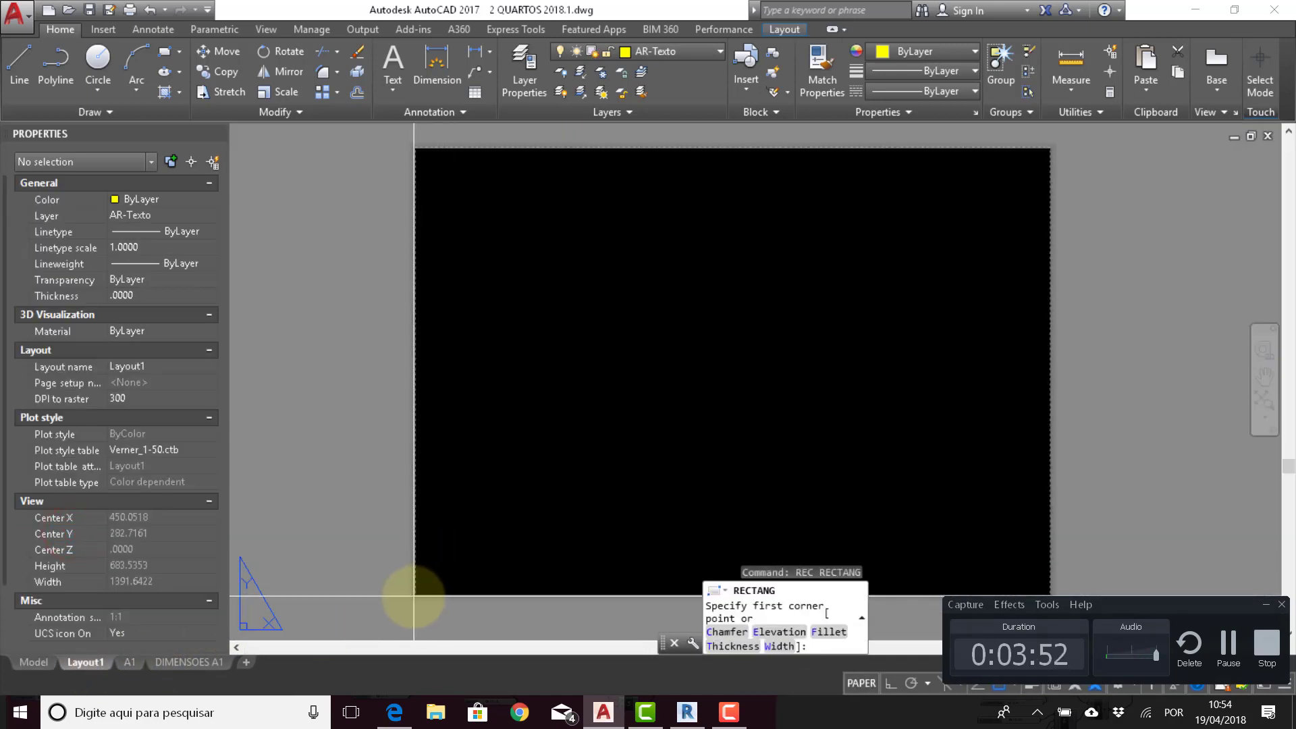
click(413, 596)
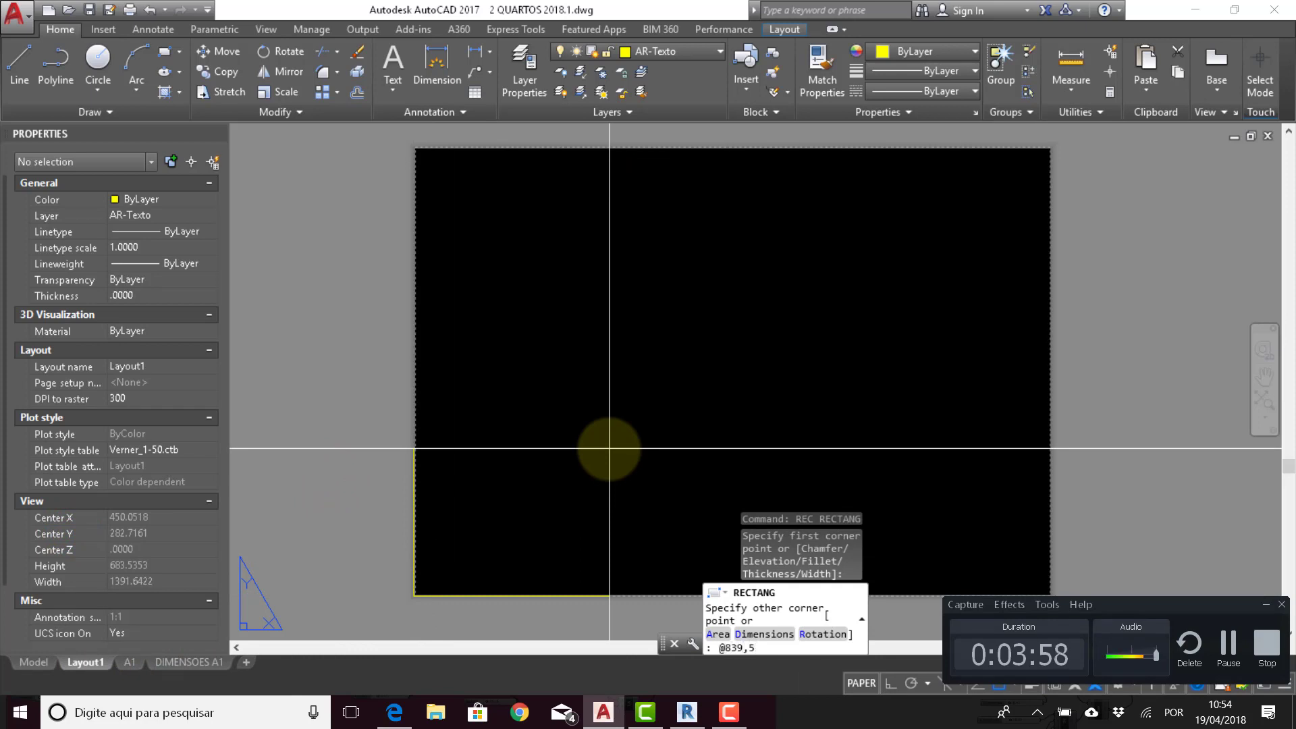
key(Return)
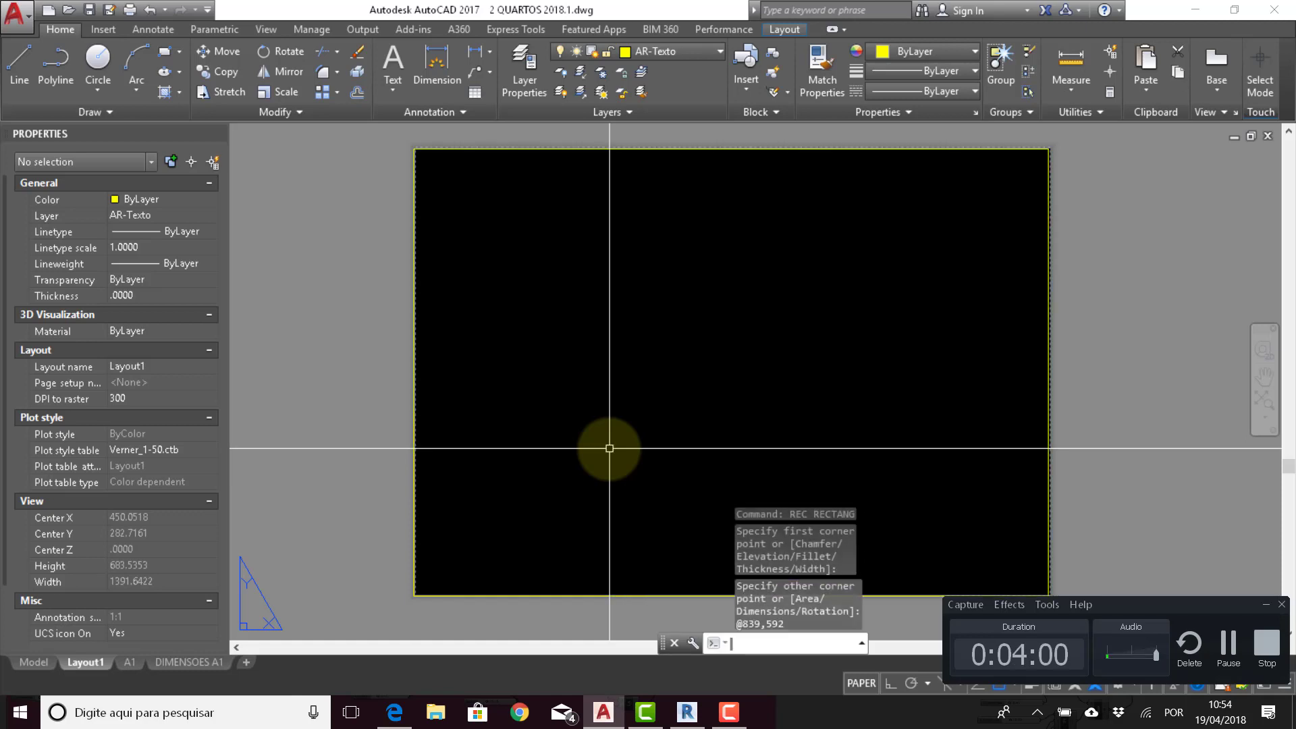
Step: Move the rectangle slightly up and to the right so that it sits just inside the paper edges on all sides
scroll(1082, 162, up, 5)
scroll(1134, 169, up, 3)
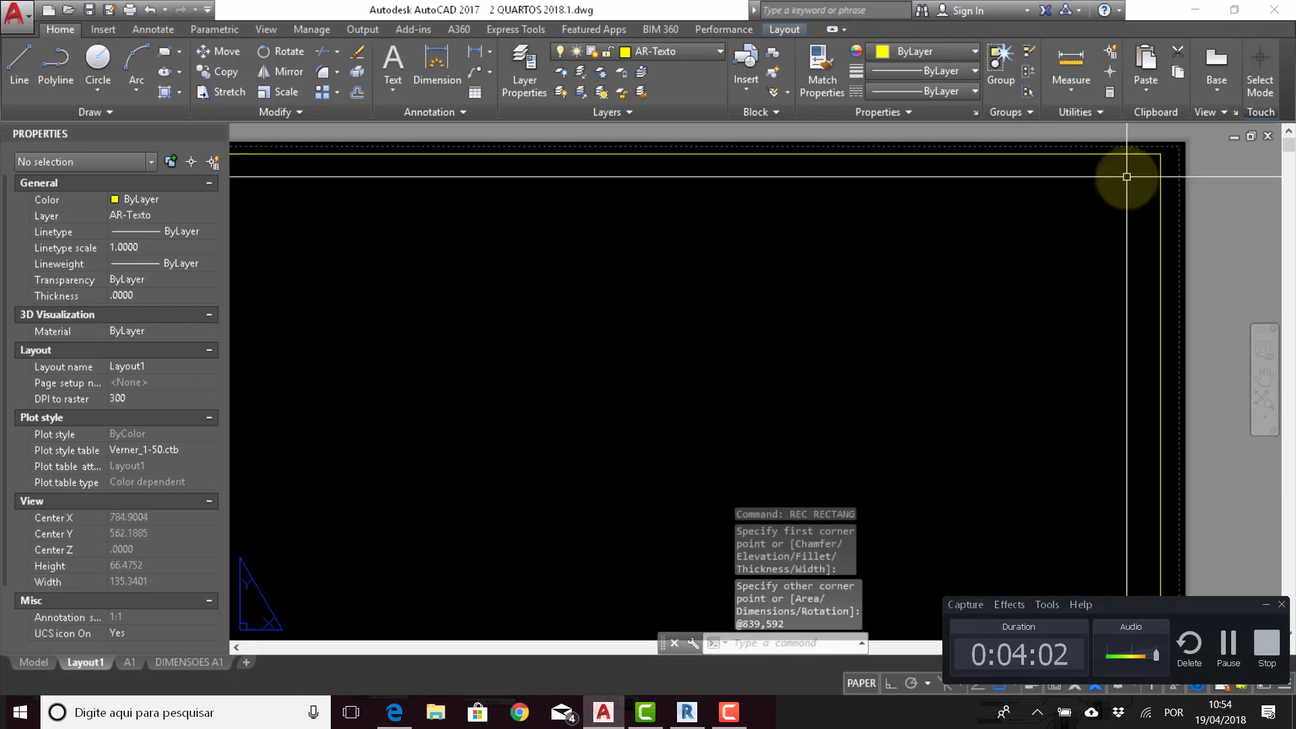
click(1101, 202)
click(1045, 240)
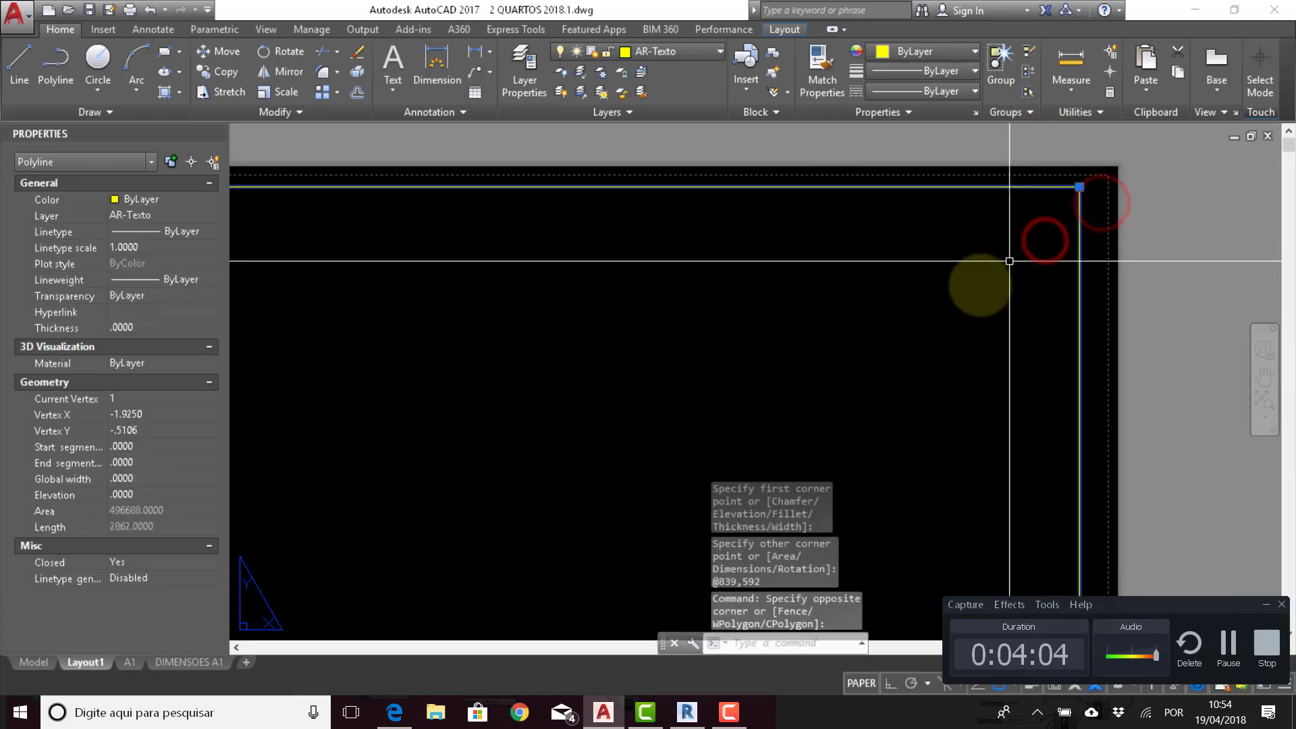
scroll(882, 370, down, 2)
text(m)
key(Return)
click(849, 378)
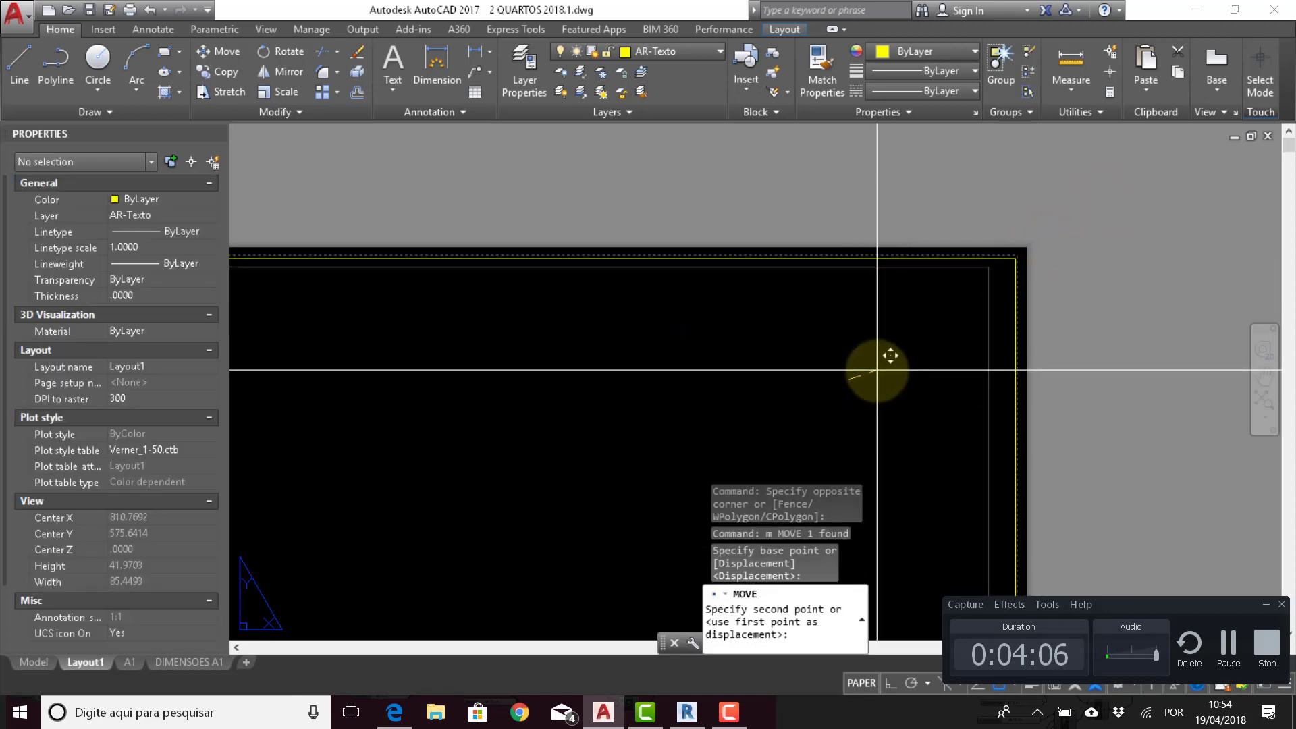
click(700, 294)
scroll(870, 374, down, 8)
middle_drag(870, 375, 842, 217)
scroll(740, 275, down, 3)
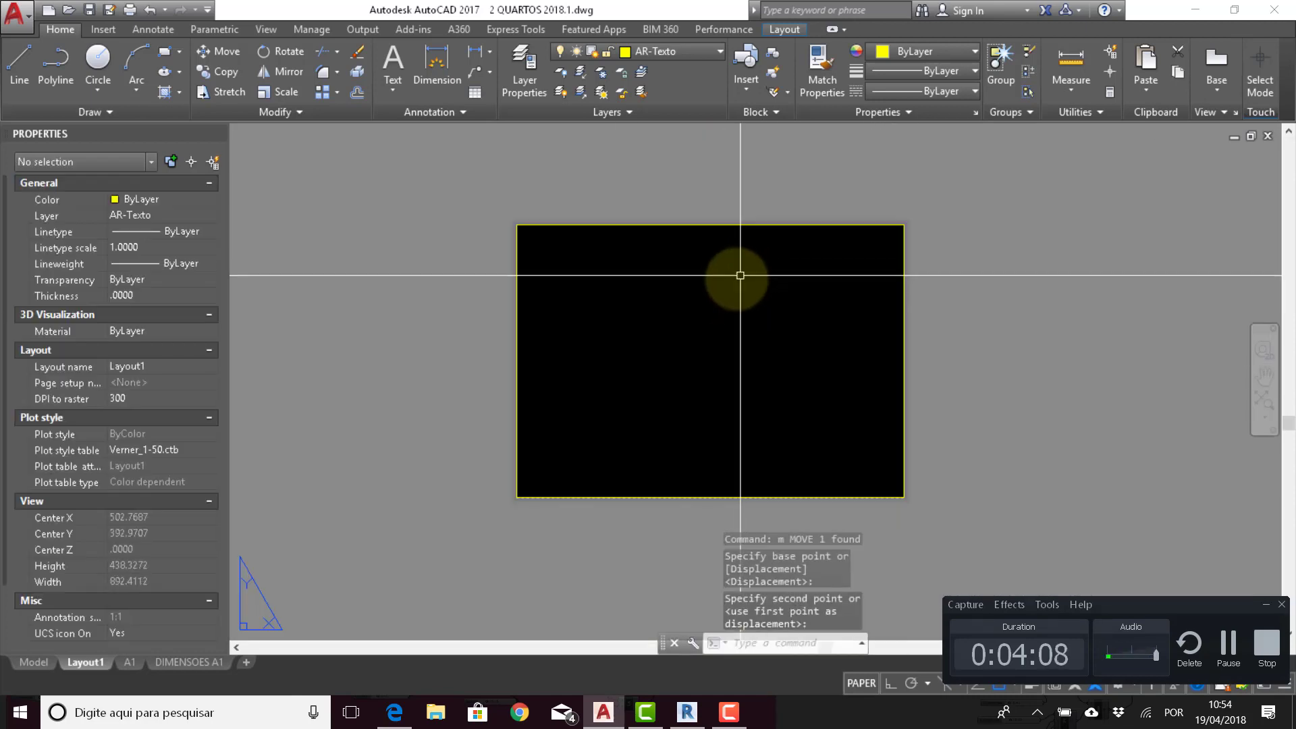
Step: Offset the sheet rectangle 10 mm inward to make the inner margin frame
scroll(720, 292, up, 1)
middle_drag(720, 293, 661, 285)
key(Return)
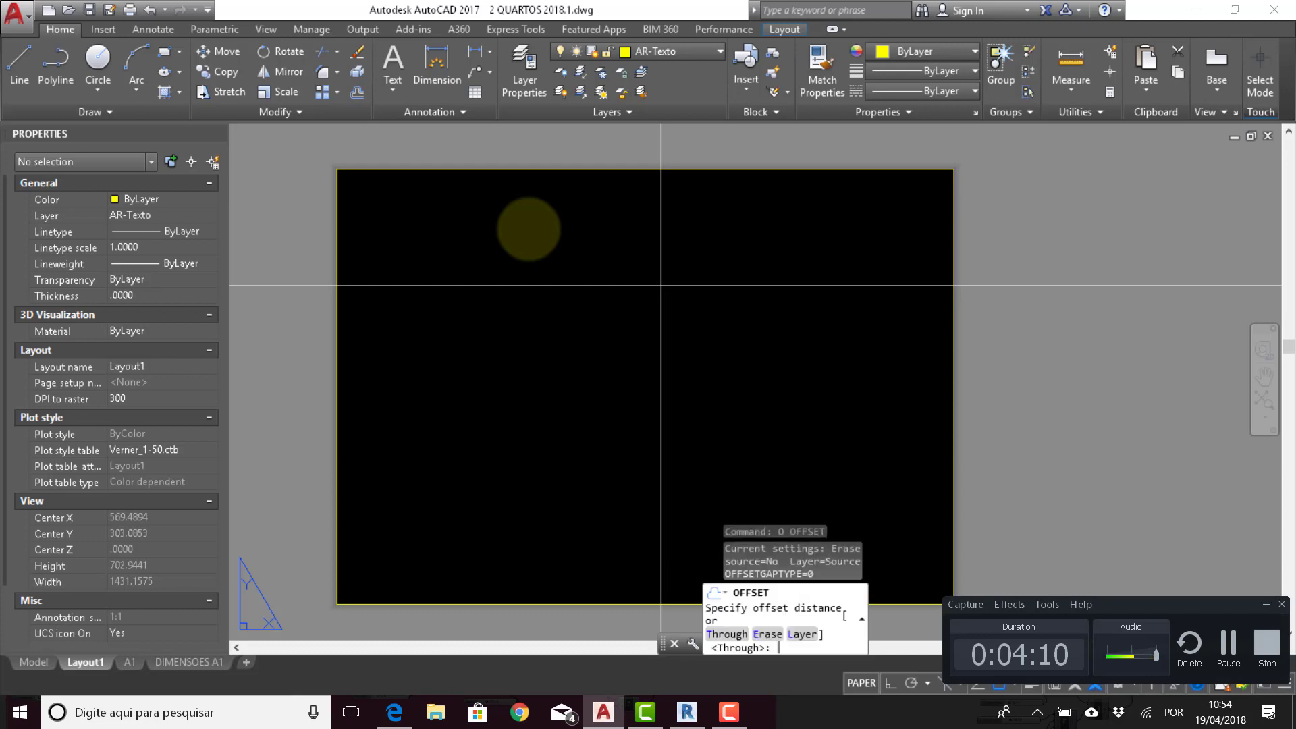
text(10)
key(Return)
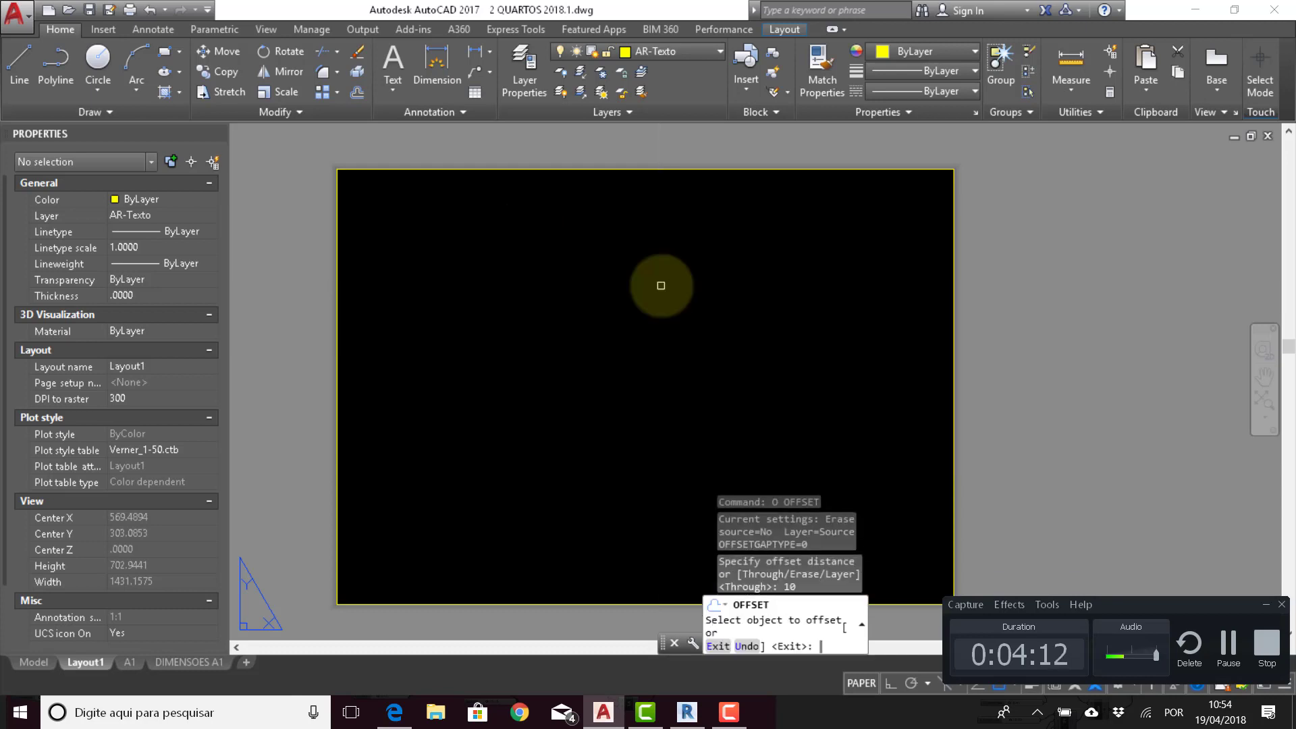
click(689, 167)
click(645, 382)
key(Escape)
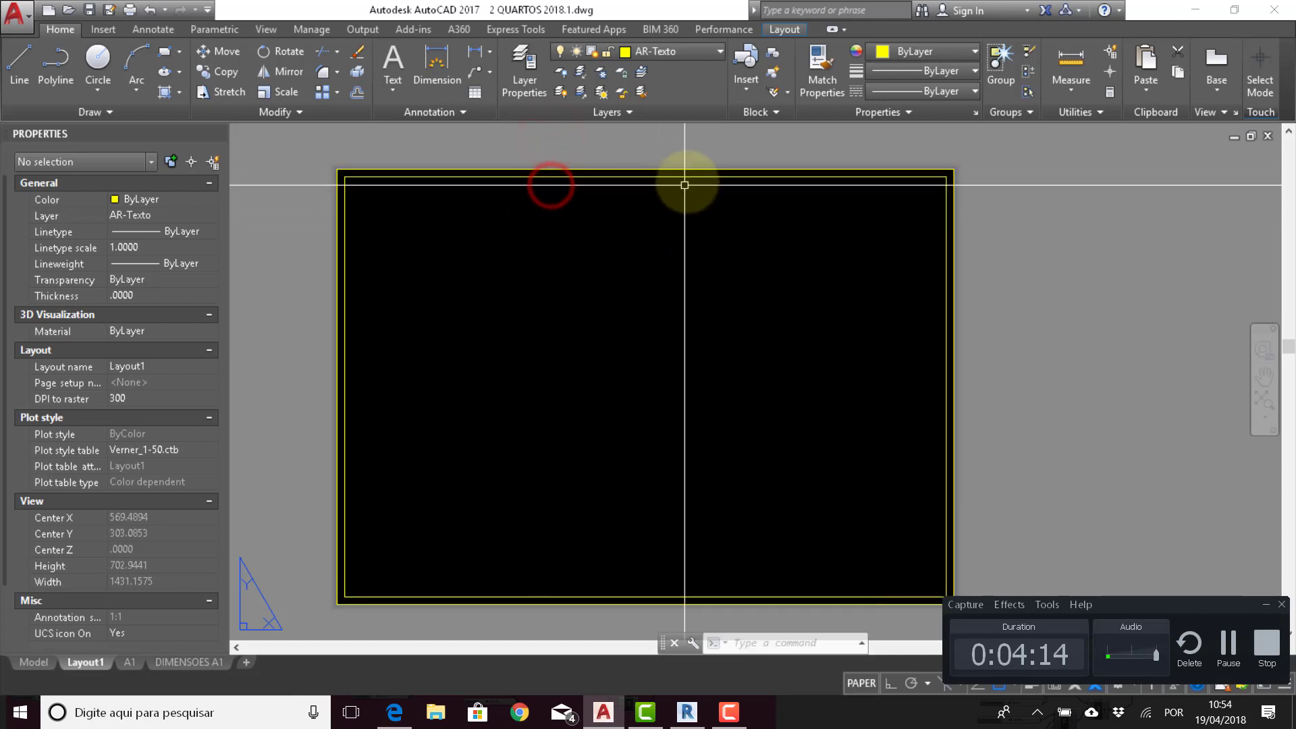
Step: Stretch the inner frame's left side 15 mm inward, keeping the movement horizontal with ortho mode on
click(636, 176)
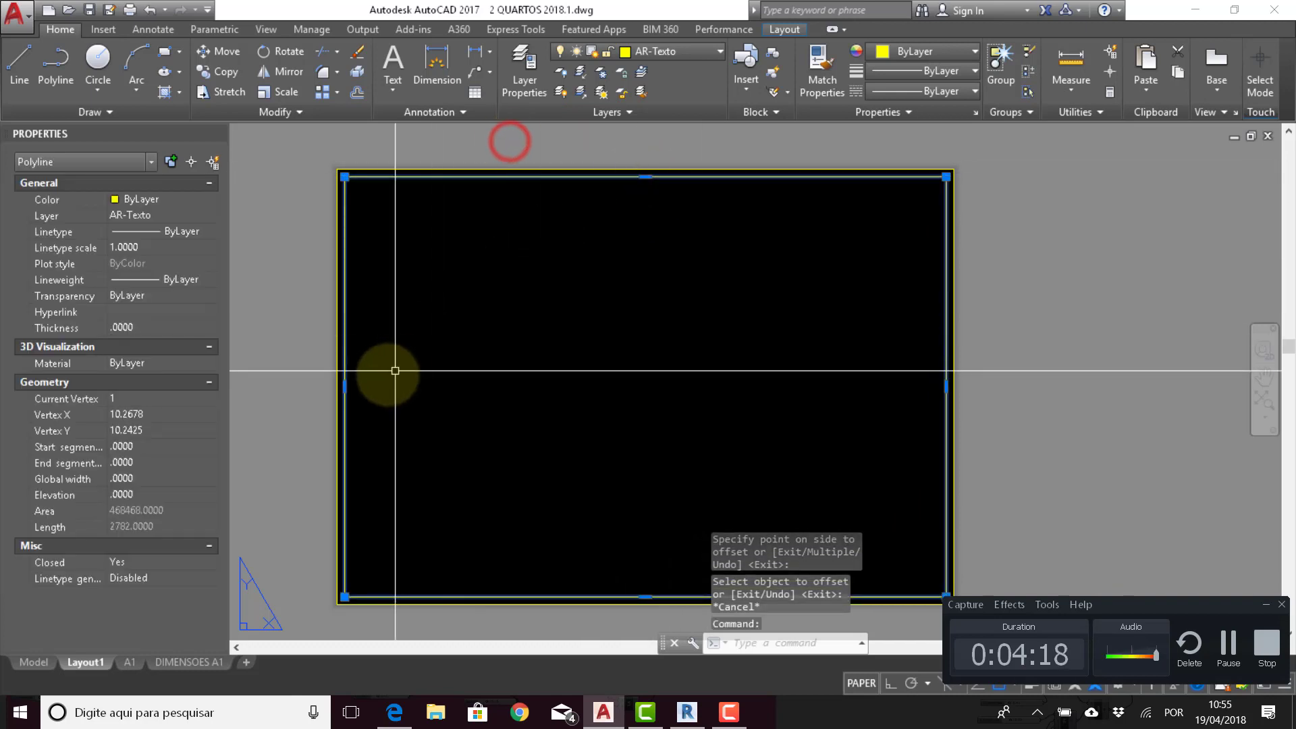
key(Escape)
click(344, 338)
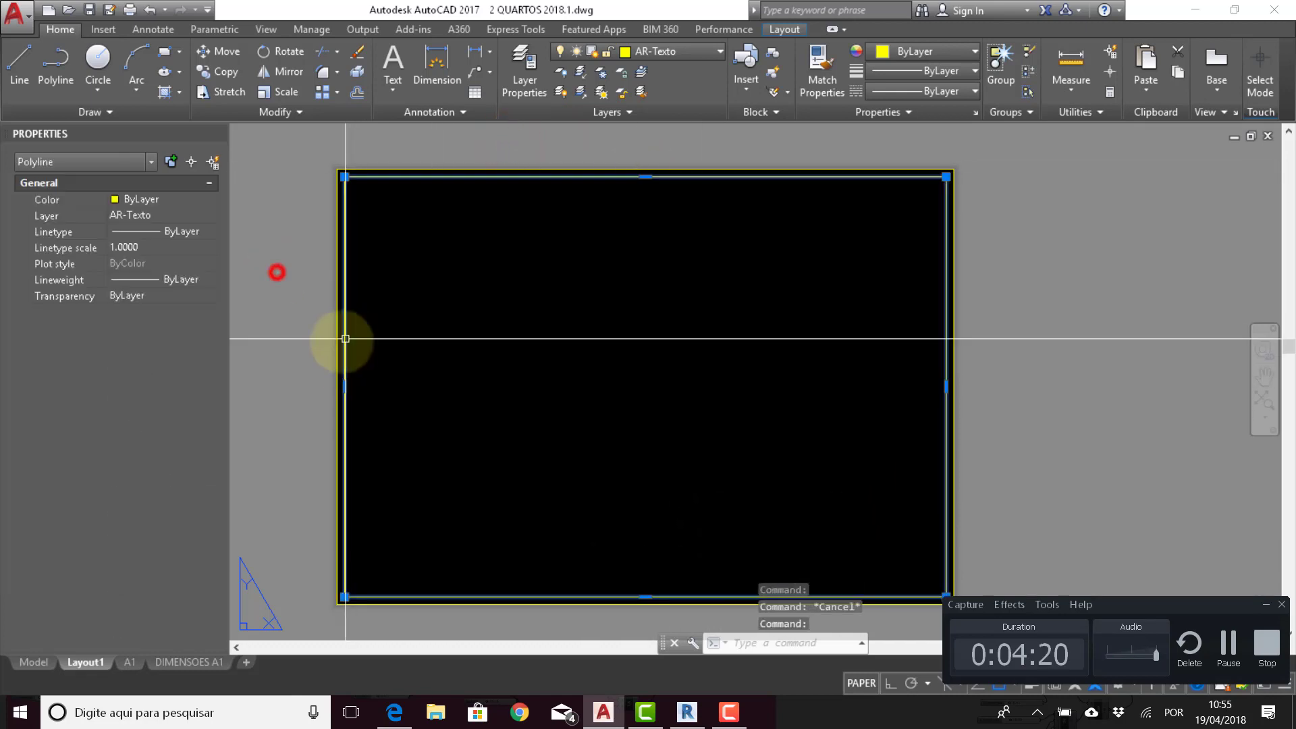
click(348, 386)
key(Escape)
click(345, 386)
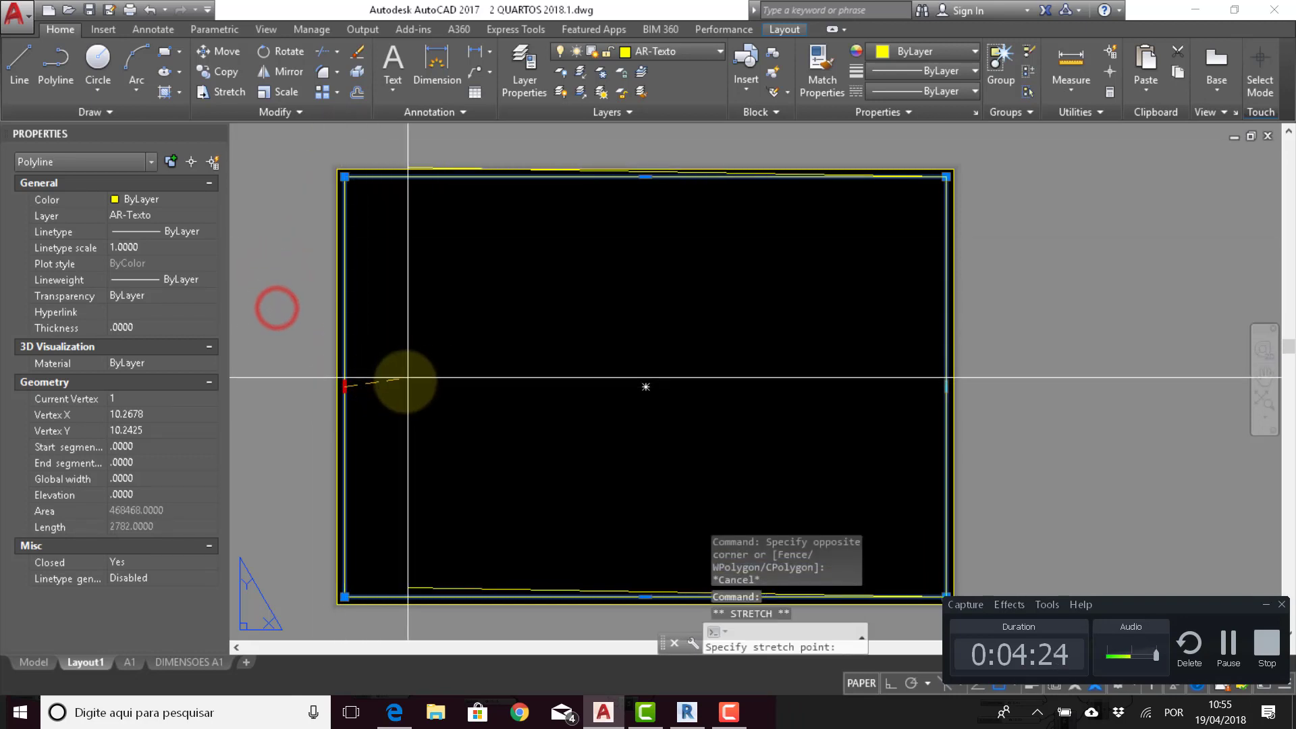
key(Escape)
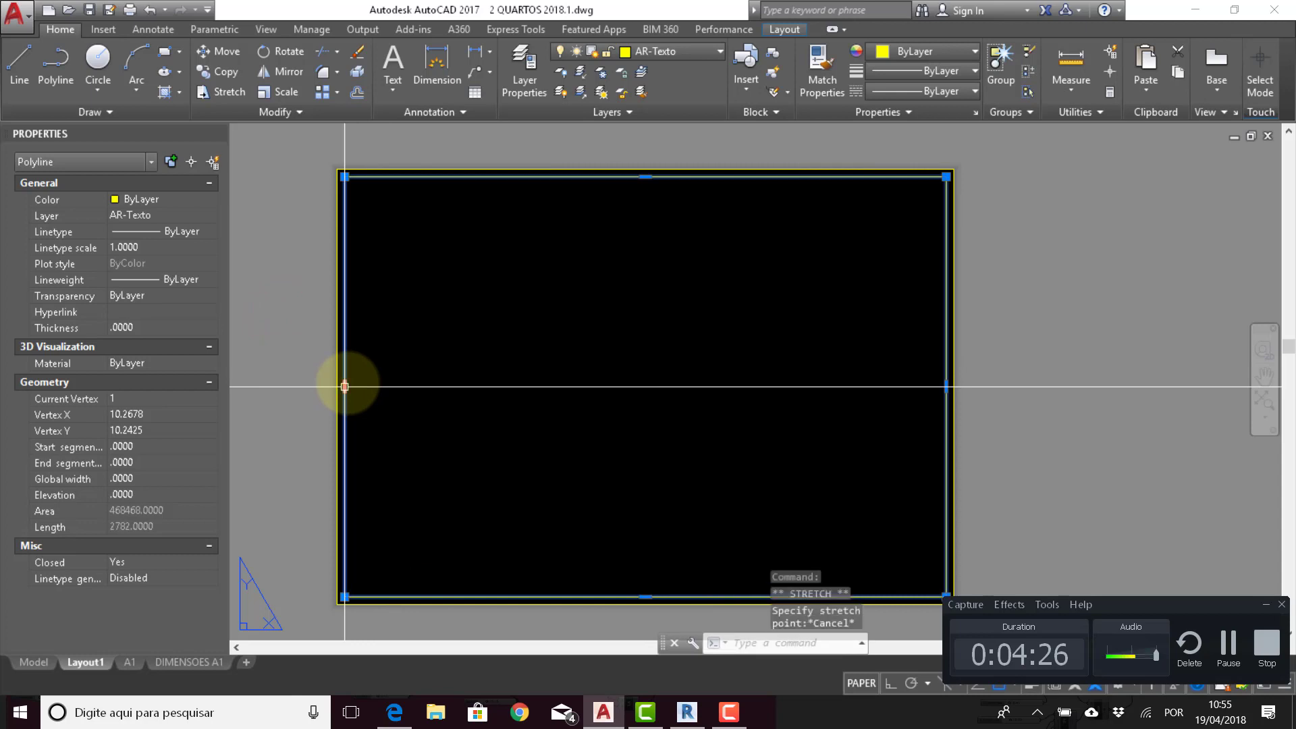
click(345, 386)
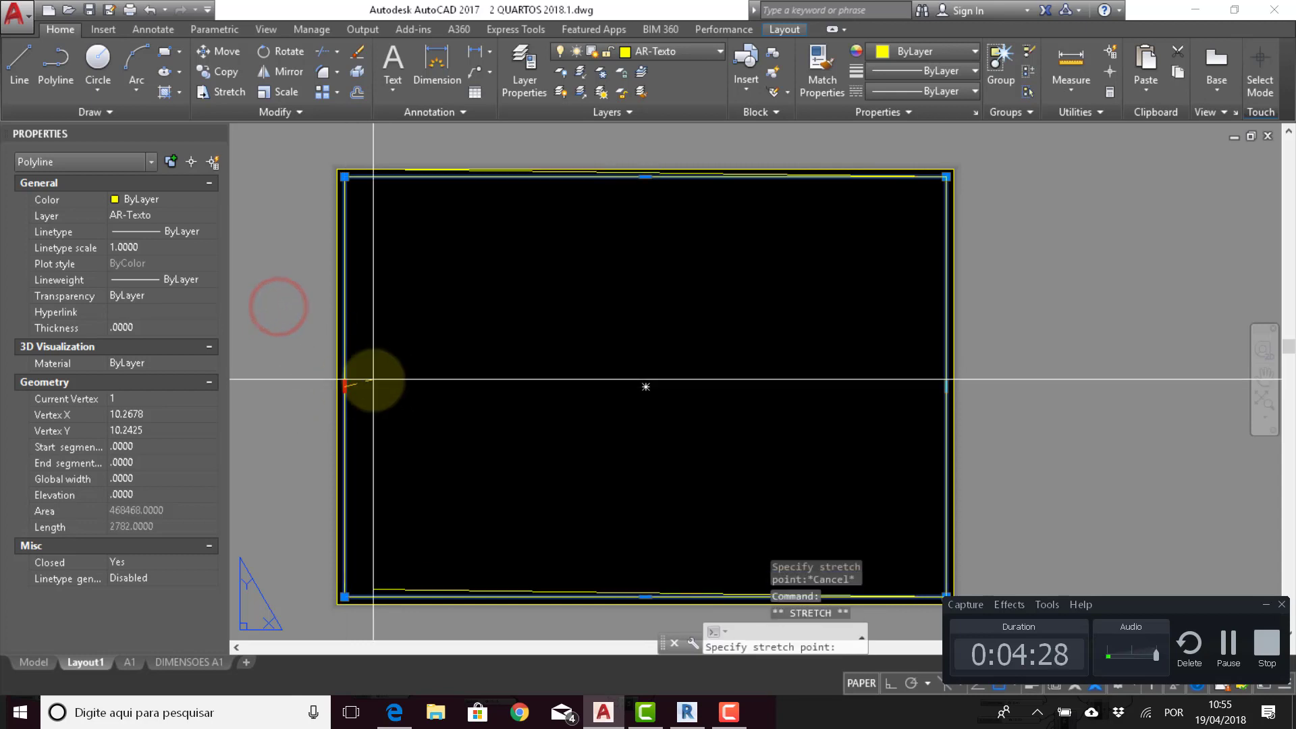
key(F8)
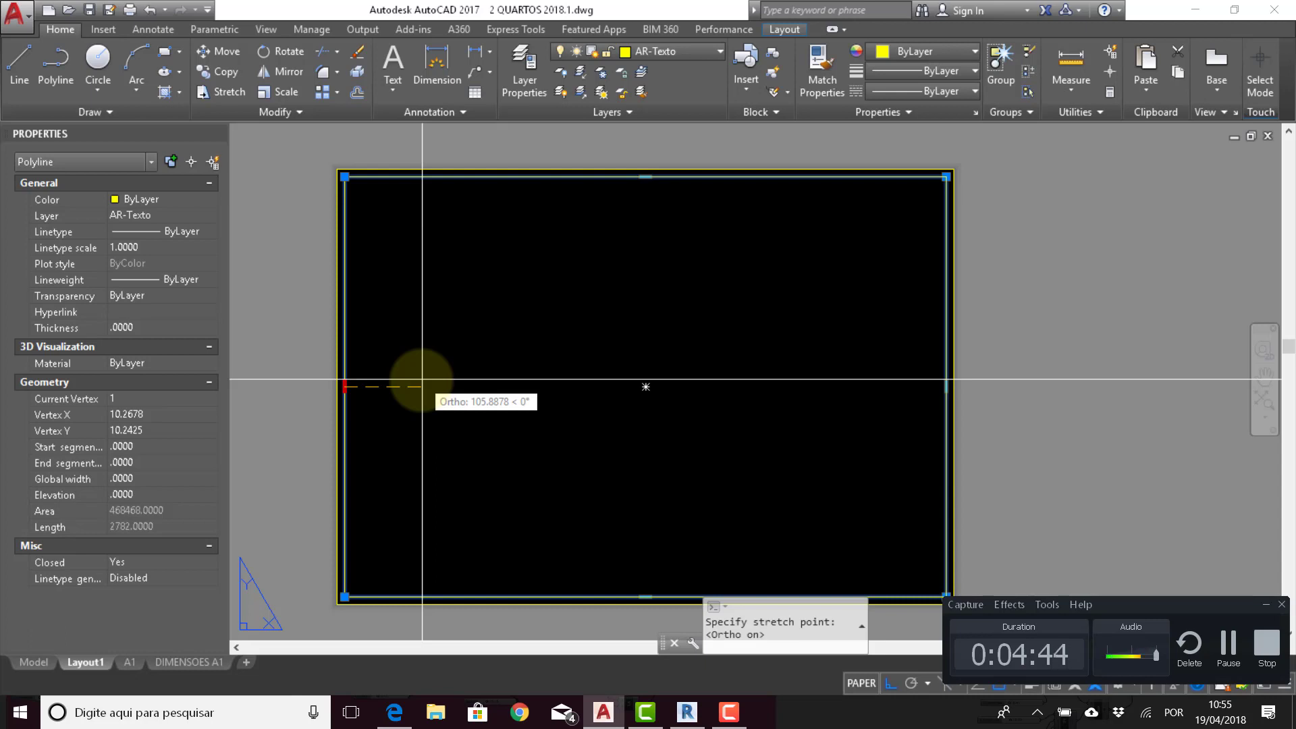
text(15)
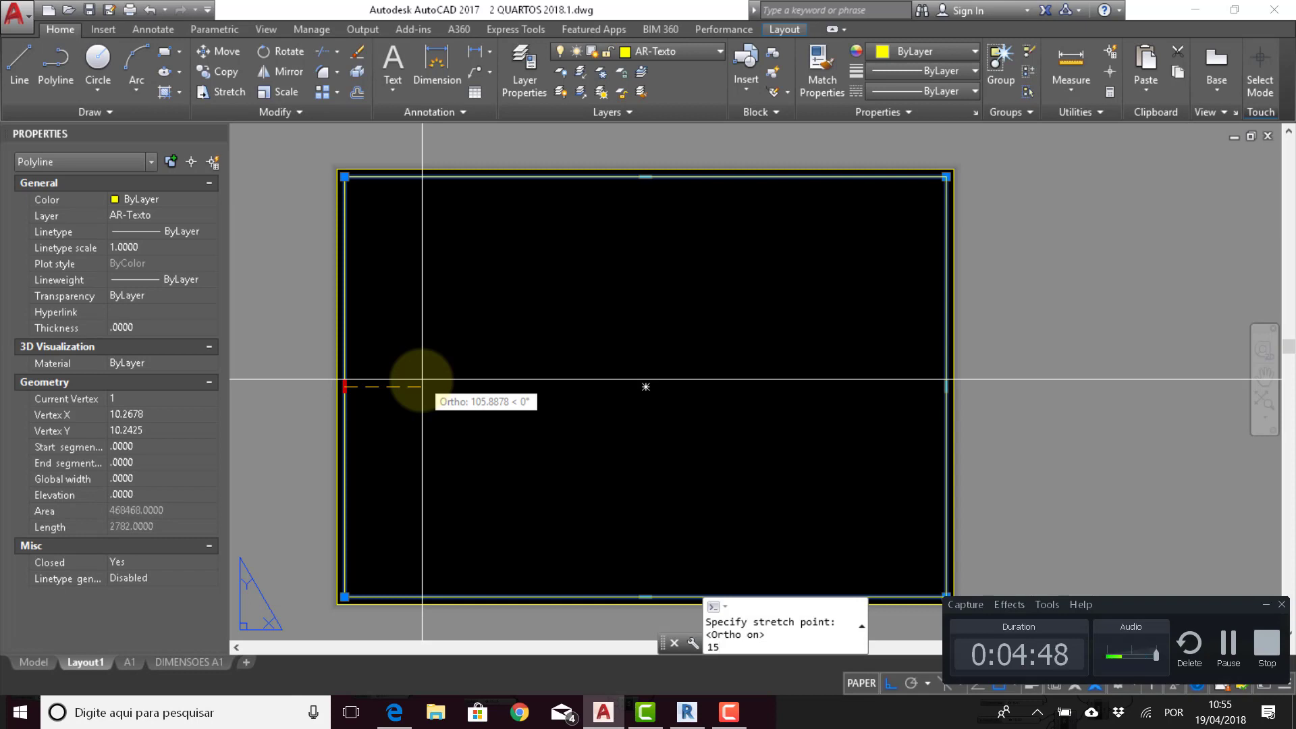
key(Return)
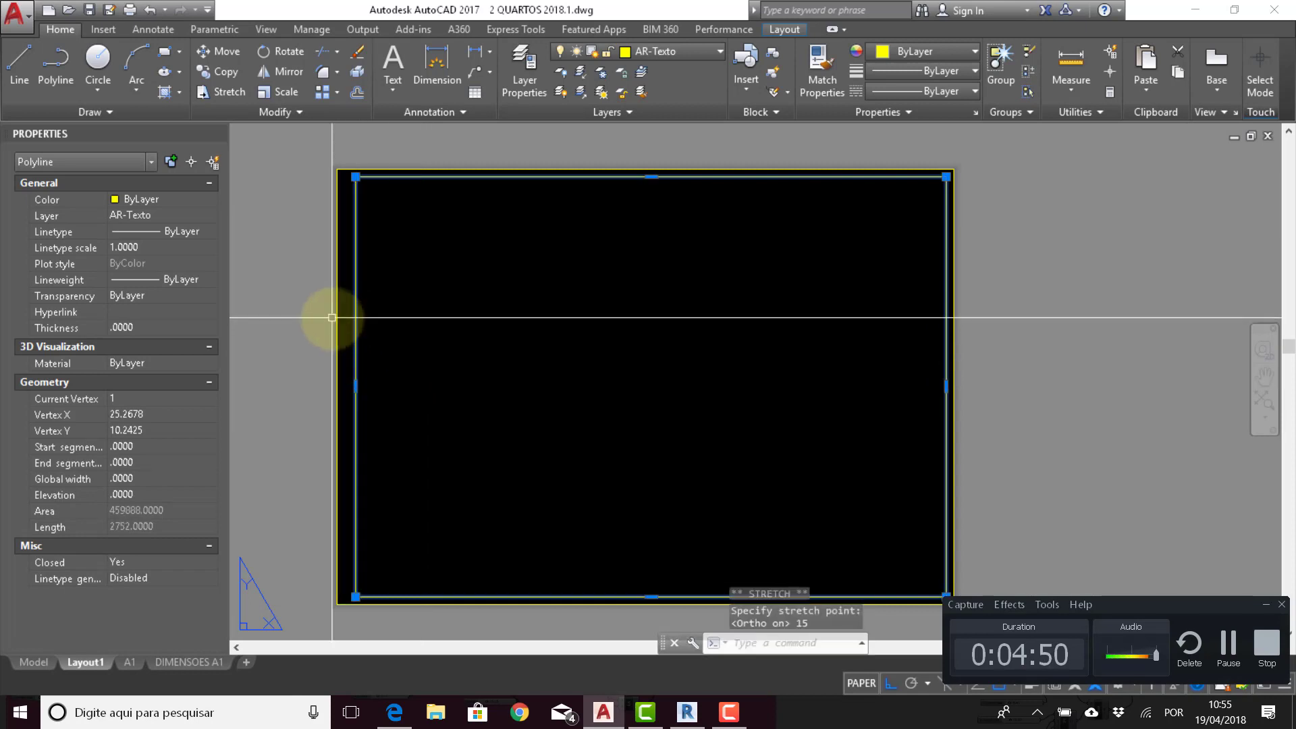
key(Escape)
key(Escape)
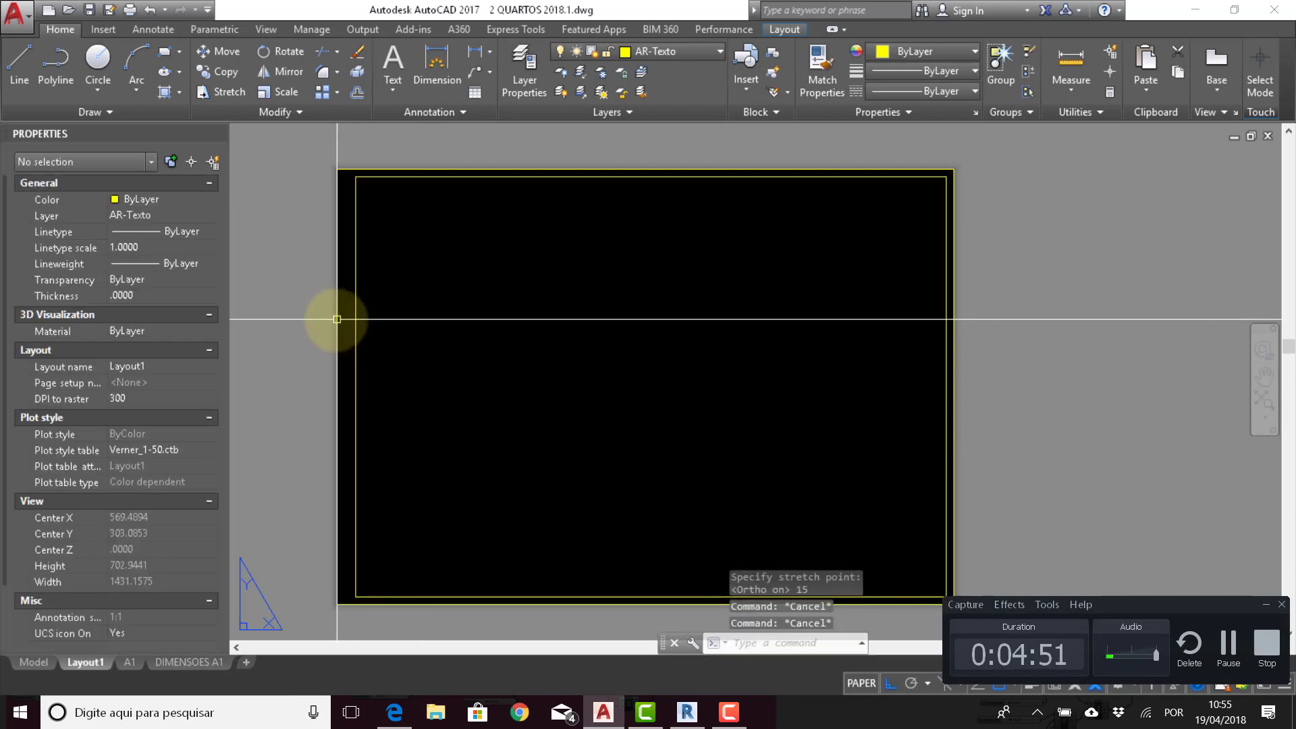
click(355, 266)
click(285, 211)
click(282, 239)
key(Escape)
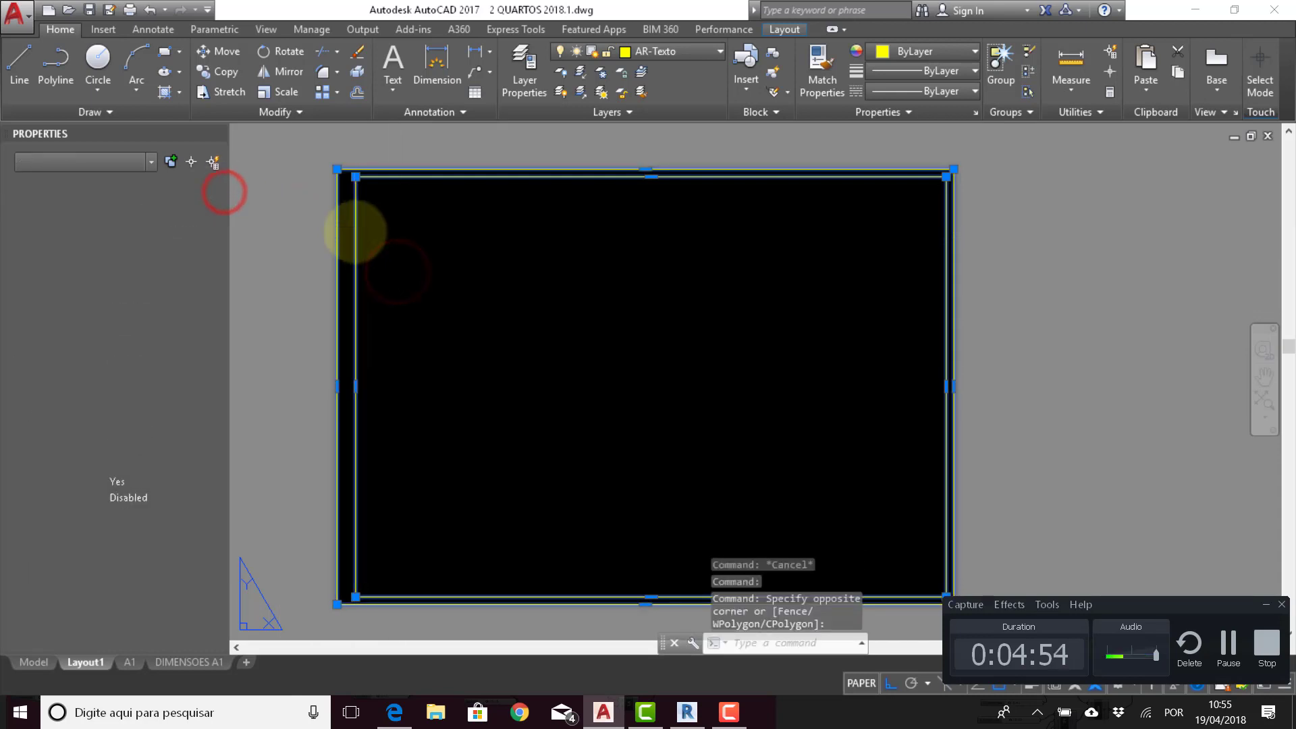
Step: Change the inner margin frame's colour from ByLayer to white and deselect it
click(354, 229)
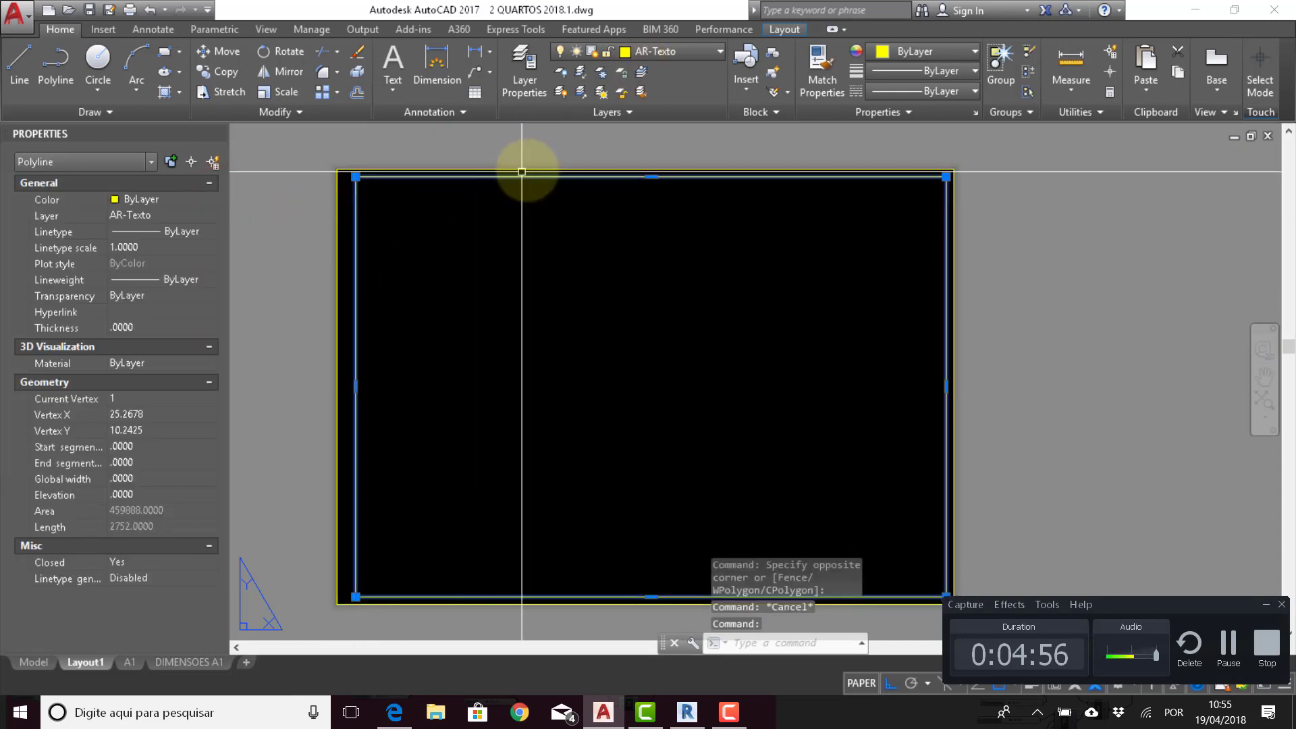
click(905, 54)
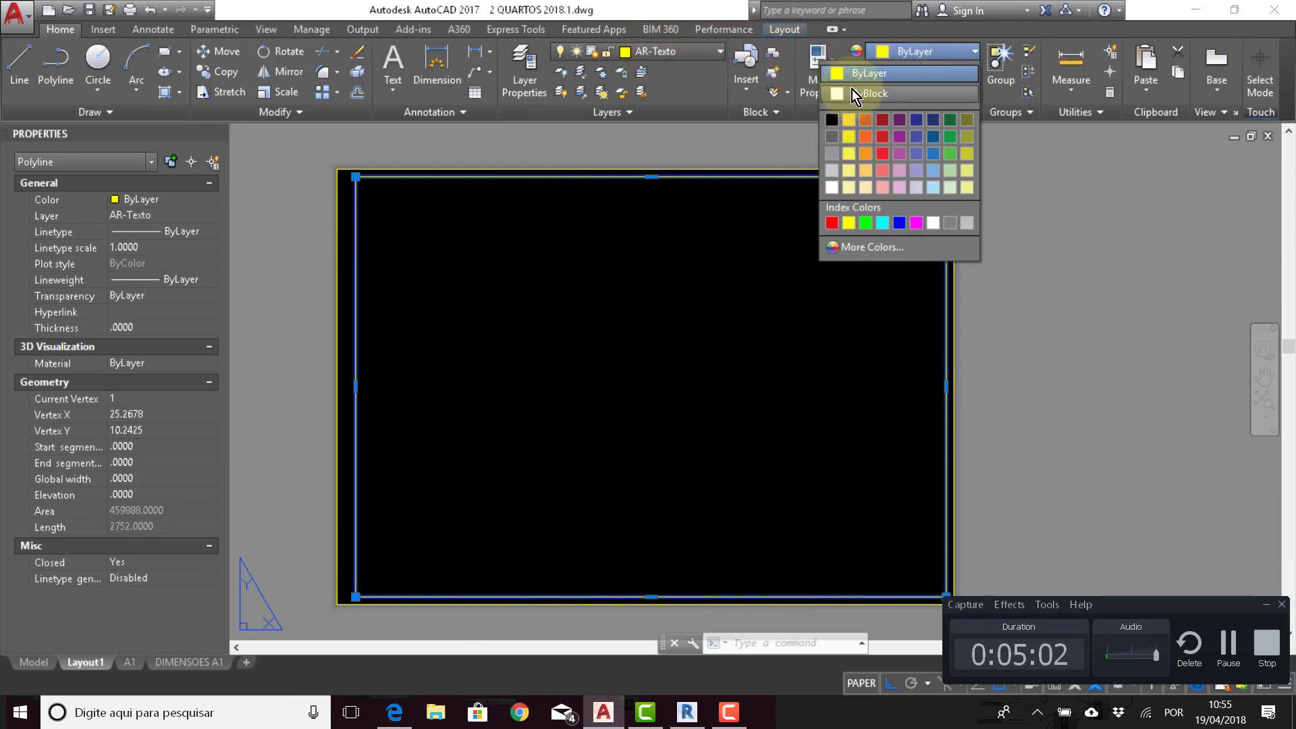
click(746, 176)
key(Escape)
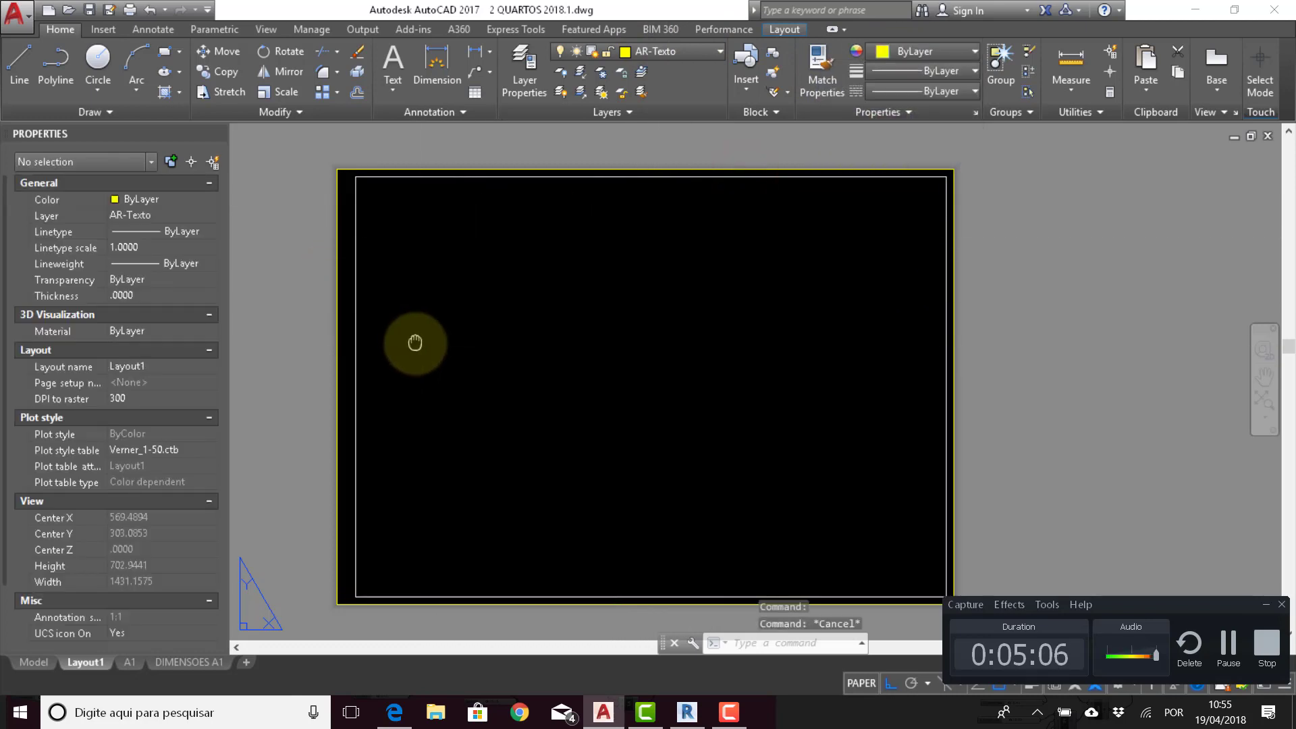
middle_drag(414, 343, 416, 344)
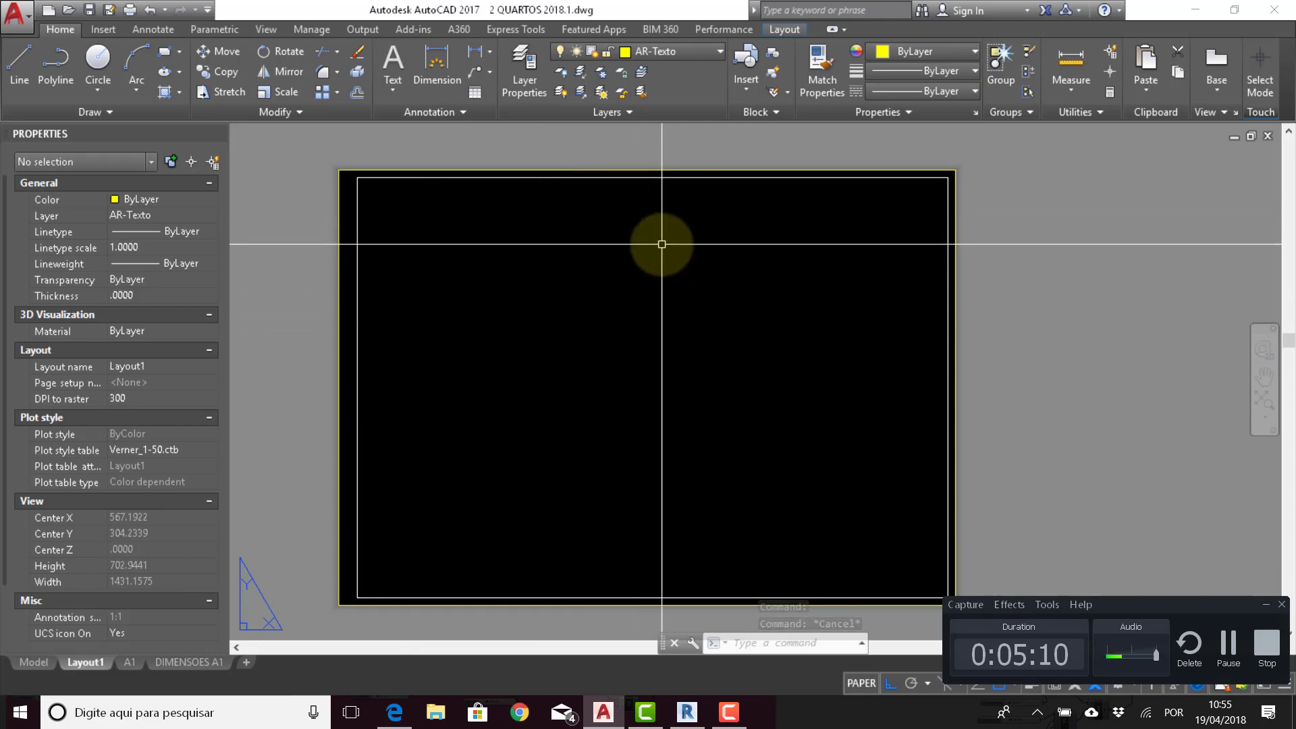
Step: Examine the fold widths along the top edge of the sheet in the DIMENSOES A1 layout and return to Layout1
key(ctrl+Tab)
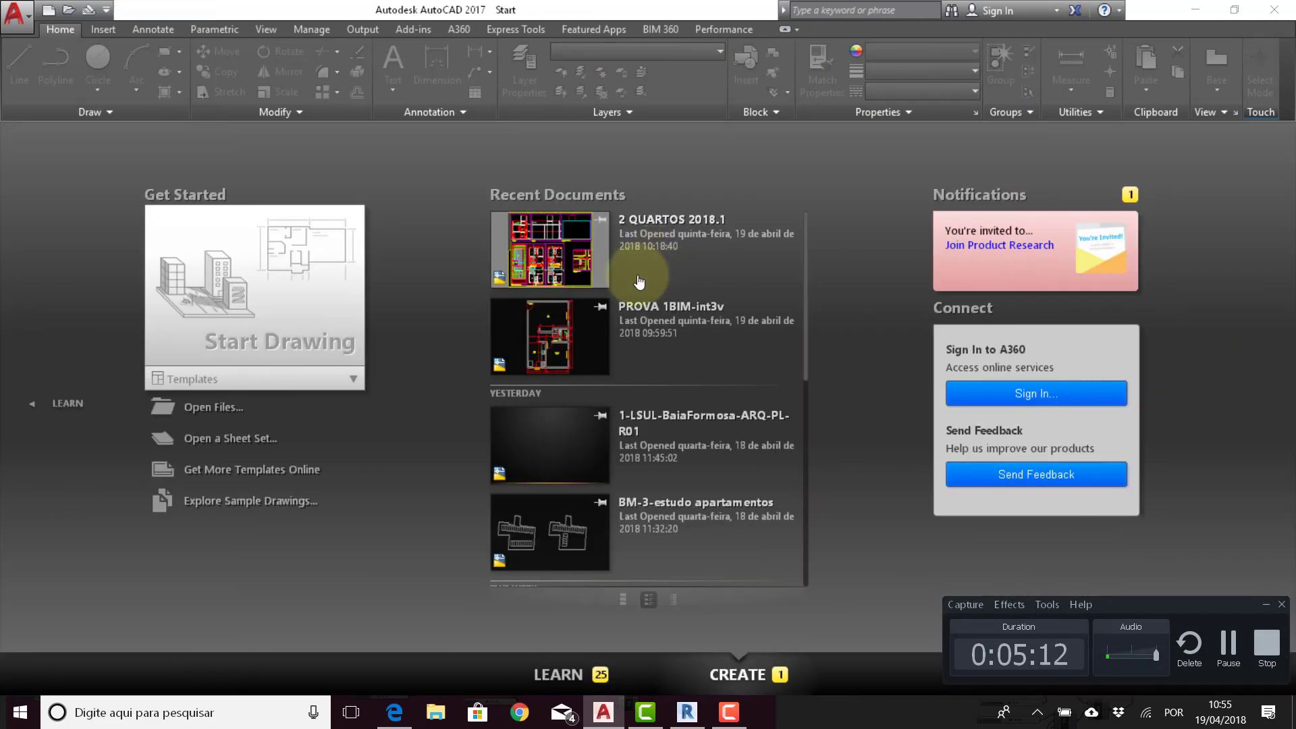
click(570, 275)
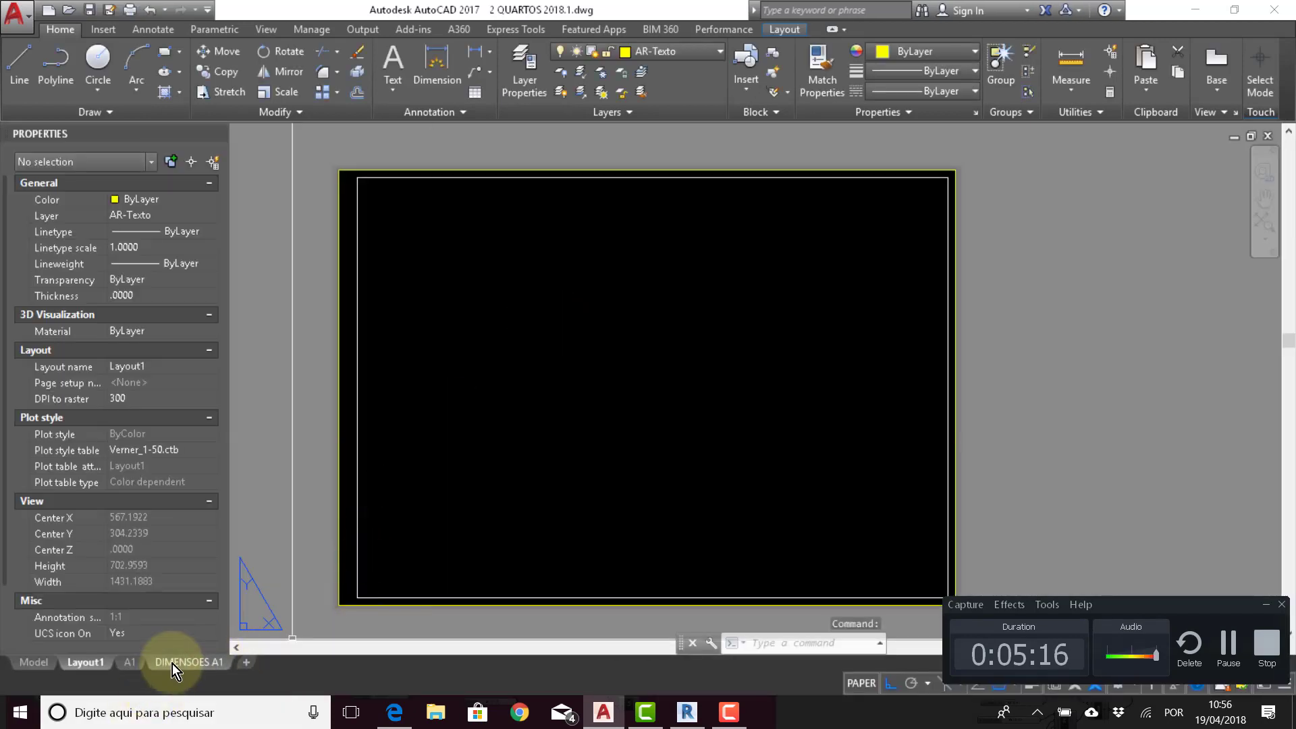
click(180, 662)
scroll(844, 236, up, 2)
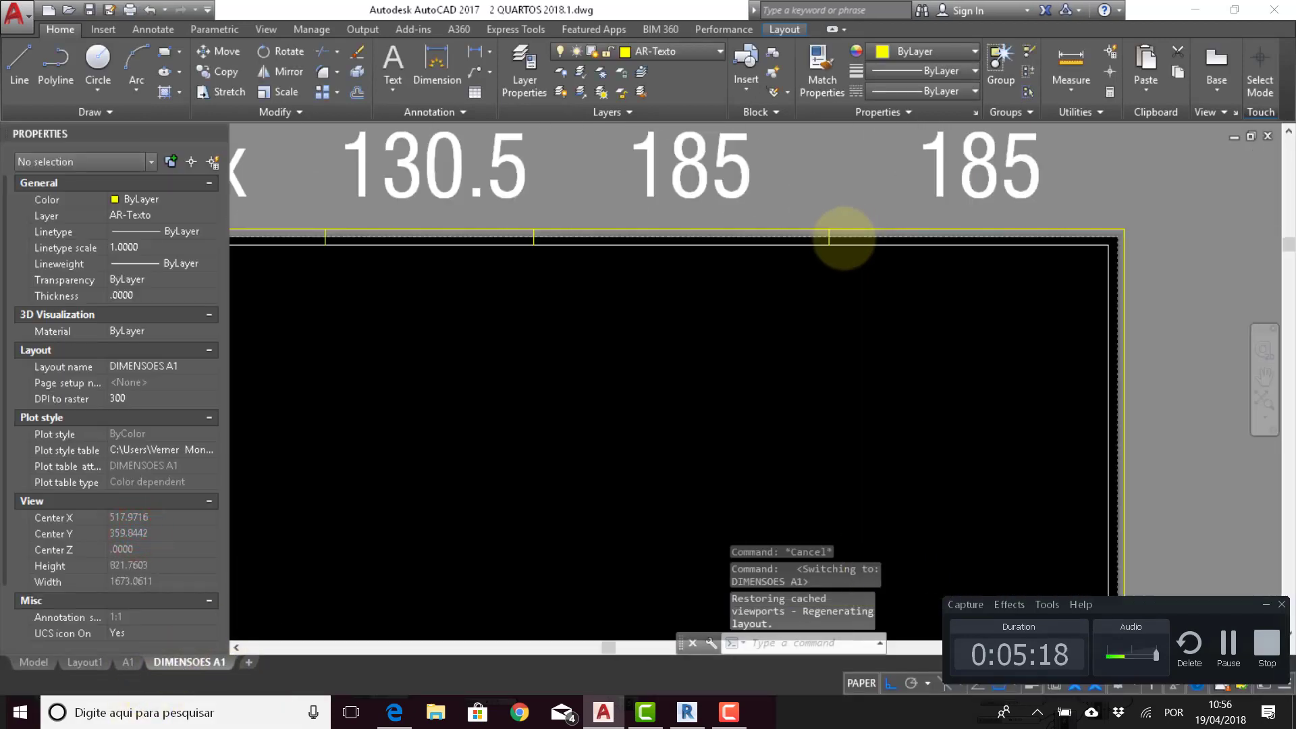
scroll(819, 239, down, 3)
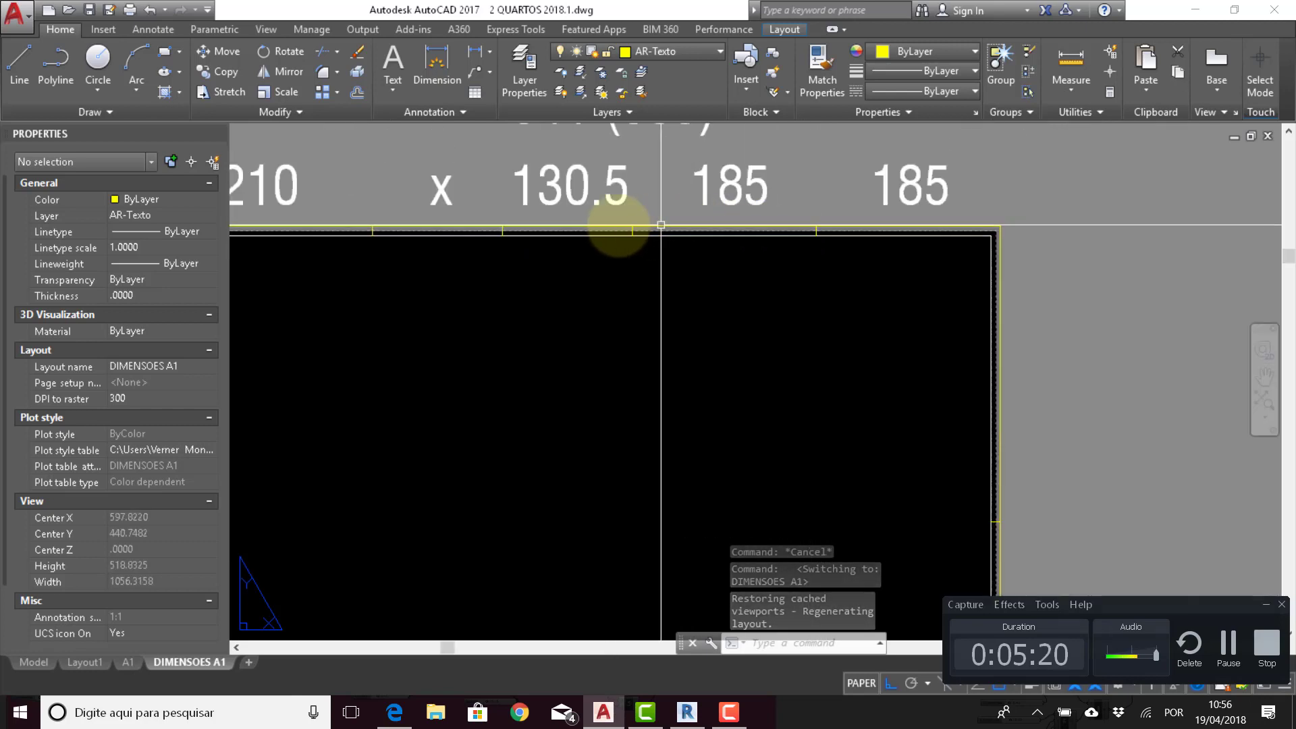
scroll(651, 231, up, 3)
scroll(492, 232, down, 3)
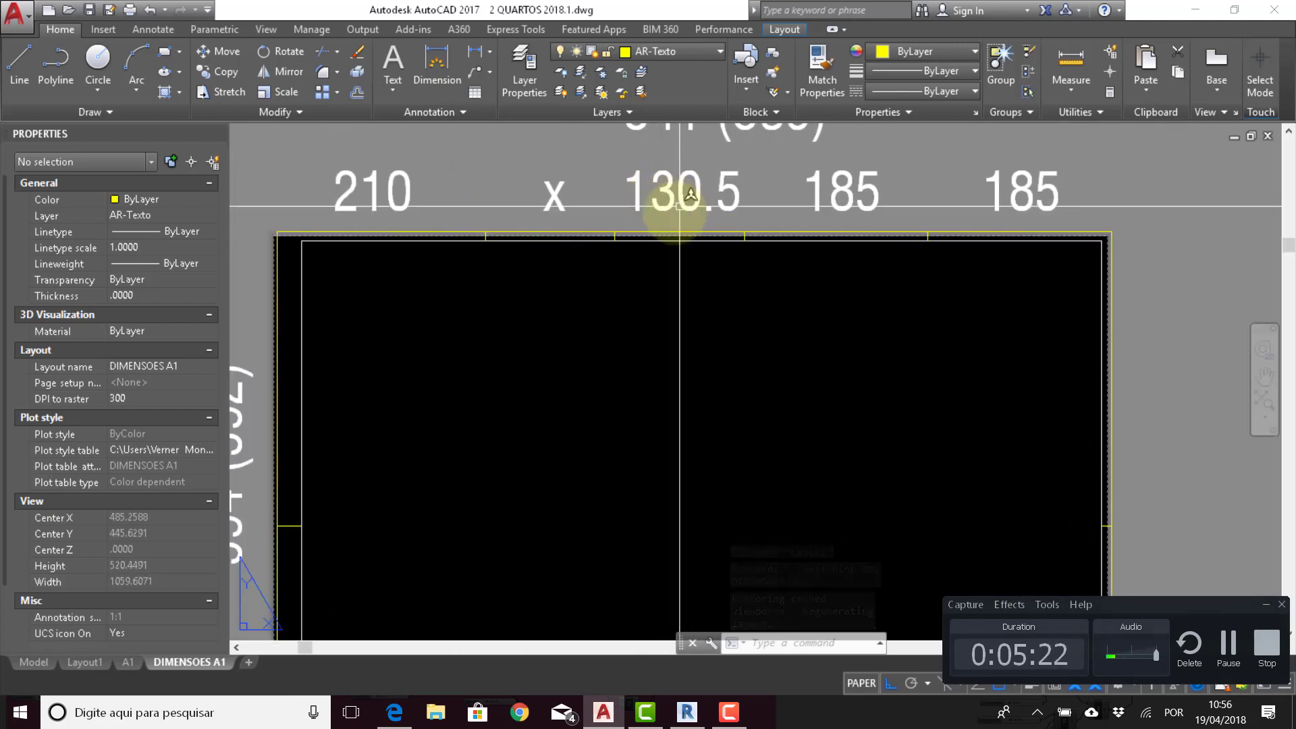
middle_drag(398, 230, 537, 200)
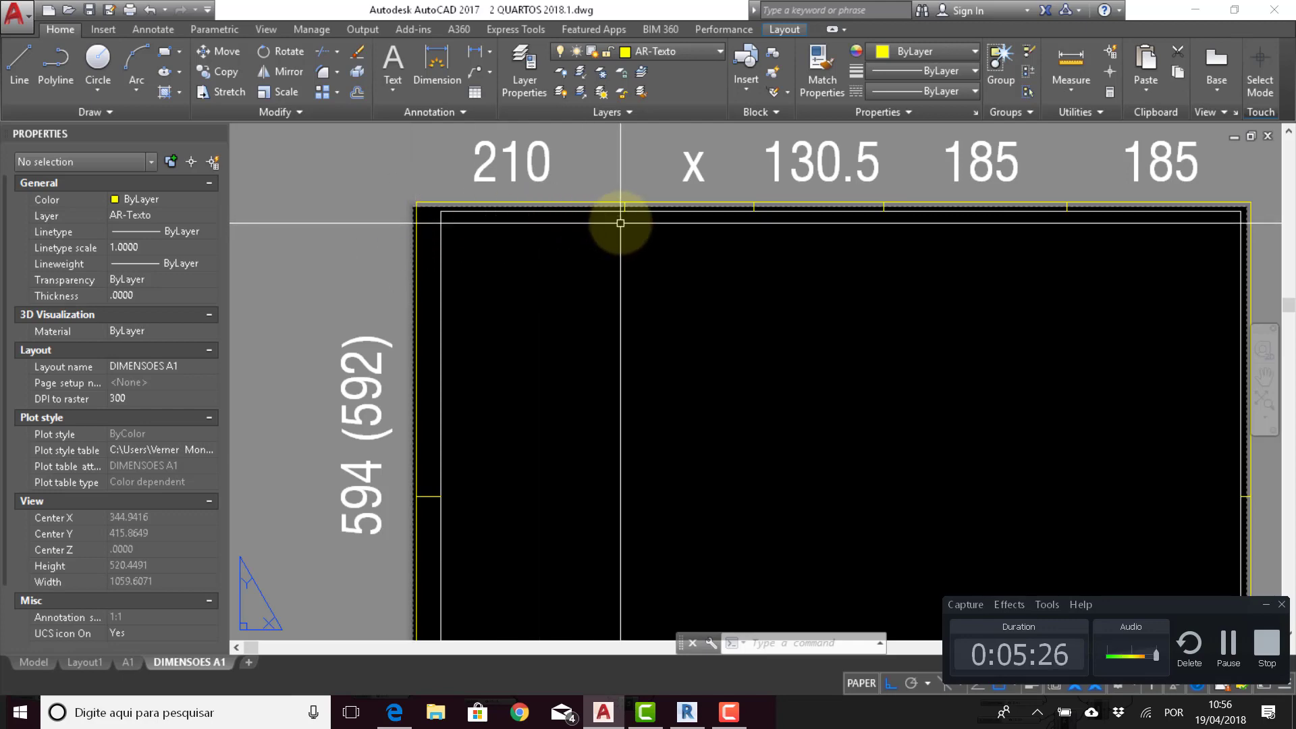
key(ctrl+Tab)
key(ctrl+Tab)
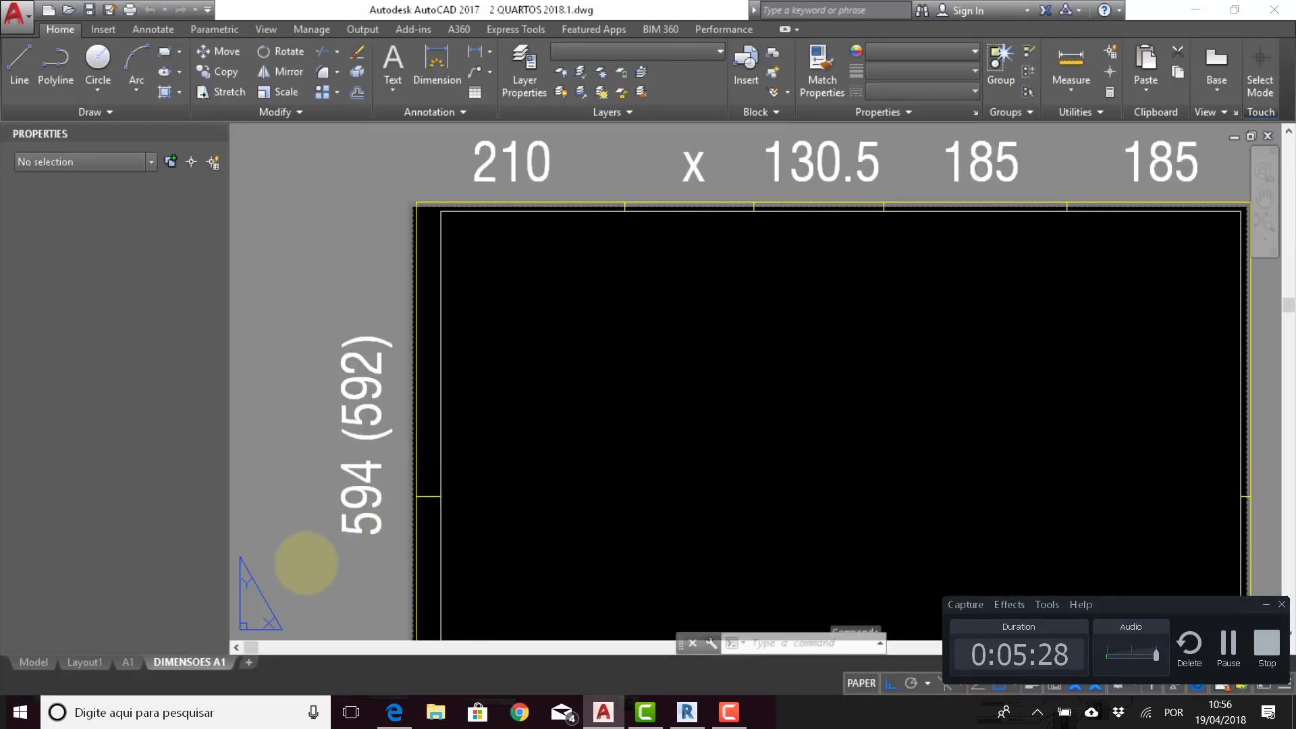
click(95, 664)
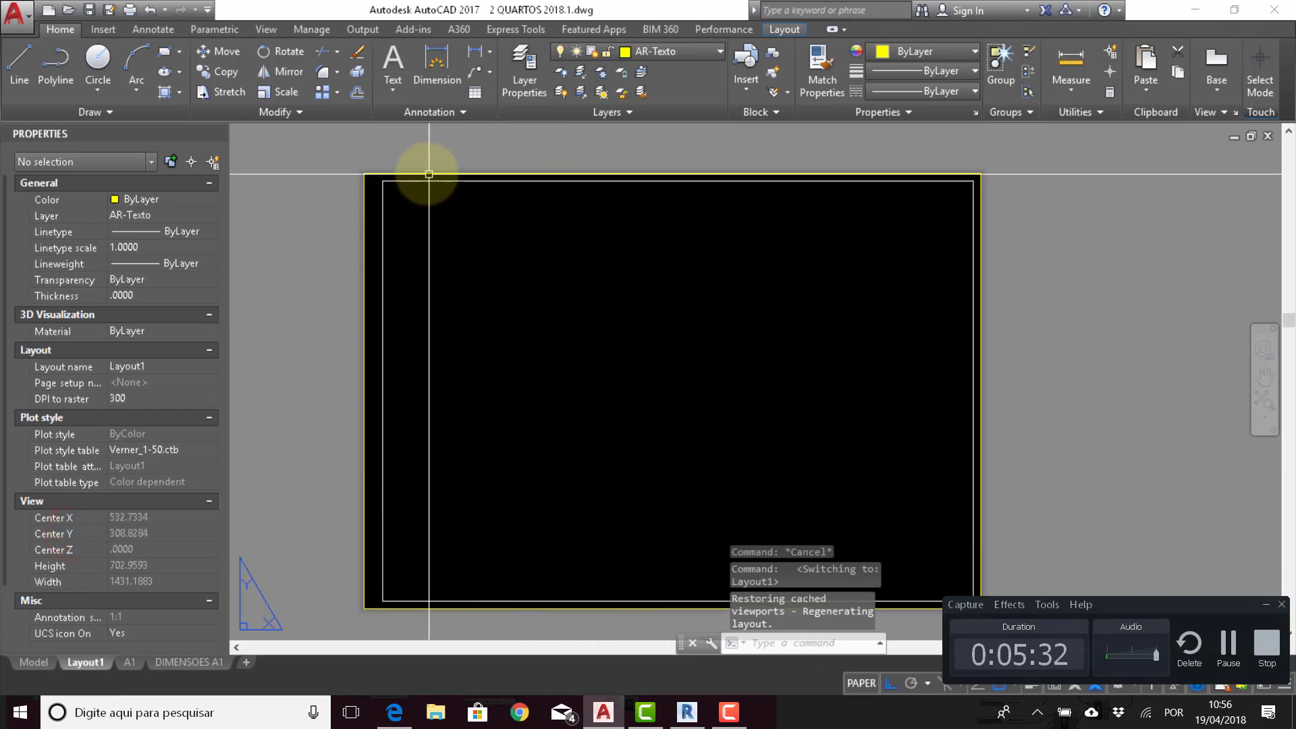
click(397, 176)
key(Escape)
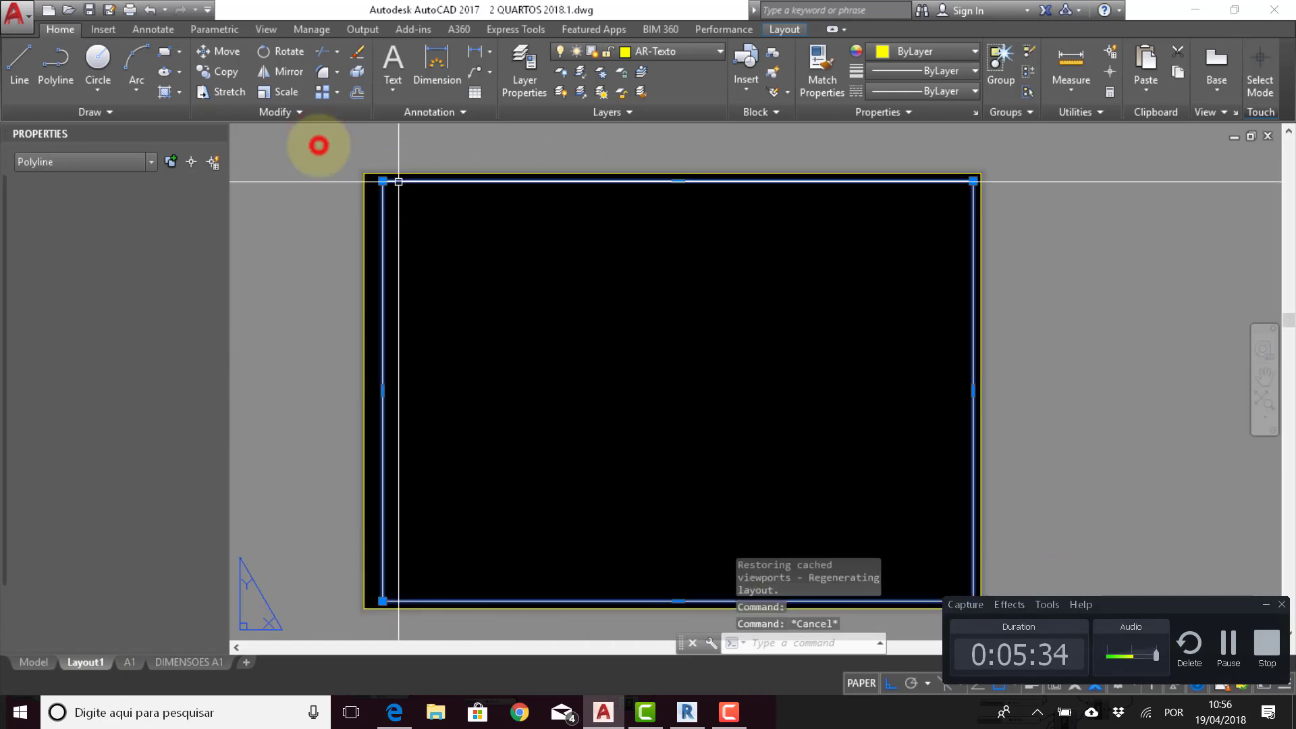
click(397, 176)
key(Escape)
click(396, 174)
key(Escape)
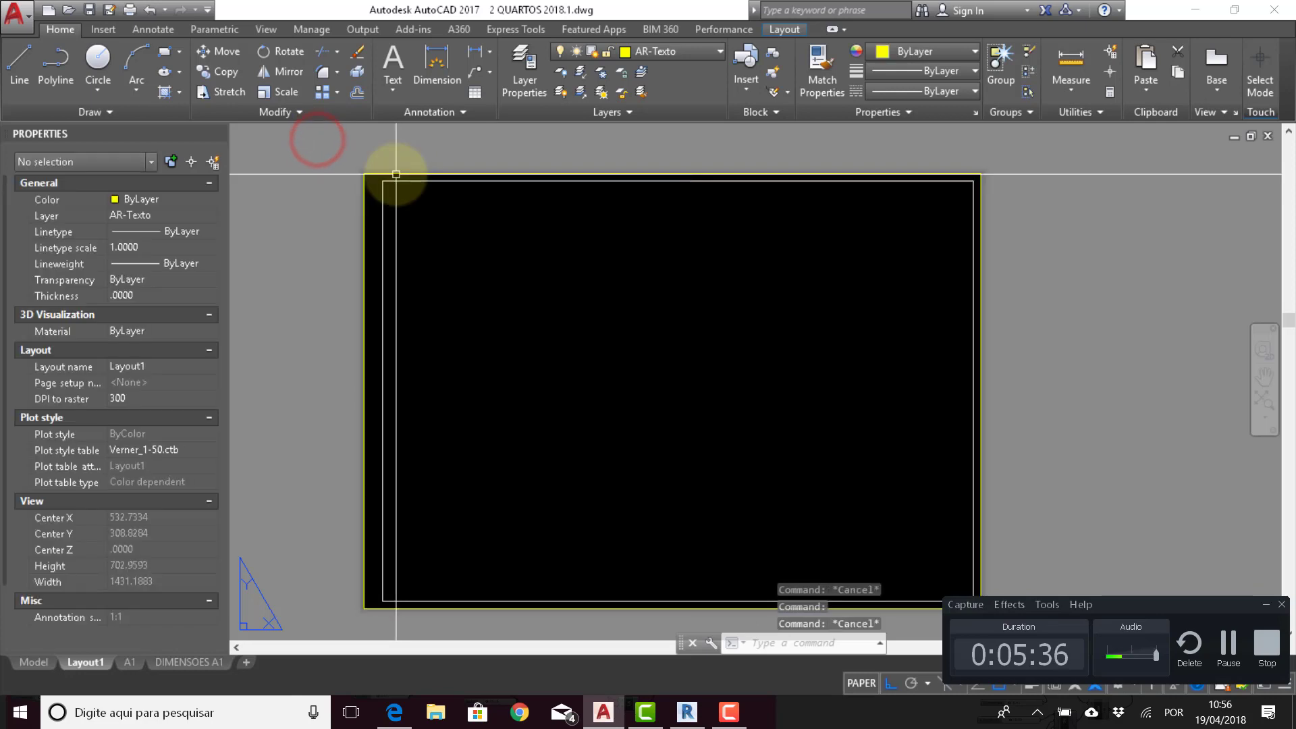
Step: Draw a vertical line along the outer border's left side, from its upper corner to its lower corner
text(l)
key(Return)
click(365, 174)
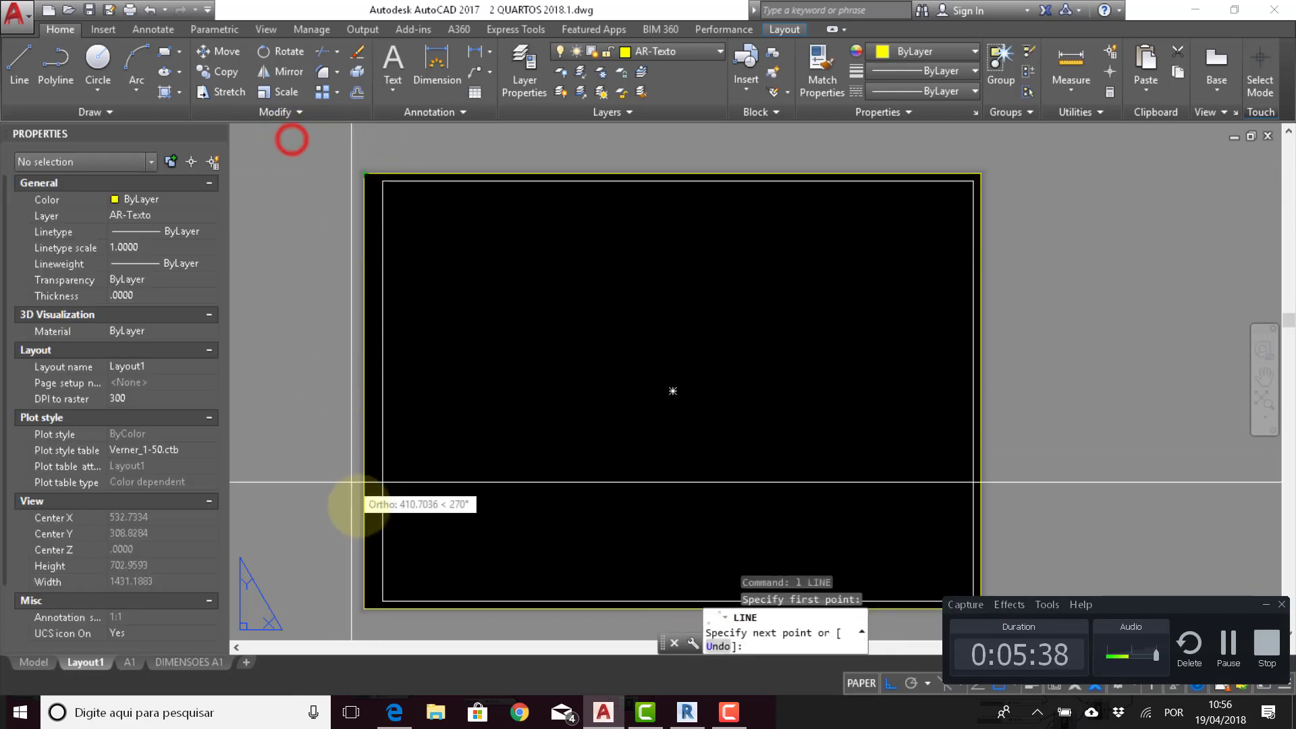
click(364, 609)
key(Escape)
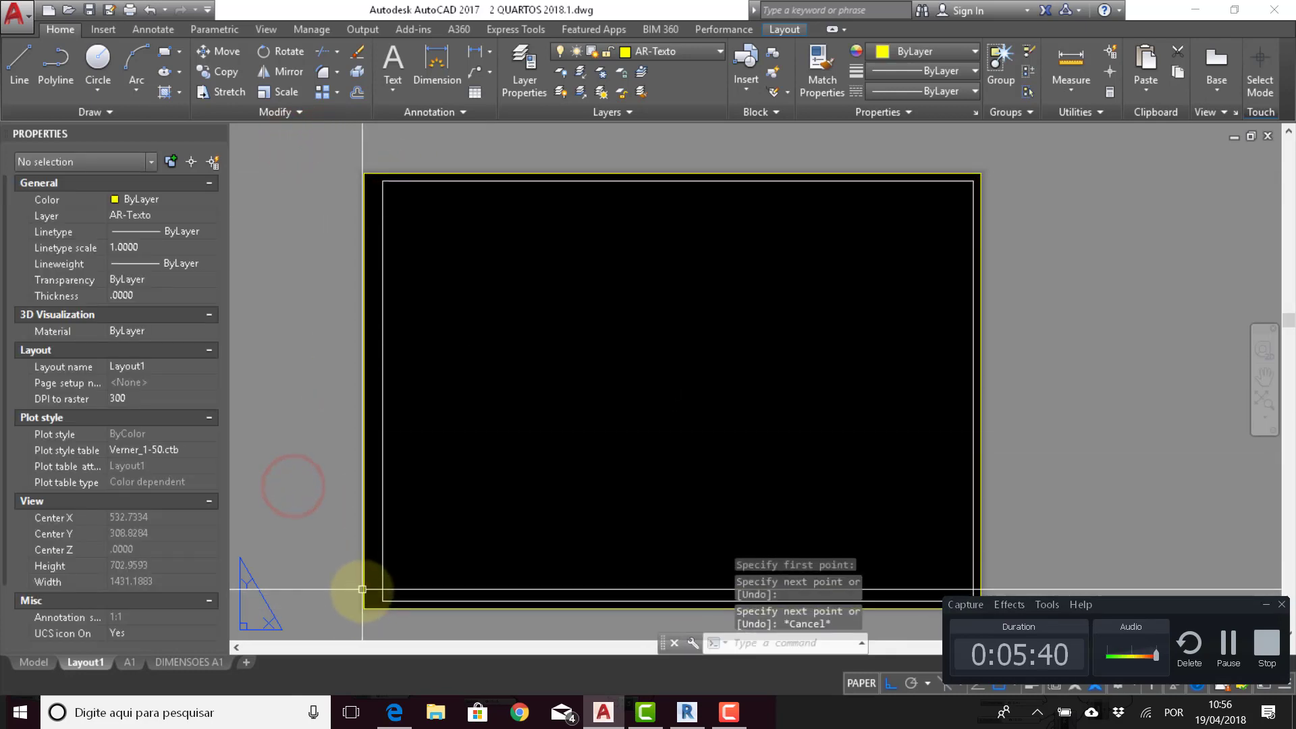
Step: Move the new vertical line 210 mm to the right to mark the first fold
click(364, 606)
text(m)
key(Return)
click(436, 461)
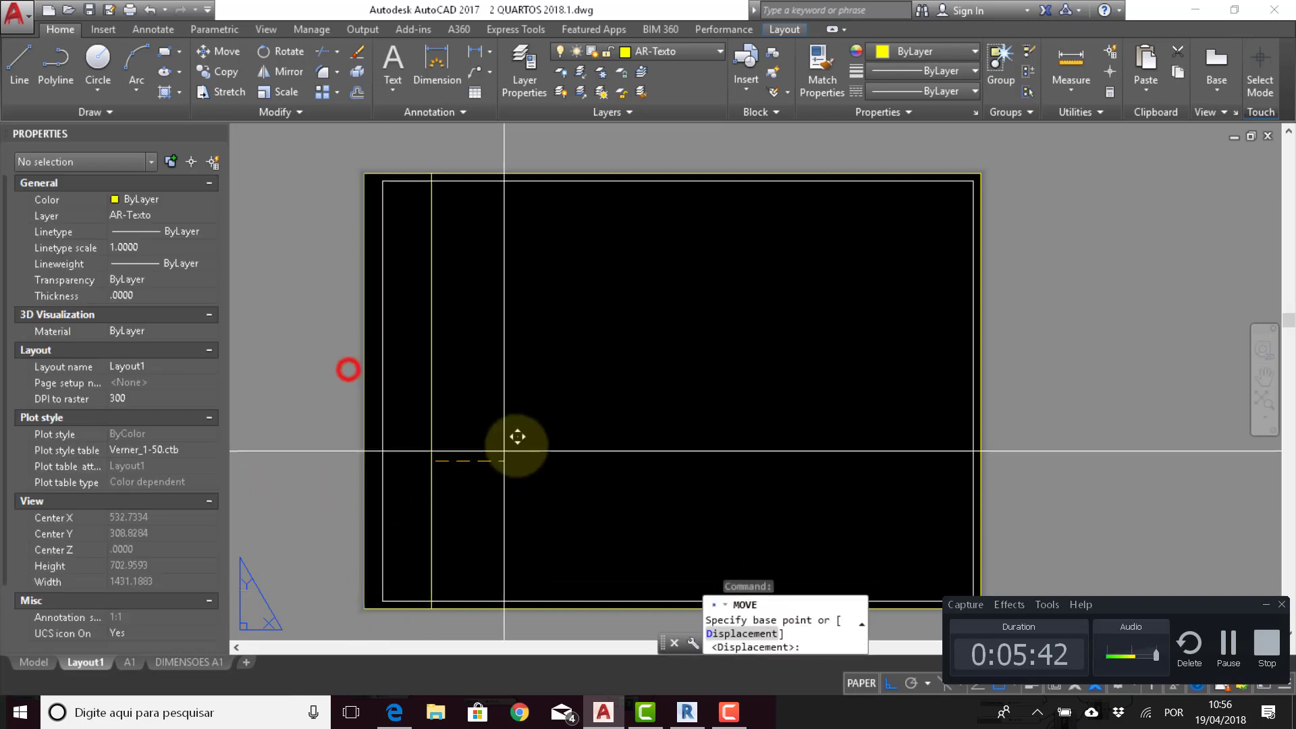
text(210)
key(Return)
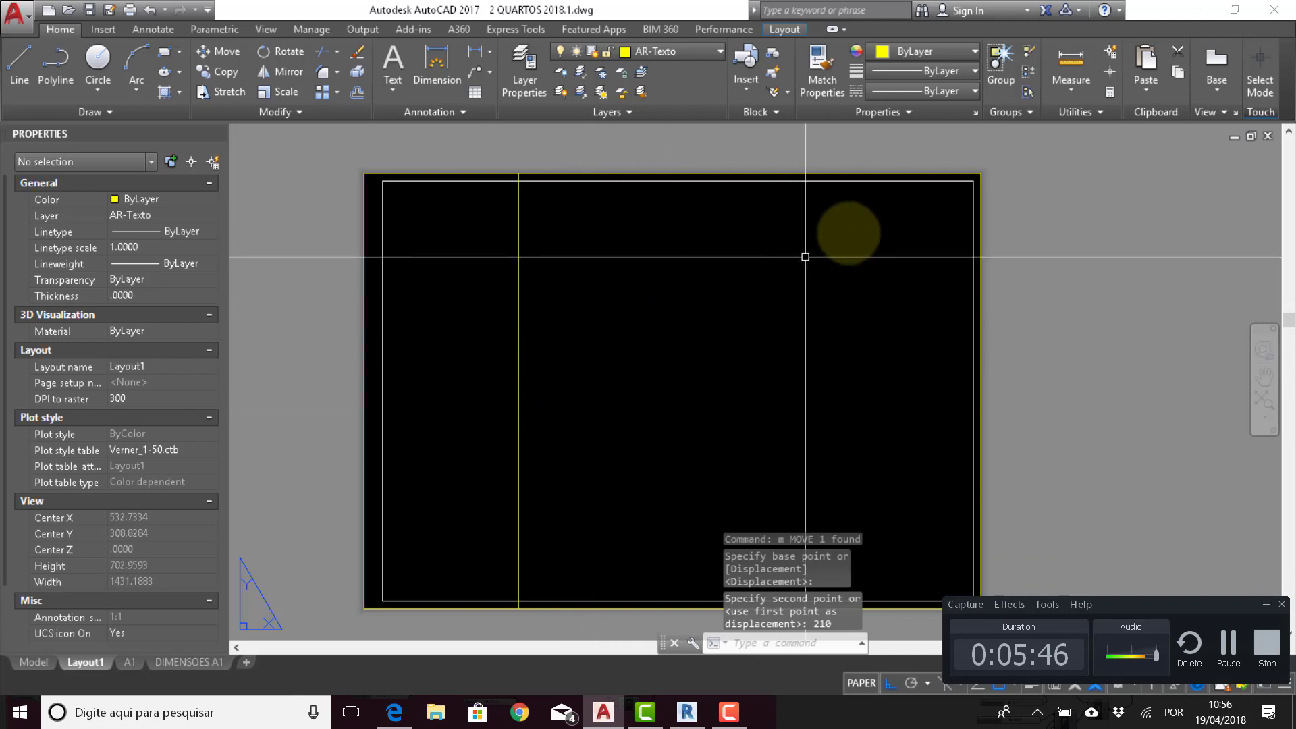
Step: Draw a vertical line along the outer border's right side, from its upper corner to its lower corner
text(l)
key(Return)
click(981, 174)
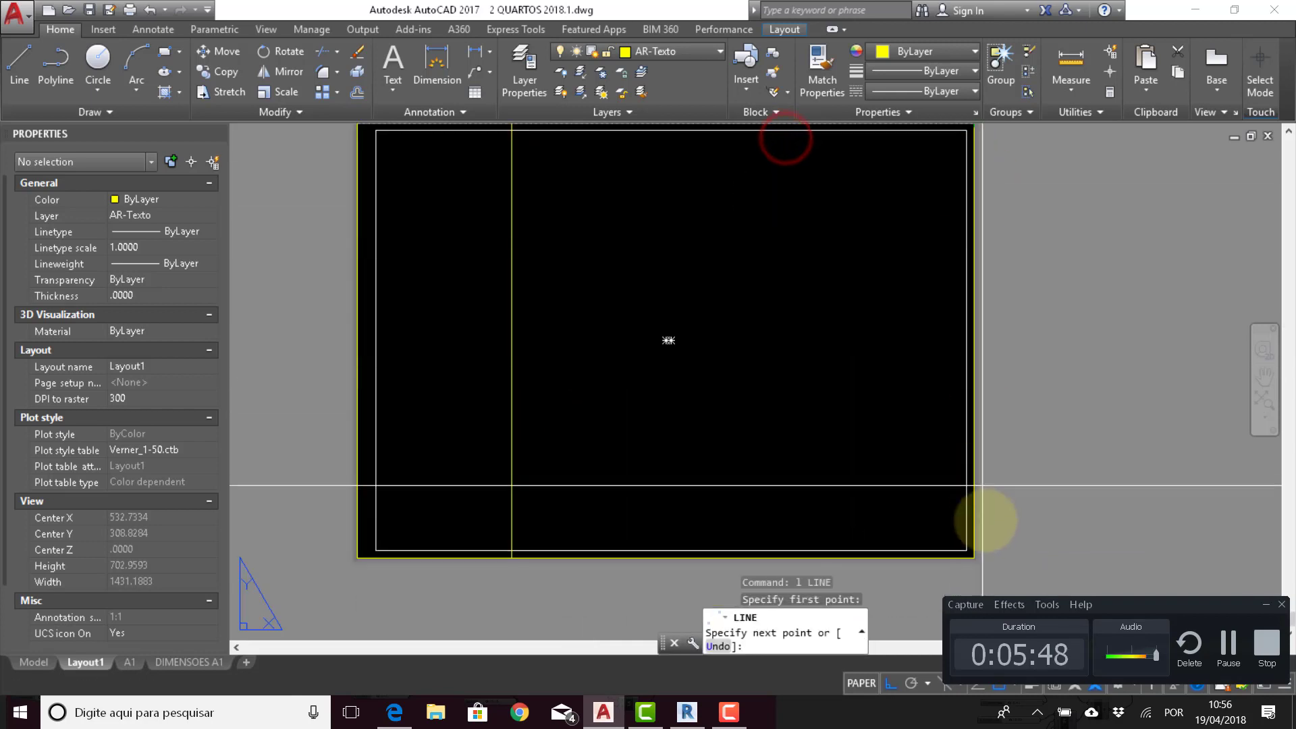
key(Escape)
Step: Move the line on the border's right side 185 mm to the left to mark the last fold
click(974, 547)
middle_drag(909, 369, 917, 399)
text(m)
key(Return)
click(903, 367)
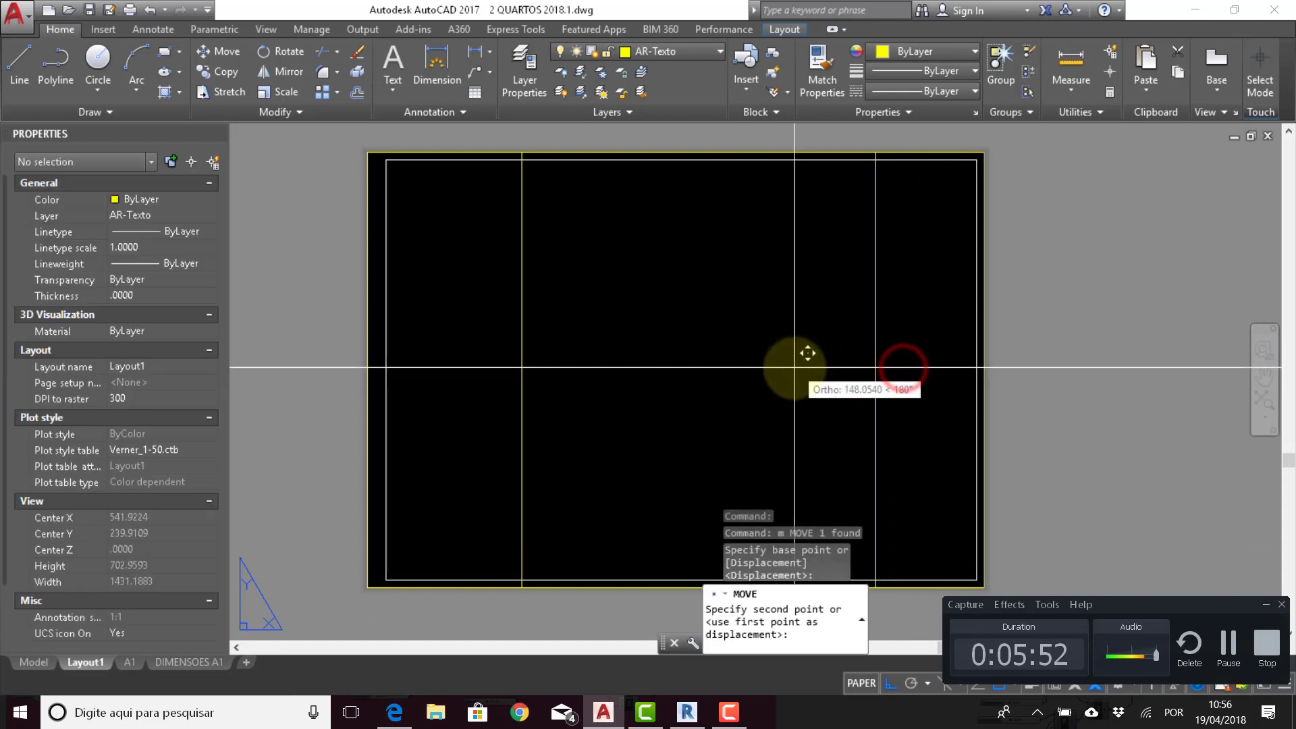
text(185)
key(Return)
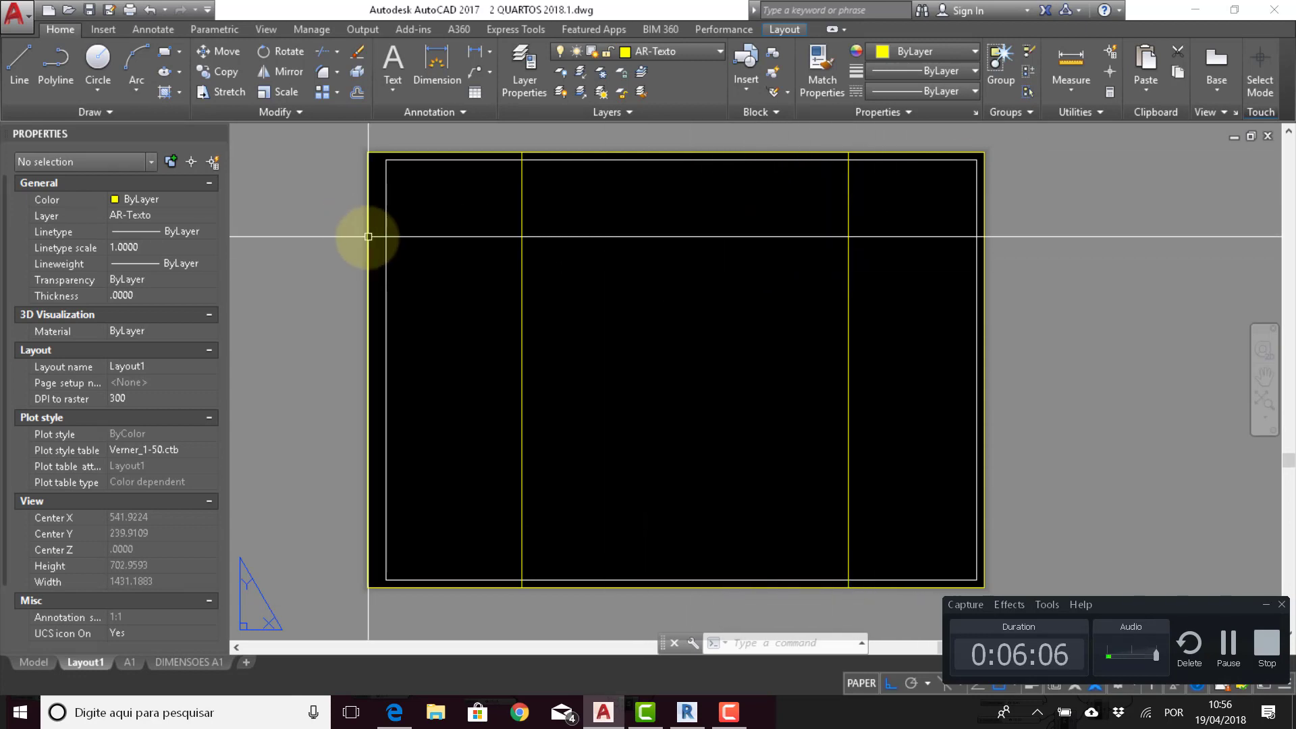
Step: Offset the right-hand fold line 180 mm to the left to make another fold line
click(367, 237)
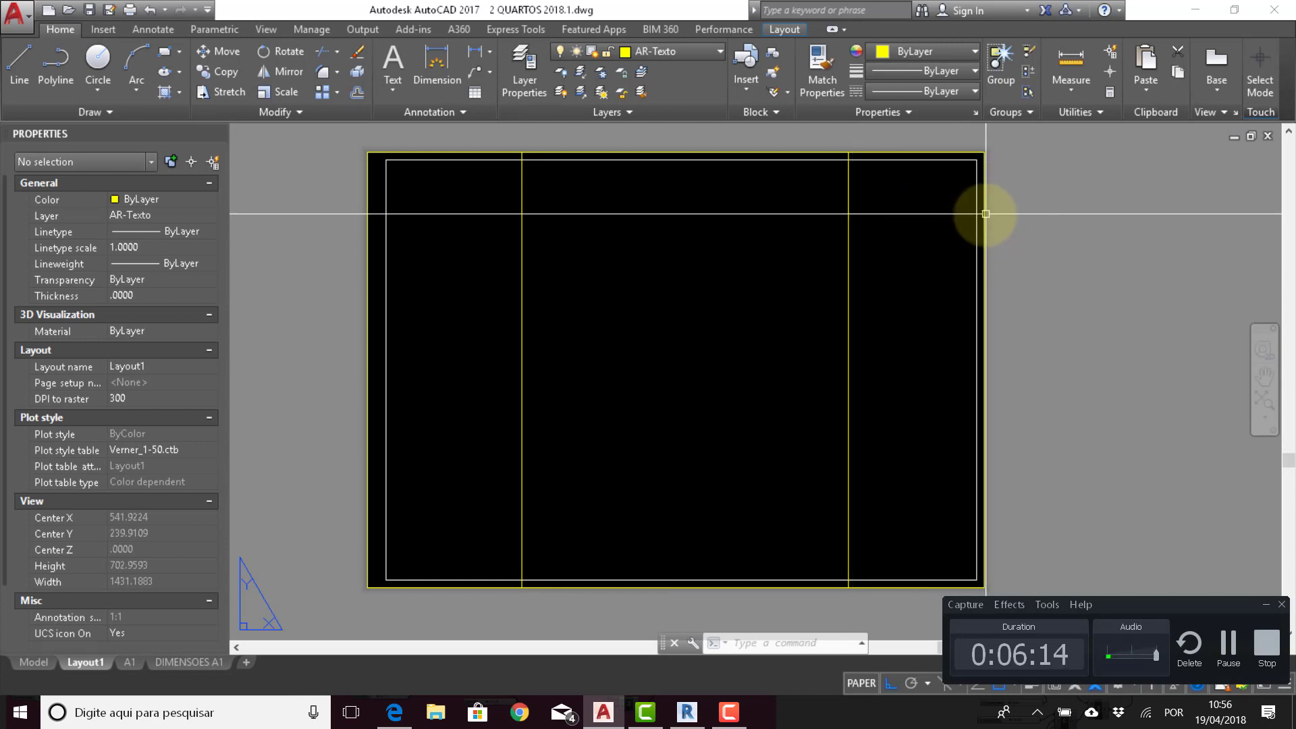
click(850, 214)
text(o)
key(Return)
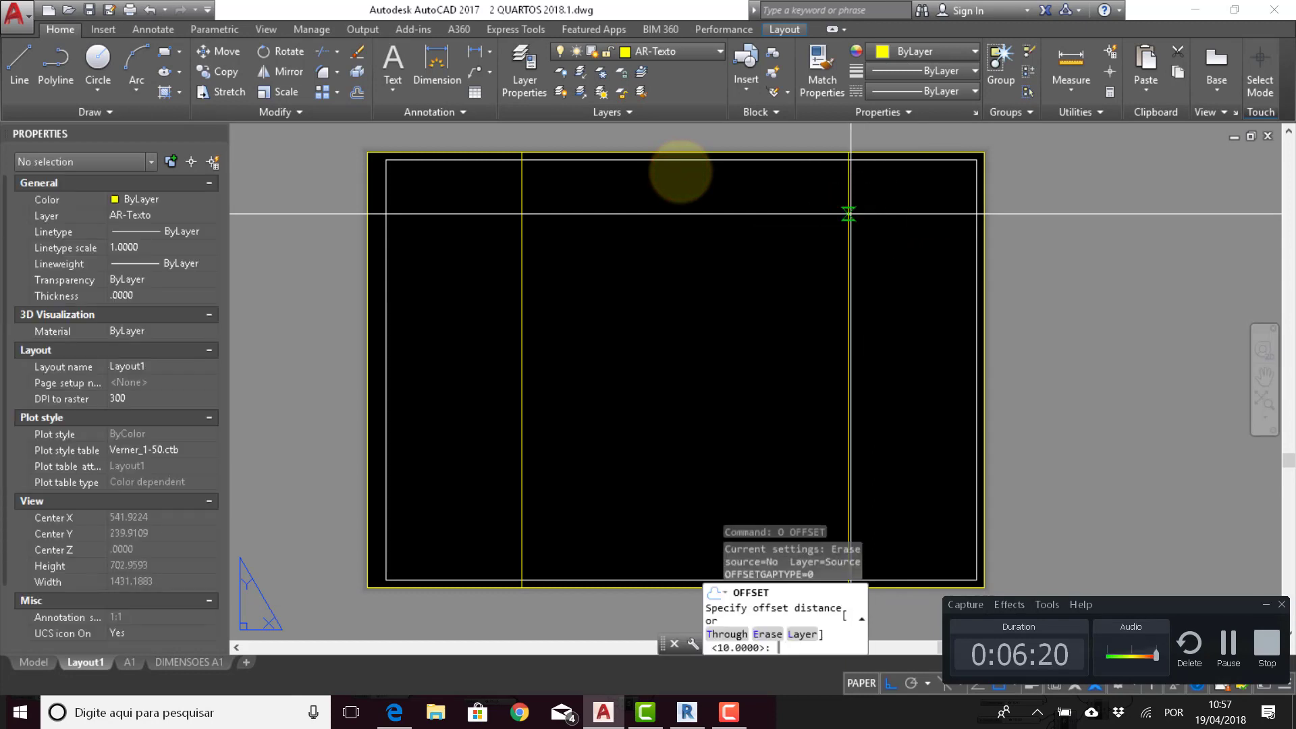
text(180)
key(Return)
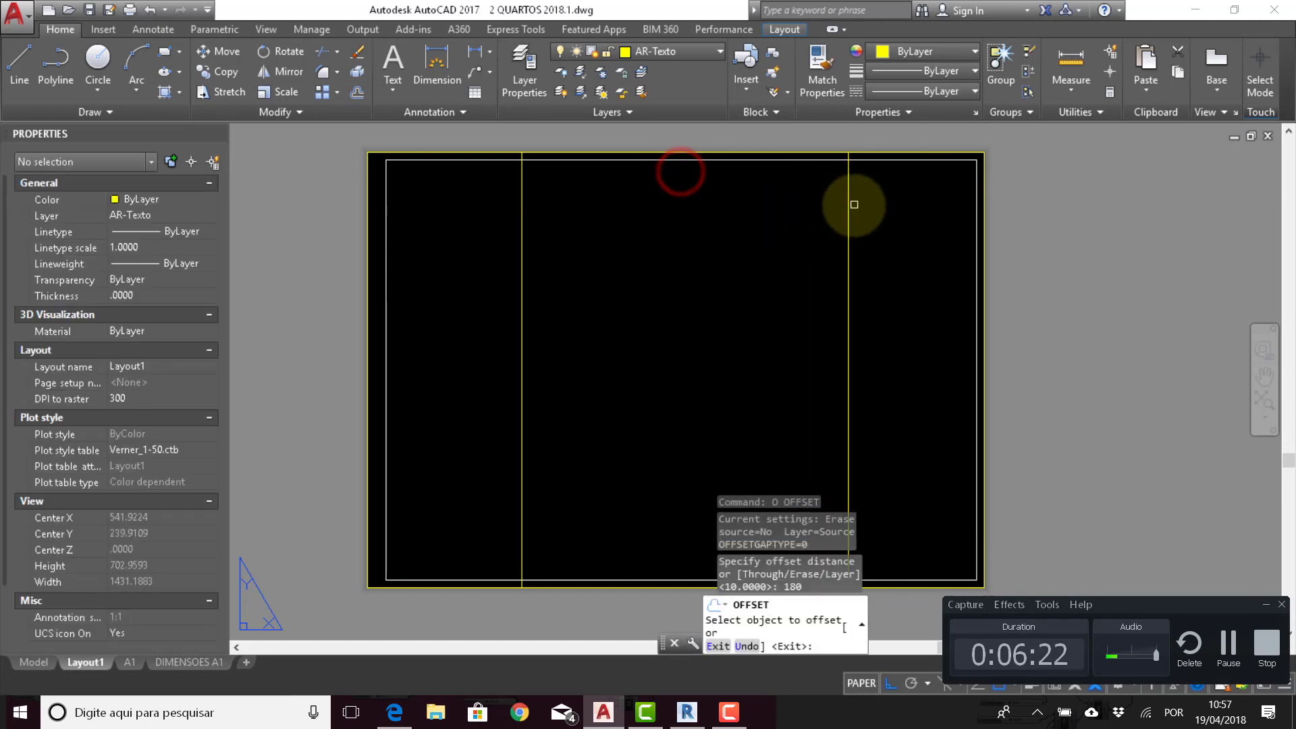
click(676, 164)
click(795, 209)
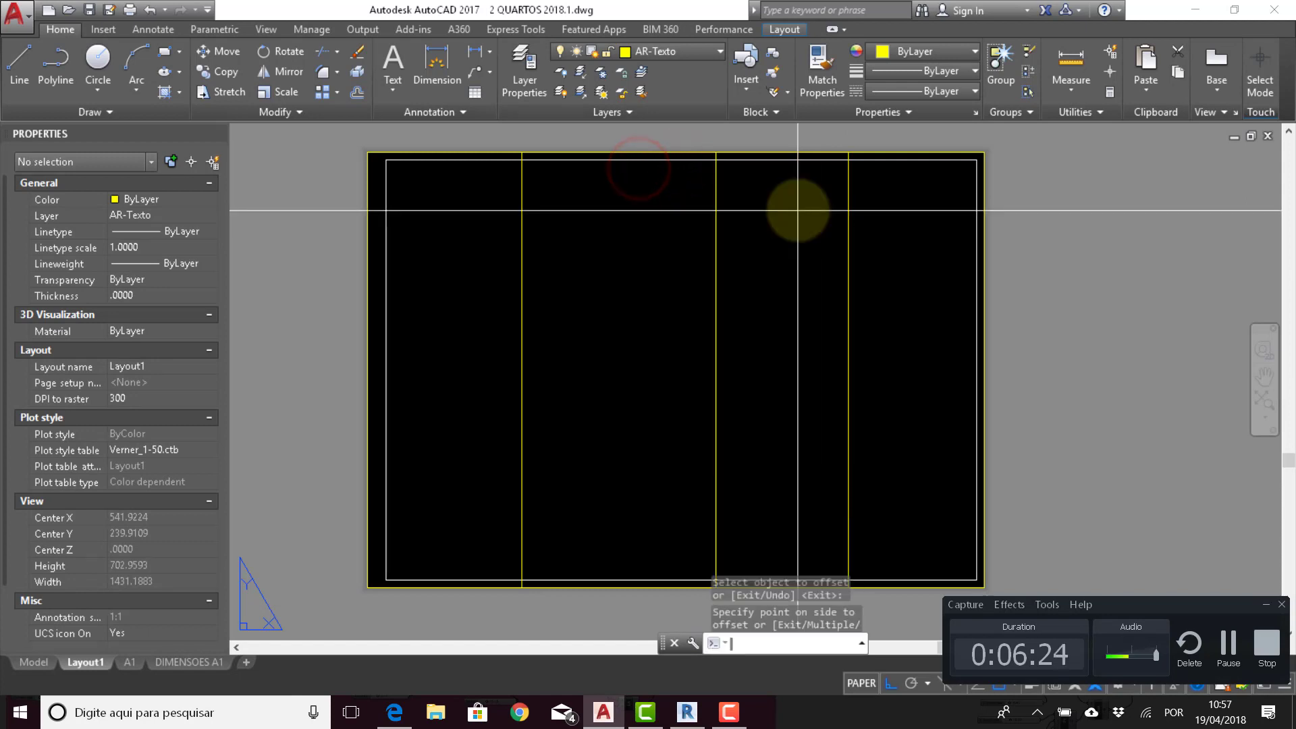
Step: Offset the fold line nearest the sheet's middle 130.5 mm to the left to make another fold line
key(Return)
key(Return)
text(130.5)
key(Return)
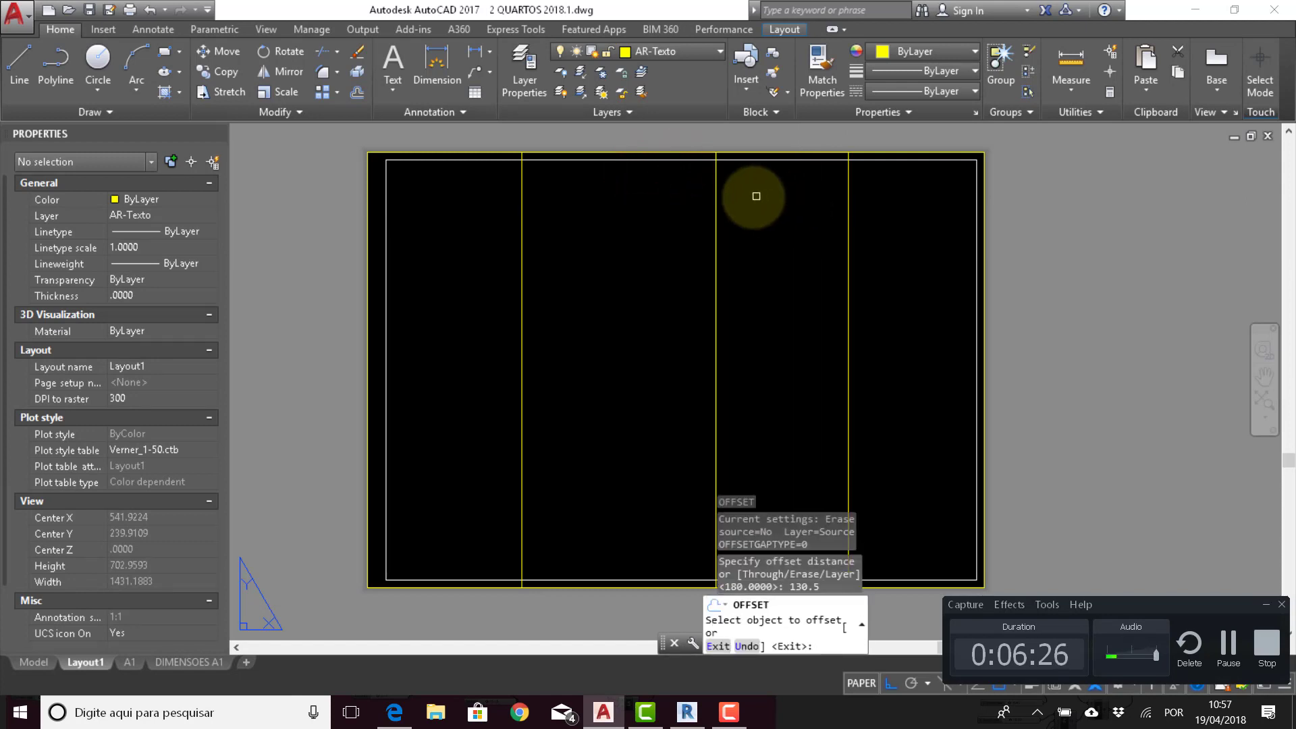
click(715, 205)
click(668, 216)
key(Escape)
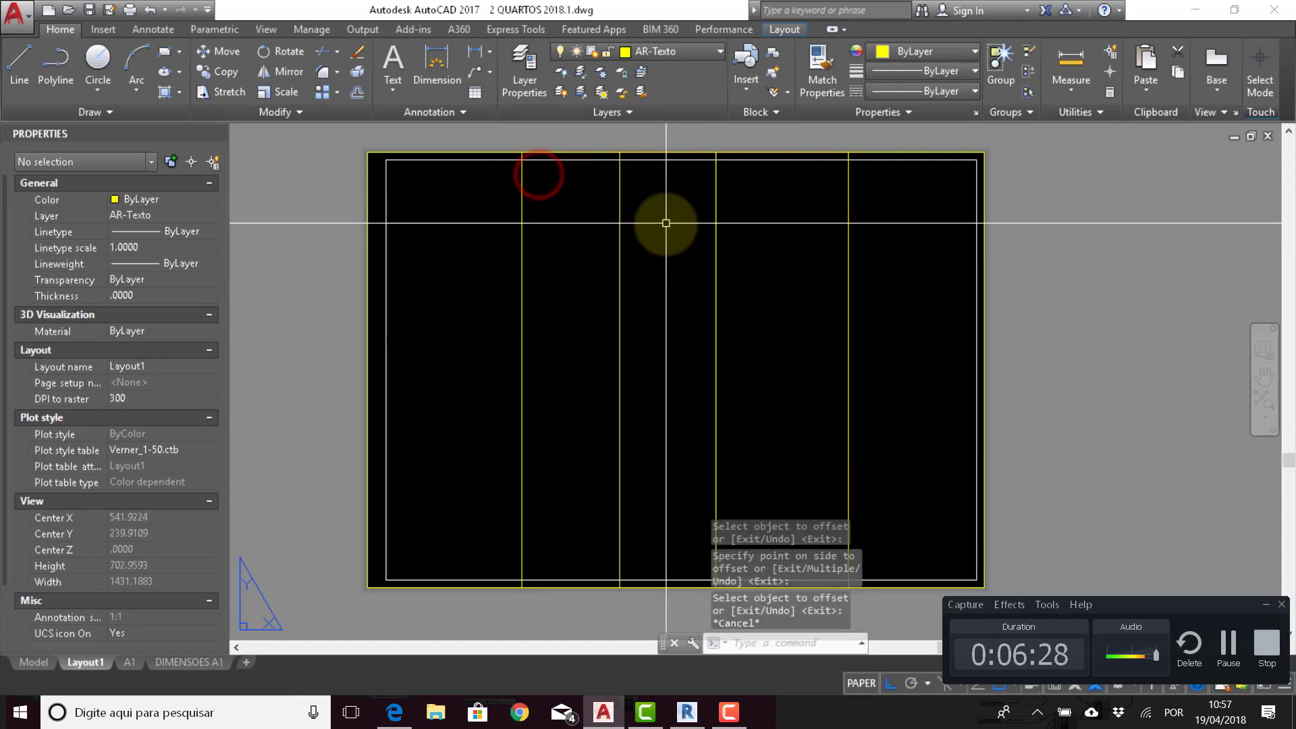
Step: Draw a horizontal fold line across the sheet between the midpoints of the outer border's left and right sides
text(l)
key(Return)
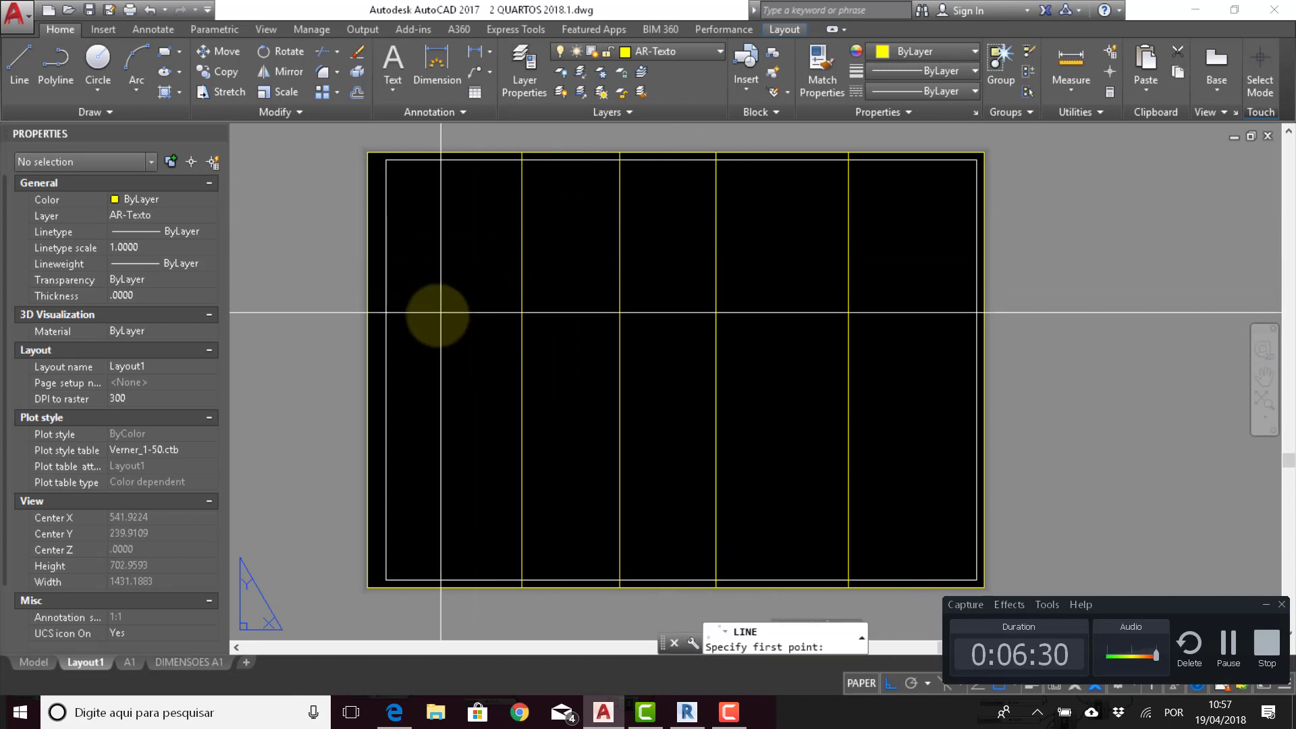
click(368, 370)
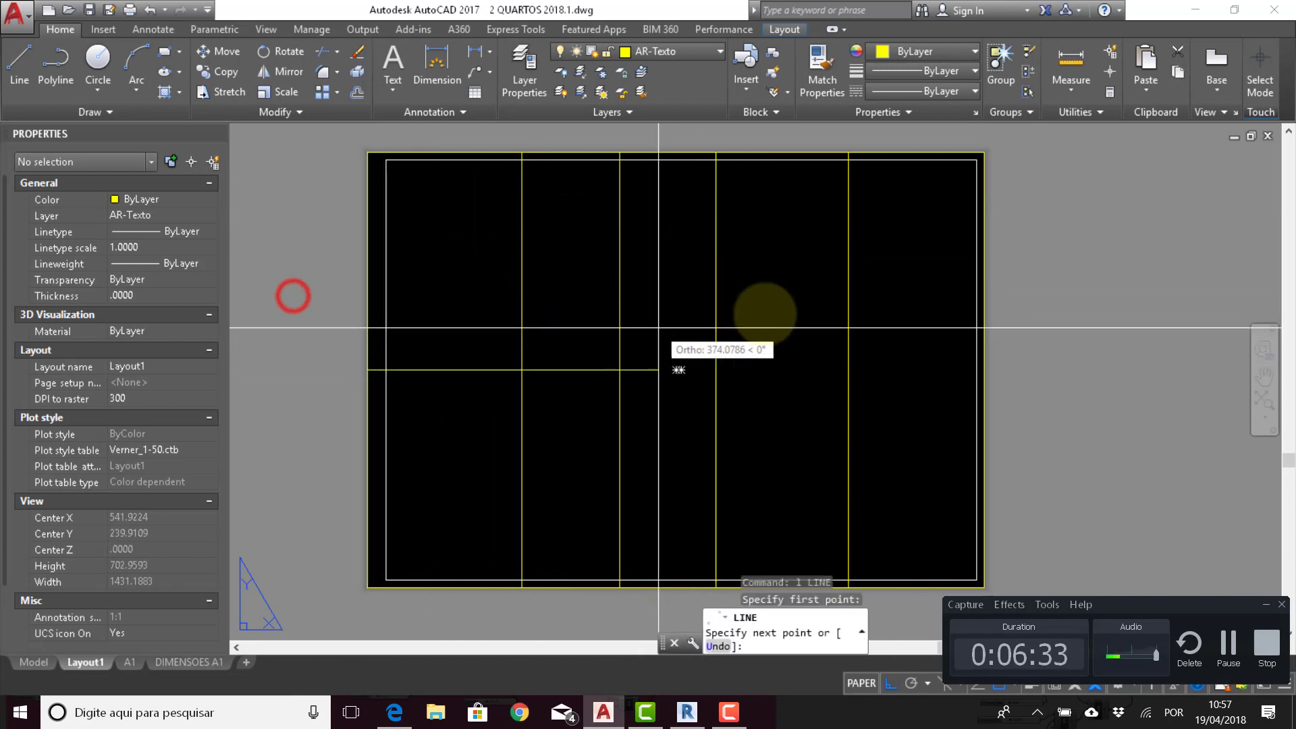
click(984, 370)
key(Escape)
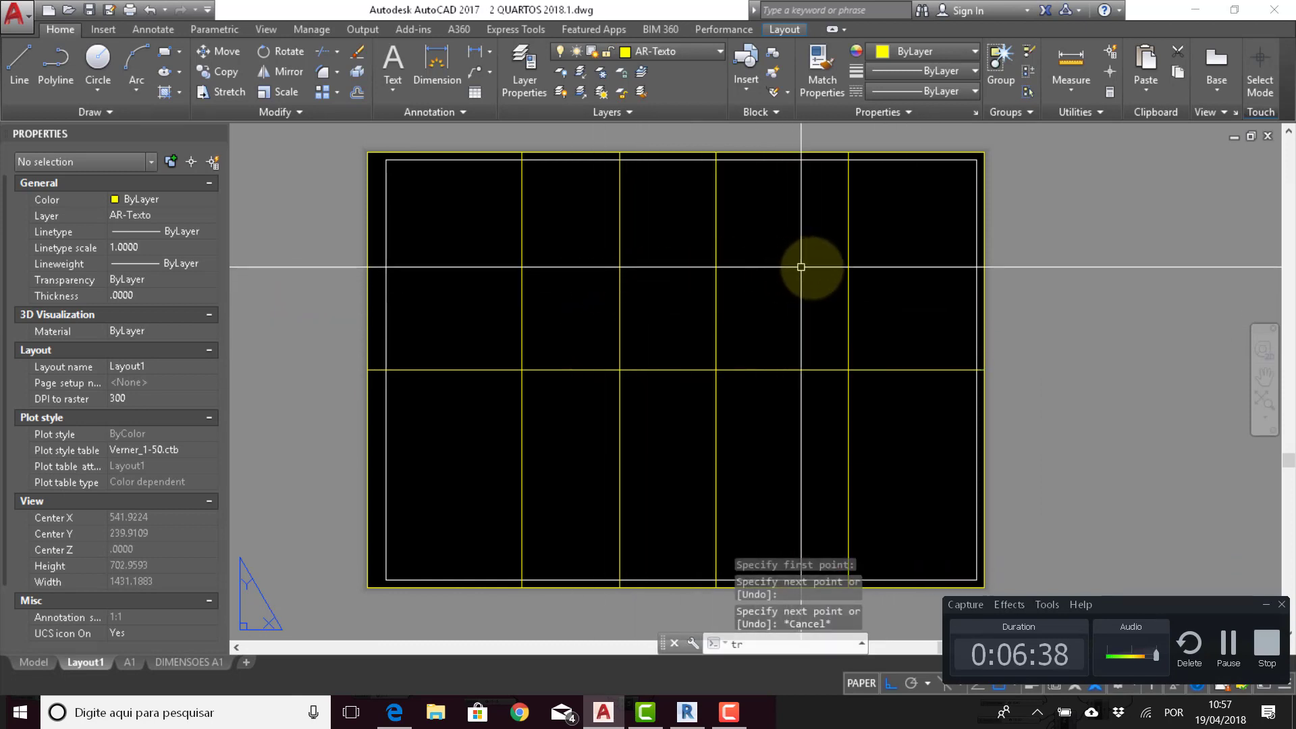
Step: Trim the vertical and horizontal fold lines inside the inner frame, leaving short marks in the sheet margins
text(tr)
key(Return)
key(Return)
click(875, 268)
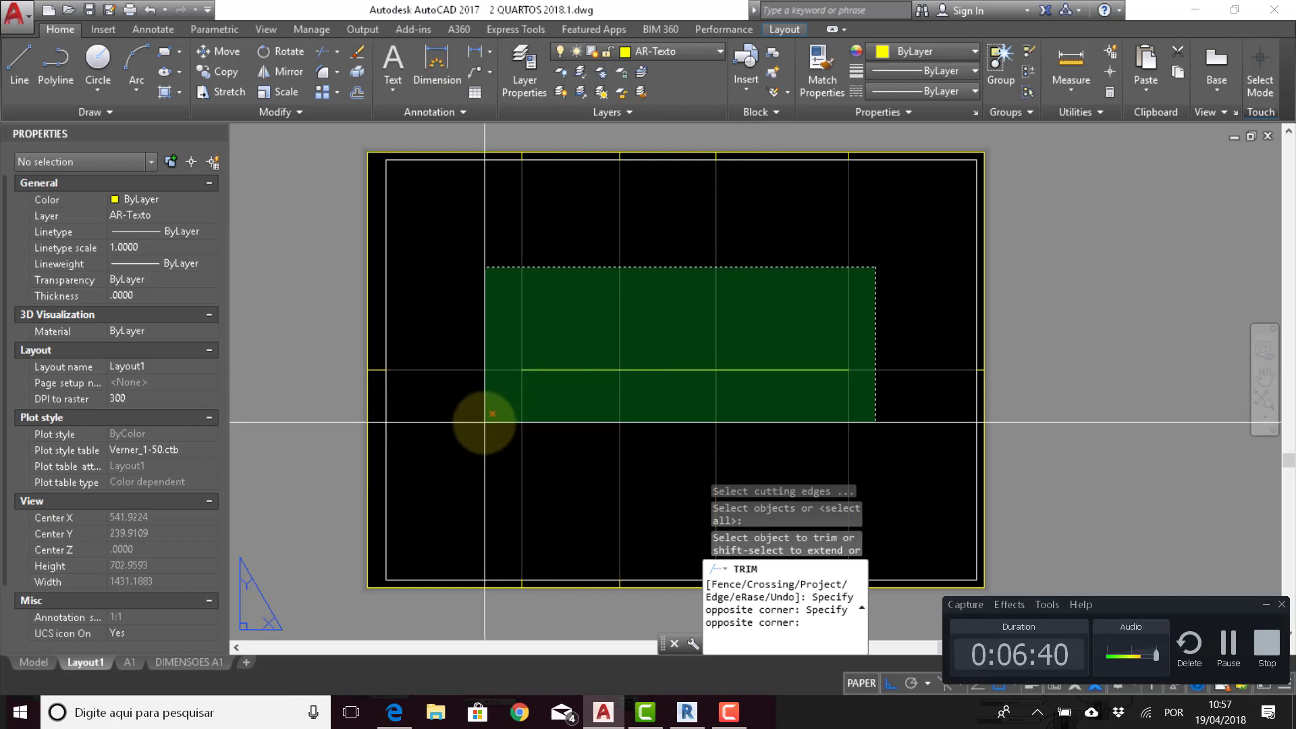
click(484, 422)
key(Escape)
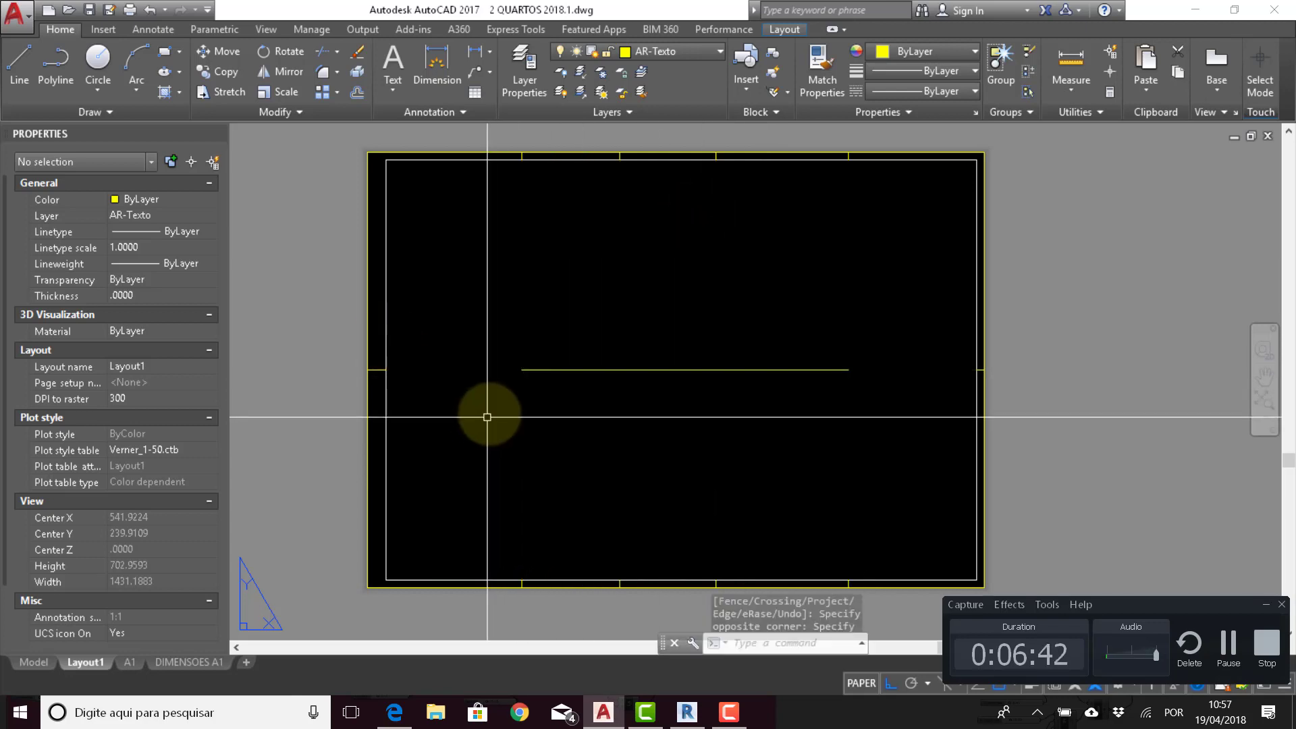
Step: Delete the leftover horizontal line segment in the middle of the sheet
click(485, 301)
click(890, 432)
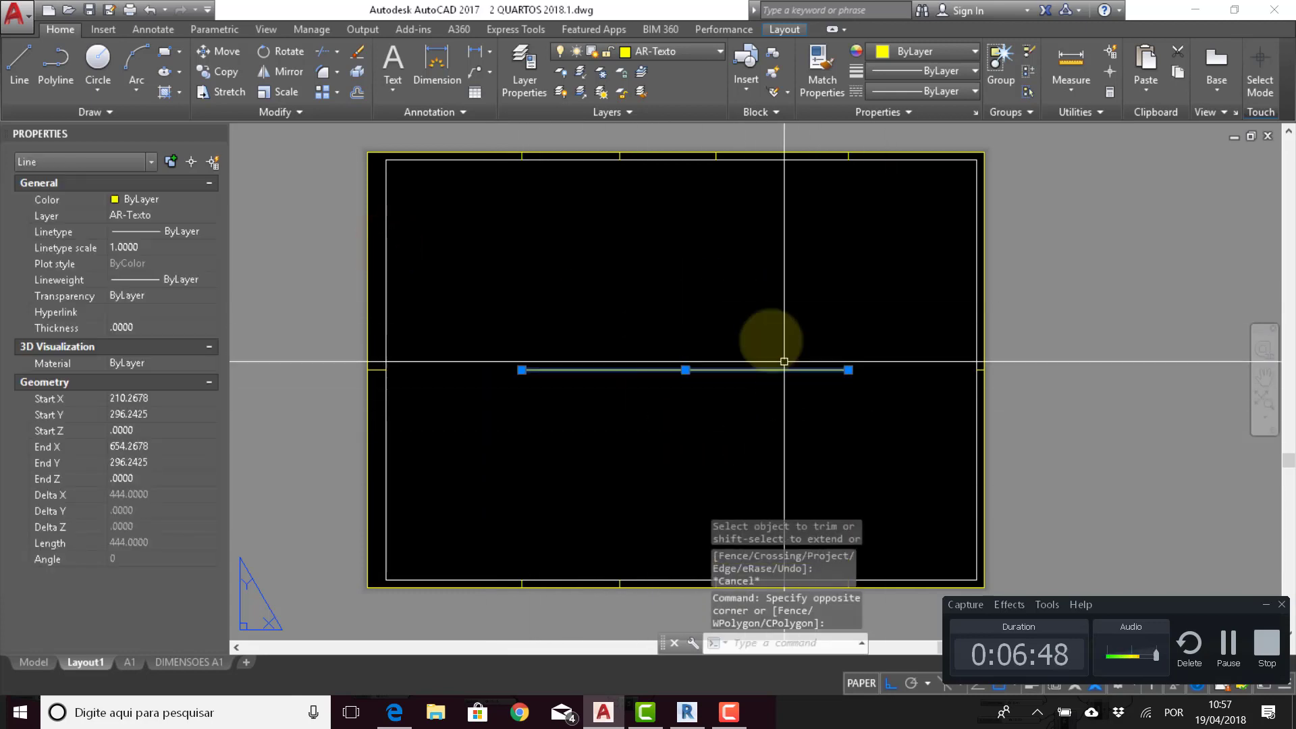
key(Delete)
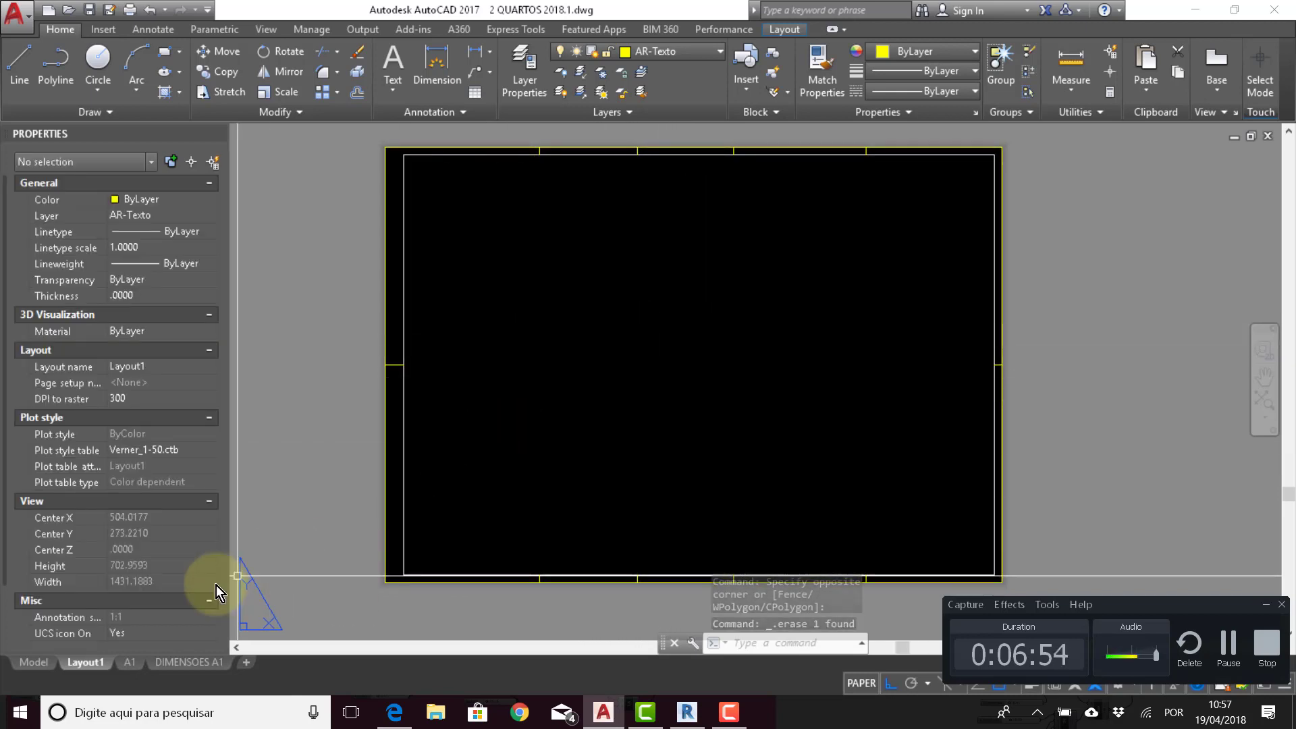
Step: Look over the site plan and floor plan drawings in model space
middle_drag(499, 329, 513, 332)
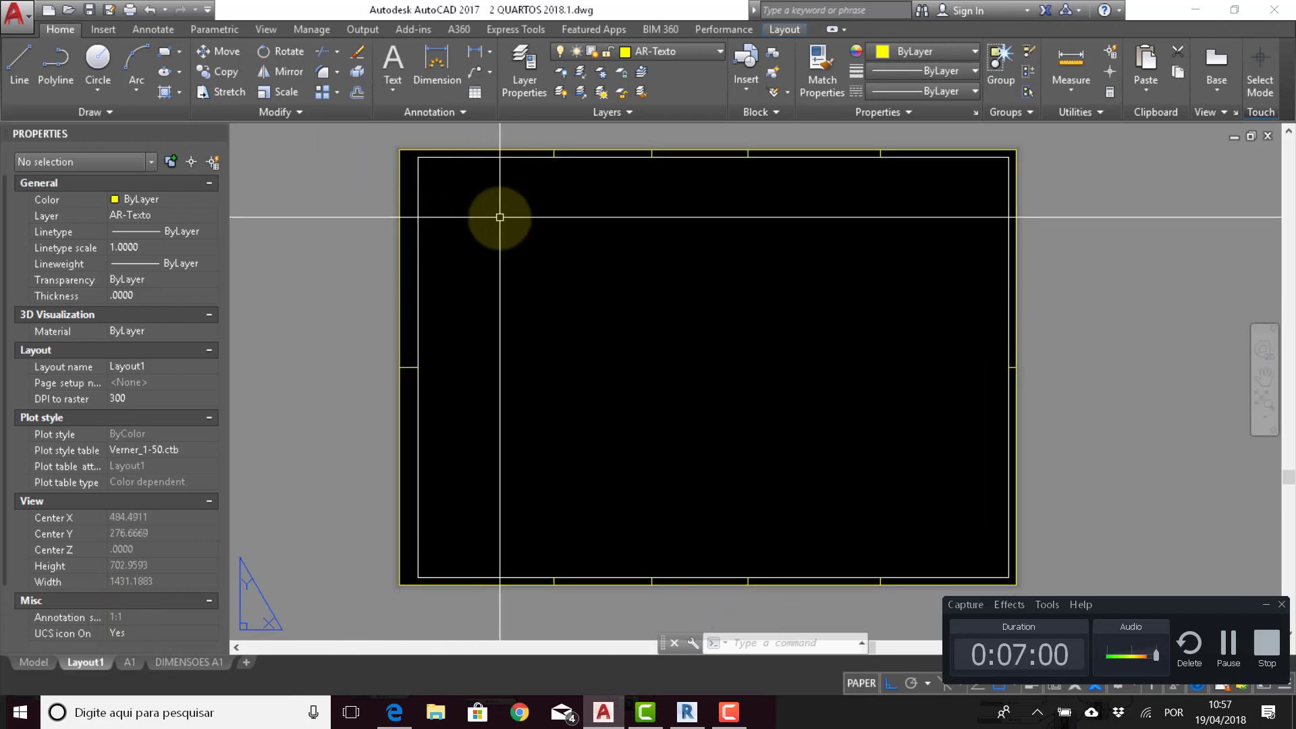
middle_drag(500, 217, 508, 220)
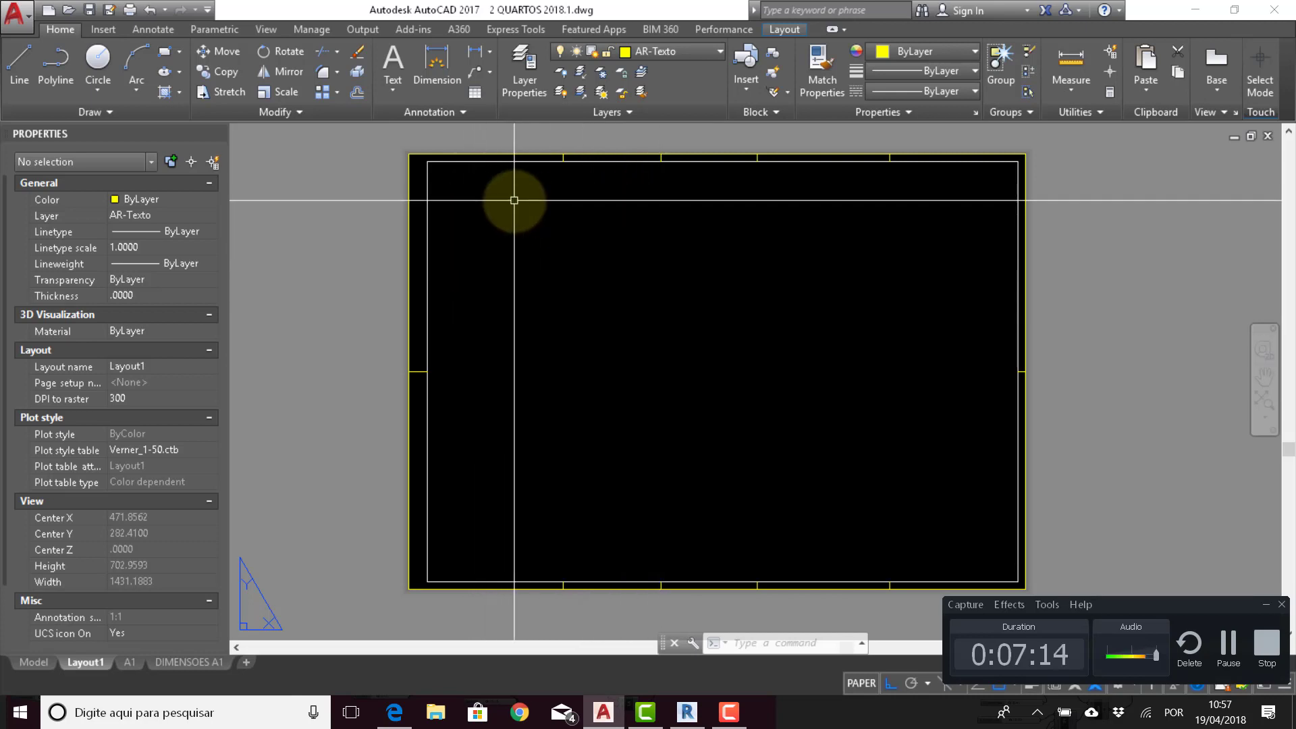
click(30, 664)
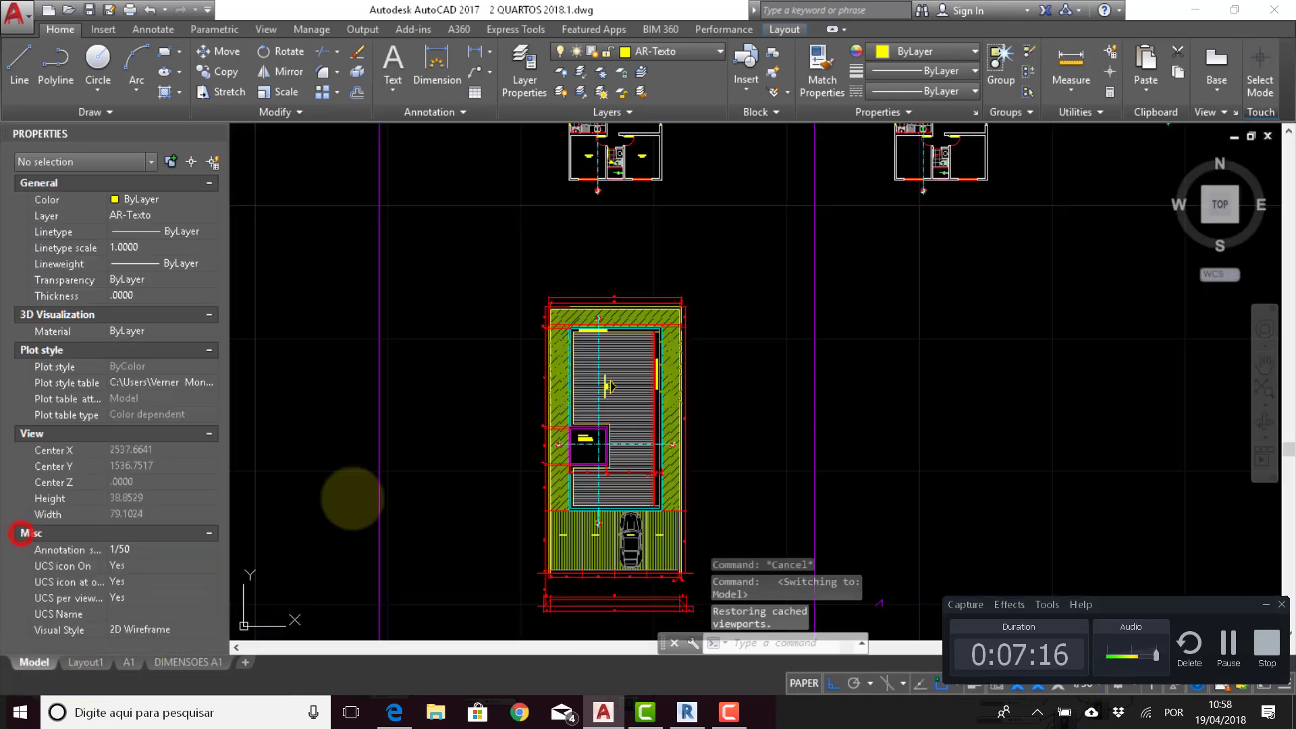
scroll(511, 279, down, 3)
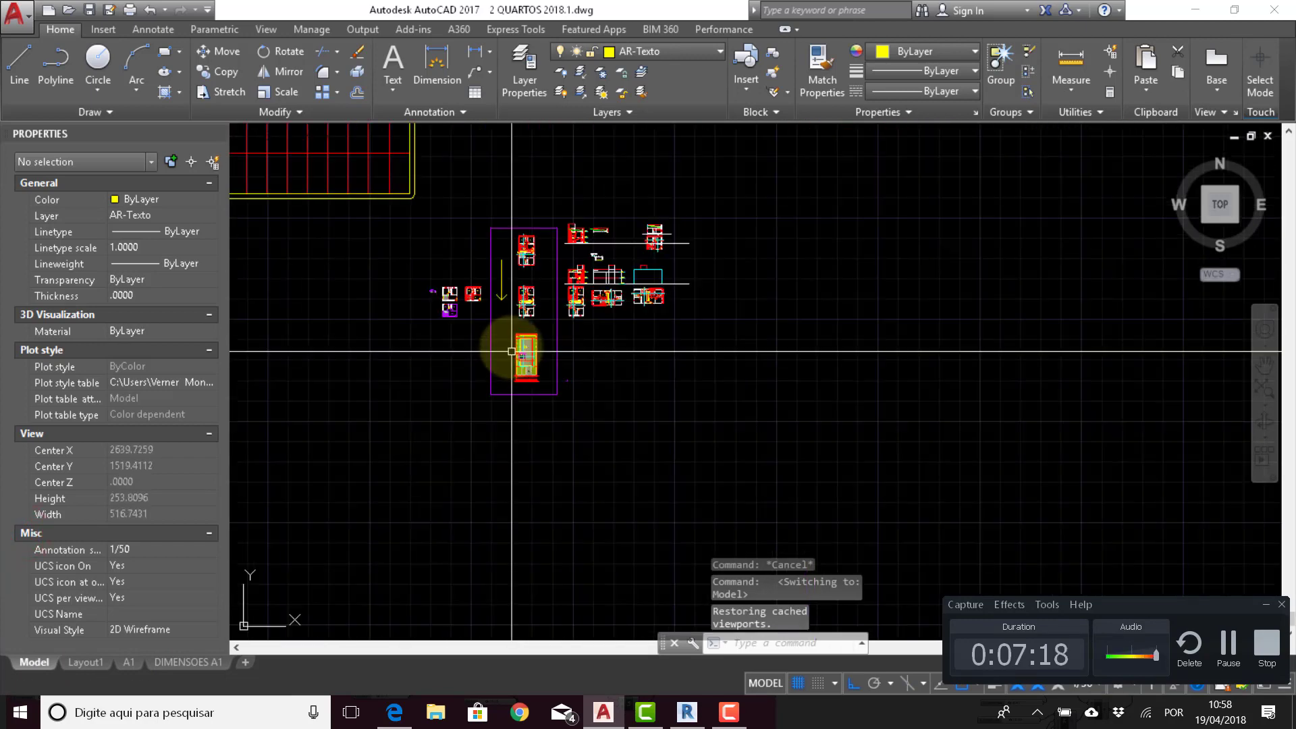
scroll(529, 216, up, 3)
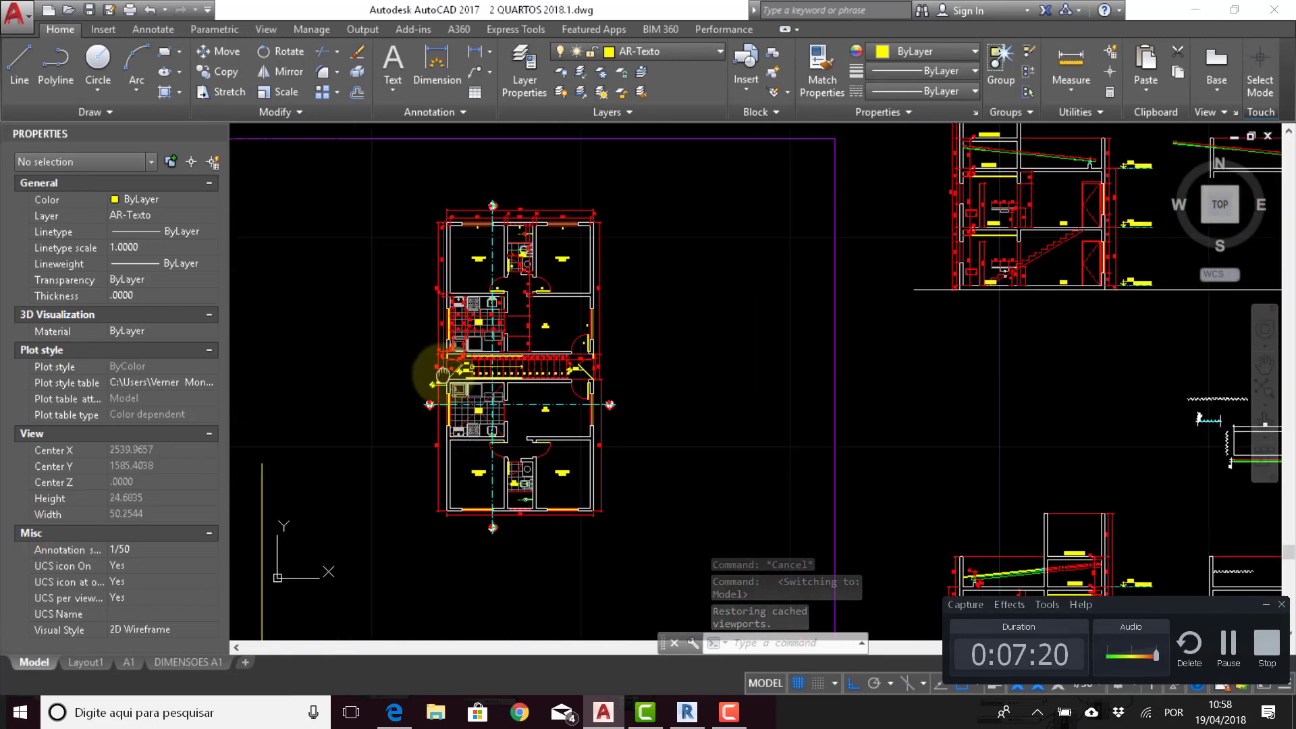
scroll(424, 408, up, 3)
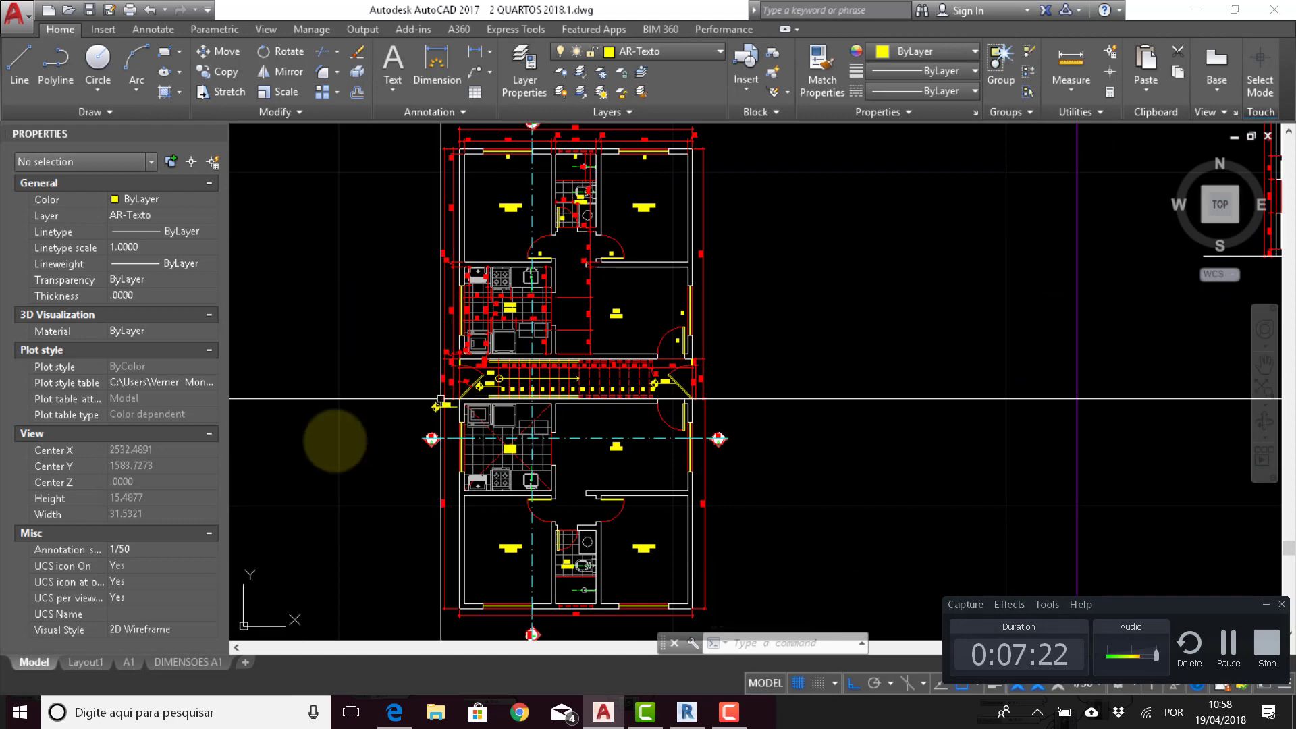
Step: Create a rectangular viewport about 243 mm wide and 479 mm high in the left half of Layout1's inner frame
click(64, 534)
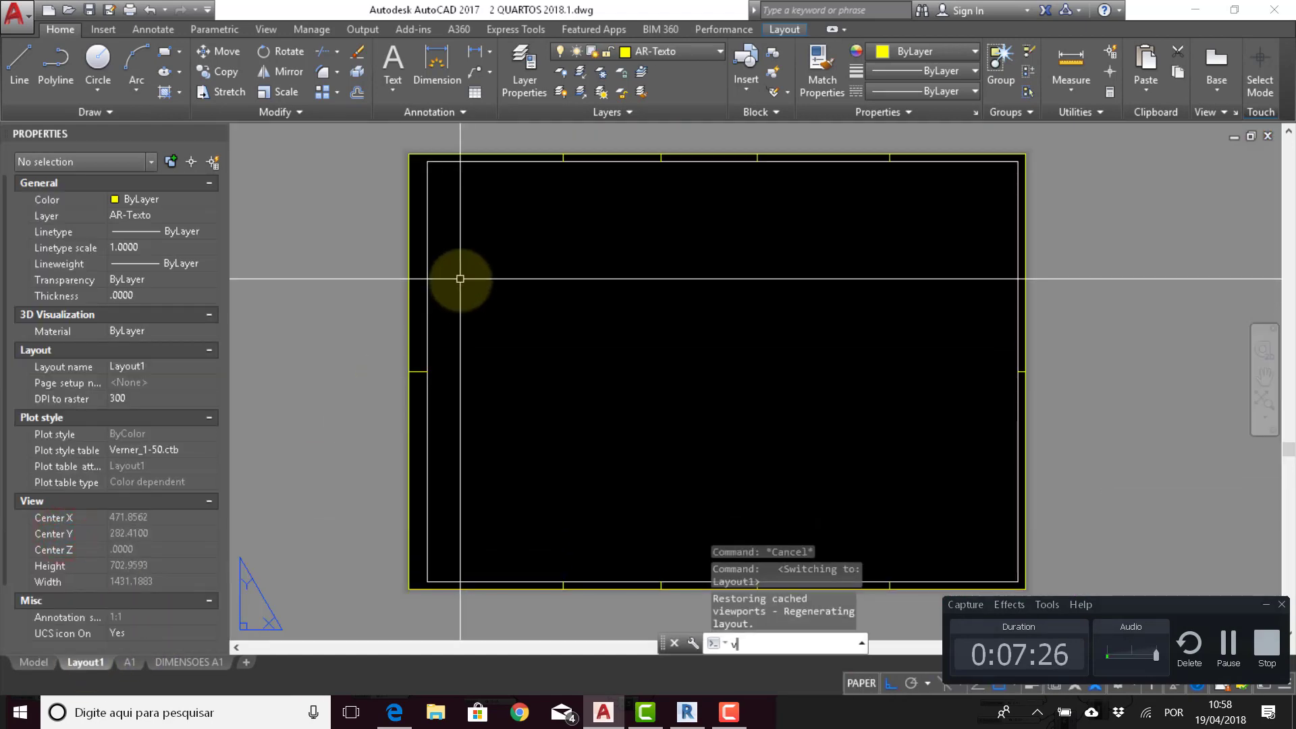
text(ew)
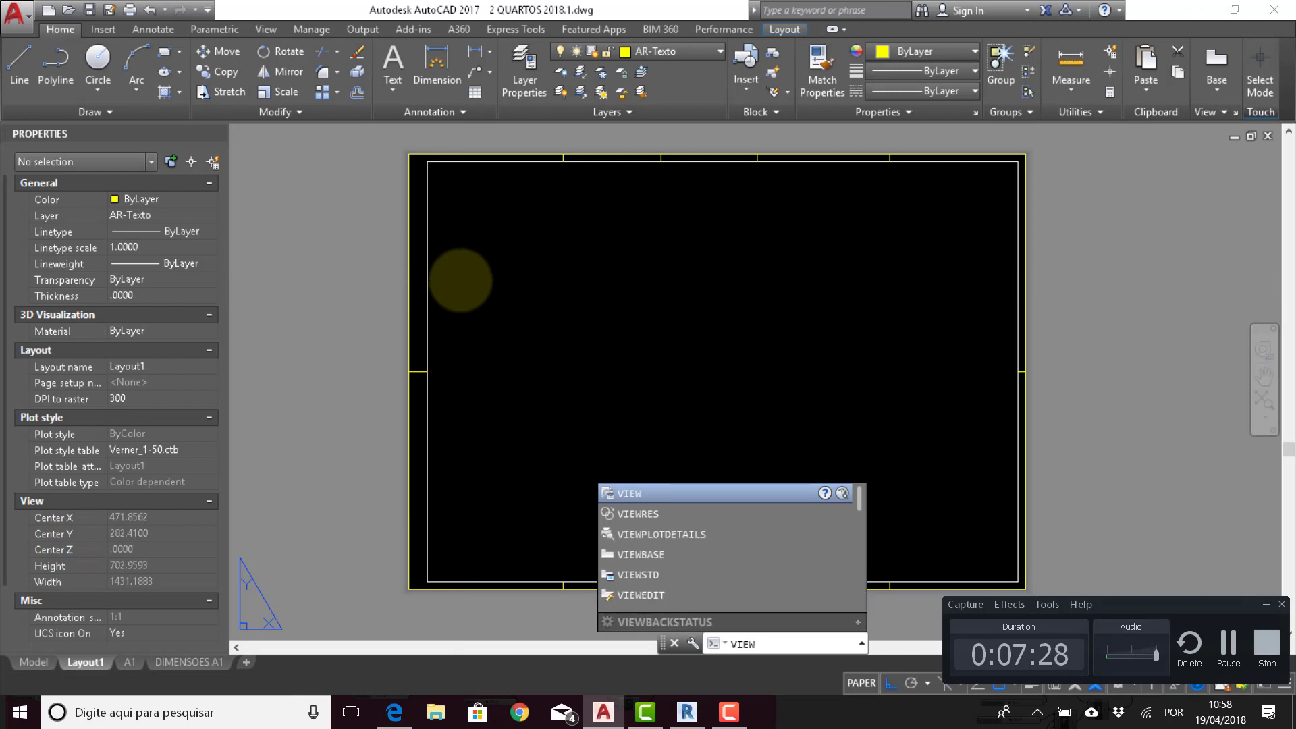
text(port)
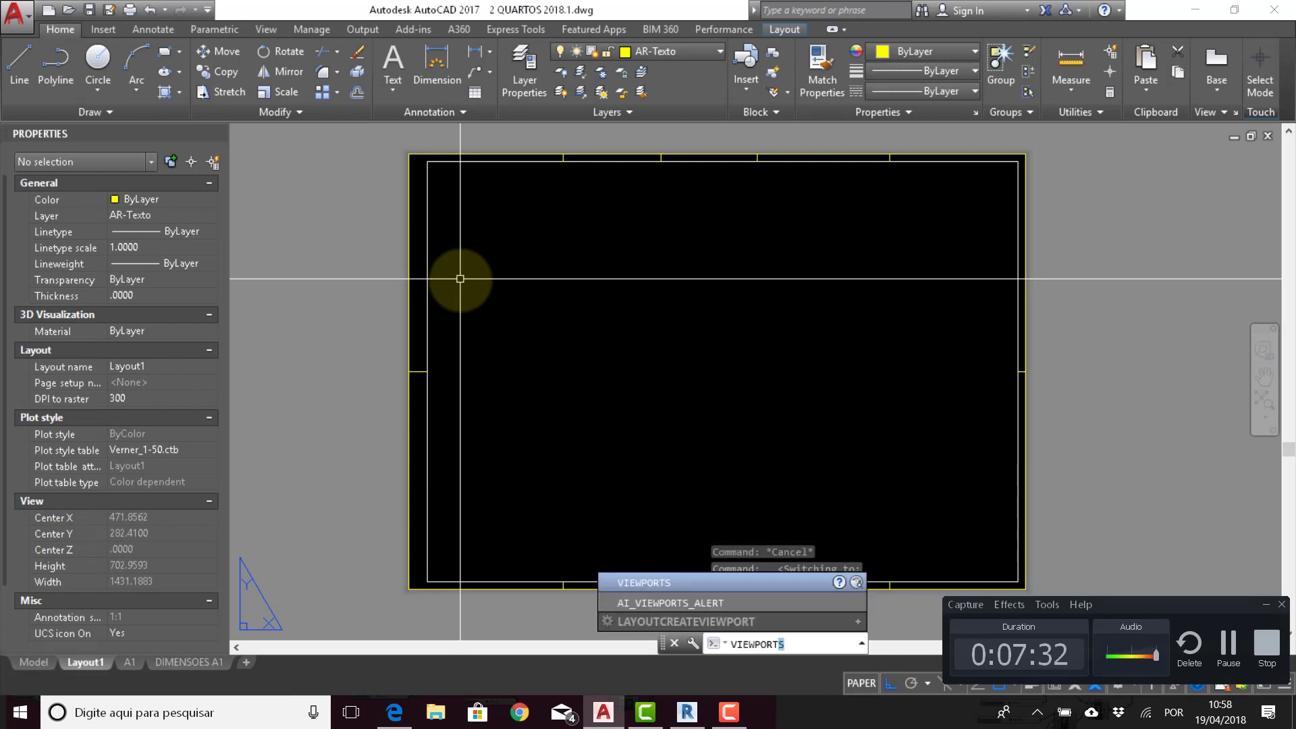
key(Return)
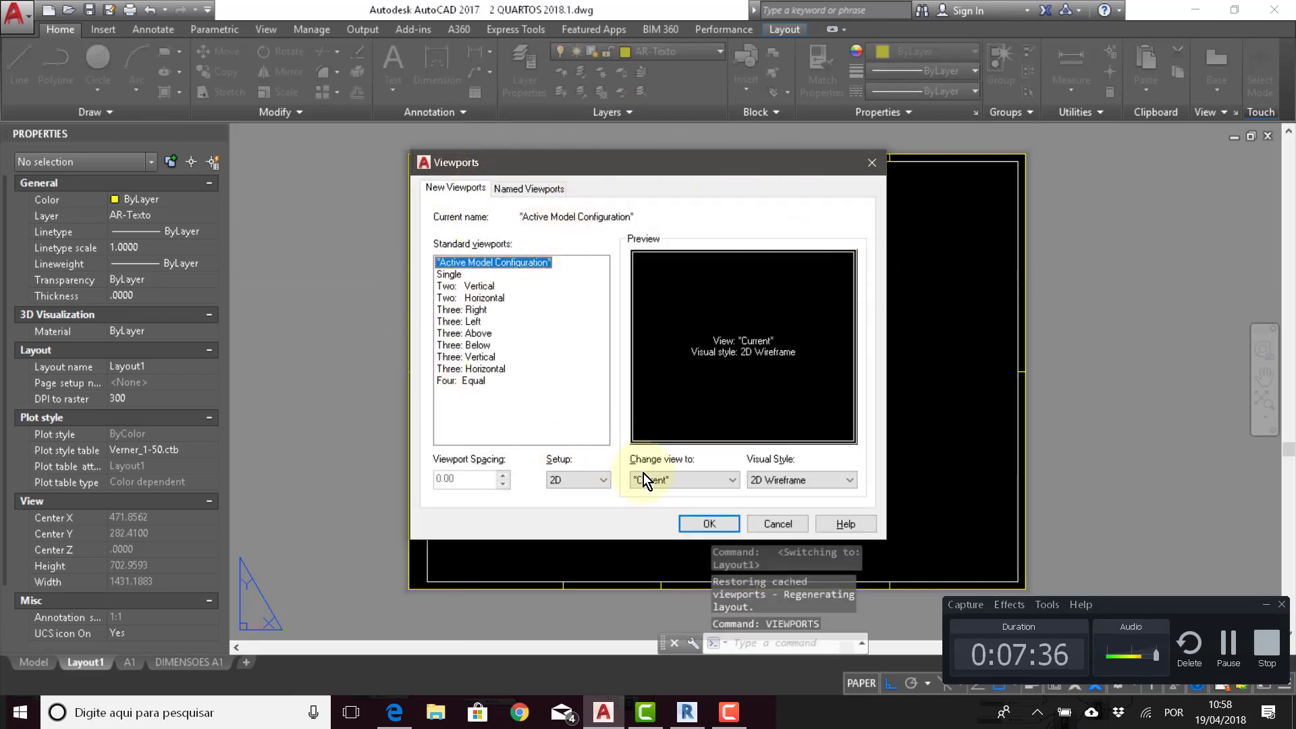
click(703, 524)
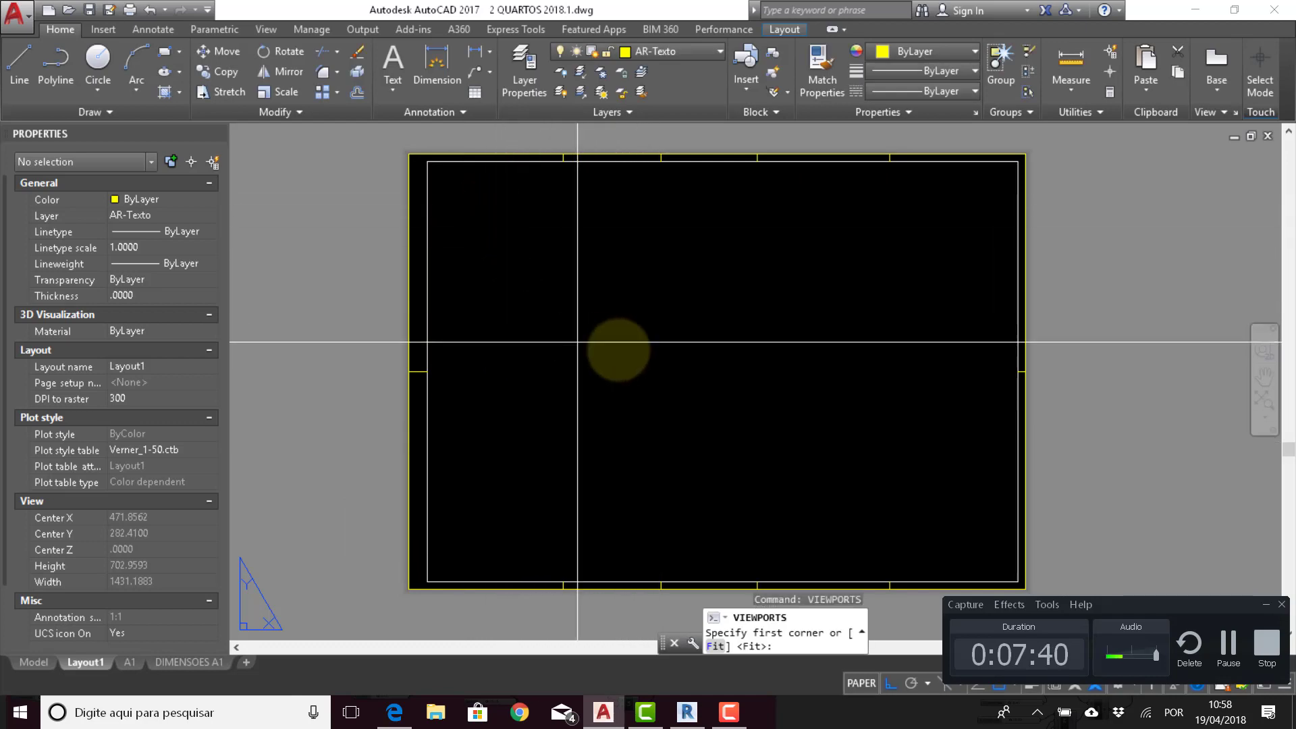
click(458, 210)
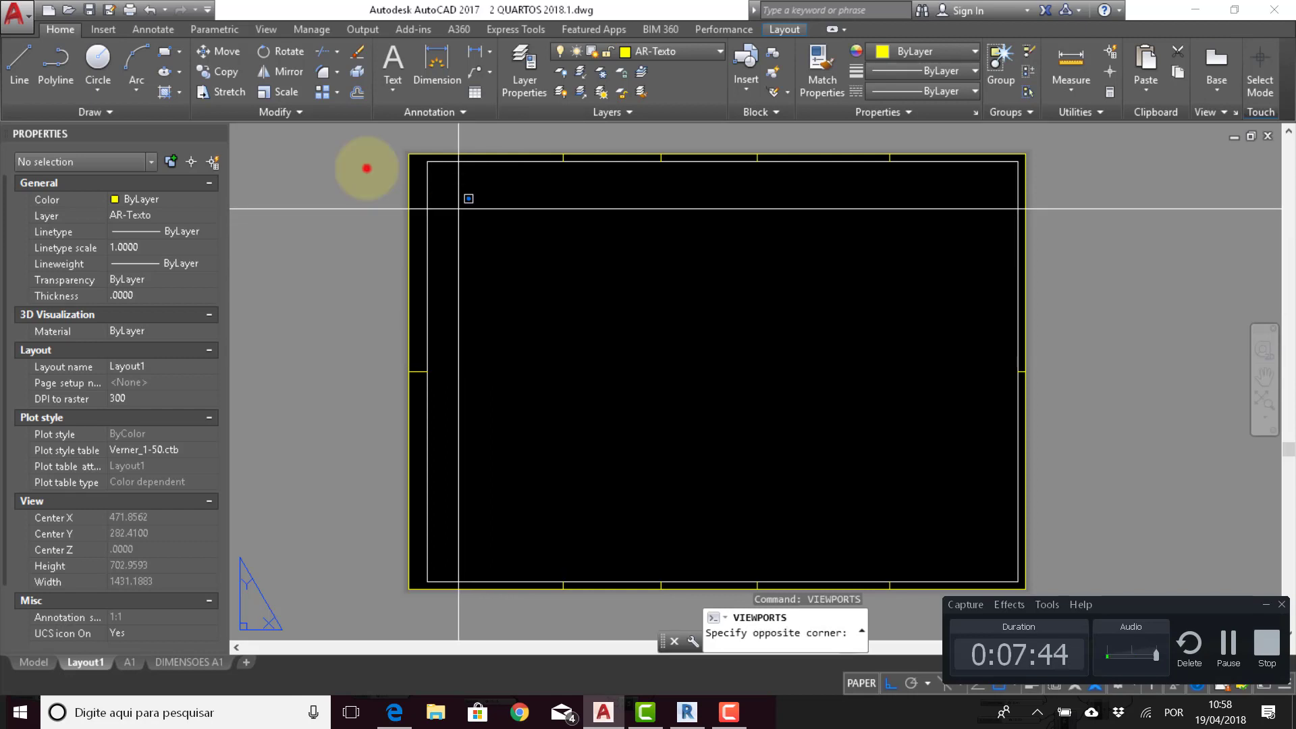
click(637, 562)
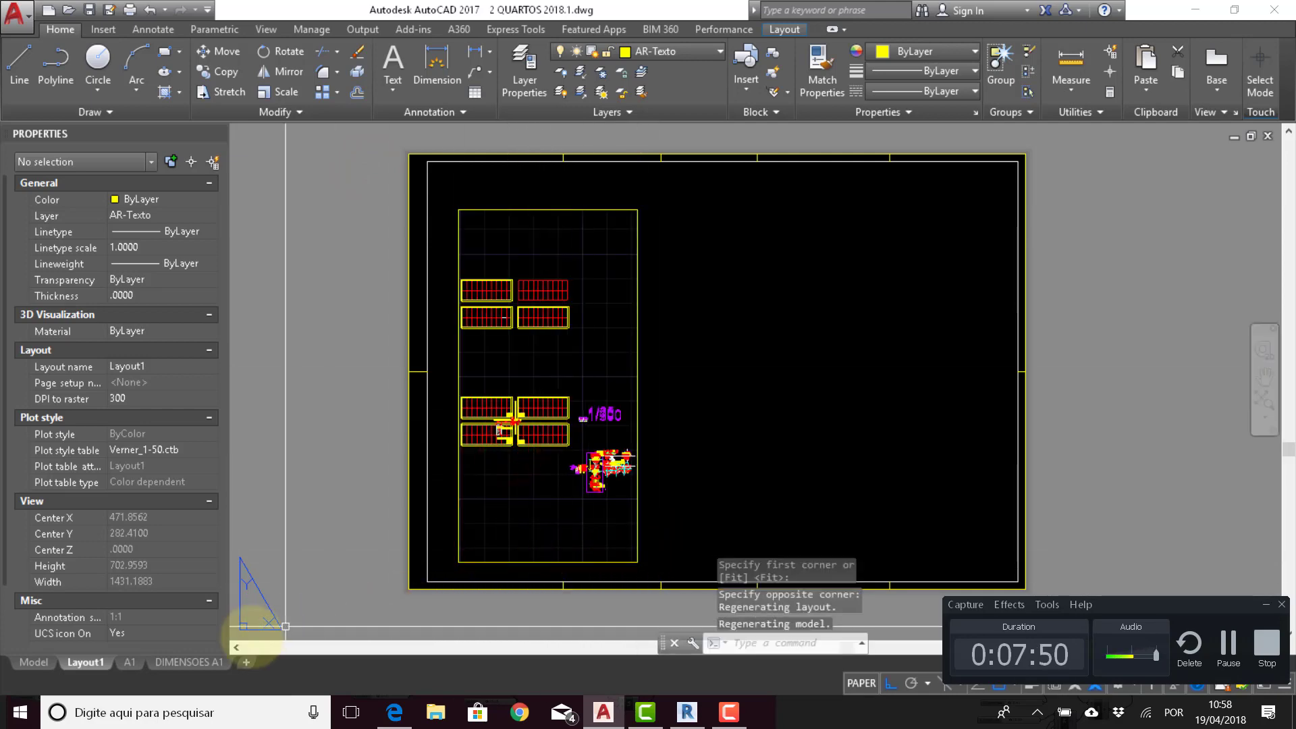
Step: Check how the drawings are arranged in viewports on layout A1 and return to Layout1
click(126, 664)
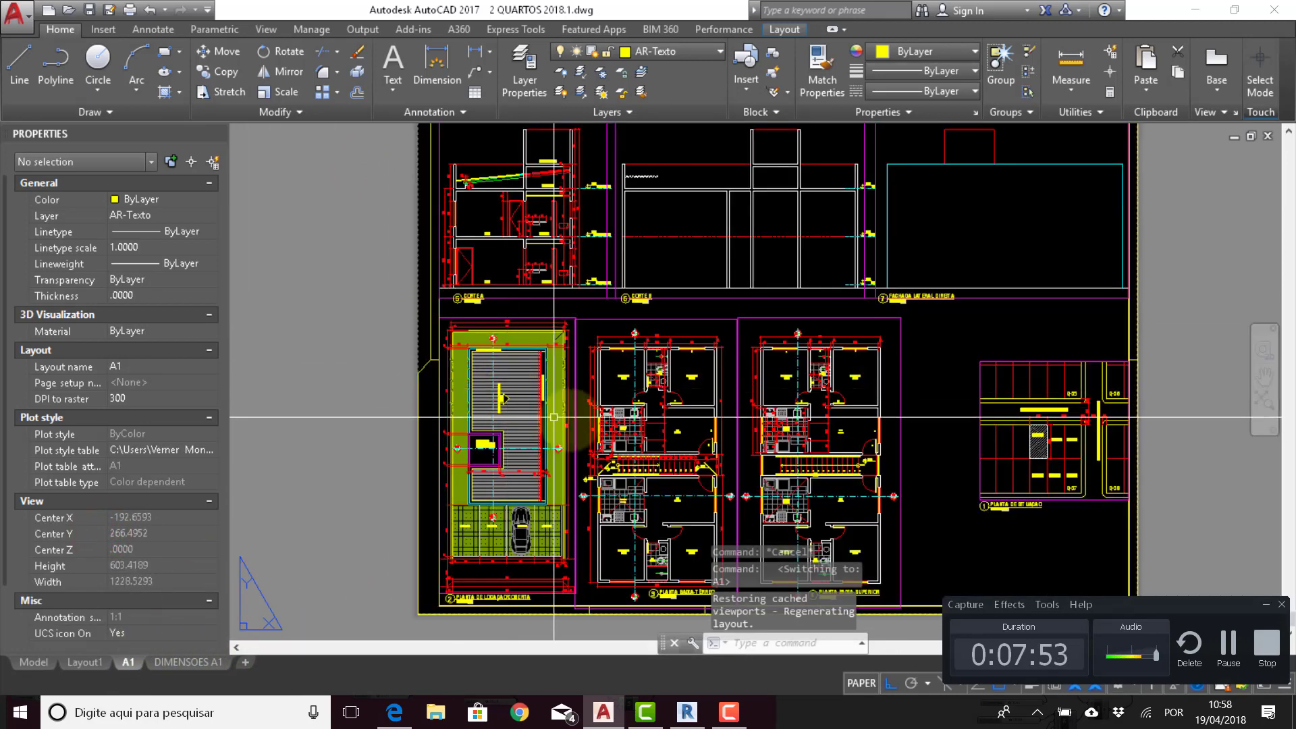
middle_drag(554, 417, 459, 358)
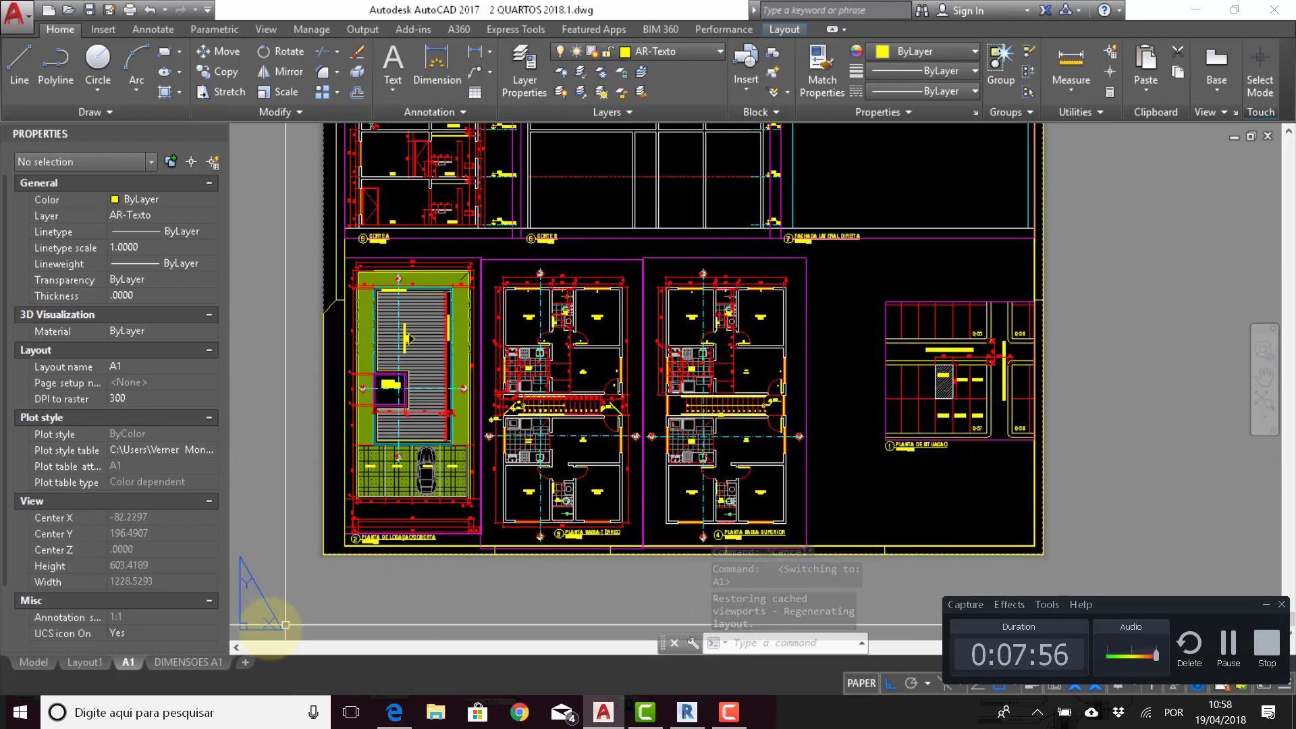
click(96, 663)
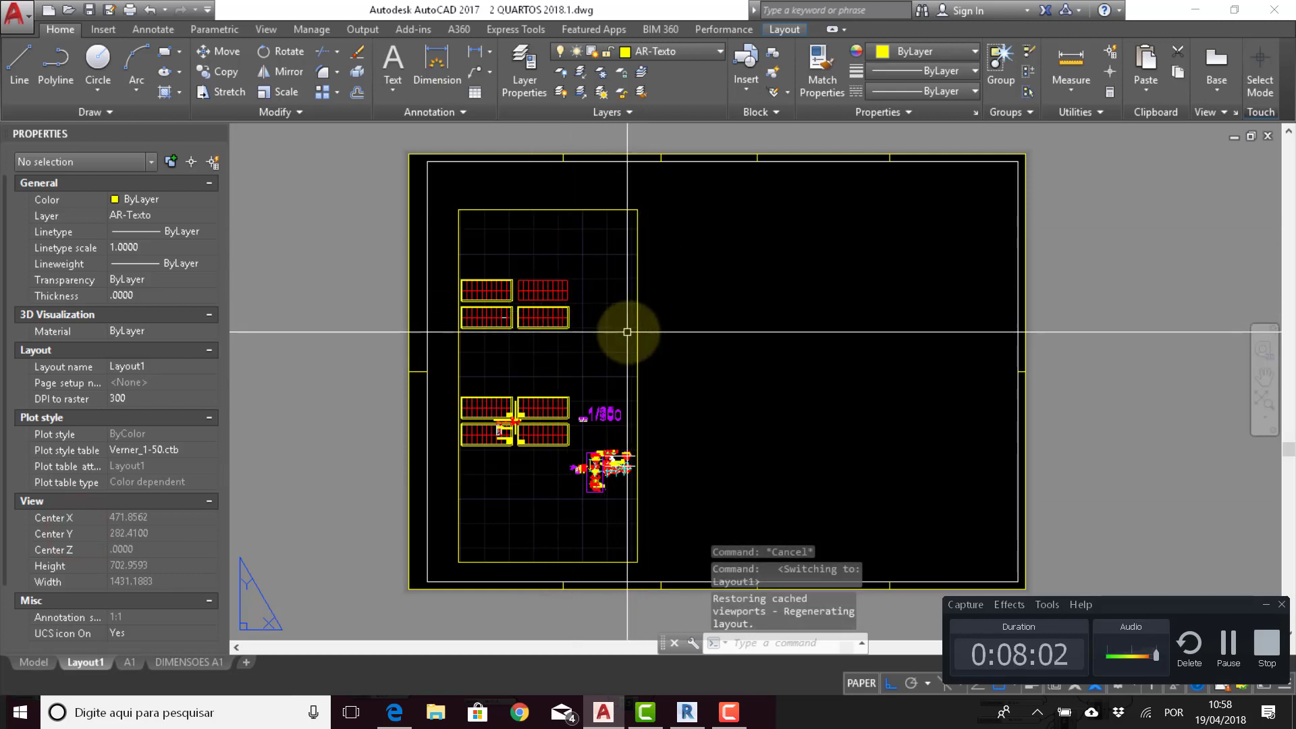
text(m)
key(Return)
click(657, 332)
click(605, 359)
key(Return)
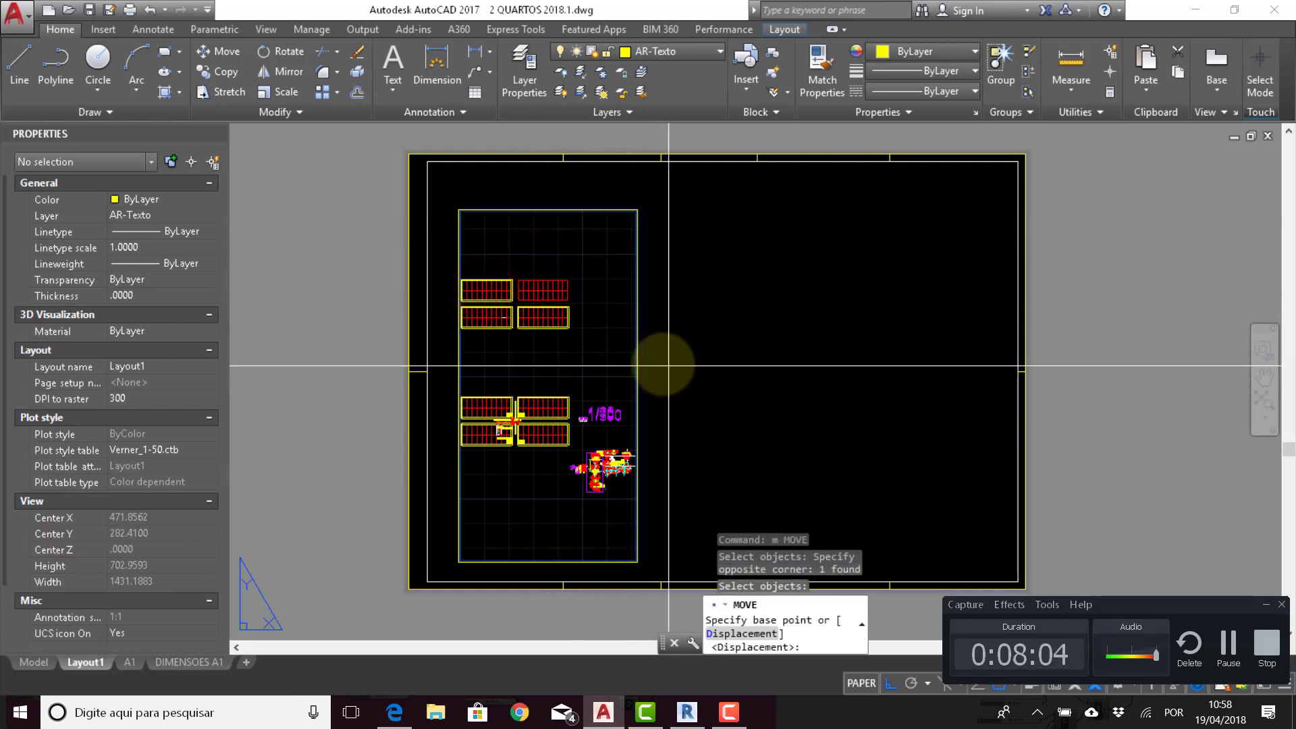
key(Escape)
Step: Move the viewport horizontally into the right half of the sheet
click(637, 356)
text(m)
key(Return)
click(659, 362)
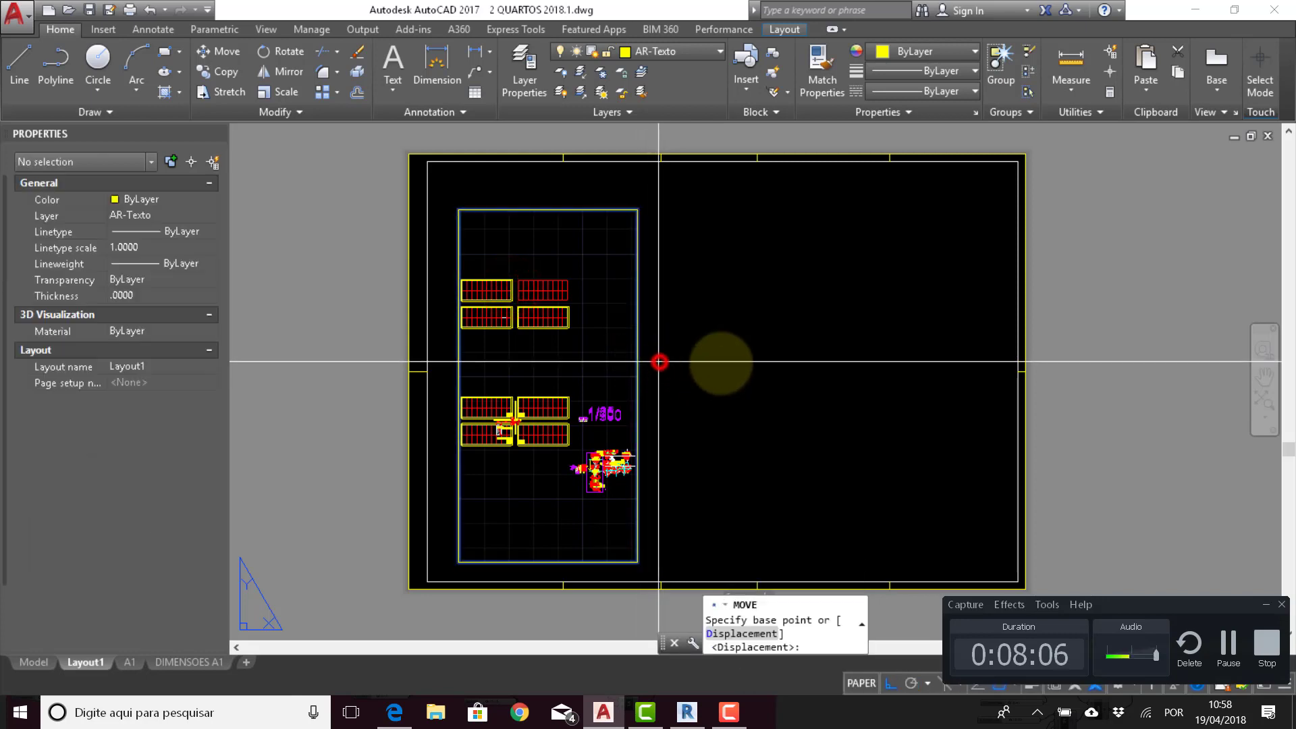
click(894, 350)
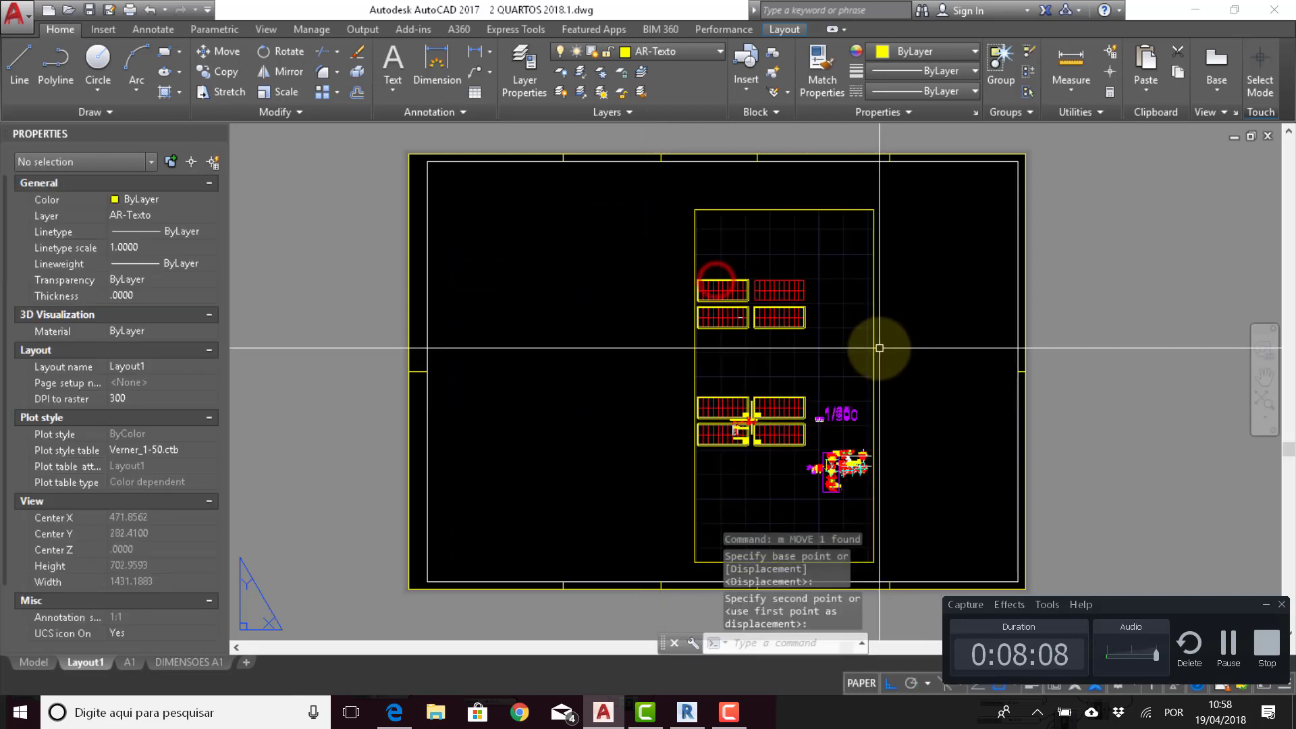
click(645, 286)
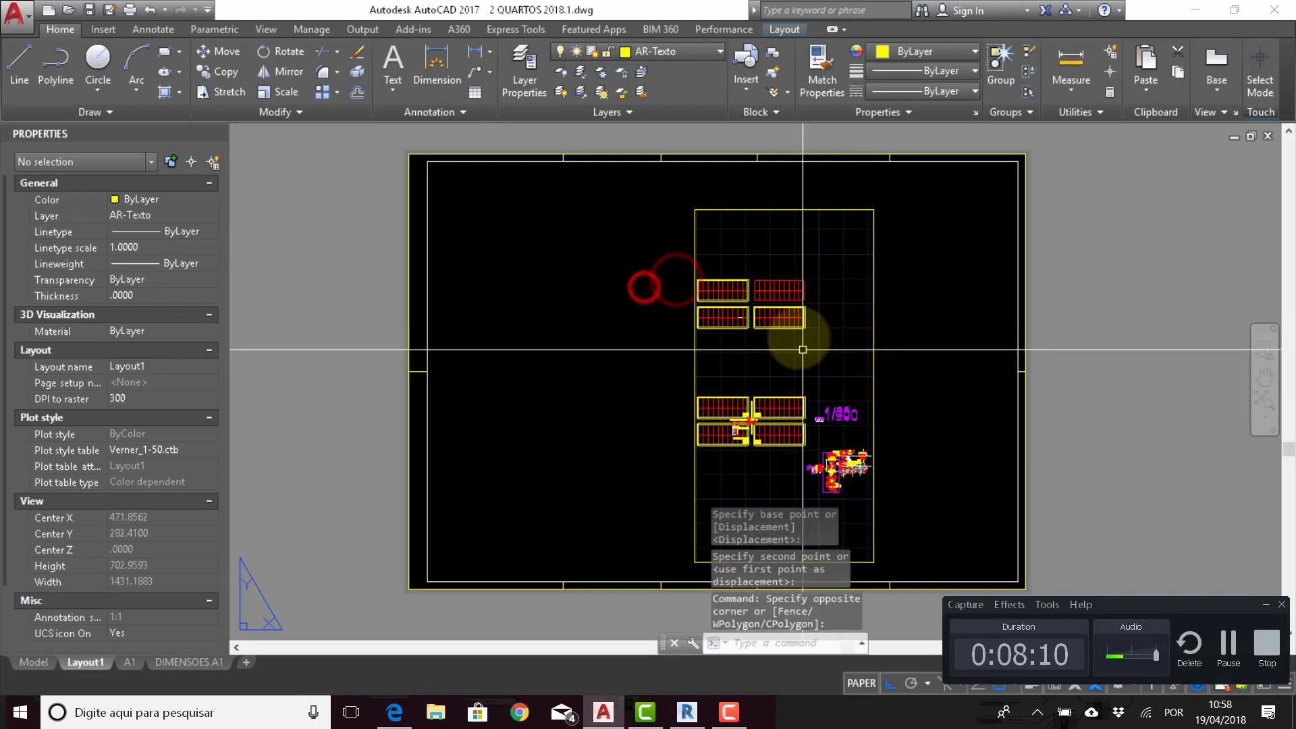
click(616, 165)
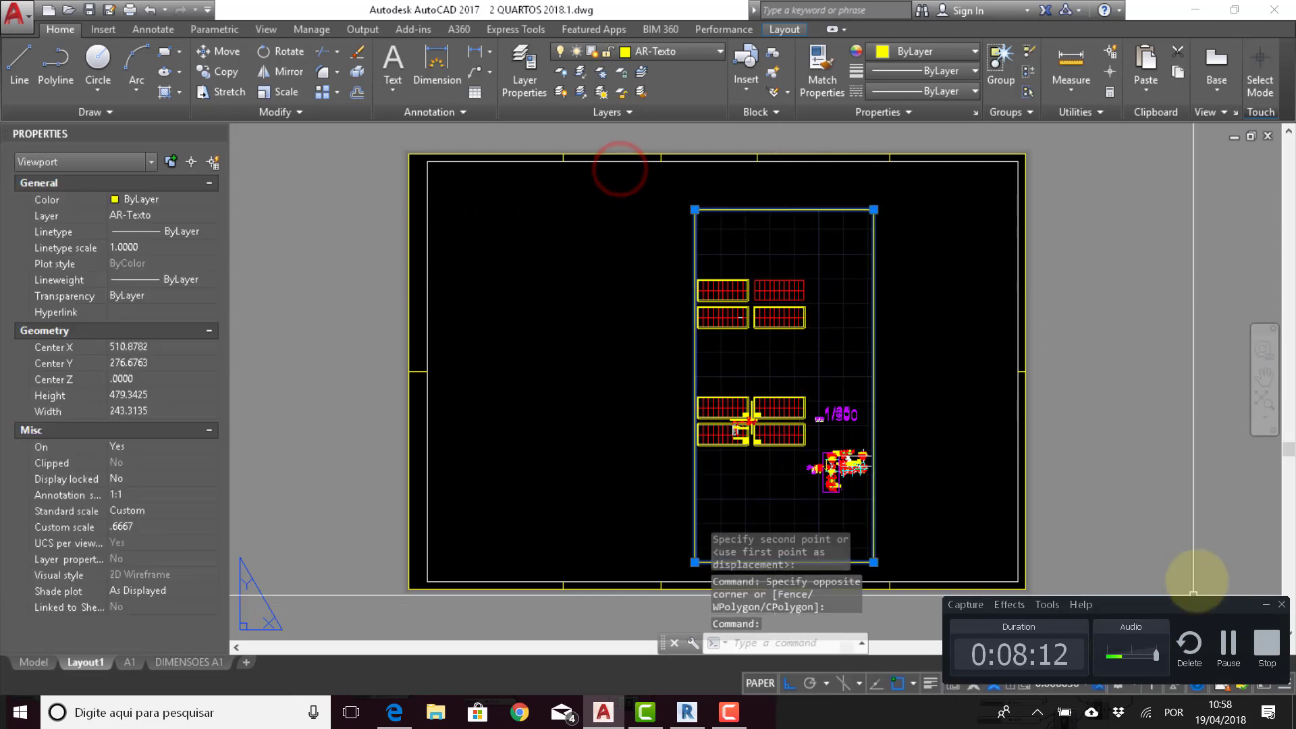
key(Escape)
drag(1191, 608, 1185, 560)
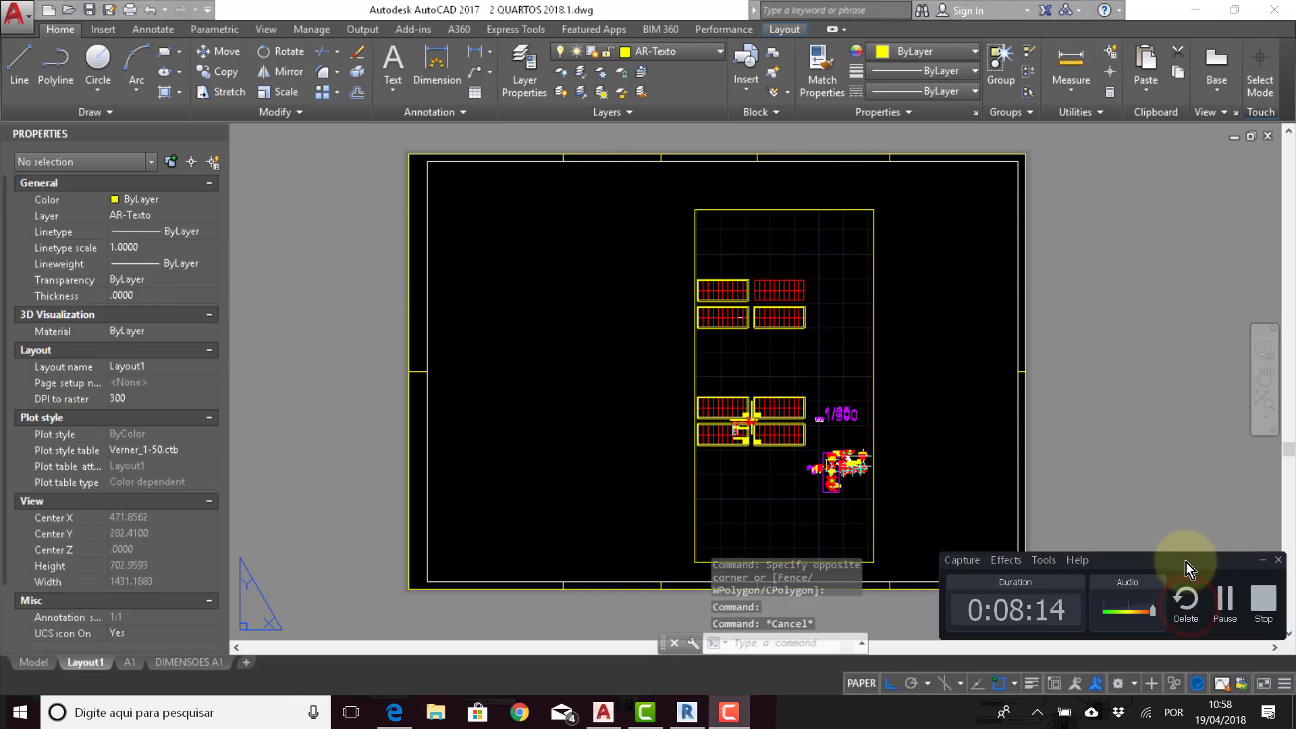
click(852, 342)
key(Escape)
key(Escape)
Step: Activate model space inside the viewport on Layout1
middle_drag(831, 345, 730, 333)
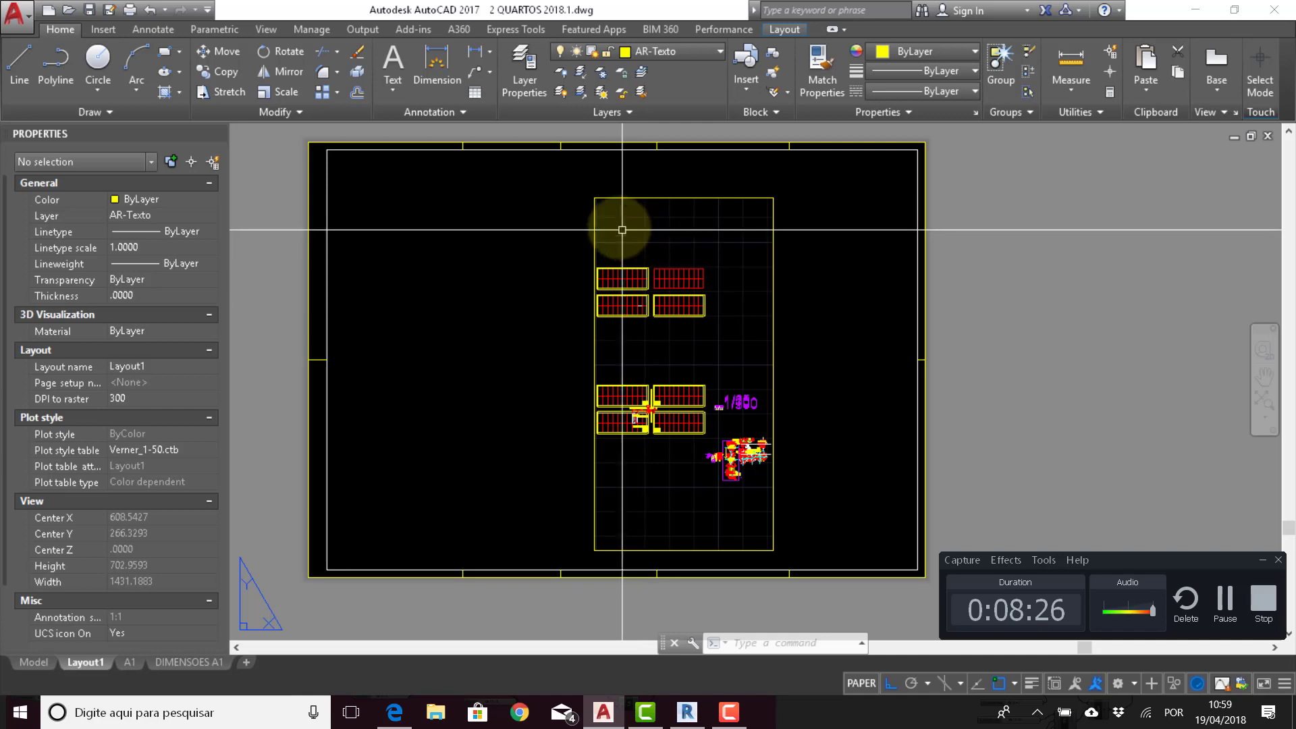
scroll(661, 250, up, 5)
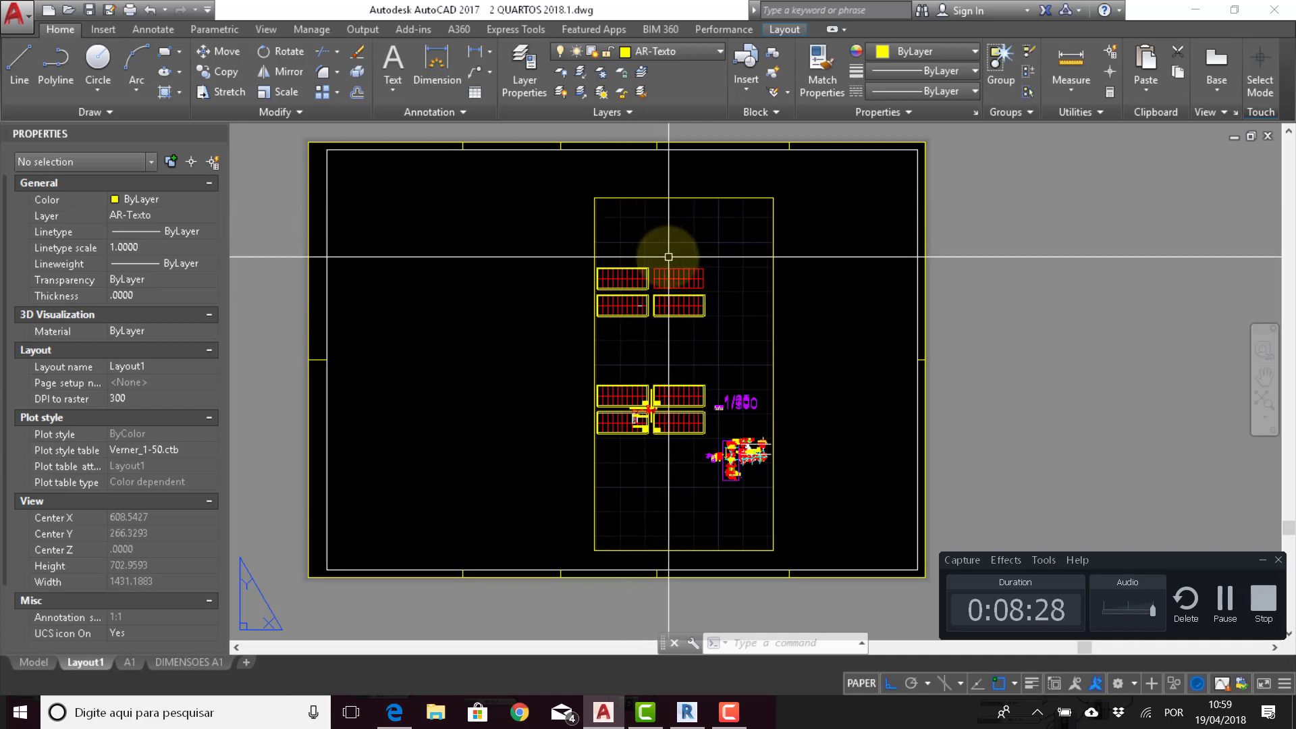
scroll(668, 257, up, 4)
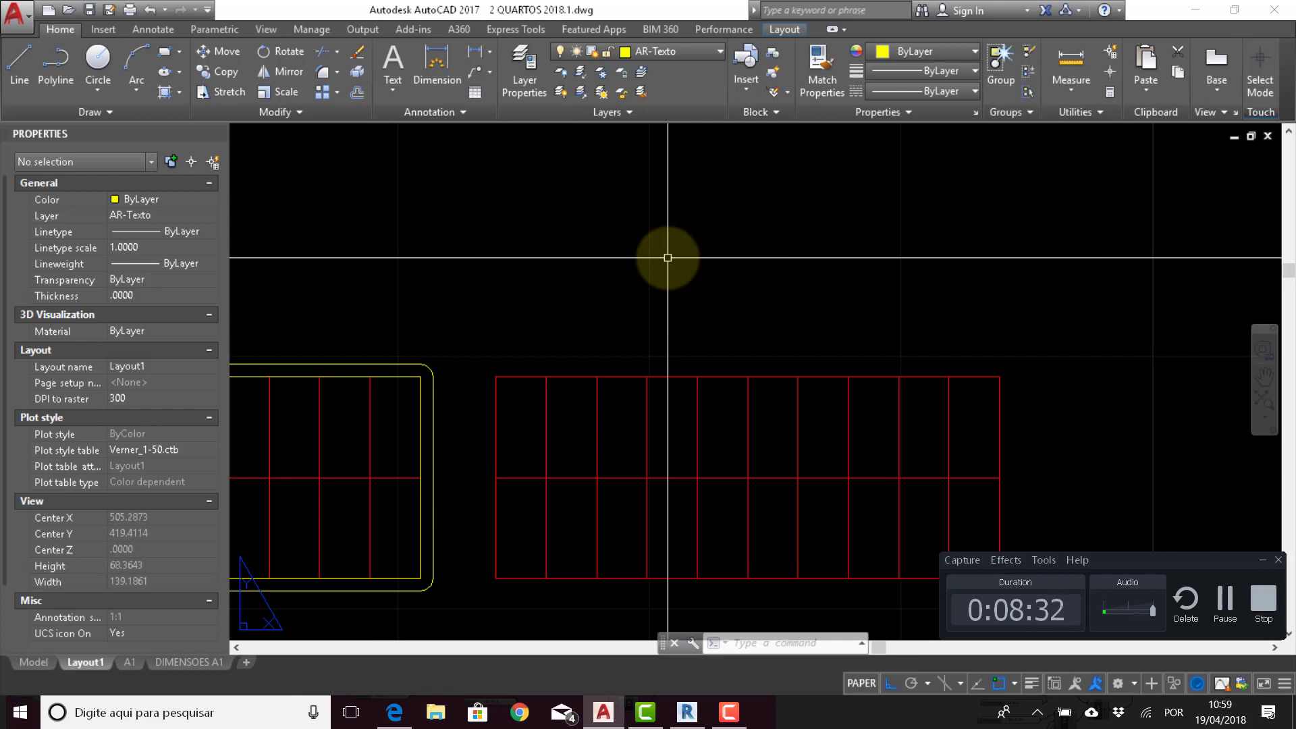
double_click(533, 206)
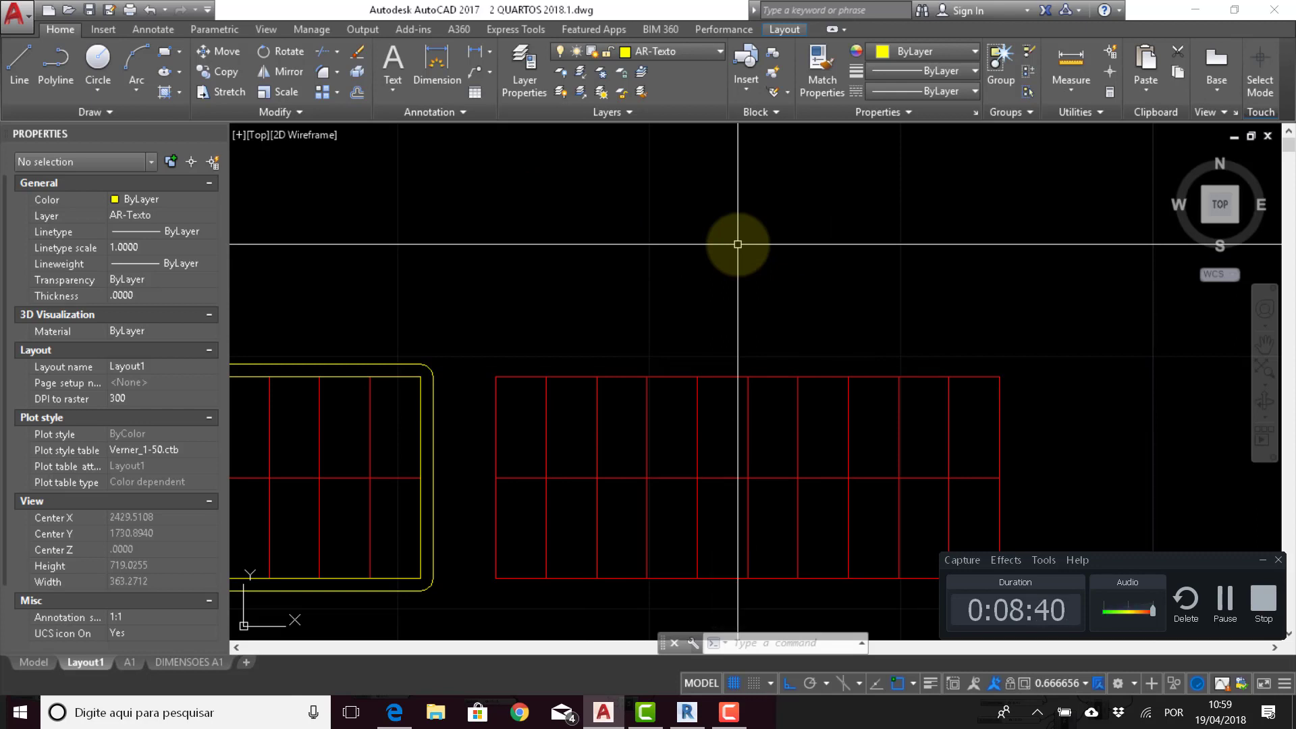
Step: Save the drawing, then undo the zooming and the model-space activation to return to paper space
key(ctrl+s)
scroll(742, 307, down, 10)
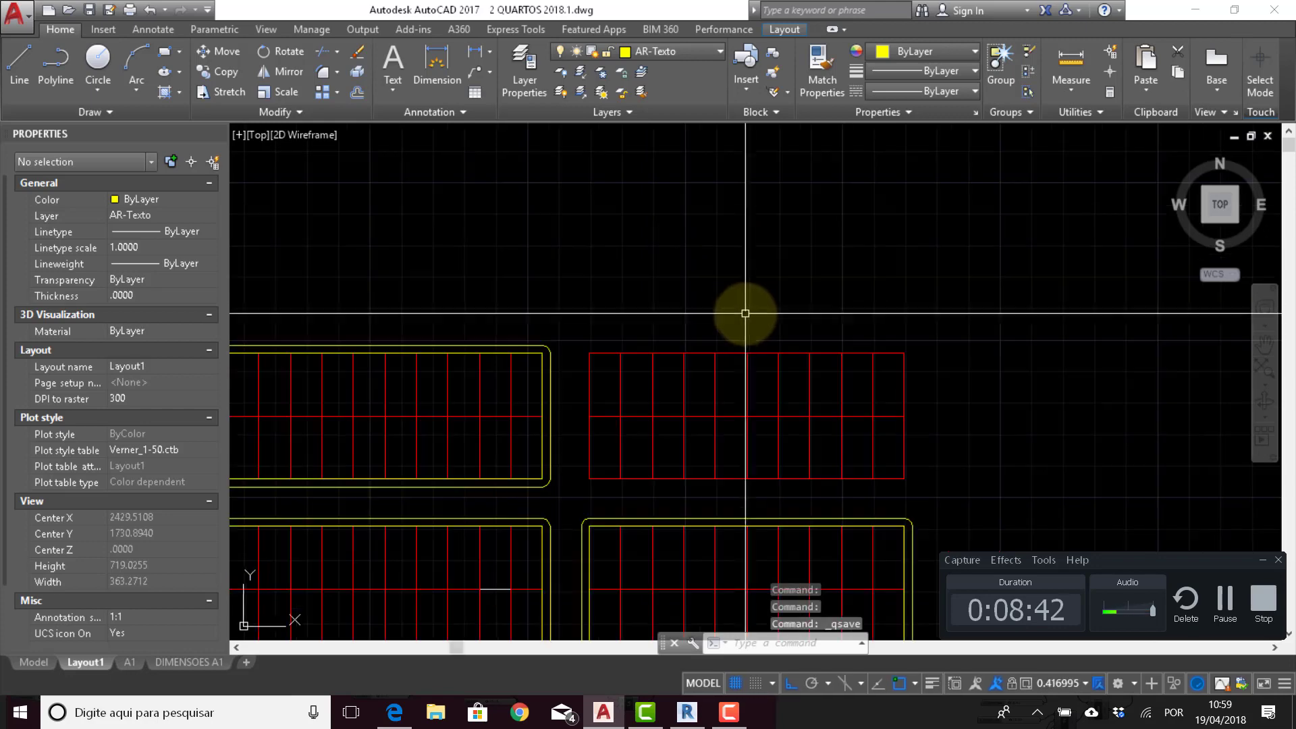
scroll(741, 318, down, 8)
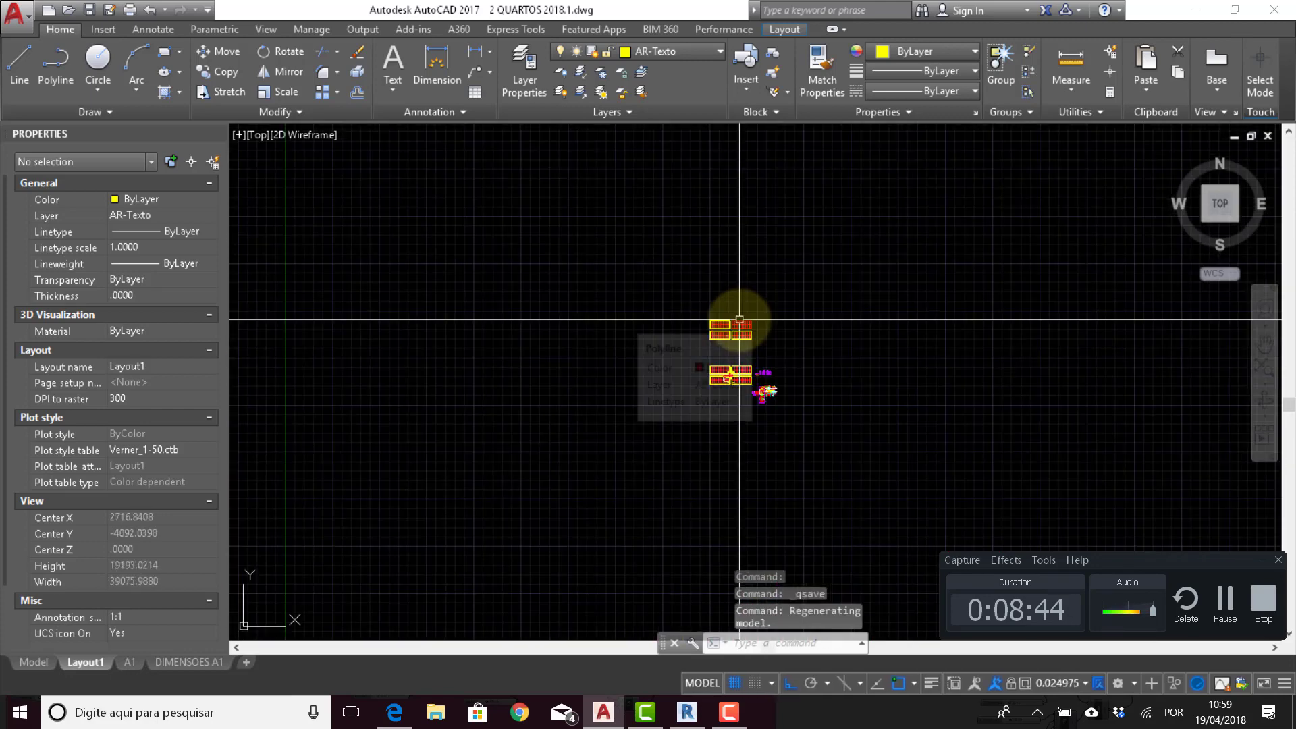
scroll(735, 324, up, 10)
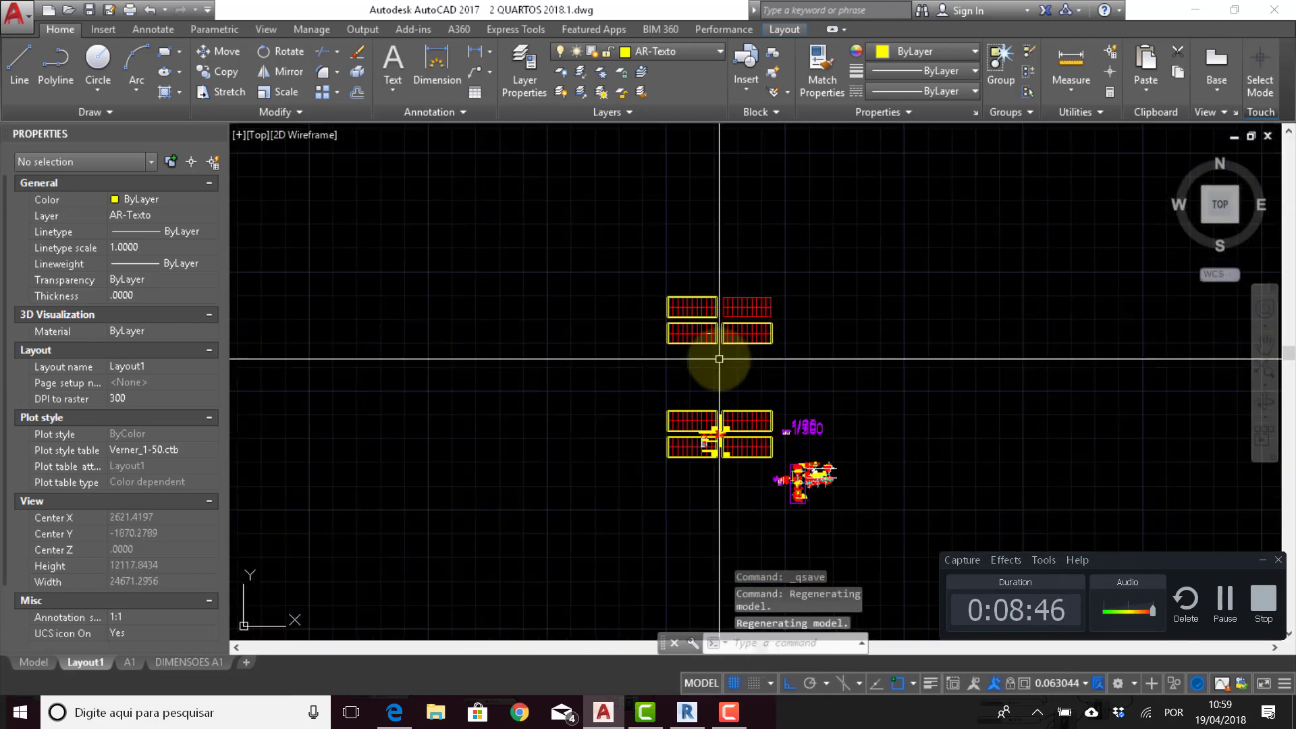
key(ctrl+z)
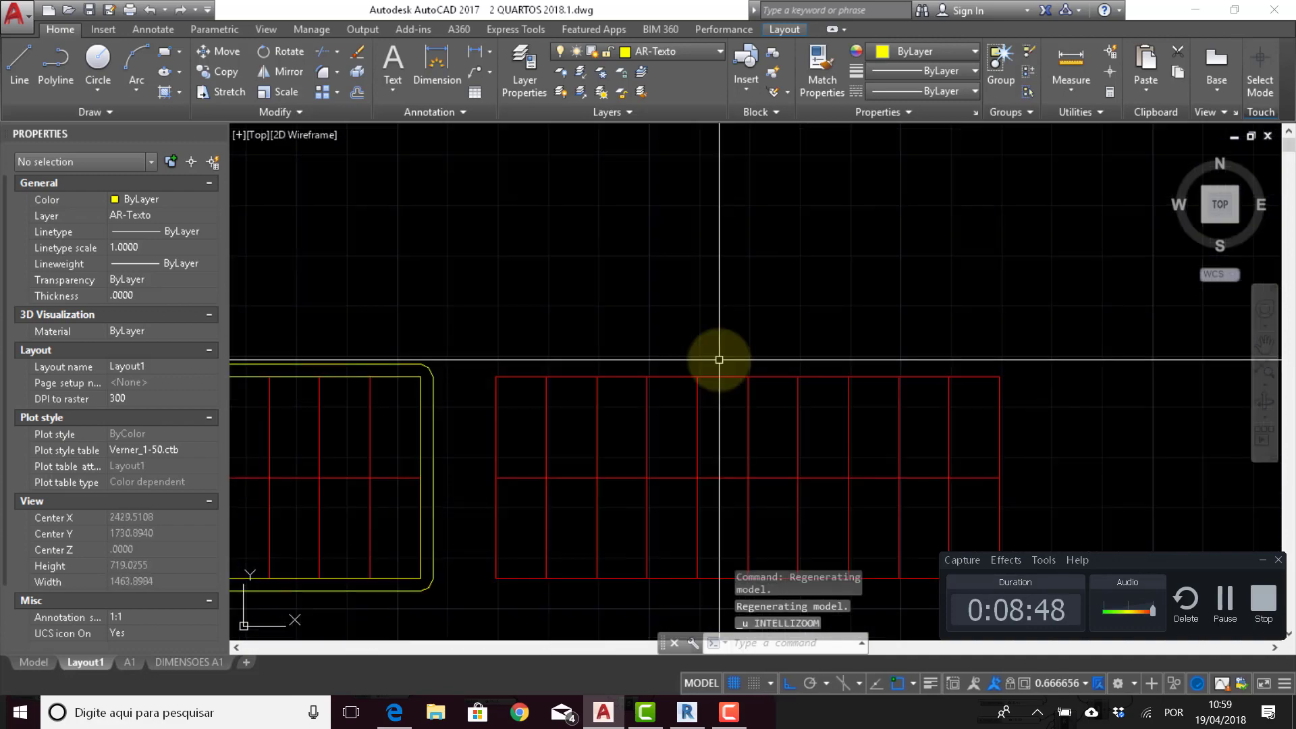
key(ctrl+z)
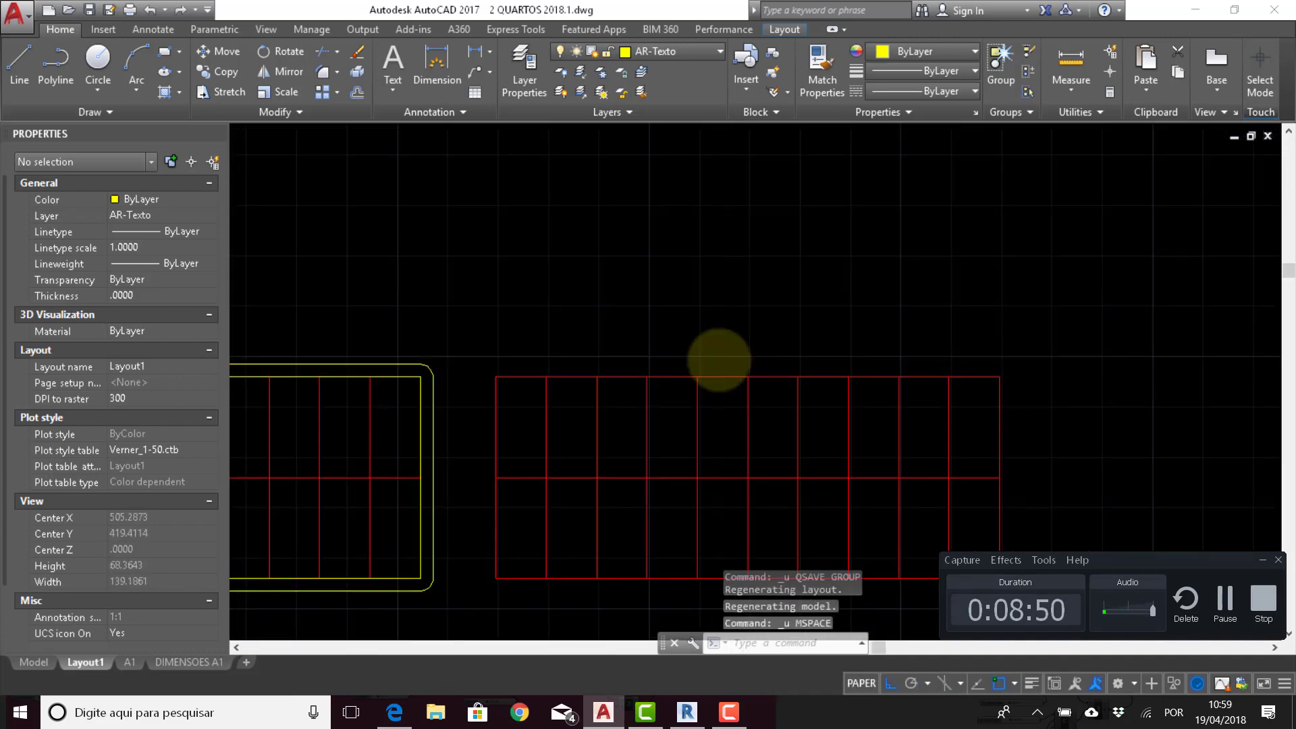
scroll(719, 359, down, 8)
scroll(719, 354, up, 6)
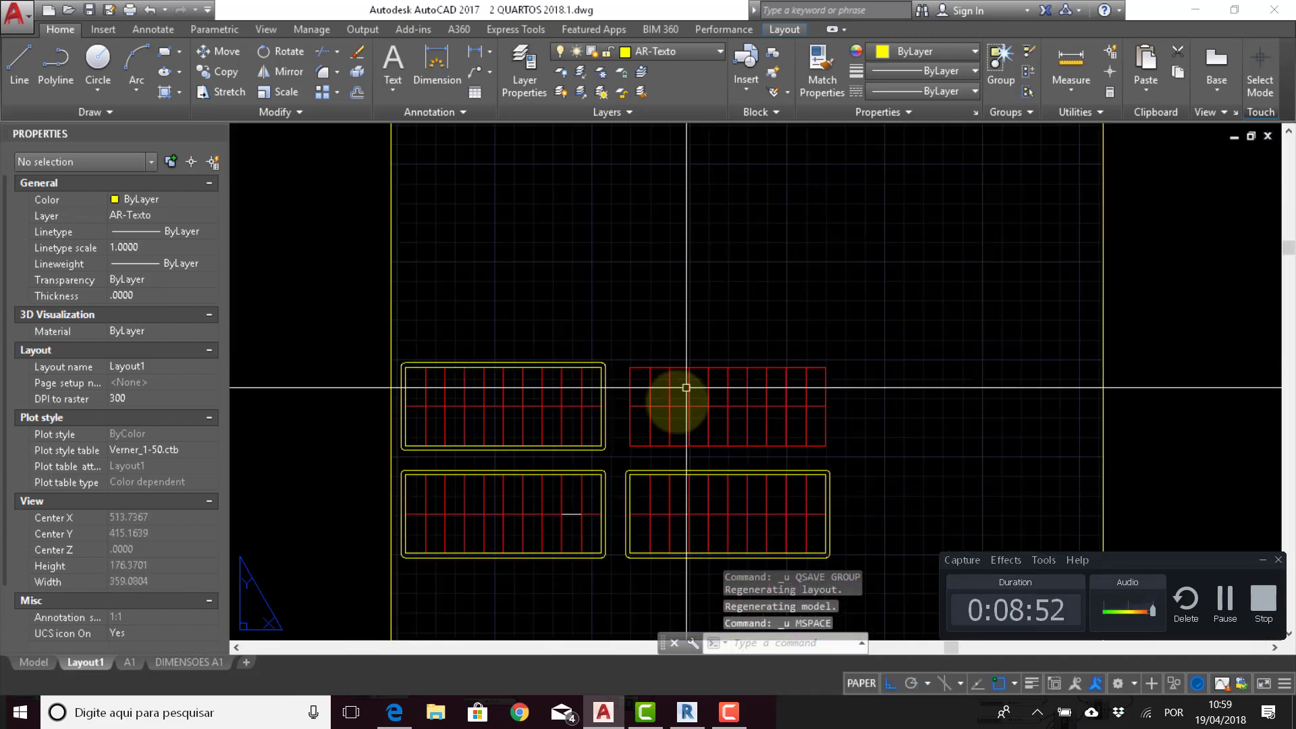
scroll(685, 387, down, 6)
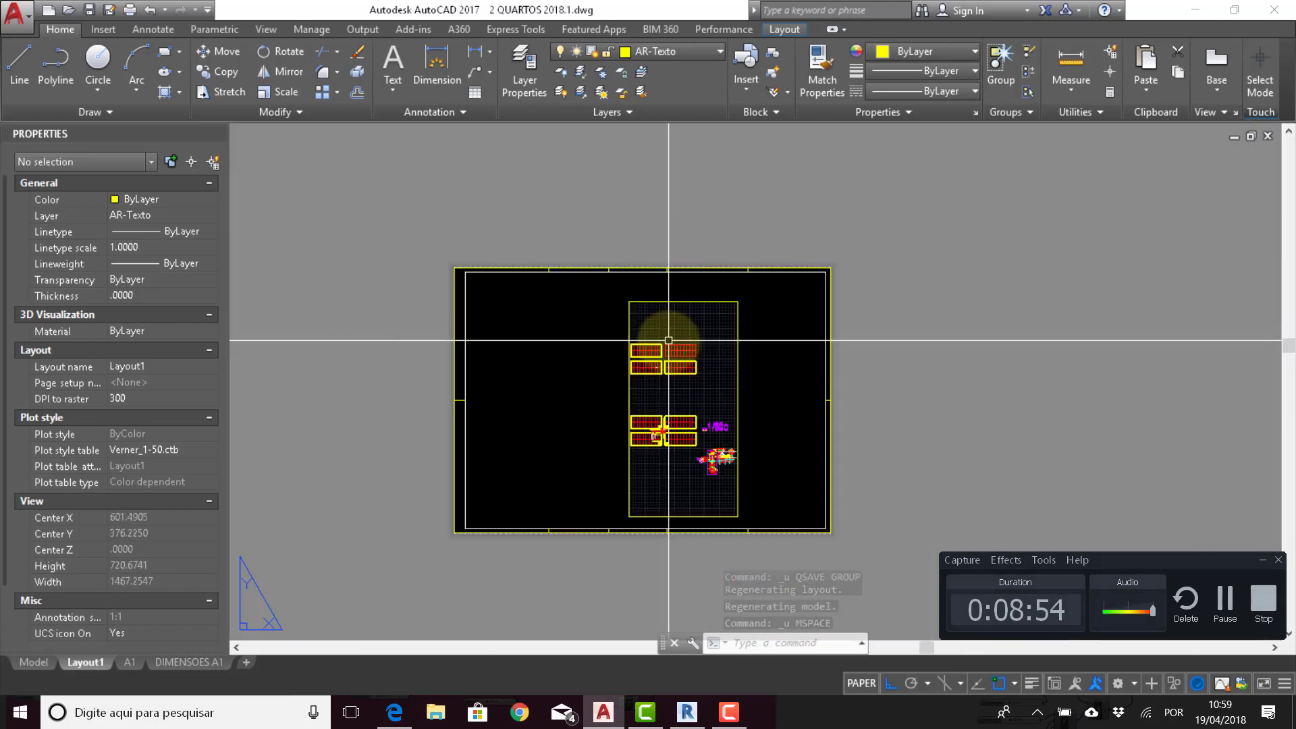
scroll(668, 340, up, 4)
scroll(674, 434, down, 2)
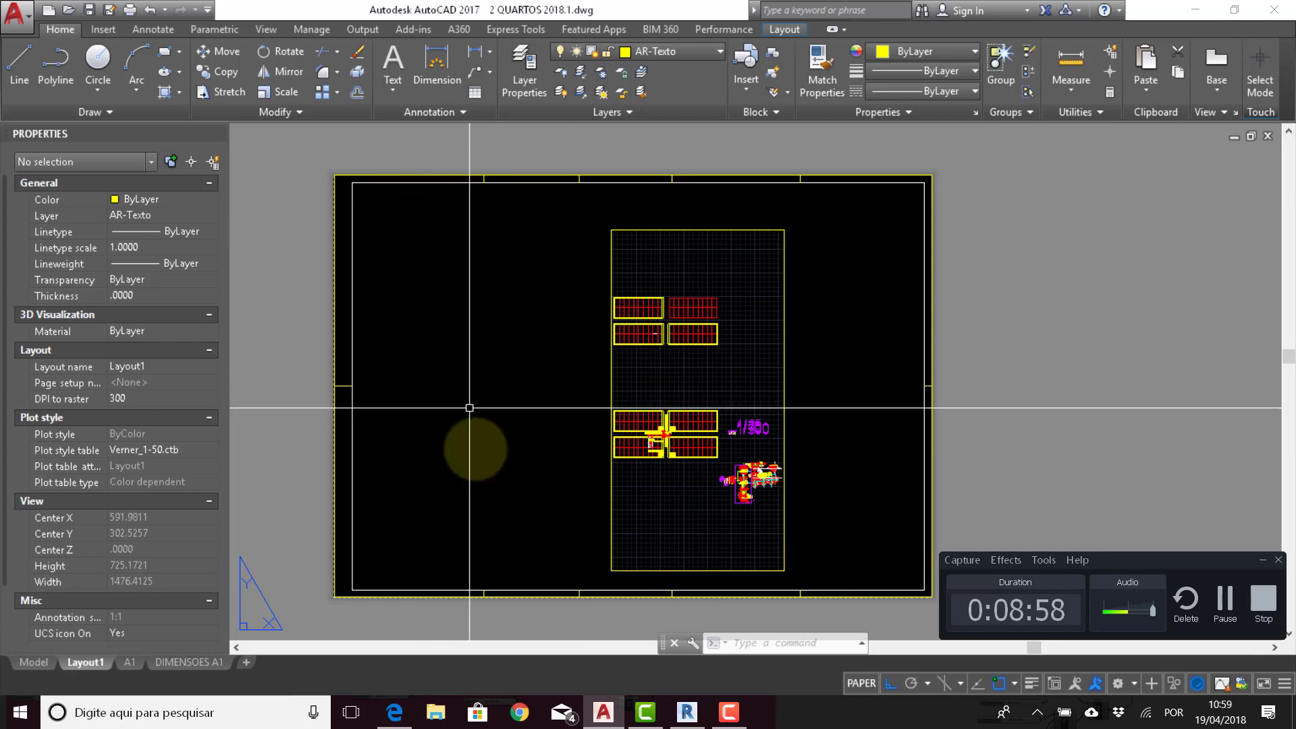
double_click(447, 550)
double_click(859, 556)
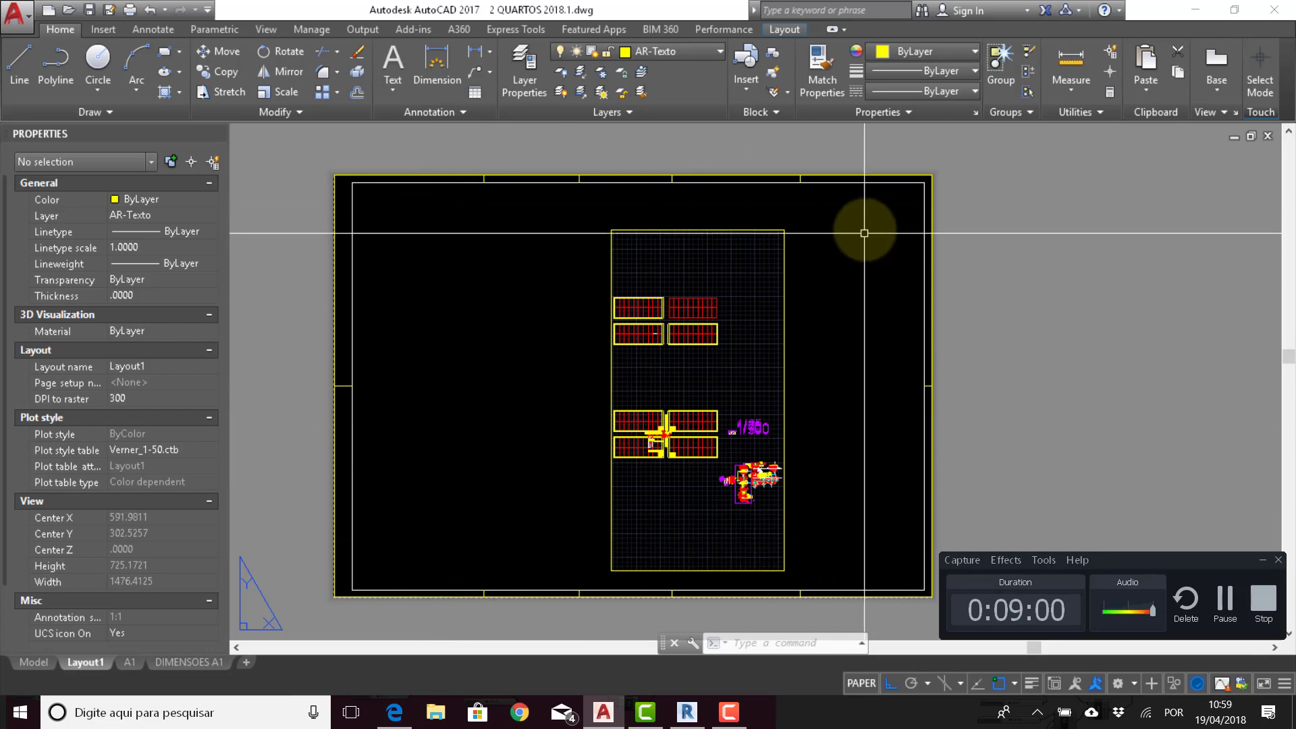
click(874, 202)
scroll(724, 246, up, 2)
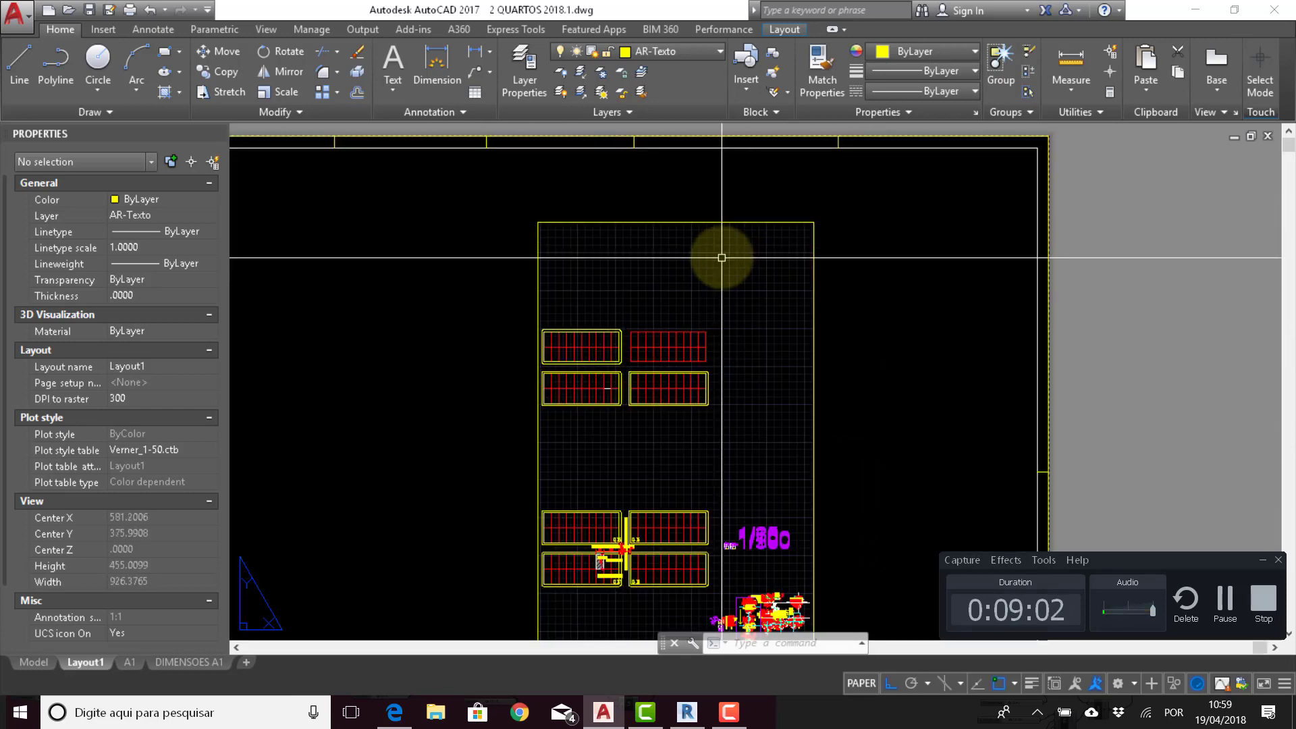
Step: Activate model space inside the viewport and return to the paper space of Layout1
double_click(579, 209)
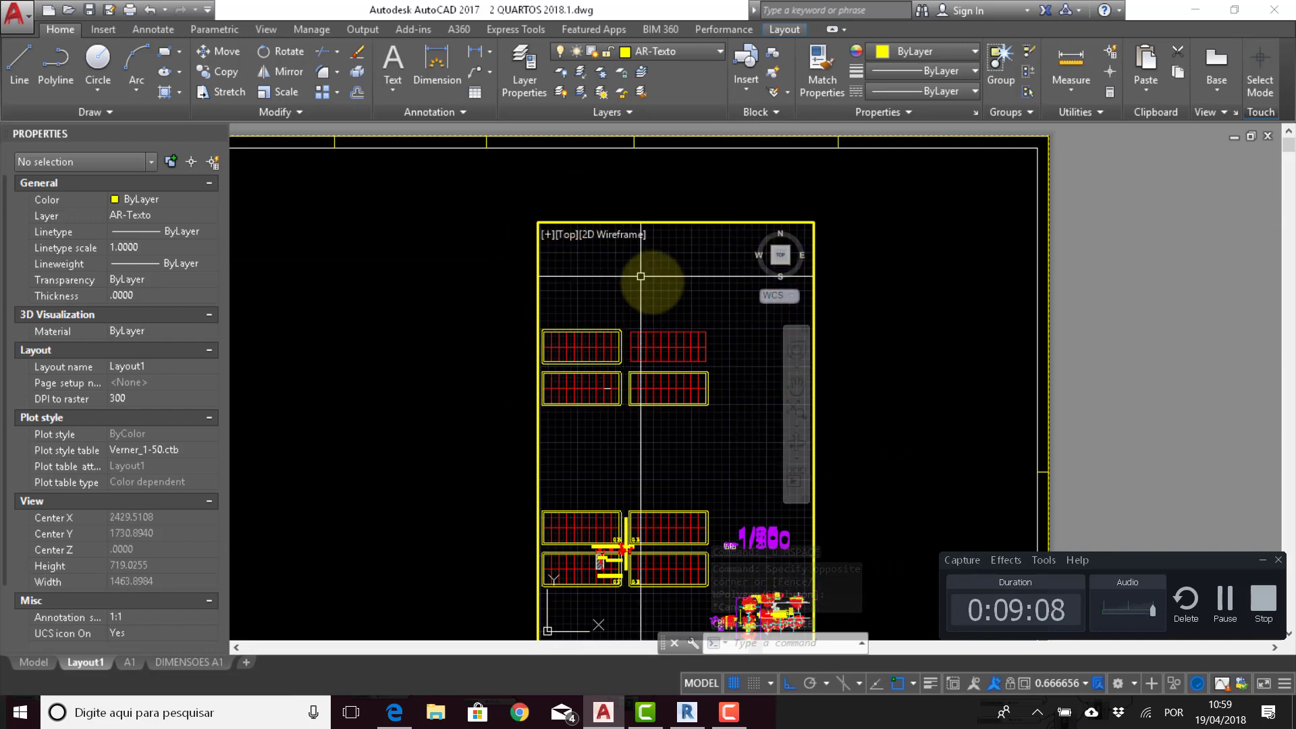
double_click(884, 340)
scroll(870, 325, down, 4)
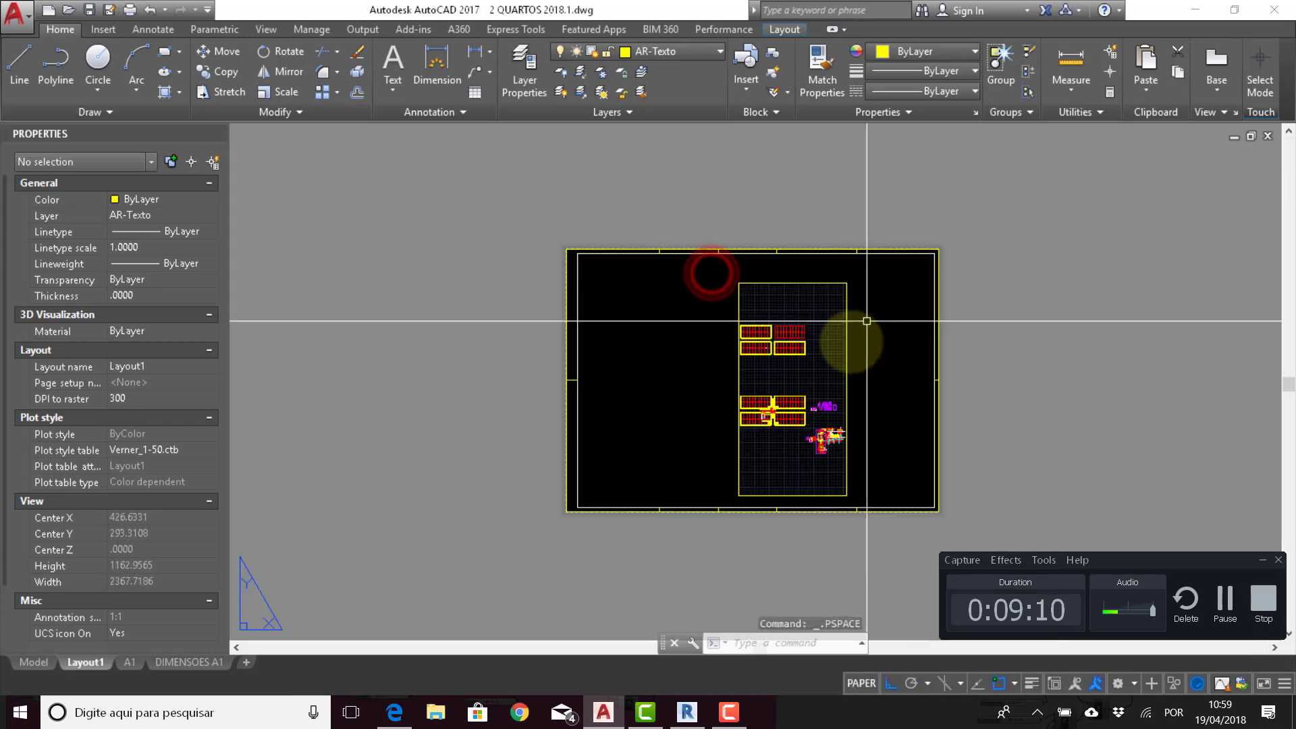
scroll(867, 321, up, 3)
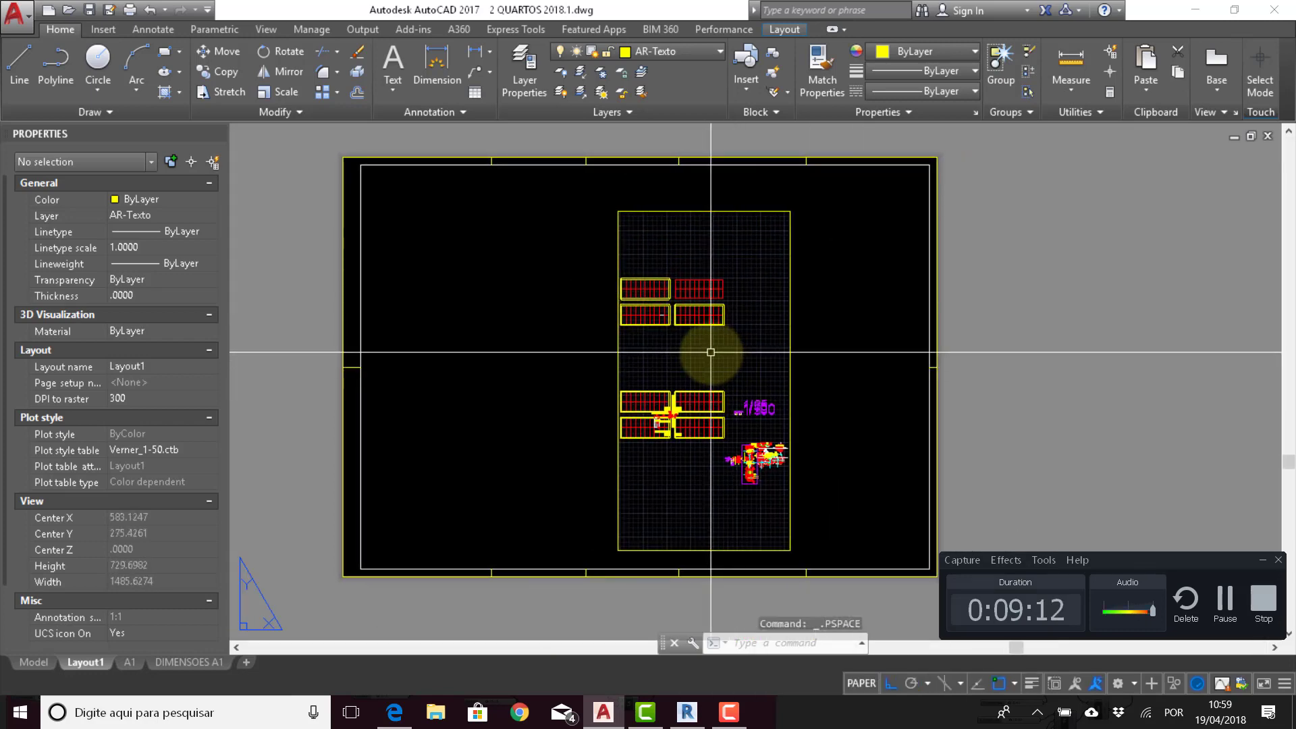
Step: Activate model space inside the viewport and bring the group of house floor plans into its view
double_click(718, 349)
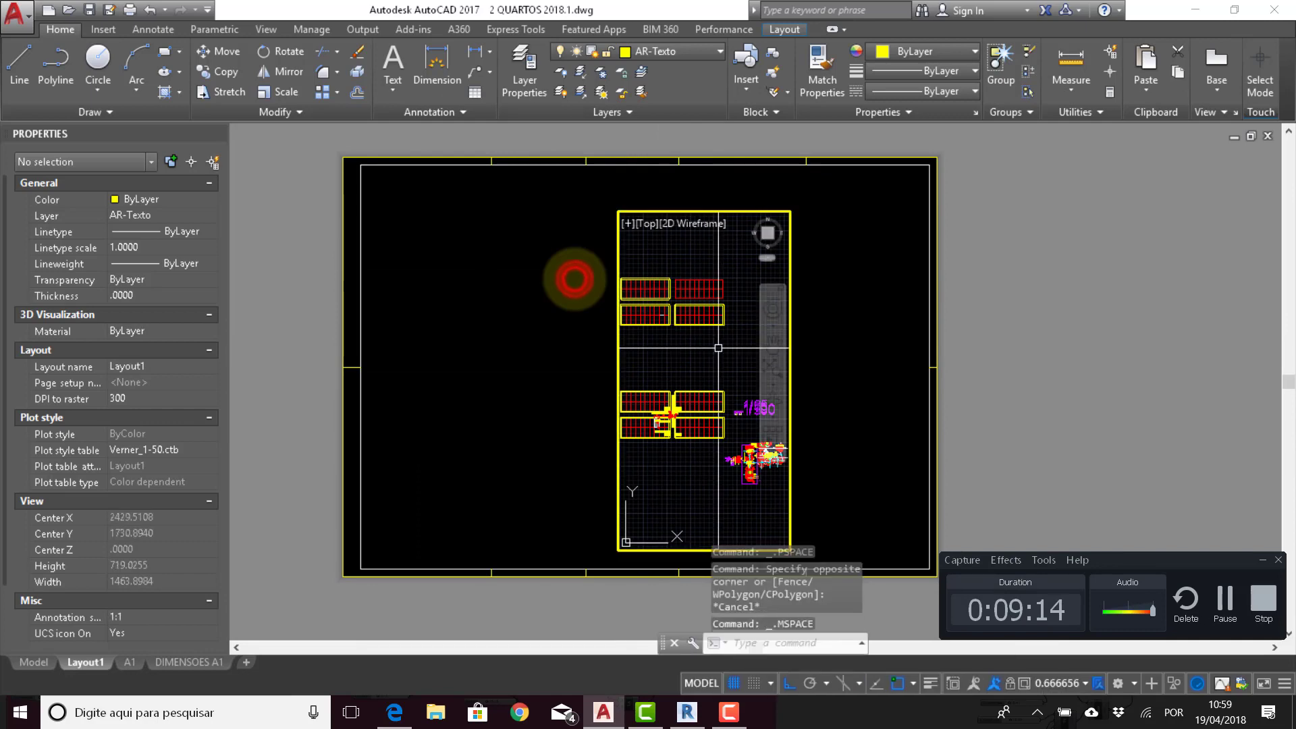
middle_drag(661, 412, 583, 377)
scroll(652, 454, up, 2)
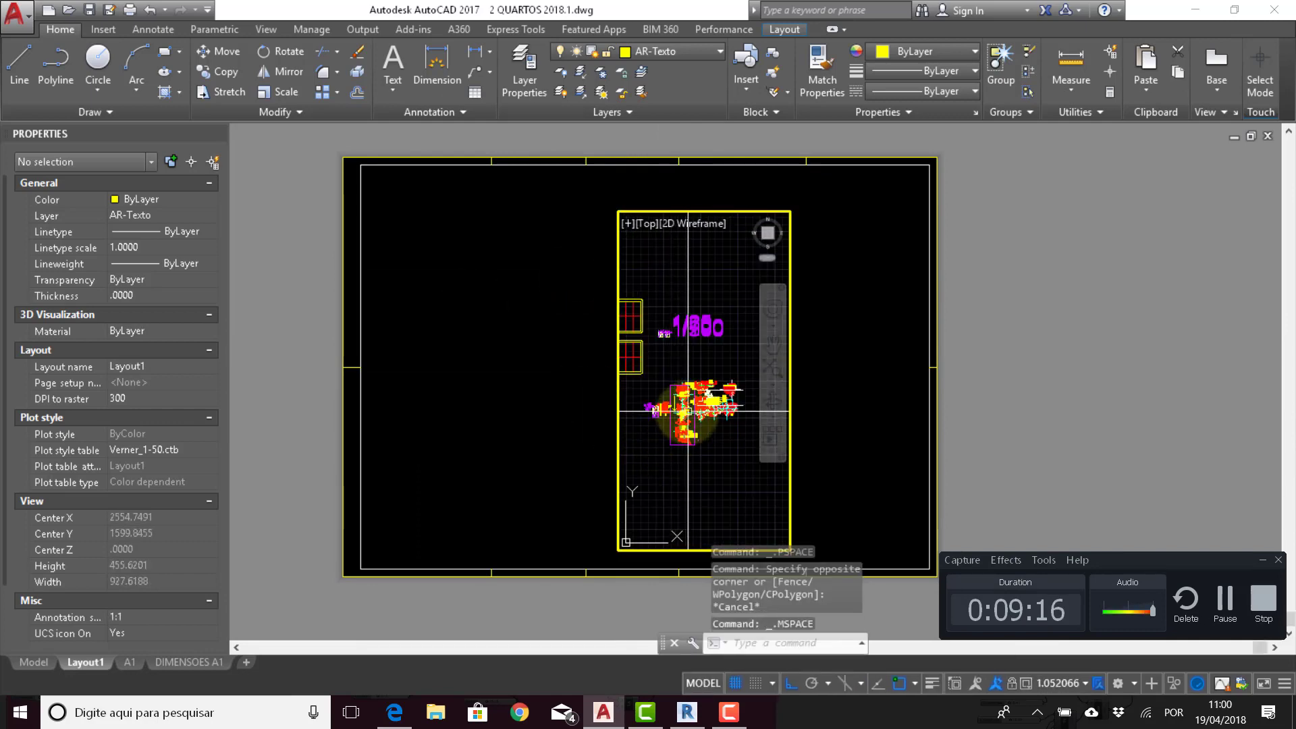
scroll(687, 411, up, 6)
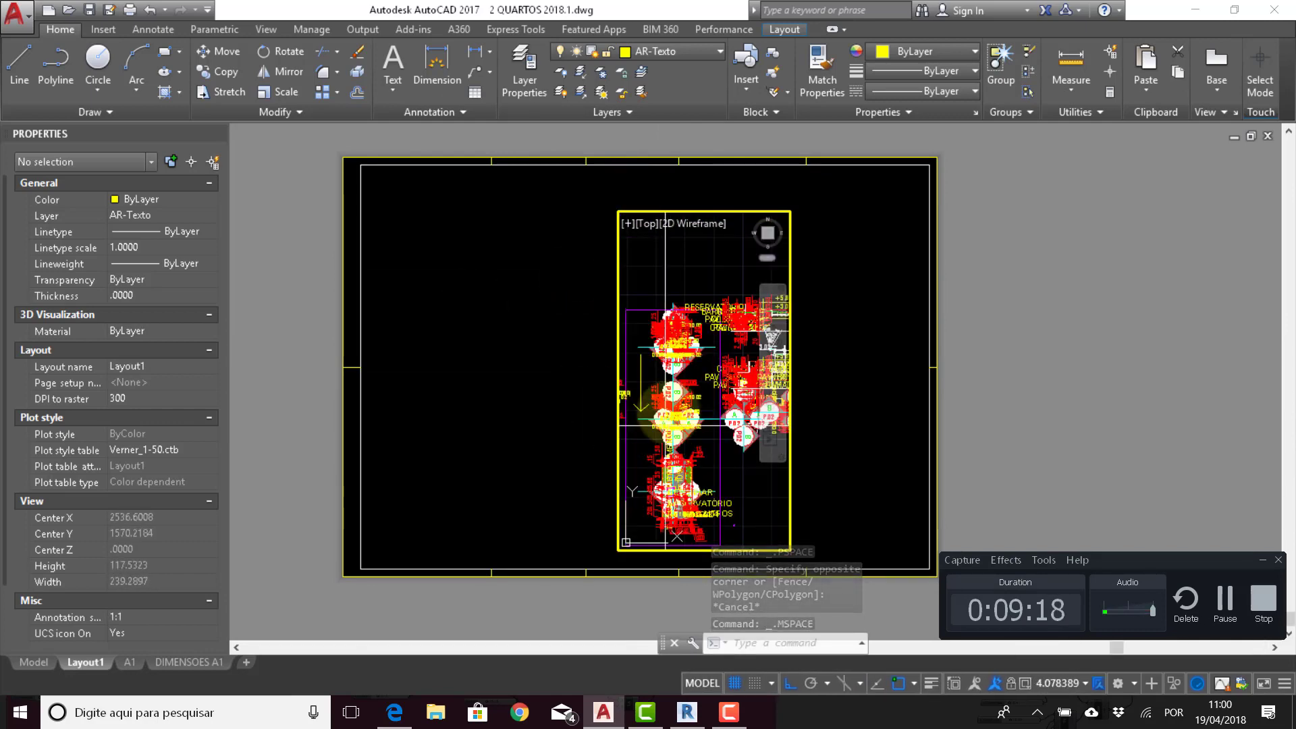
scroll(665, 425, up, 4)
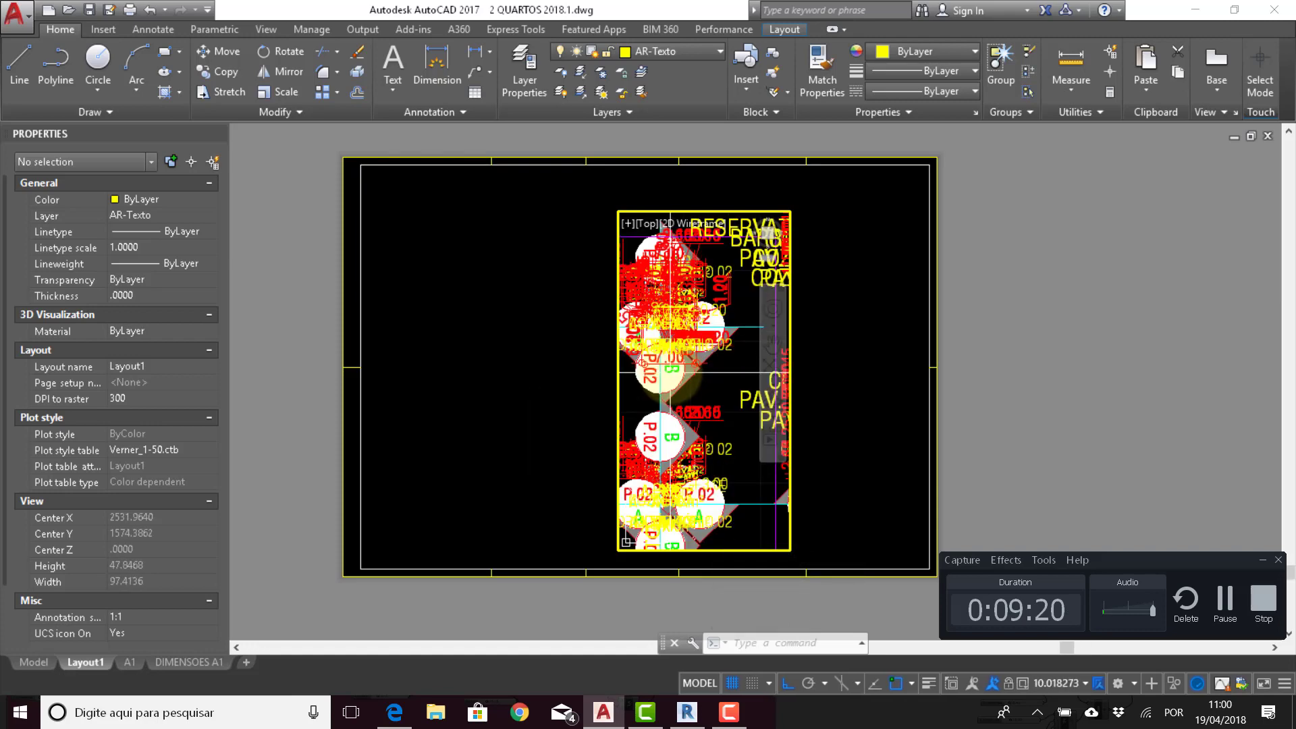
scroll(733, 392, down, 2)
middle_drag(730, 390, 676, 372)
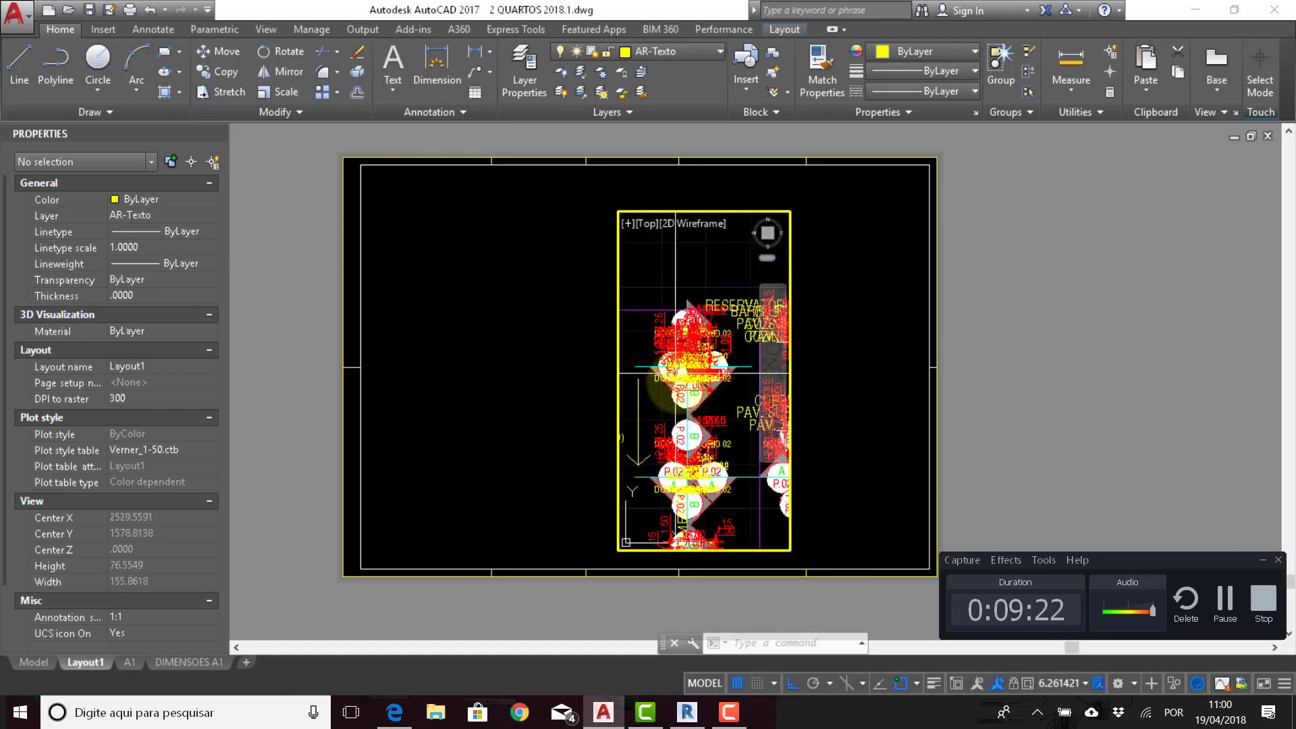
Step: Set the viewport scale to 1/50 and shift the floor plan into the viewport's lower part
click(1066, 684)
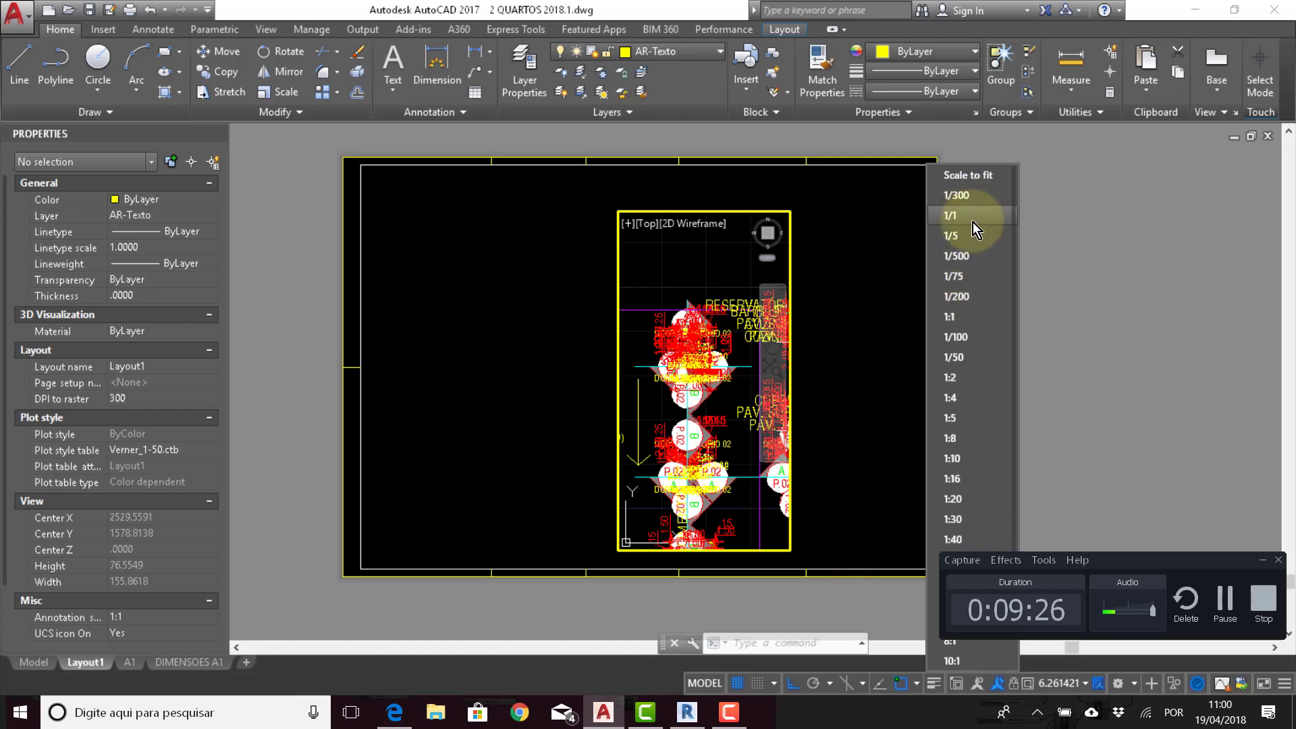
click(946, 357)
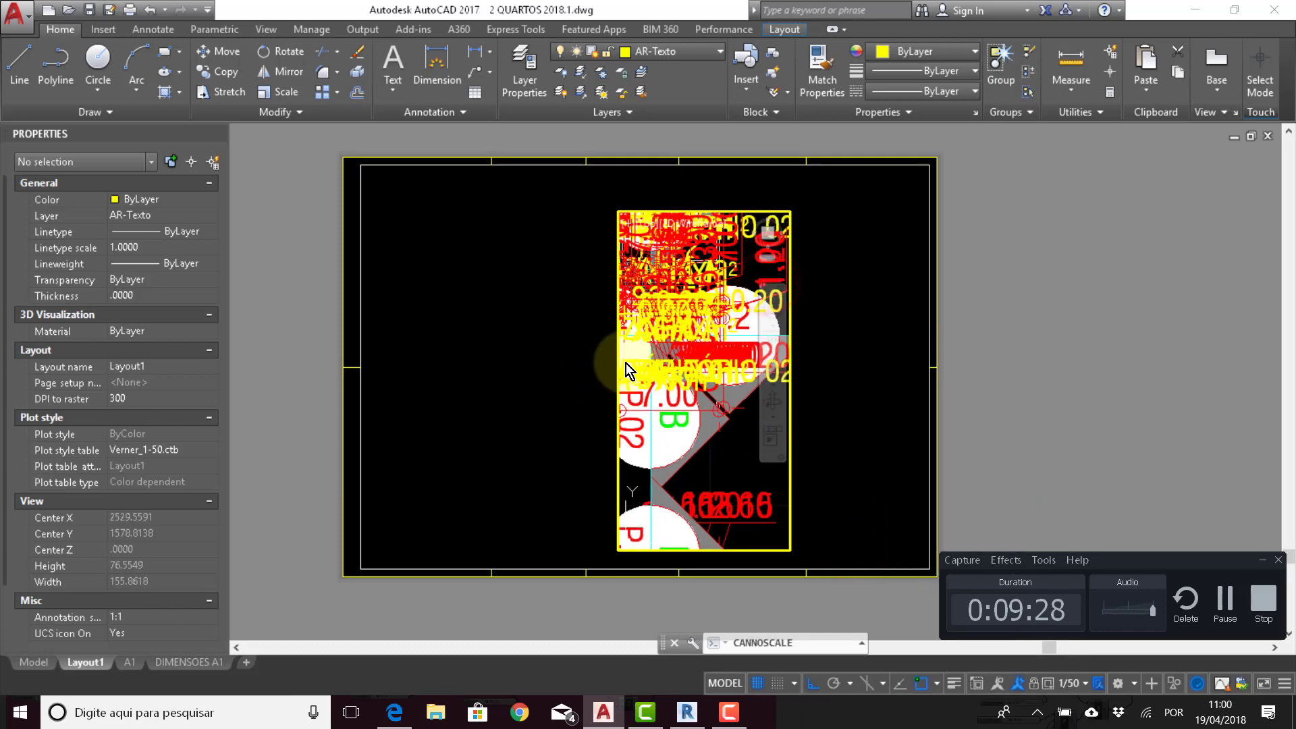
middle_drag(658, 373, 664, 445)
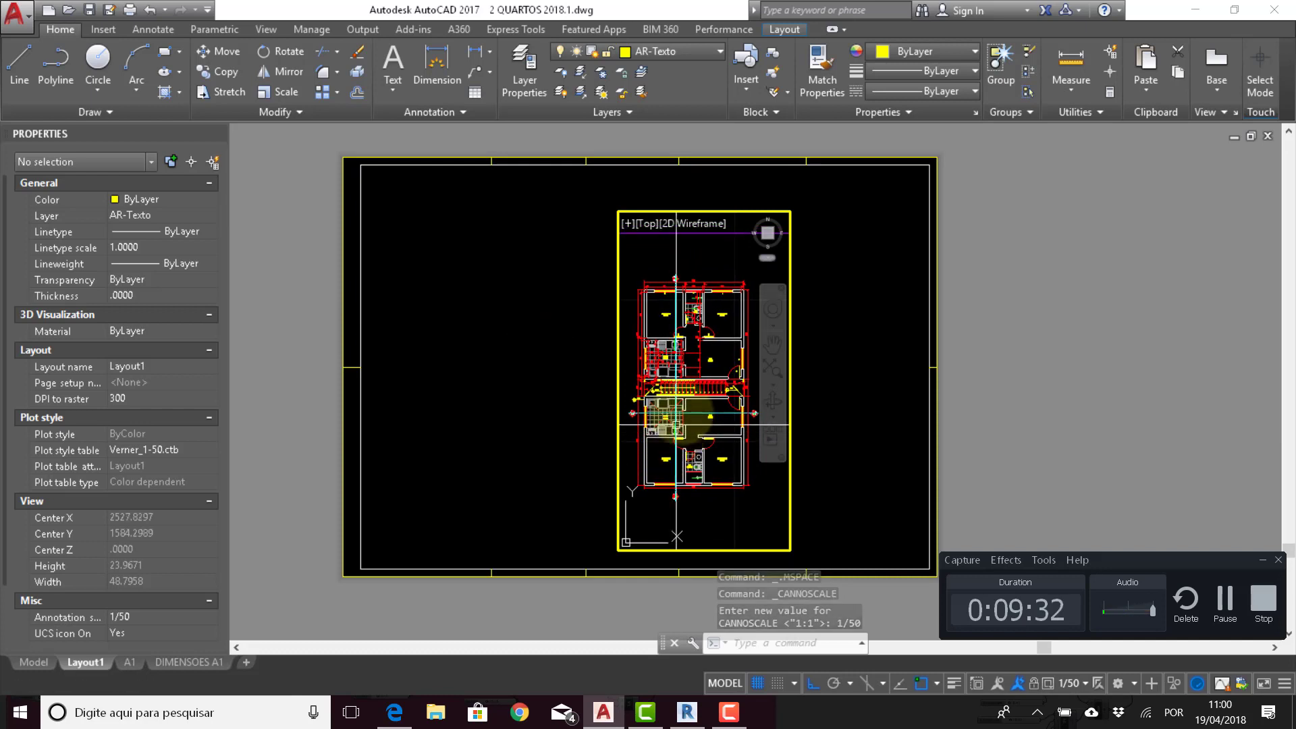
middle_drag(676, 402, 673, 447)
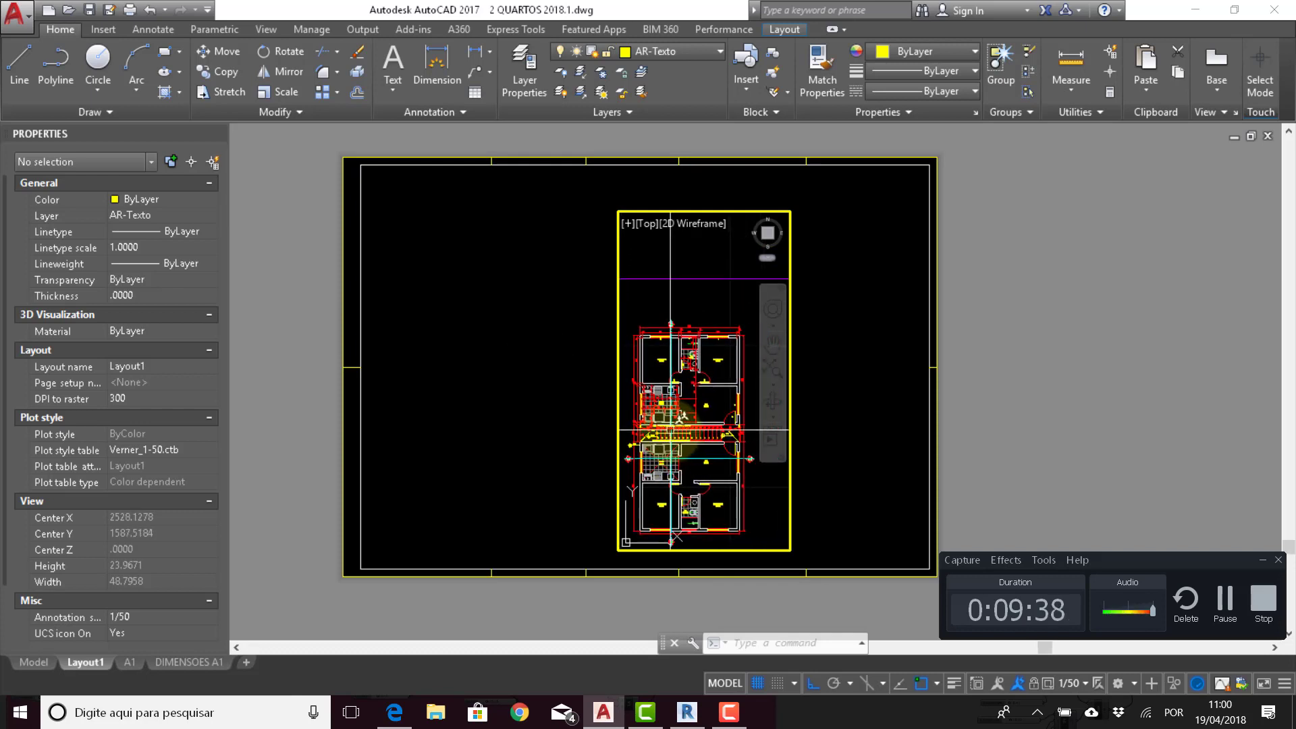
Step: Reapply the 1/50 viewport scale, then shrink and shift the floor plan by zooming and panning inside the viewport
click(1075, 678)
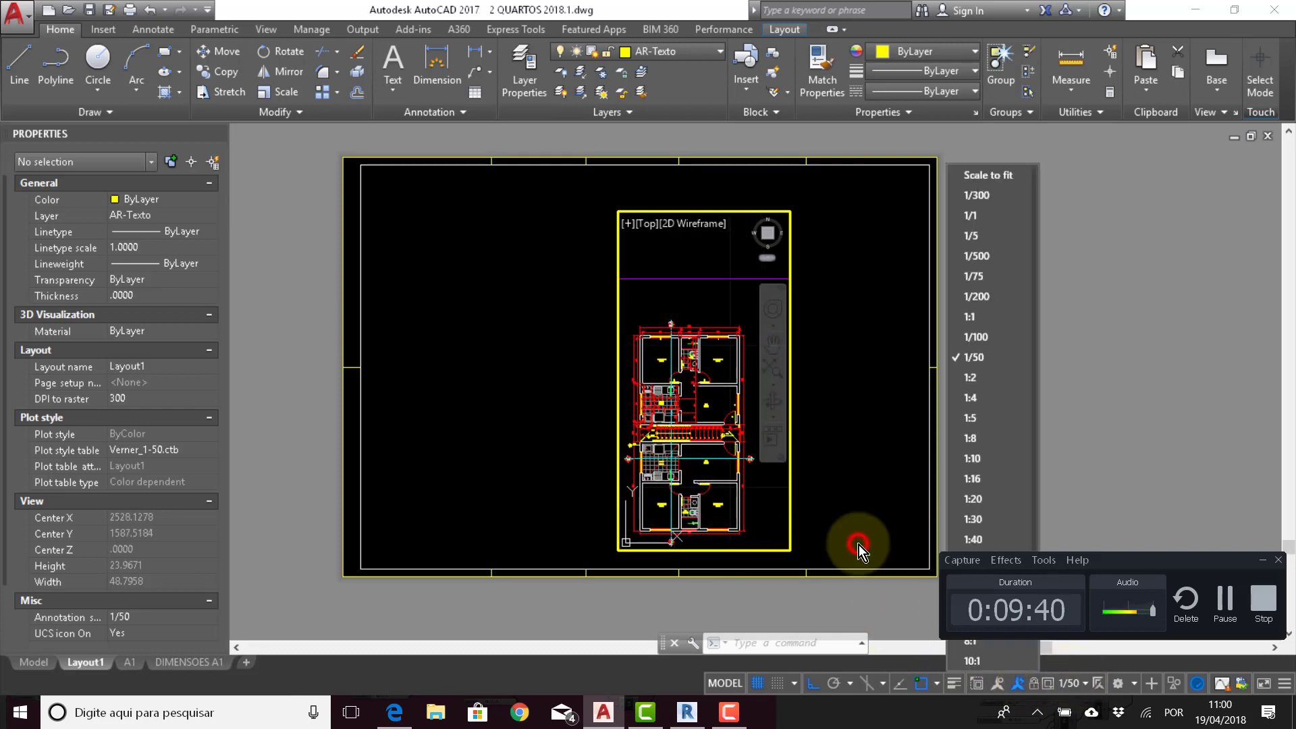
click(774, 289)
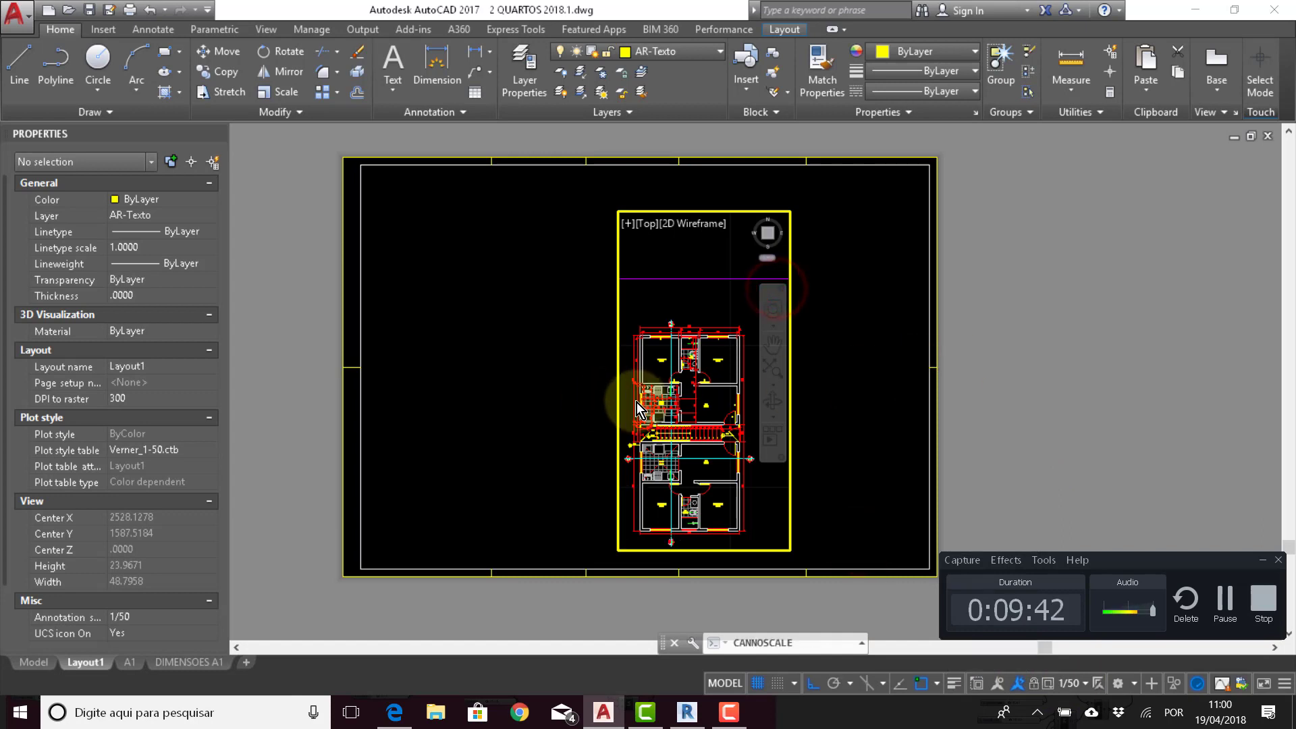
scroll(662, 396, down, 2)
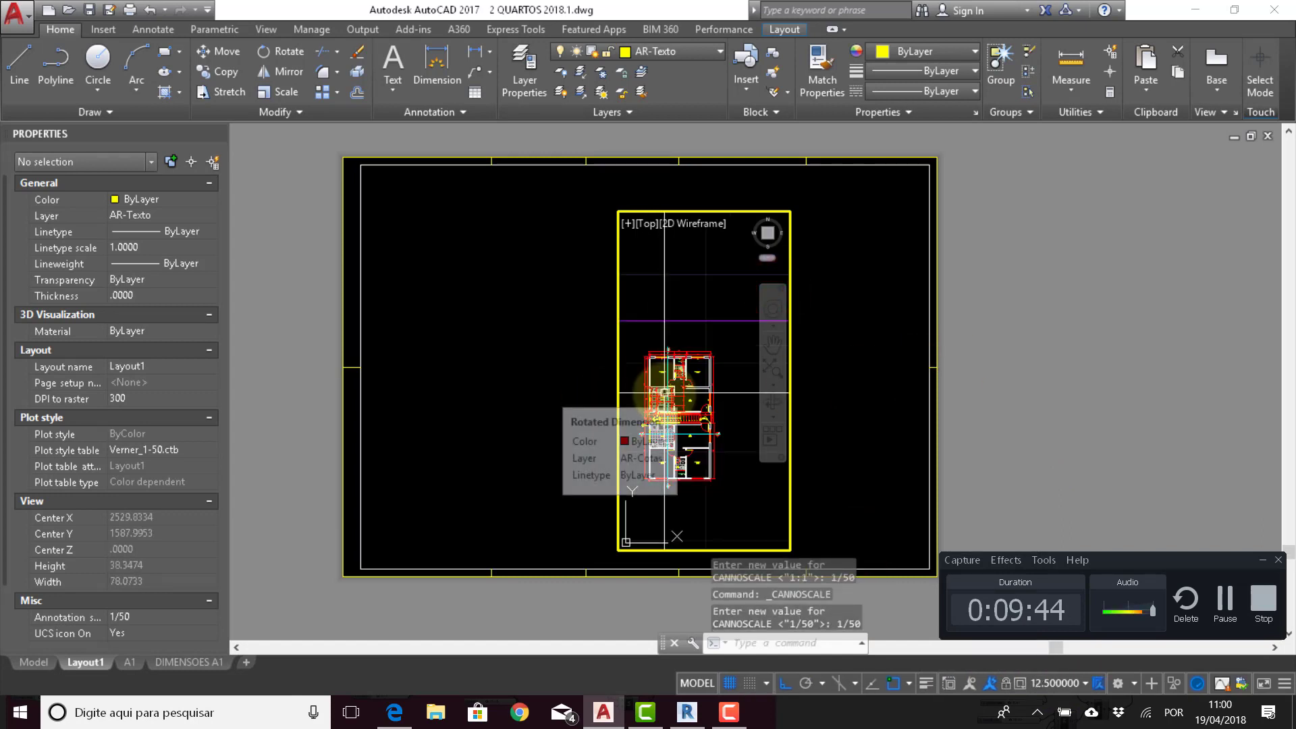
click(1065, 685)
click(750, 469)
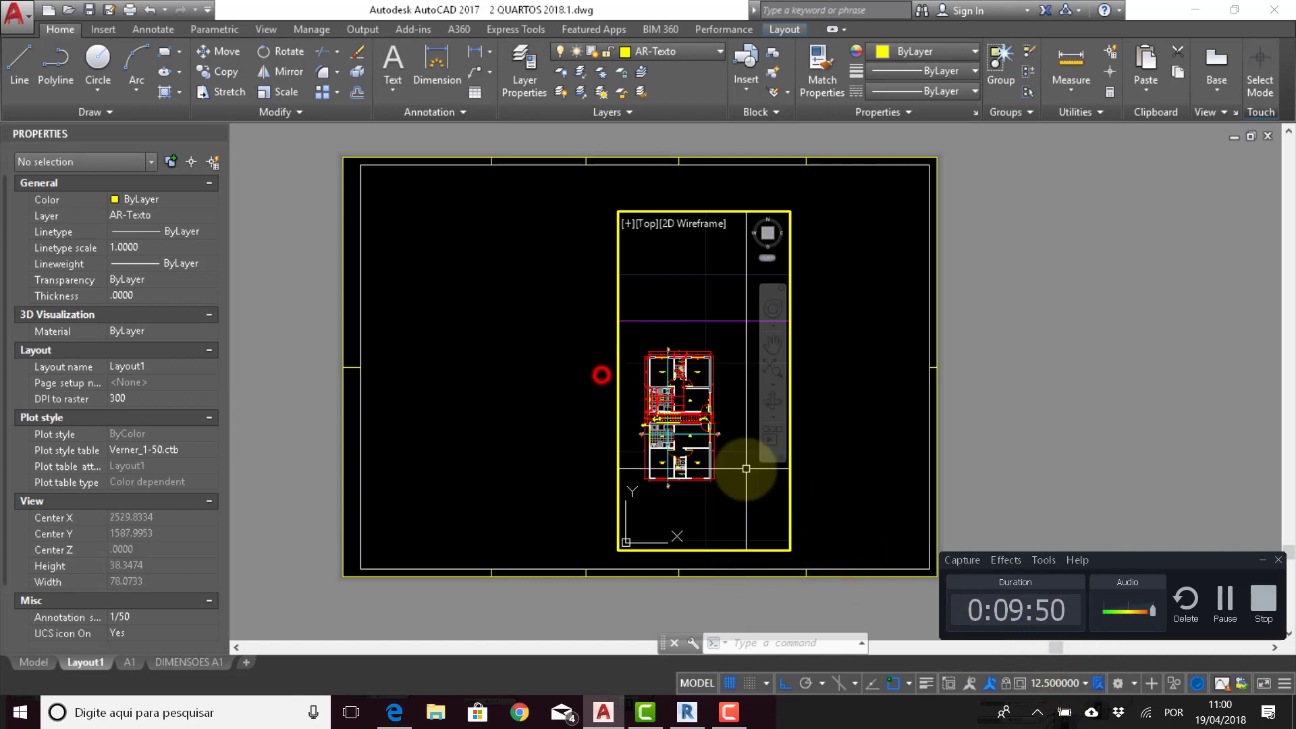
middle_drag(740, 470, 764, 477)
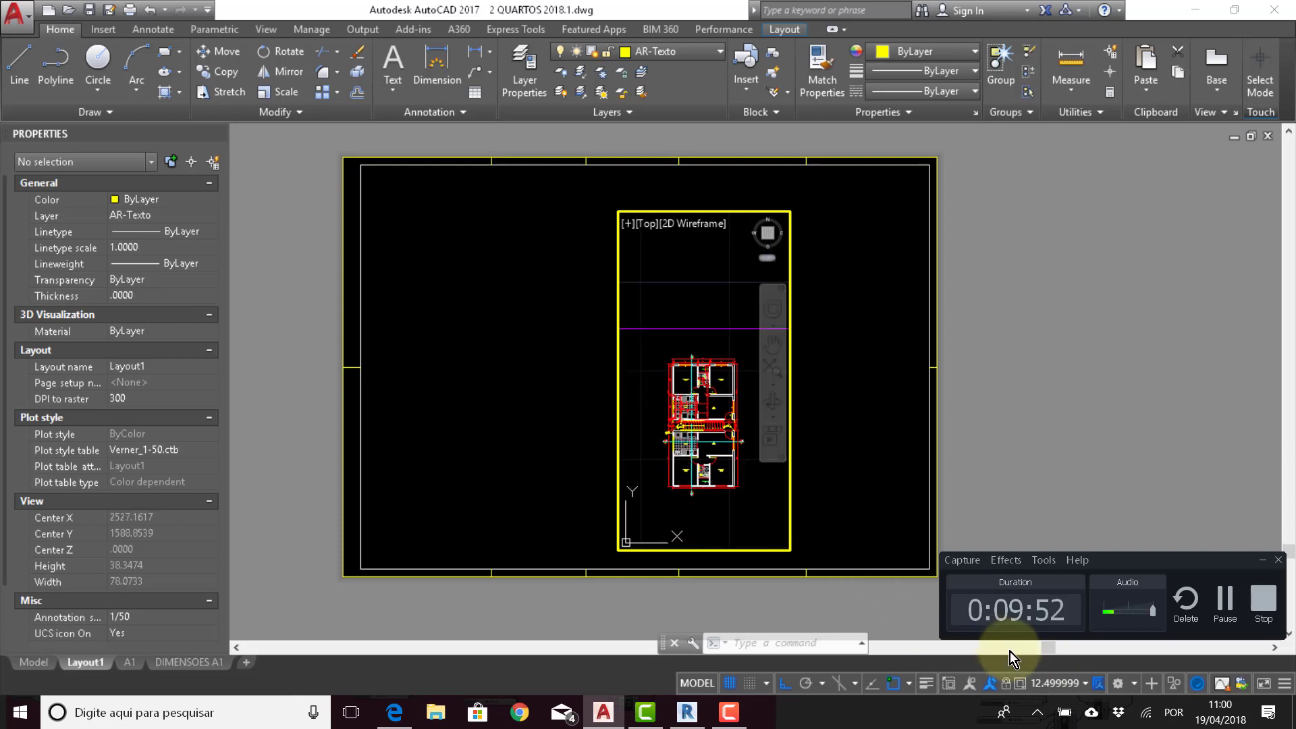
Step: Restore the viewport scale to 1/50 and reposition the floor plan so it fits entirely within the viewport
click(848, 550)
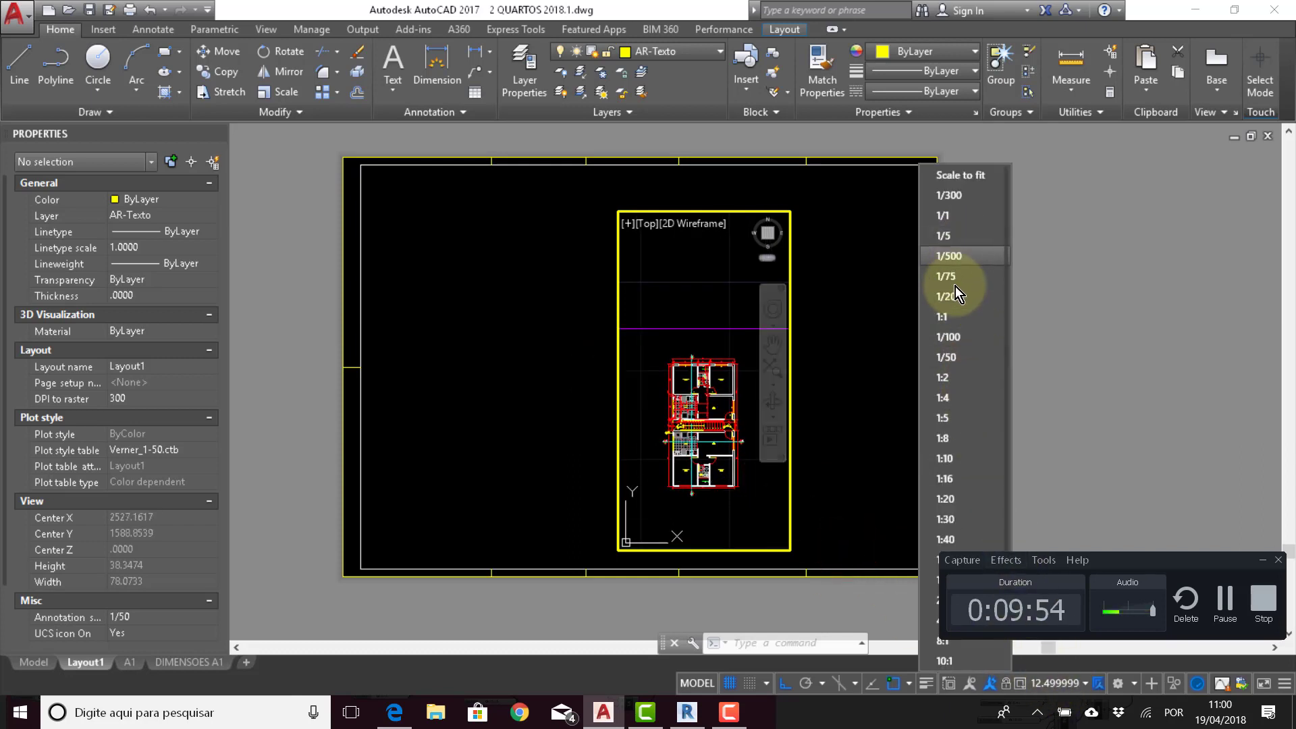
click(944, 356)
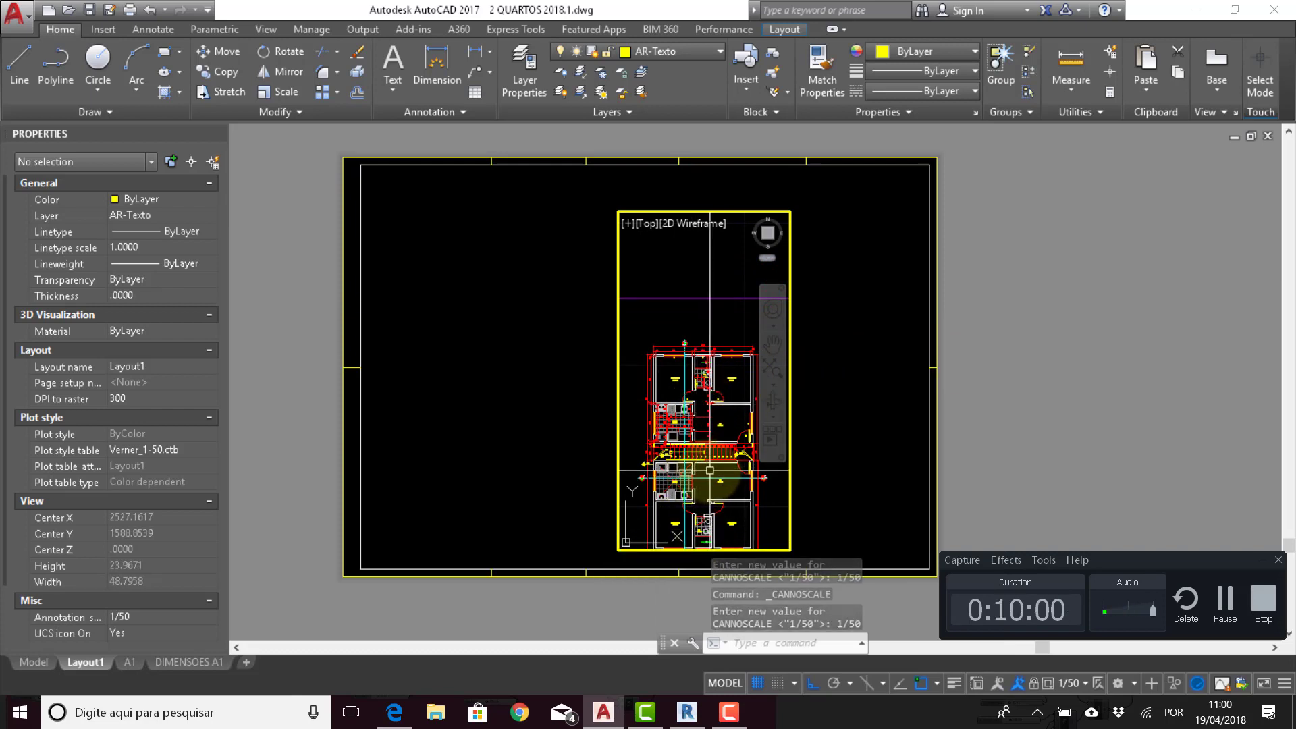
middle_drag(709, 471, 710, 470)
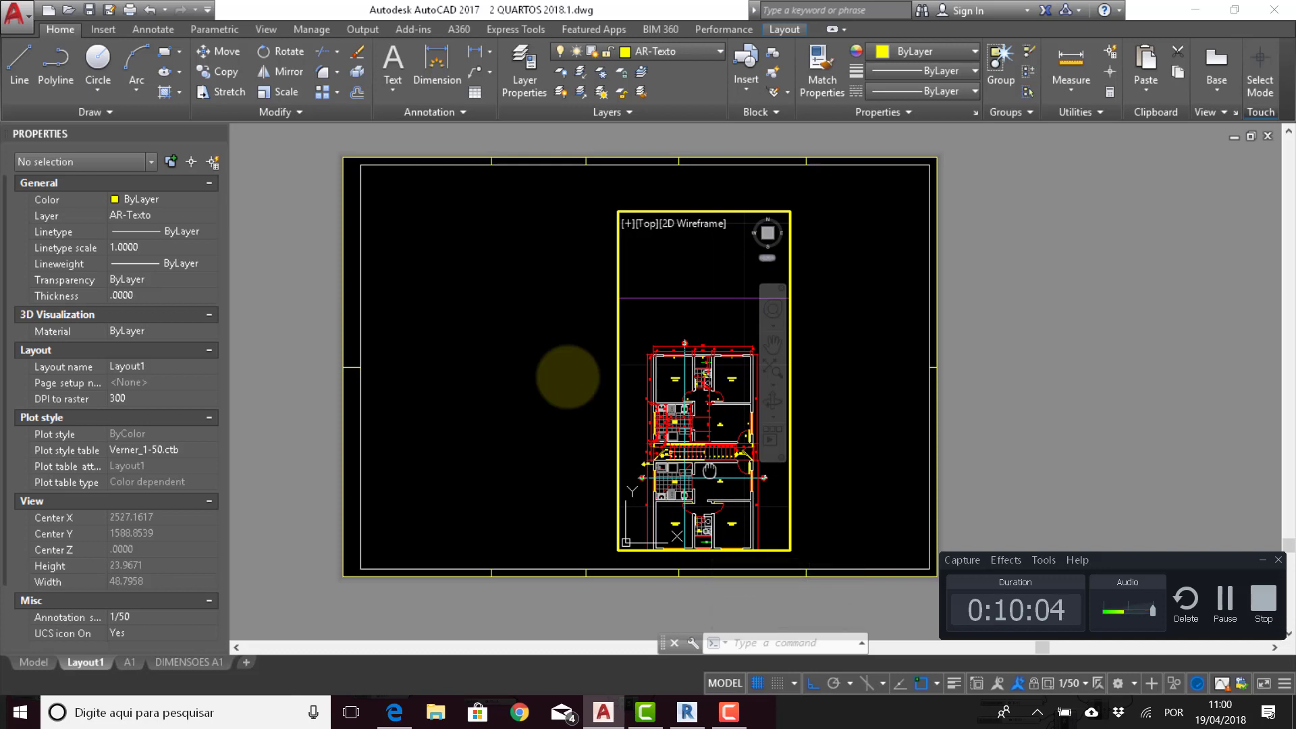
middle_drag(709, 470, 711, 439)
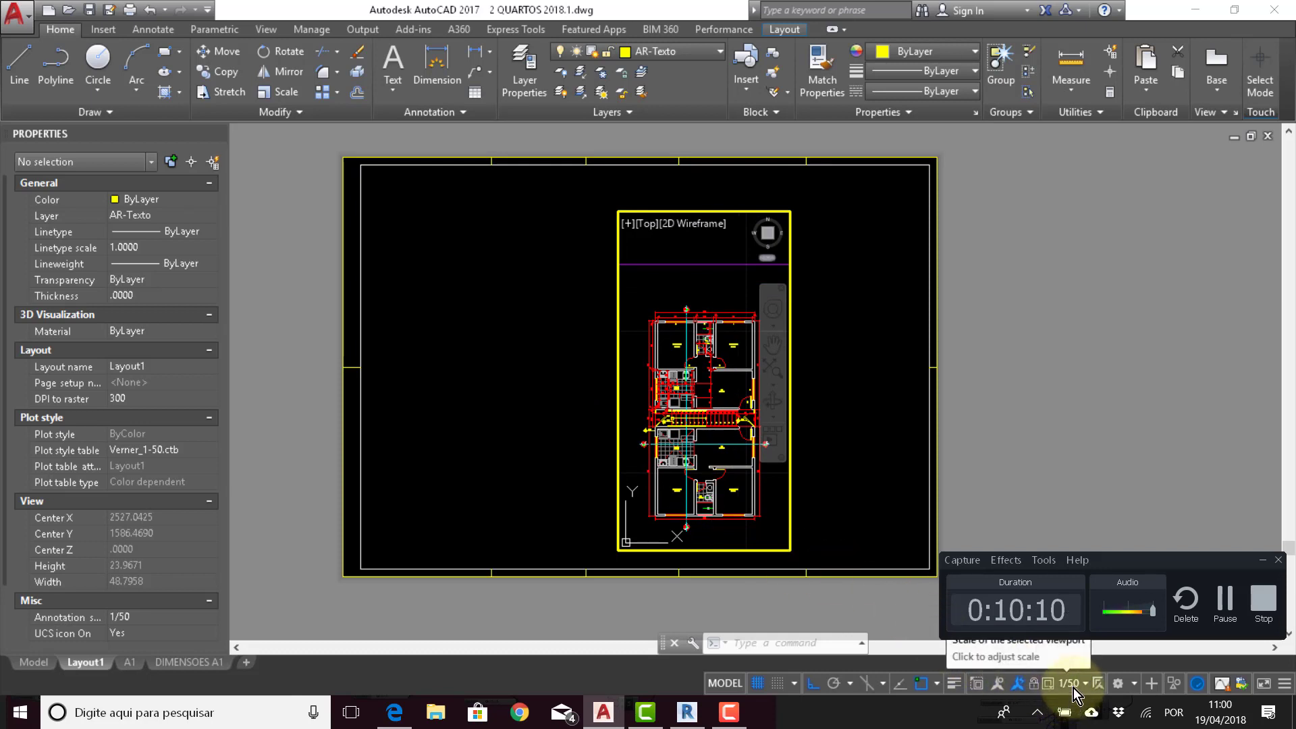
Step: Return to paper space and lower the viewport's top edge to just above the floor plan, making it about 356 mm high
double_click(845, 412)
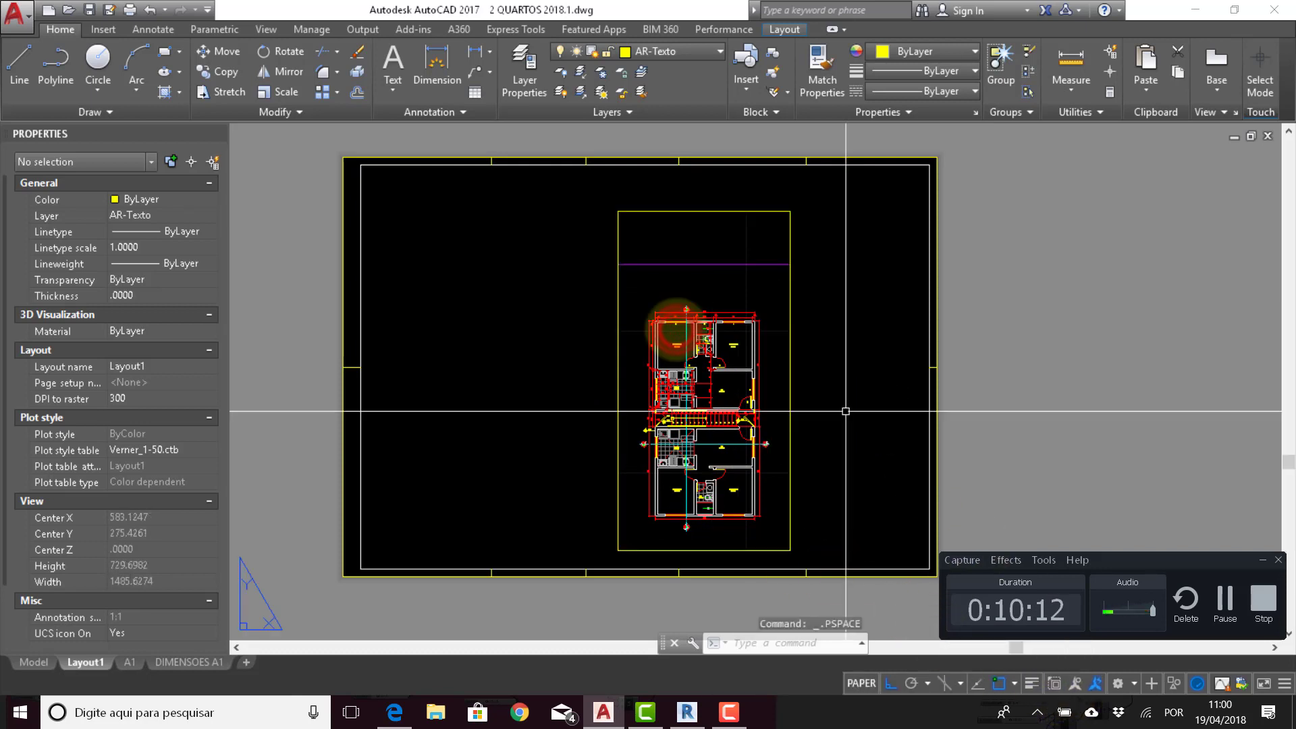
click(728, 212)
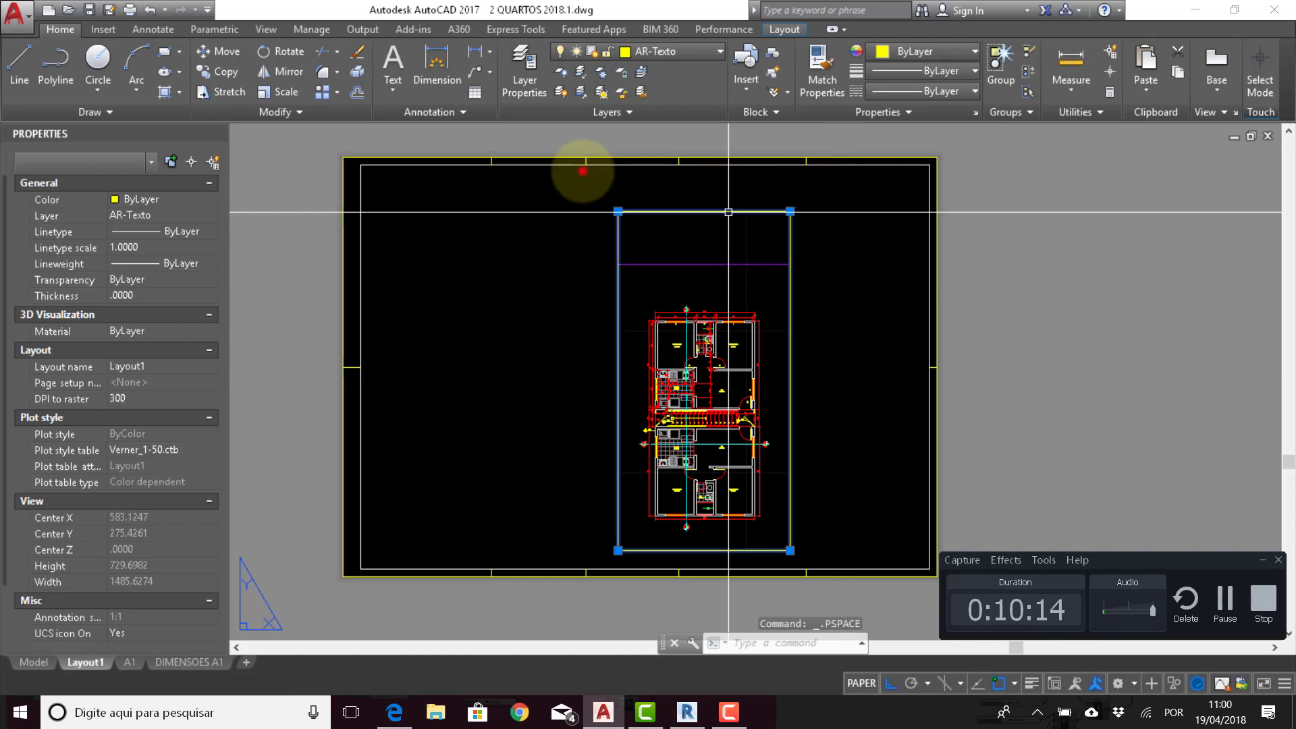
click(617, 211)
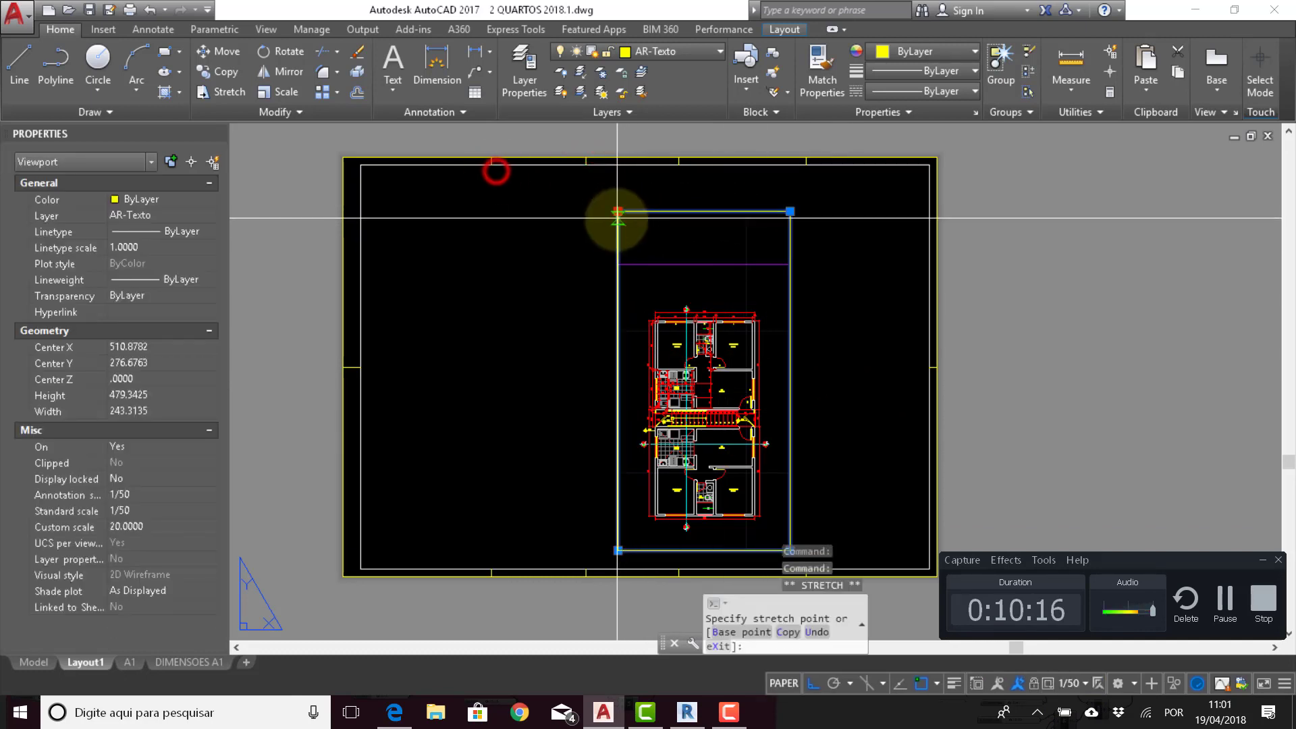
click(608, 297)
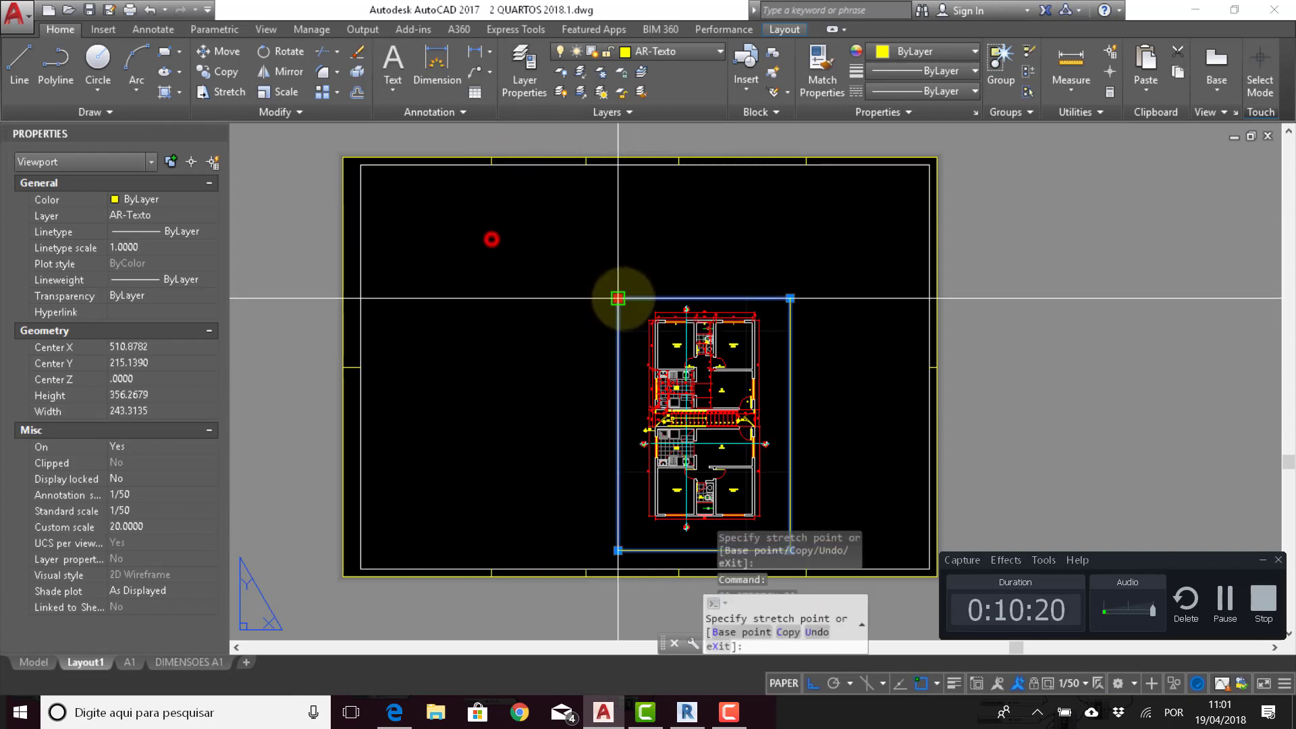
Step: Tighten the viewport's left, right and bottom edges around the floor plan, making it about 193 mm wide and 331 mm high
click(638, 297)
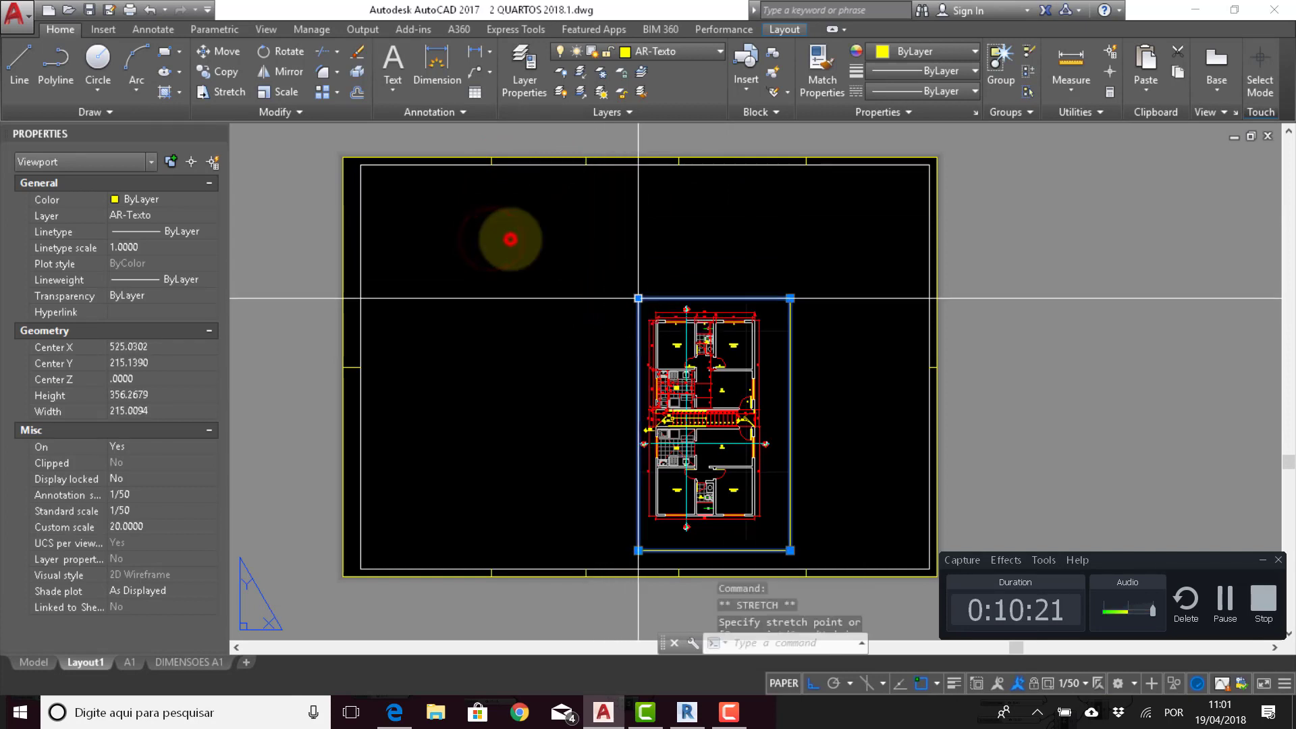
click(791, 298)
click(775, 298)
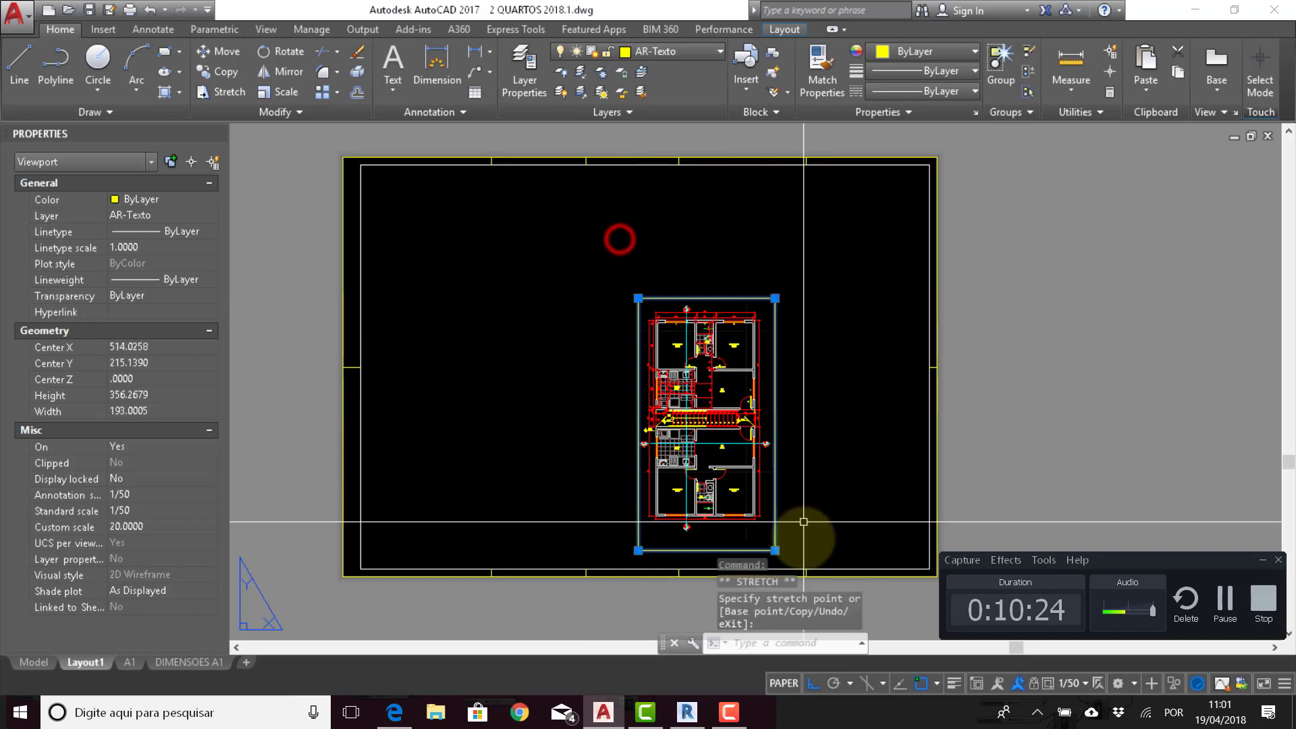
click(775, 550)
scroll(776, 540, up, 4)
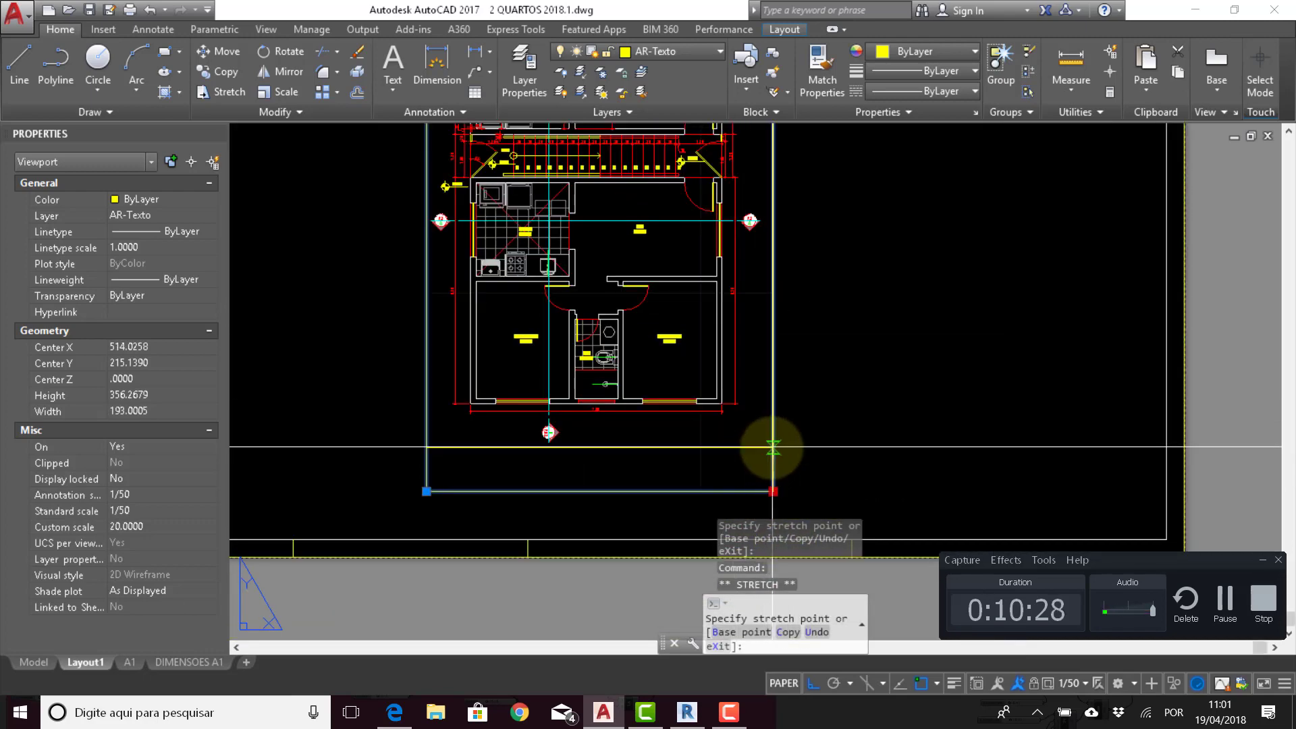
click(769, 446)
scroll(630, 330, down, 4)
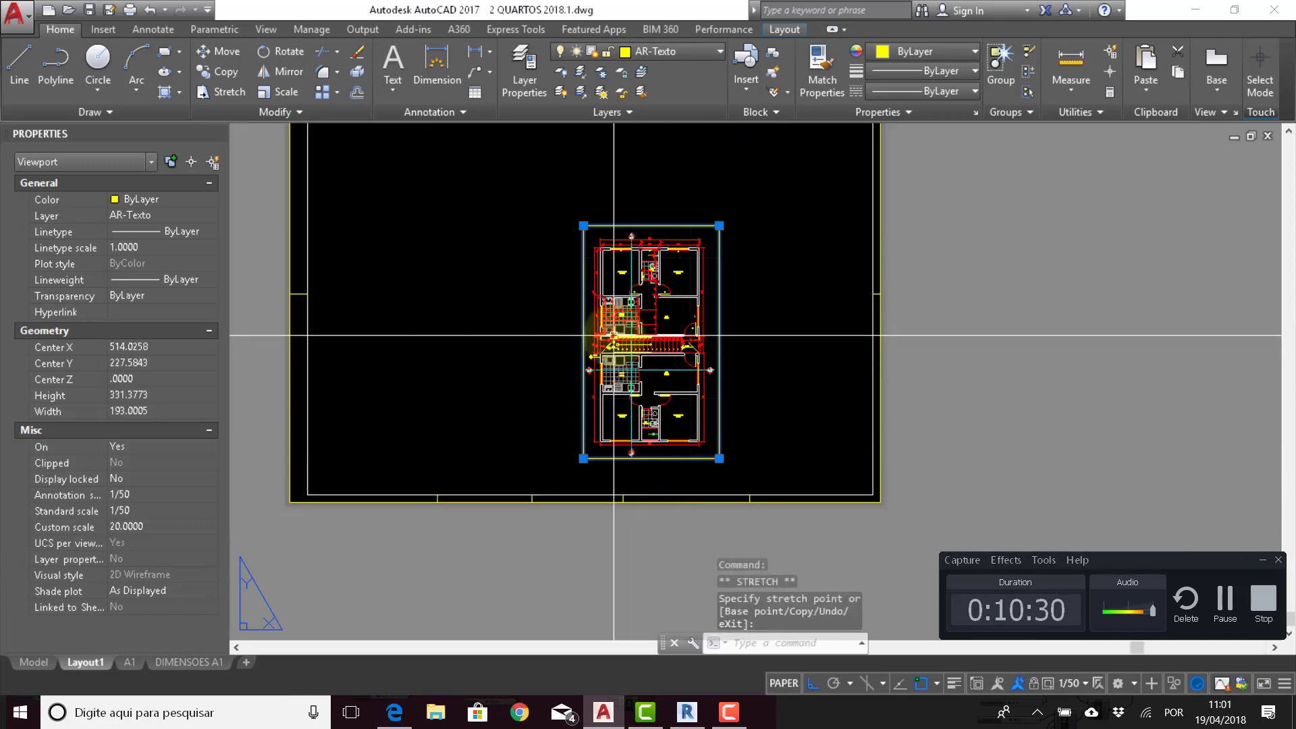
middle_drag(631, 330, 680, 409)
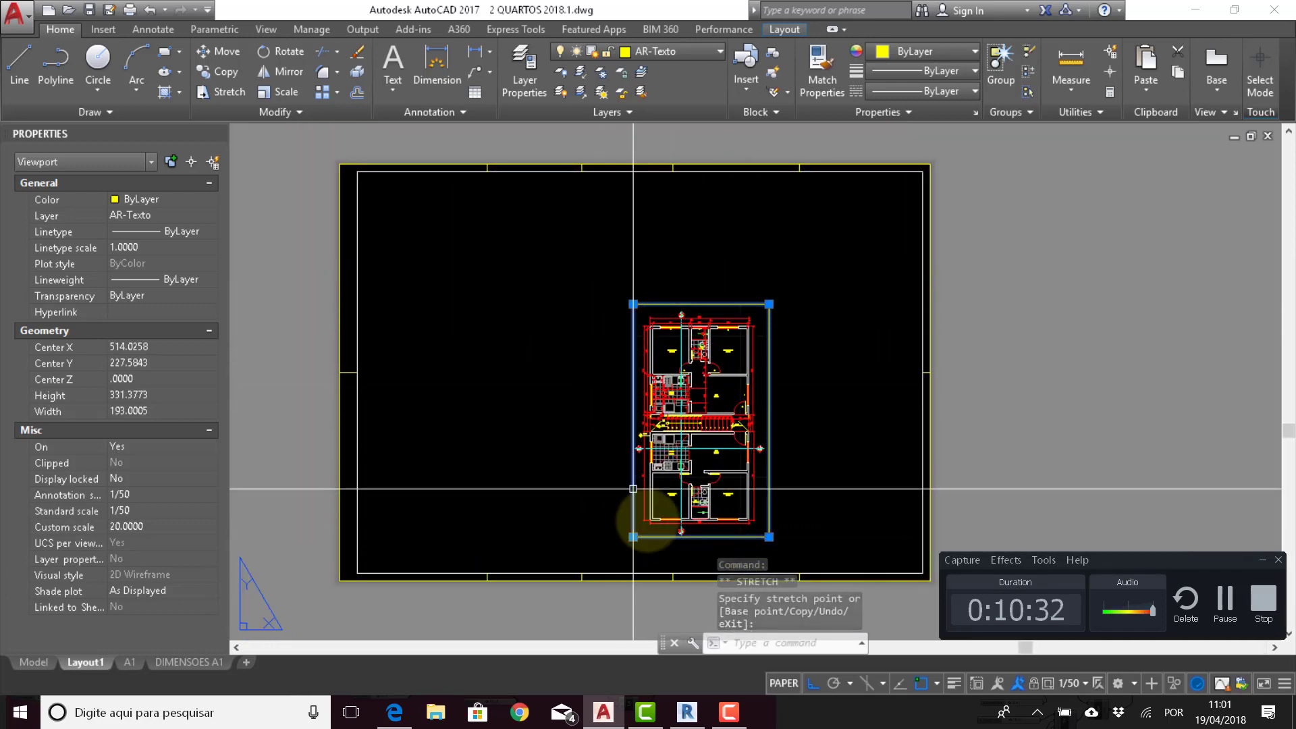
Step: Assign the floor plan viewport to the Defpoints layer and deselect it
click(678, 56)
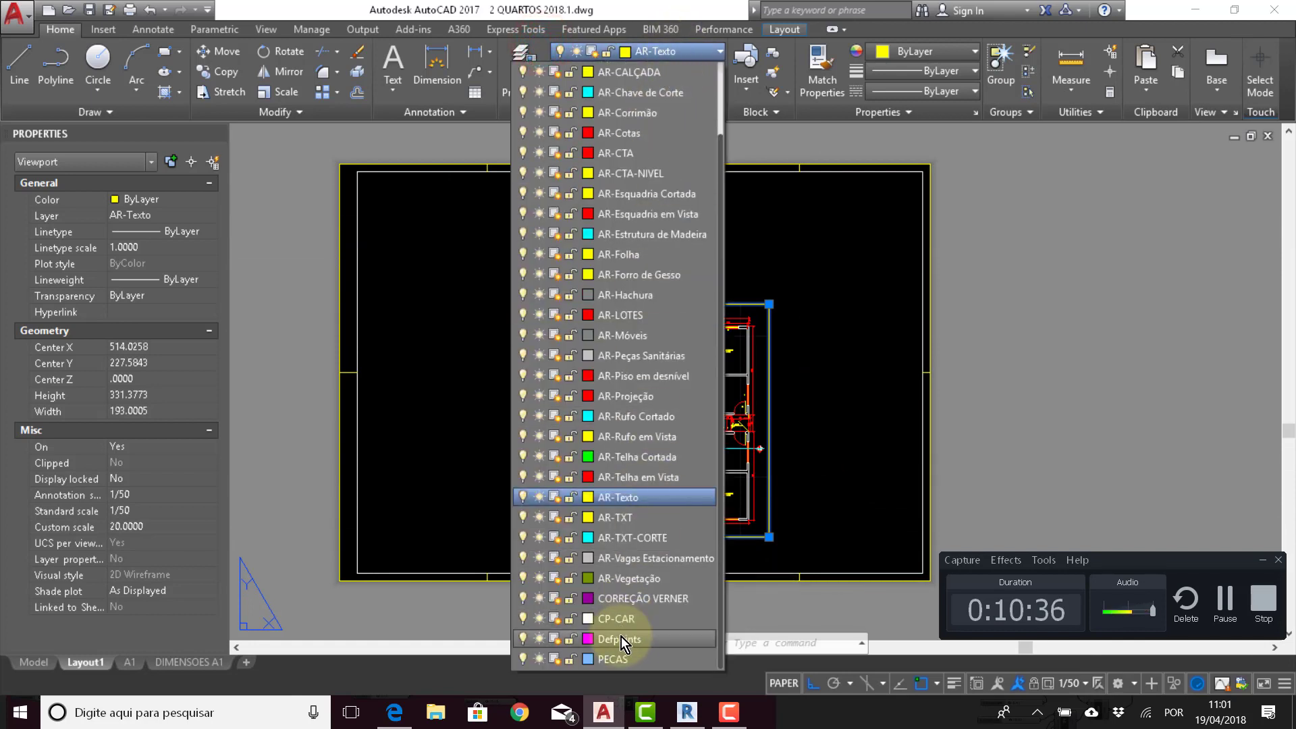
click(496, 509)
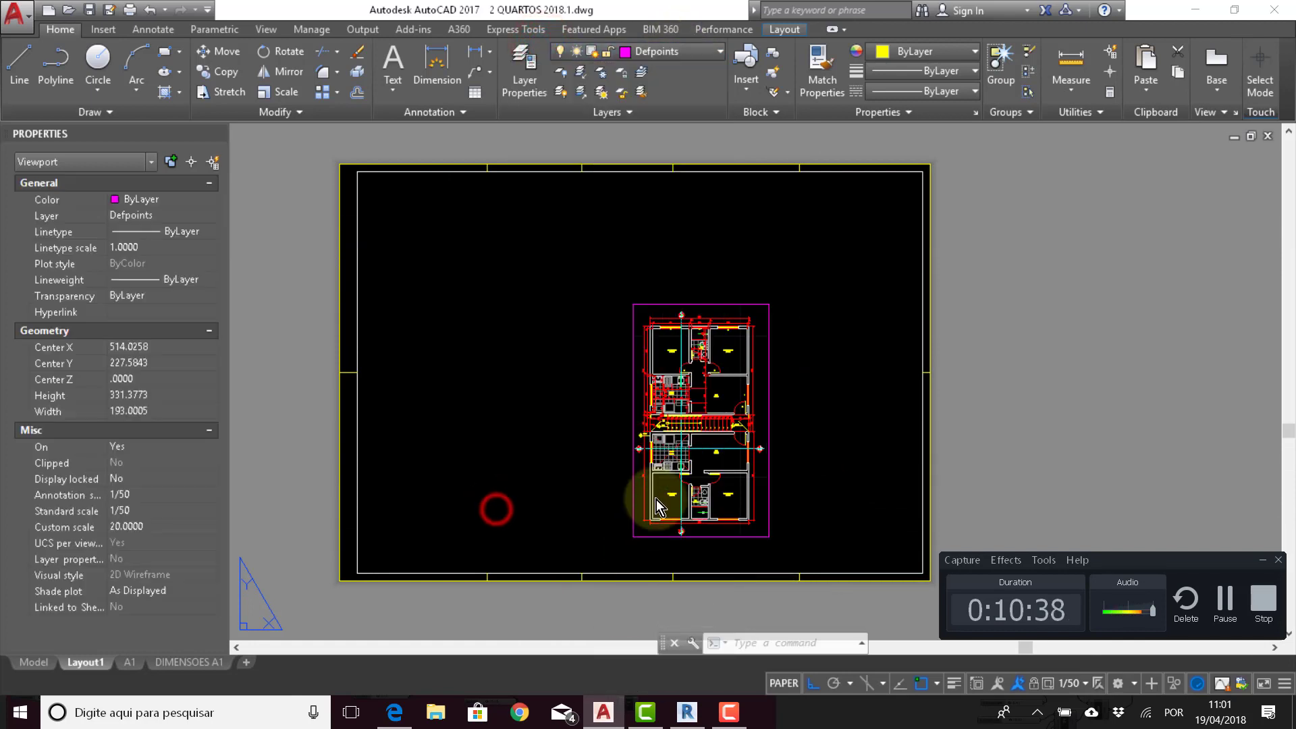
key(Escape)
Step: Examine the floor plan viewport's placement on the sheet and the free space around it
middle_drag(664, 394, 681, 401)
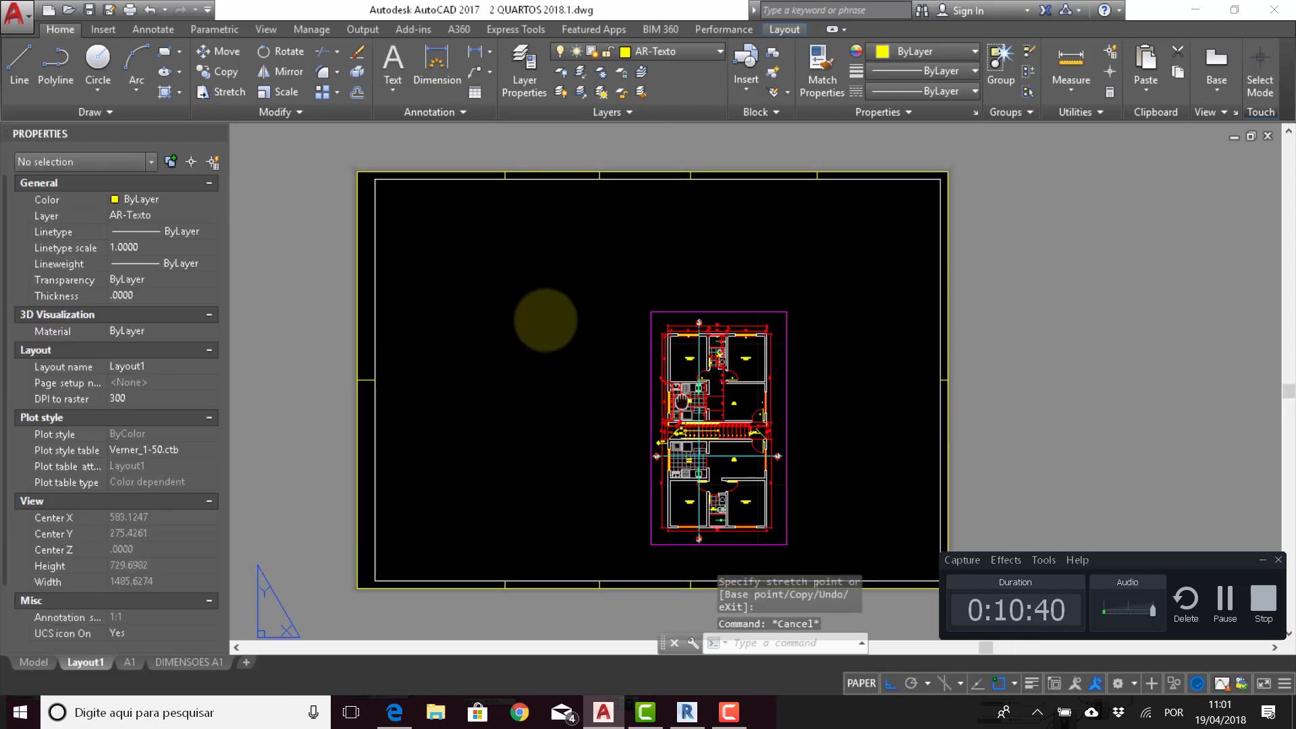
middle_drag(545, 320, 625, 376)
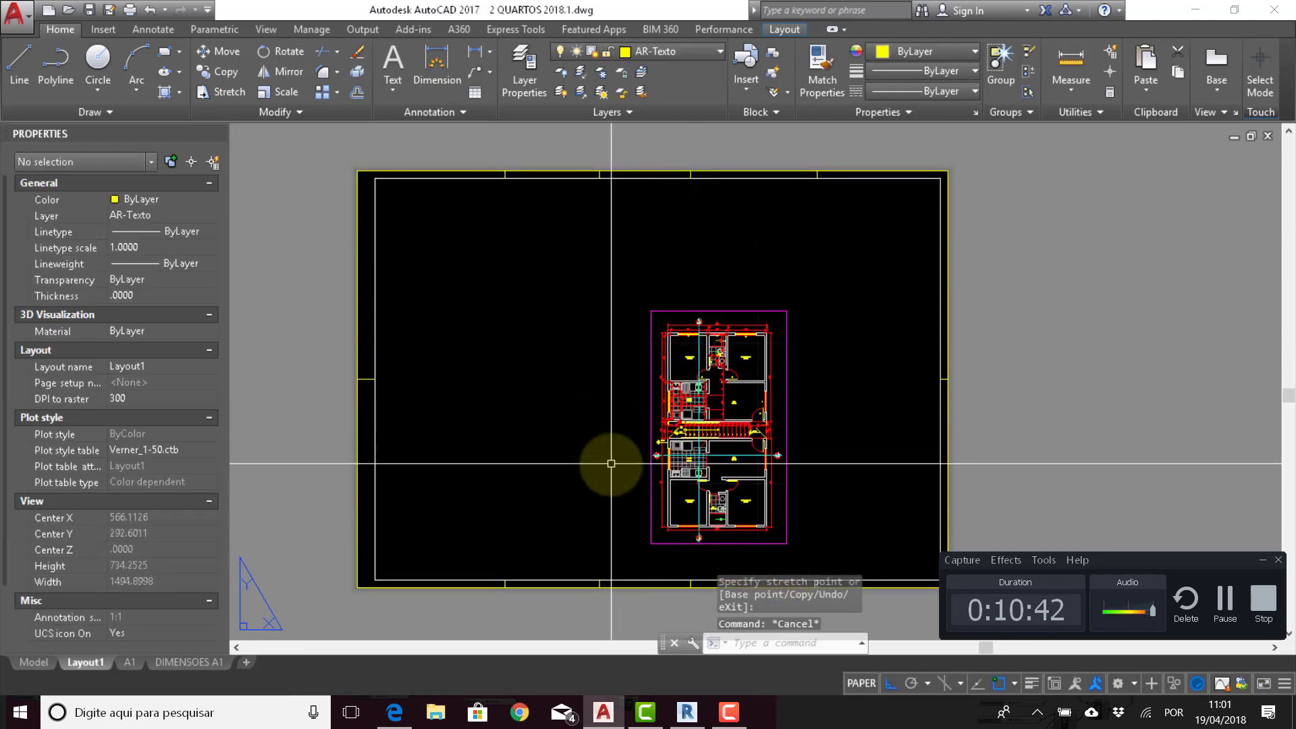
middle_drag(677, 435, 705, 411)
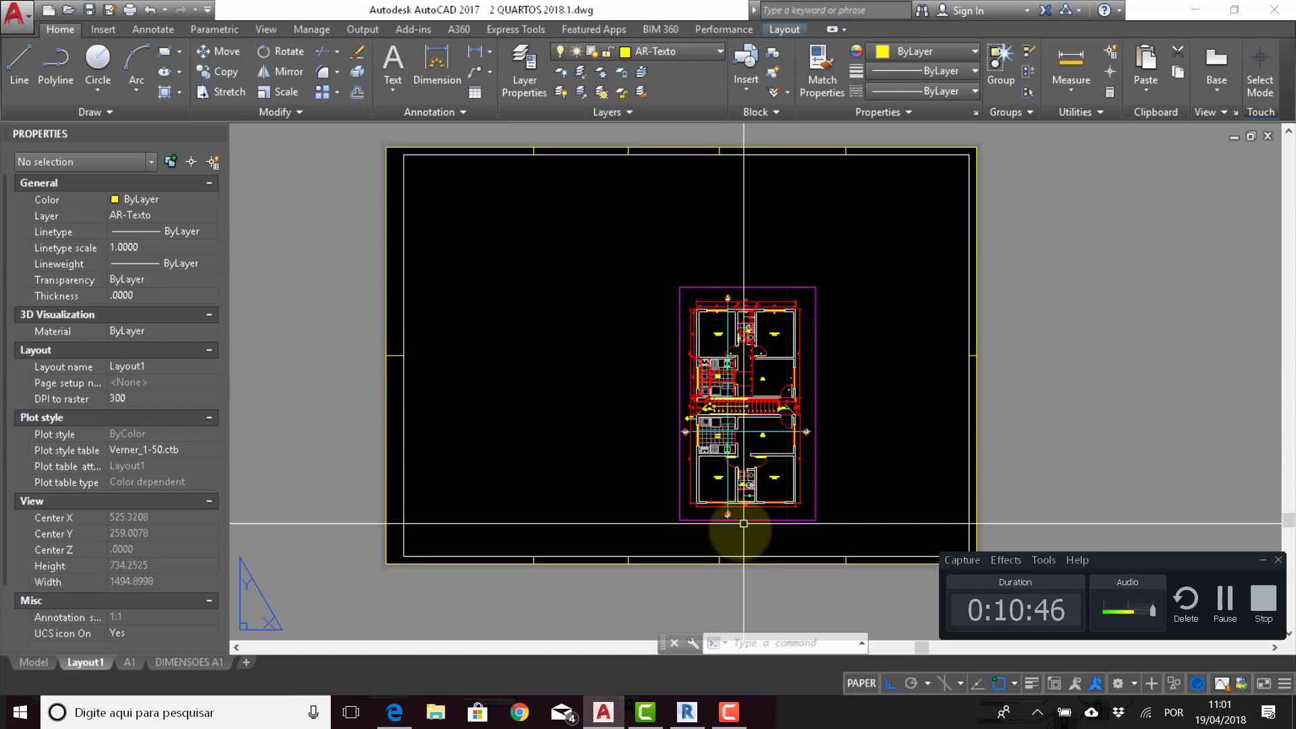
scroll(744, 520, up, 4)
scroll(709, 419, down, 4)
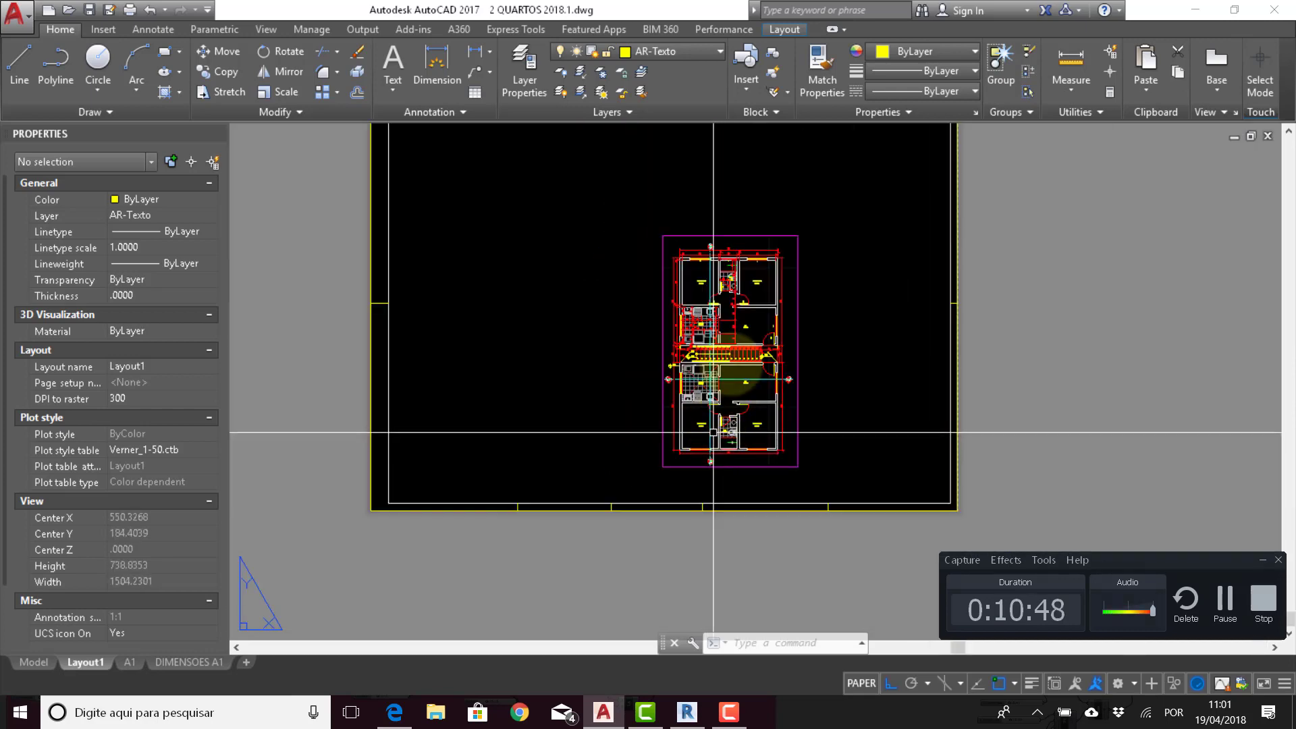
middle_drag(713, 432, 687, 494)
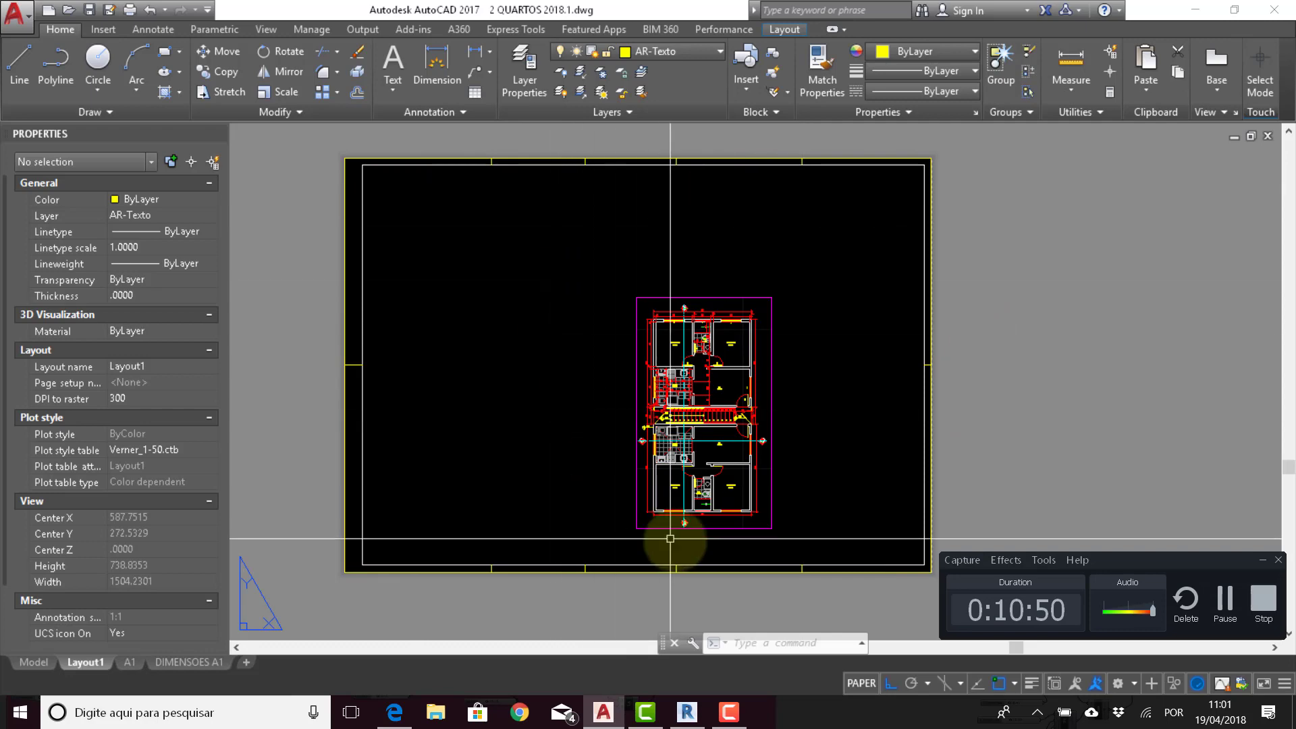
scroll(670, 539, up, 4)
scroll(683, 325, down, 4)
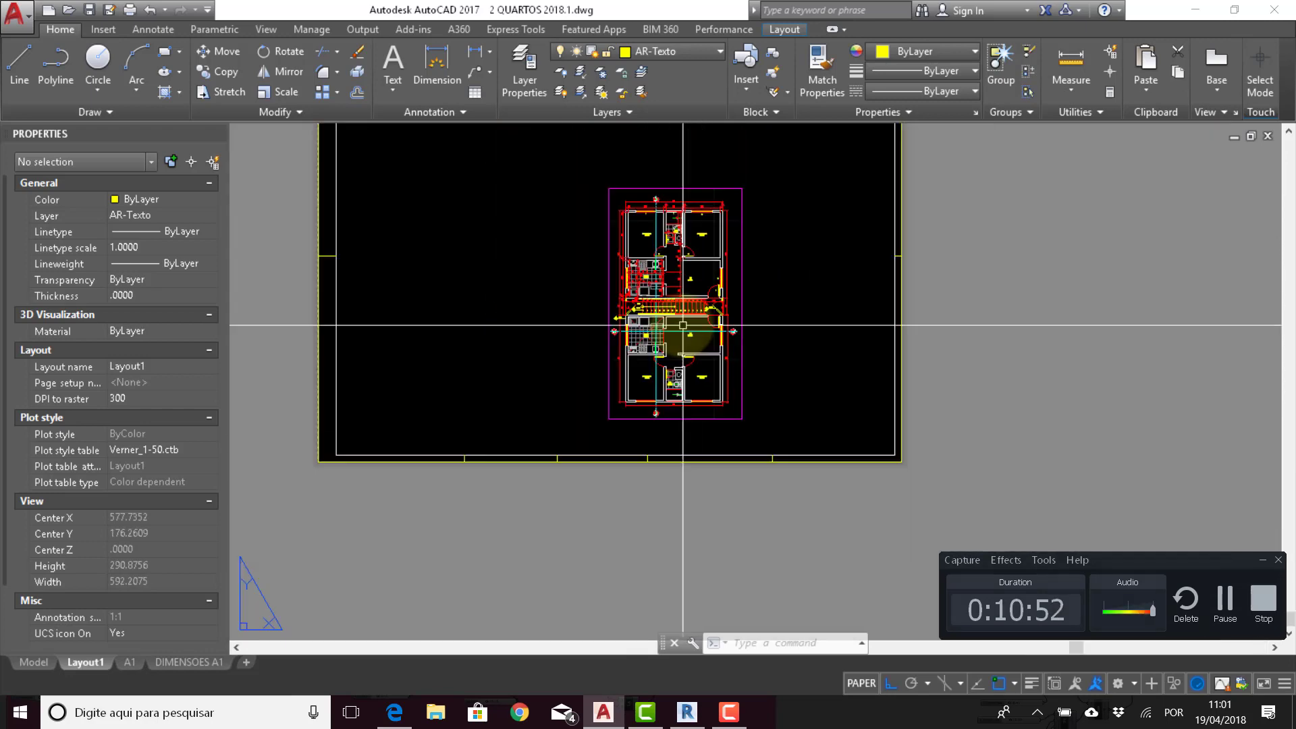
scroll(662, 237, up, 2)
scroll(648, 266, down, 3)
scroll(630, 275, up, 2)
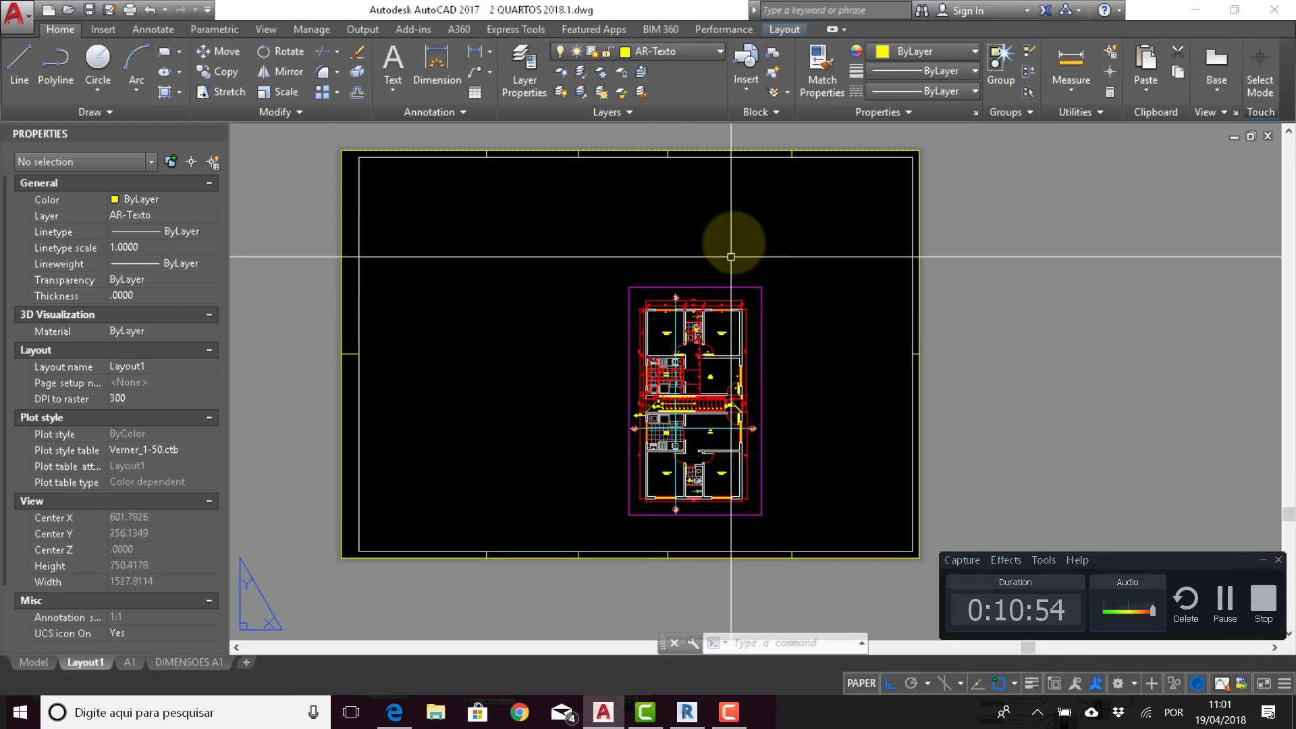
Step: Add single-line text below the viewport's lower left part reading "PLANTA BAIXA - PAV. TÉRREO"
scroll(727, 545, up, 2)
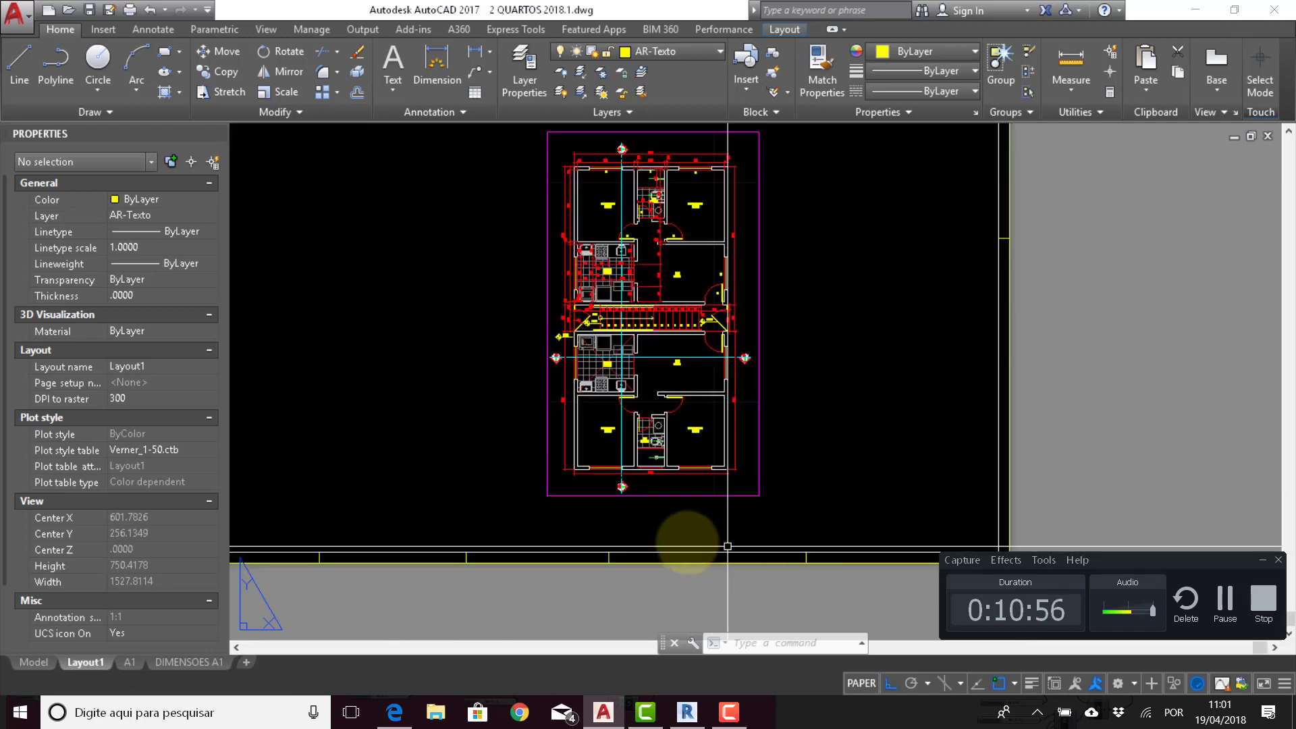
scroll(616, 492, up, 2)
middle_drag(612, 501, 651, 484)
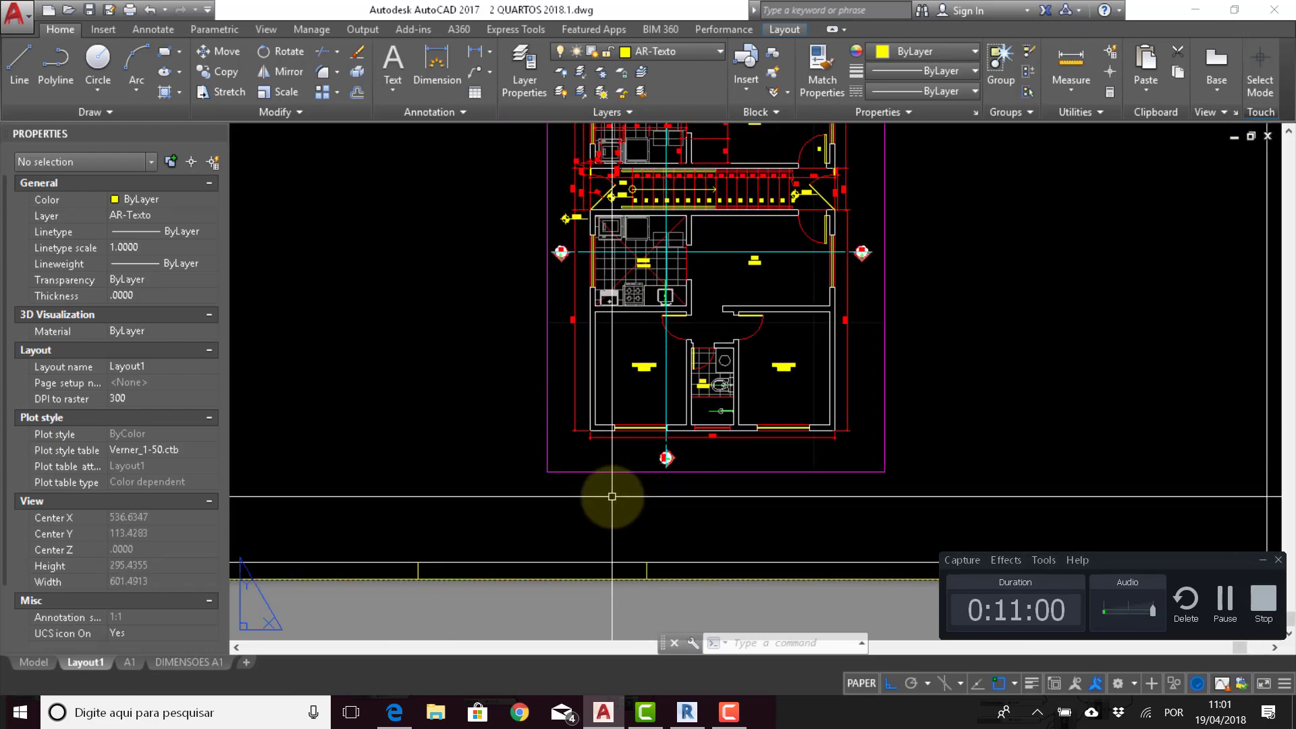
text(dt)
key(Return)
click(469, 403)
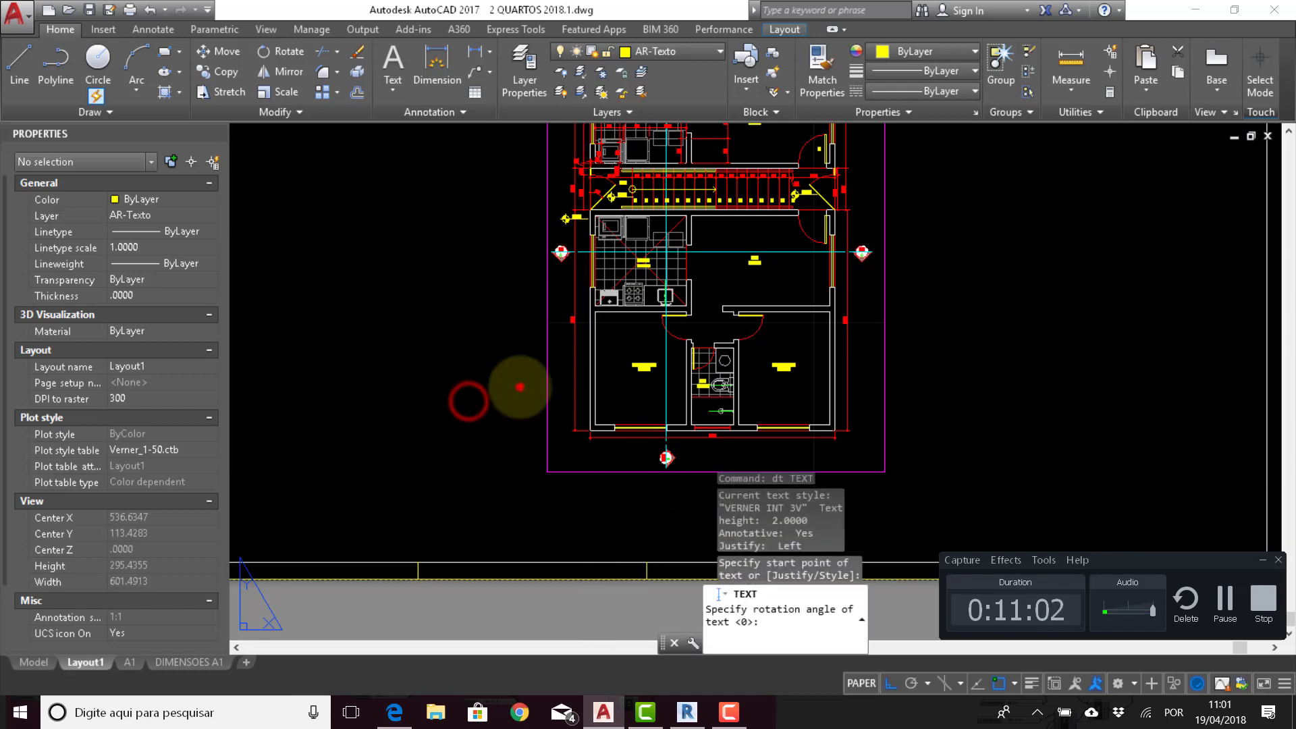
scroll(594, 521, up, 4)
scroll(591, 523, down, 4)
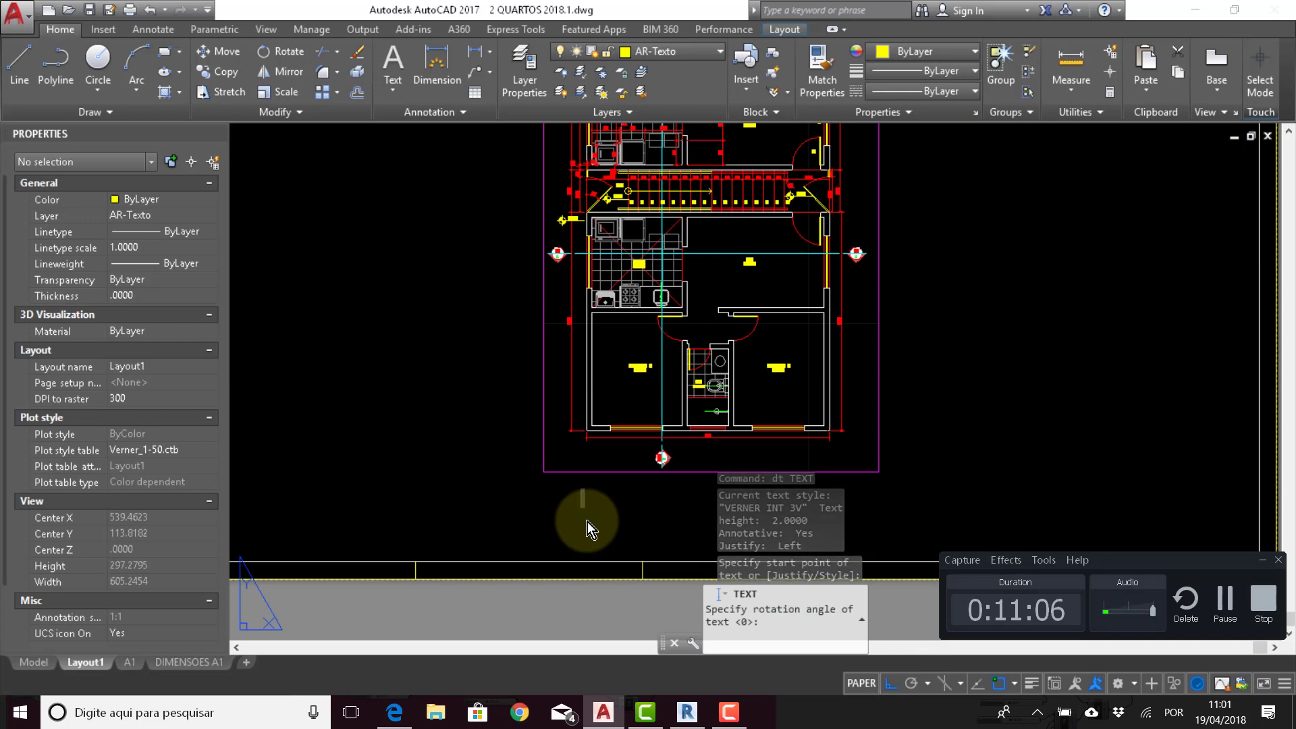
text(PL)
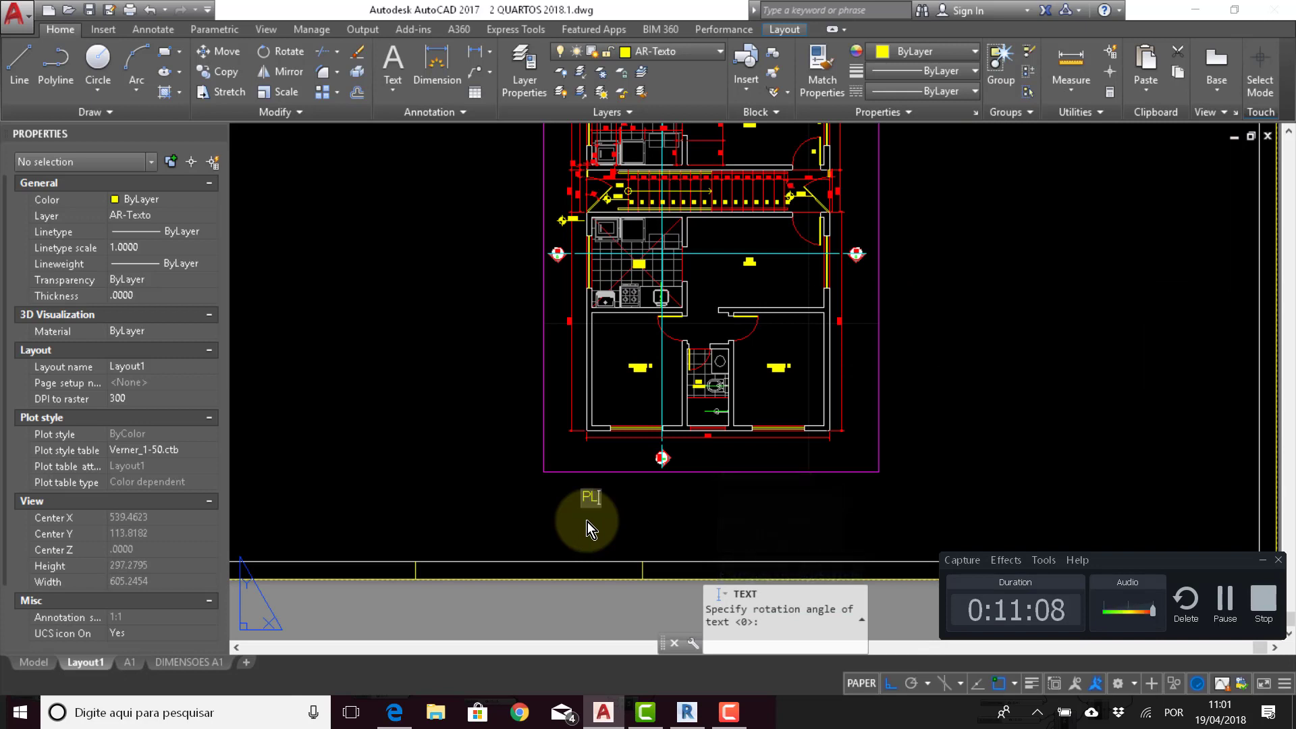
text(ANTA BAIXA )
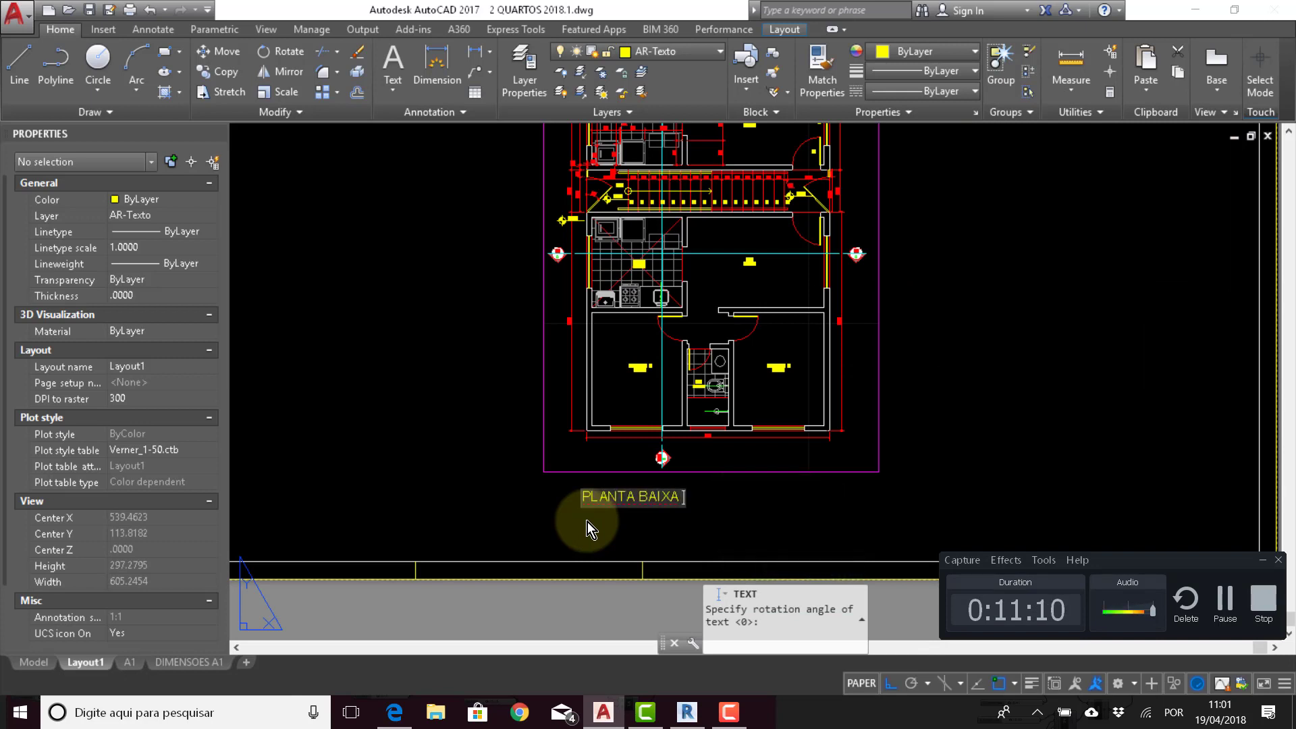
text(- PAV. T)
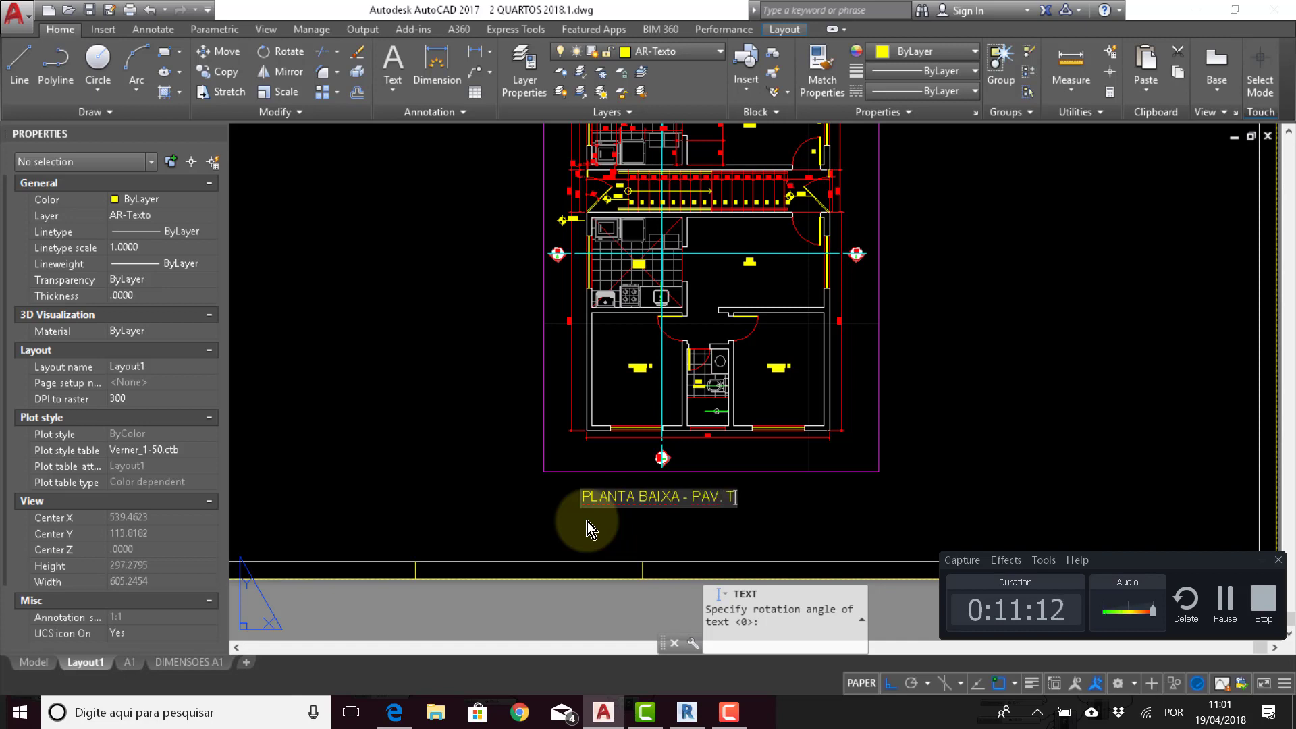
text(ÉRREO)
Step: Add a second text line reading "ESCALA 1/50" beneath the title and finish the text
key(Return)
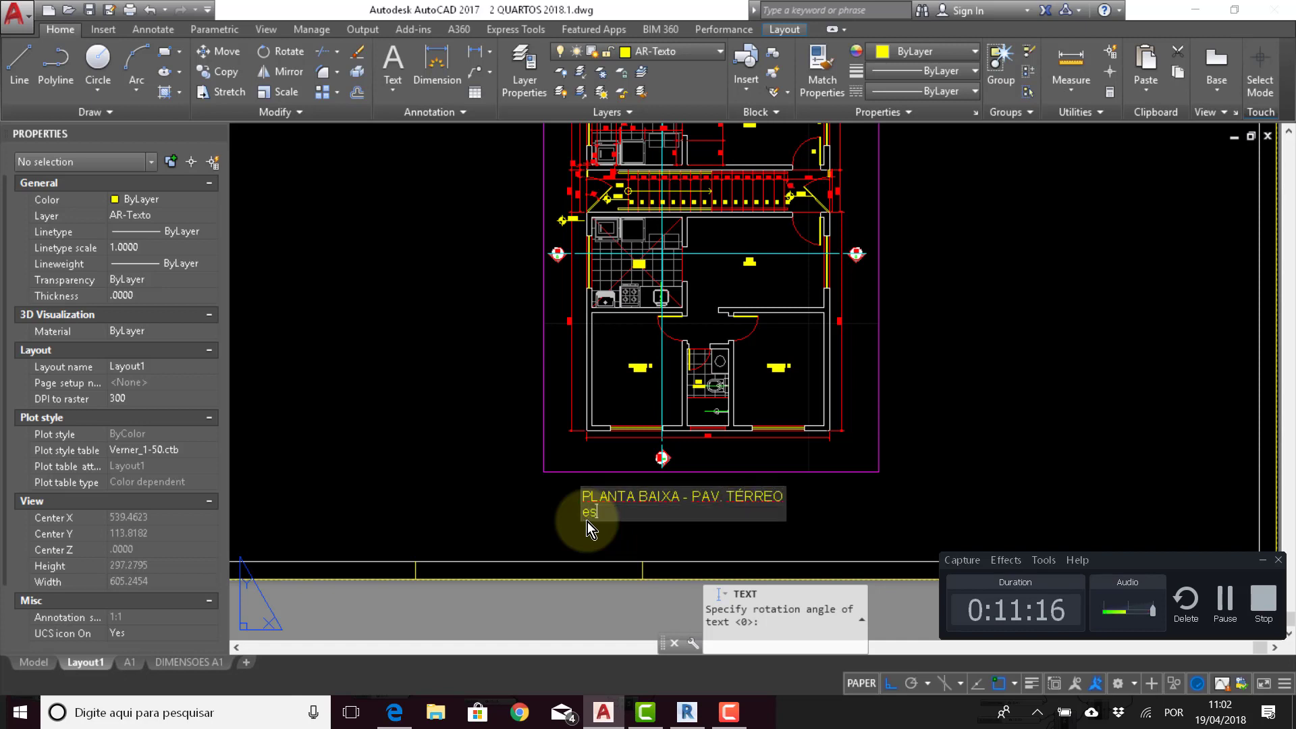
text(ESCALA 1/50)
key(Return)
key(Return)
Step: Select the title and scale lines in turn to inspect them as separate text objects
scroll(587, 500, up, 2)
scroll(587, 500, up, 4)
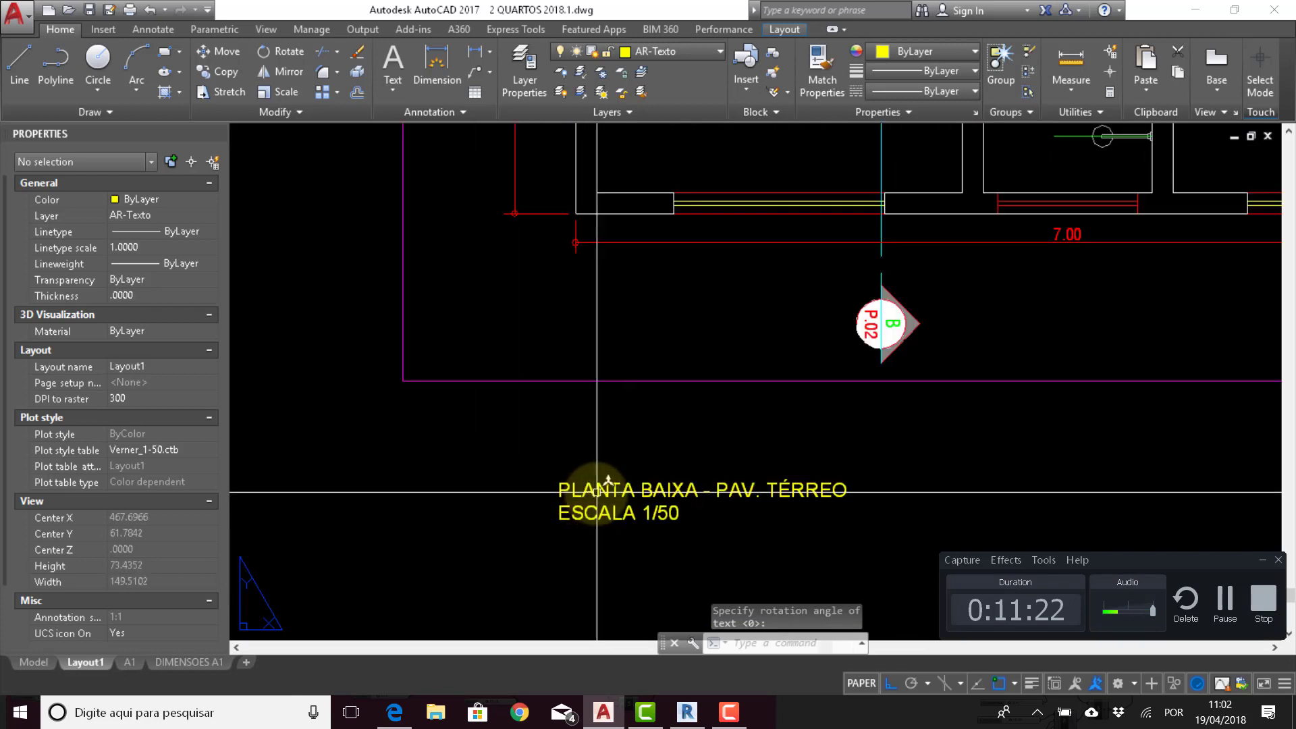
click(597, 491)
click(592, 507)
key(Escape)
scroll(591, 493, down, 2)
click(591, 491)
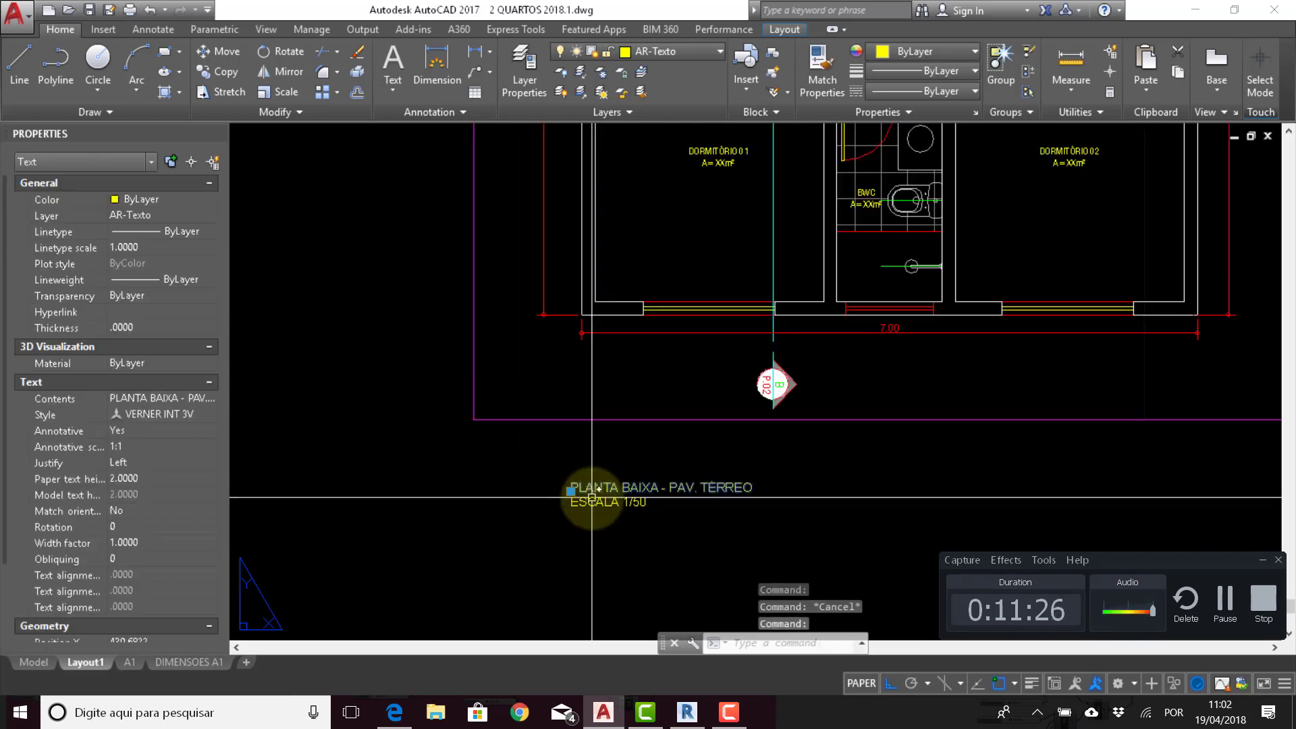
key(Escape)
Step: Set the paper text height of the "ESCALA 1/50" line to 3
click(592, 503)
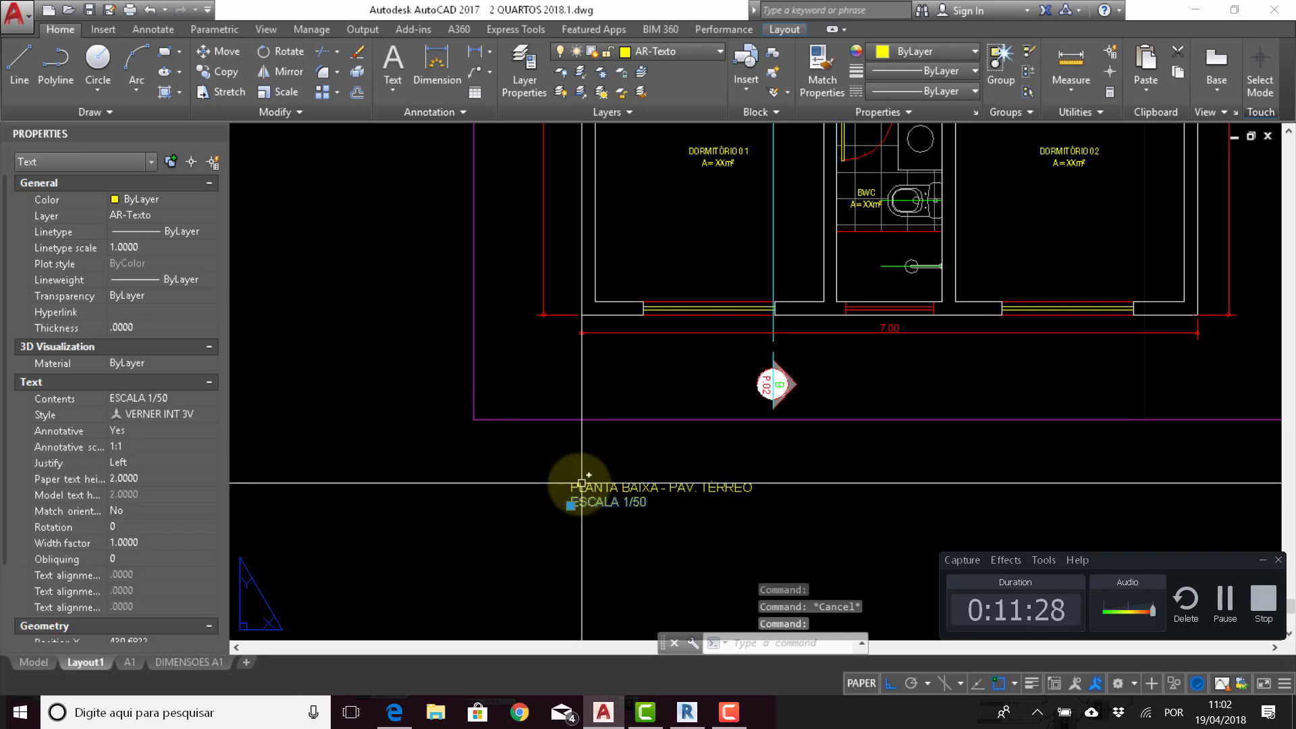
click(138, 479)
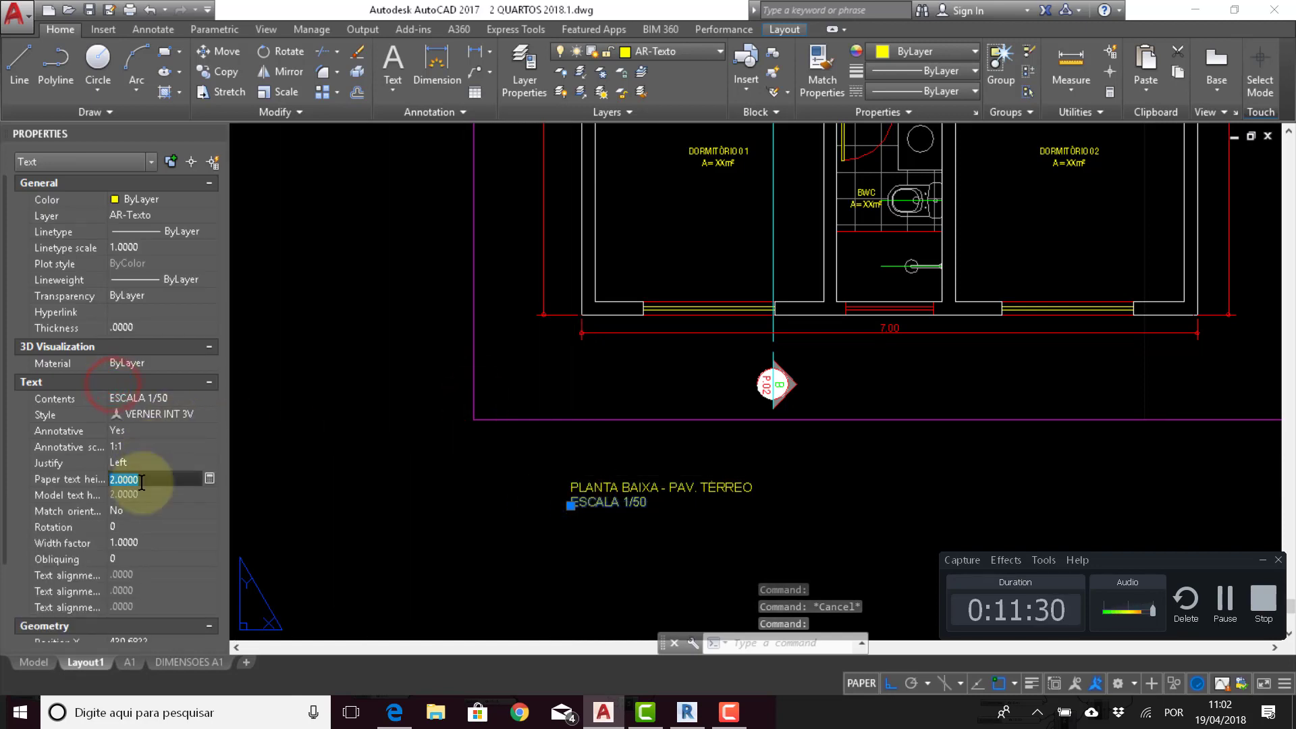
text(3)
key(Return)
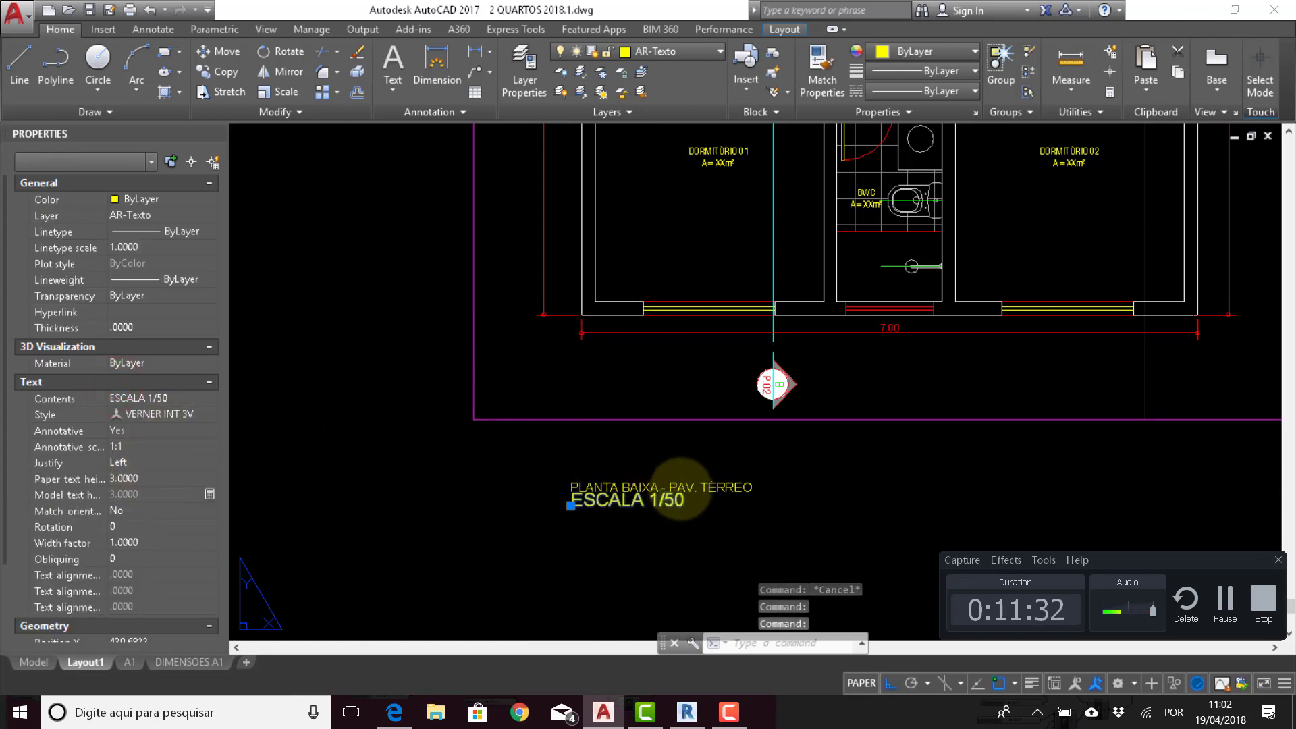
key(Escape)
Step: Set the paper text height of the "PLANTA BAIXA - PAV. TÉRREO" title to 5
click(680, 488)
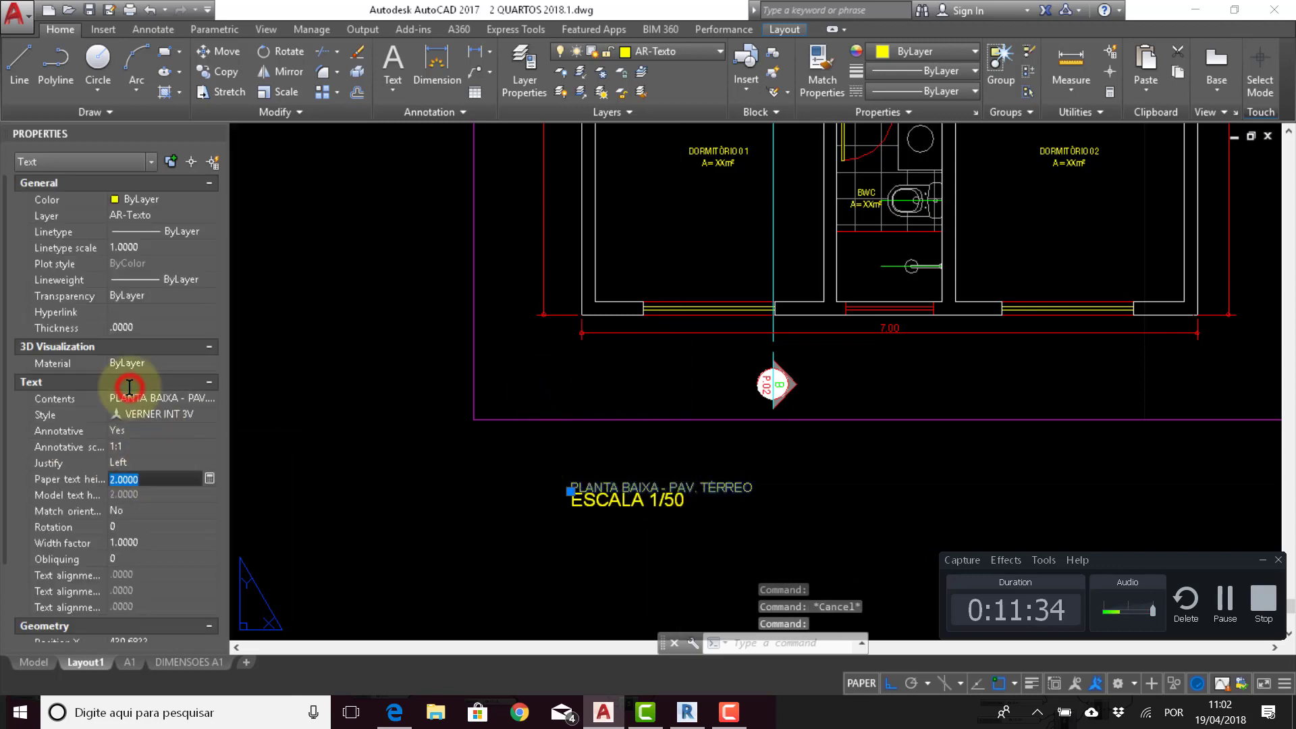
key(Return)
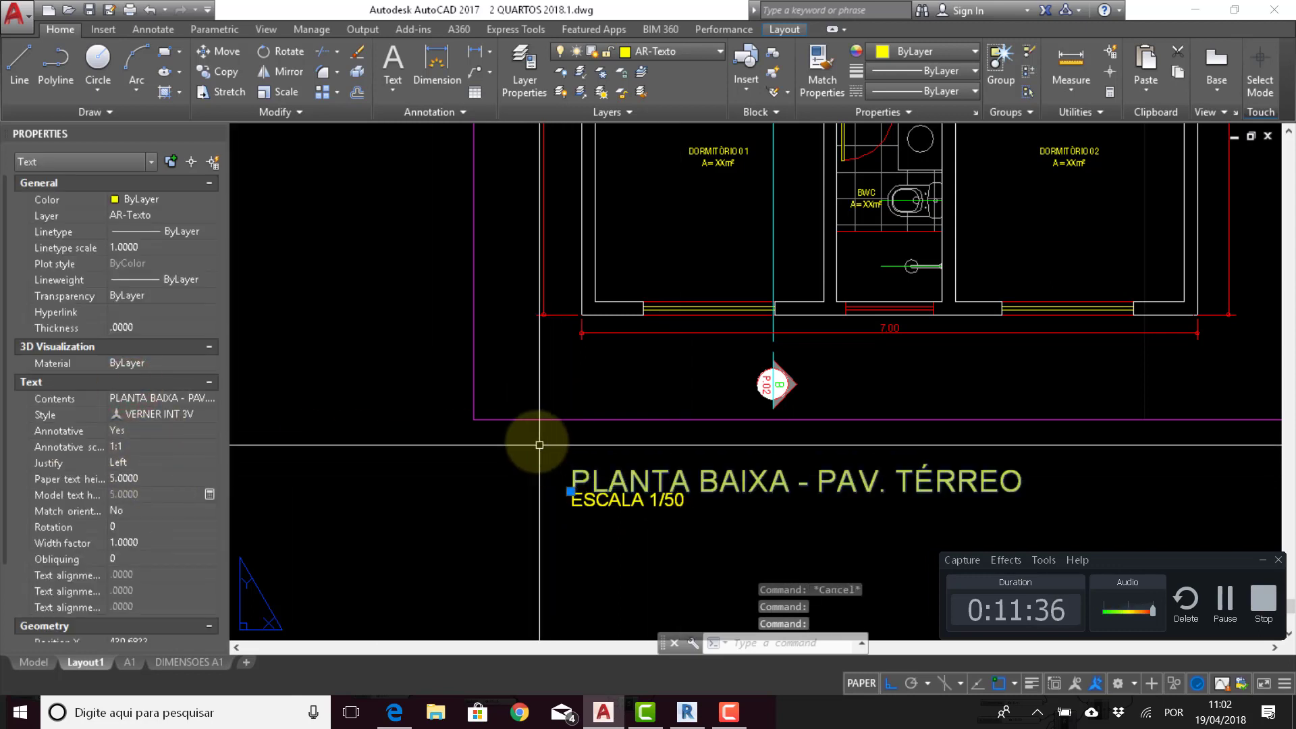
middle_drag(535, 439, 531, 437)
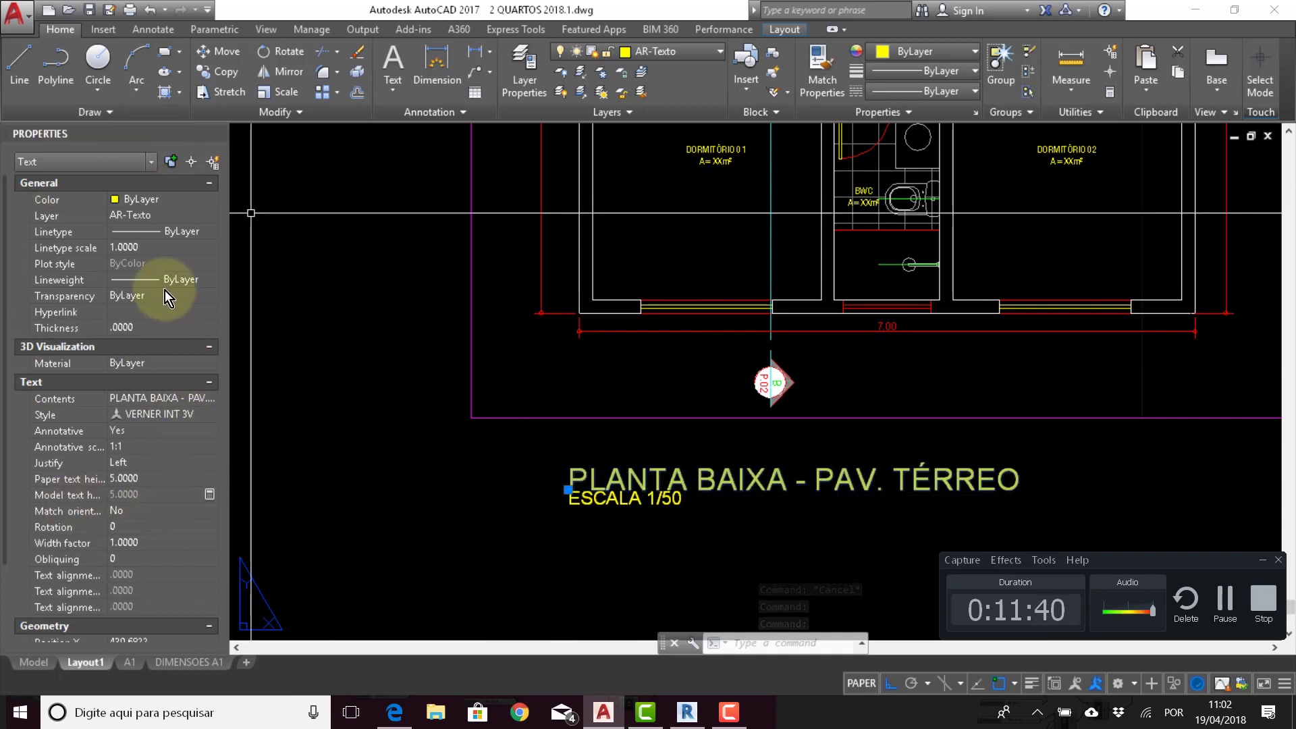
Step: Undo the text height changes on both the title and the scale line
key(ctrl+z)
key(ctrl+z)
key(ctrl+z)
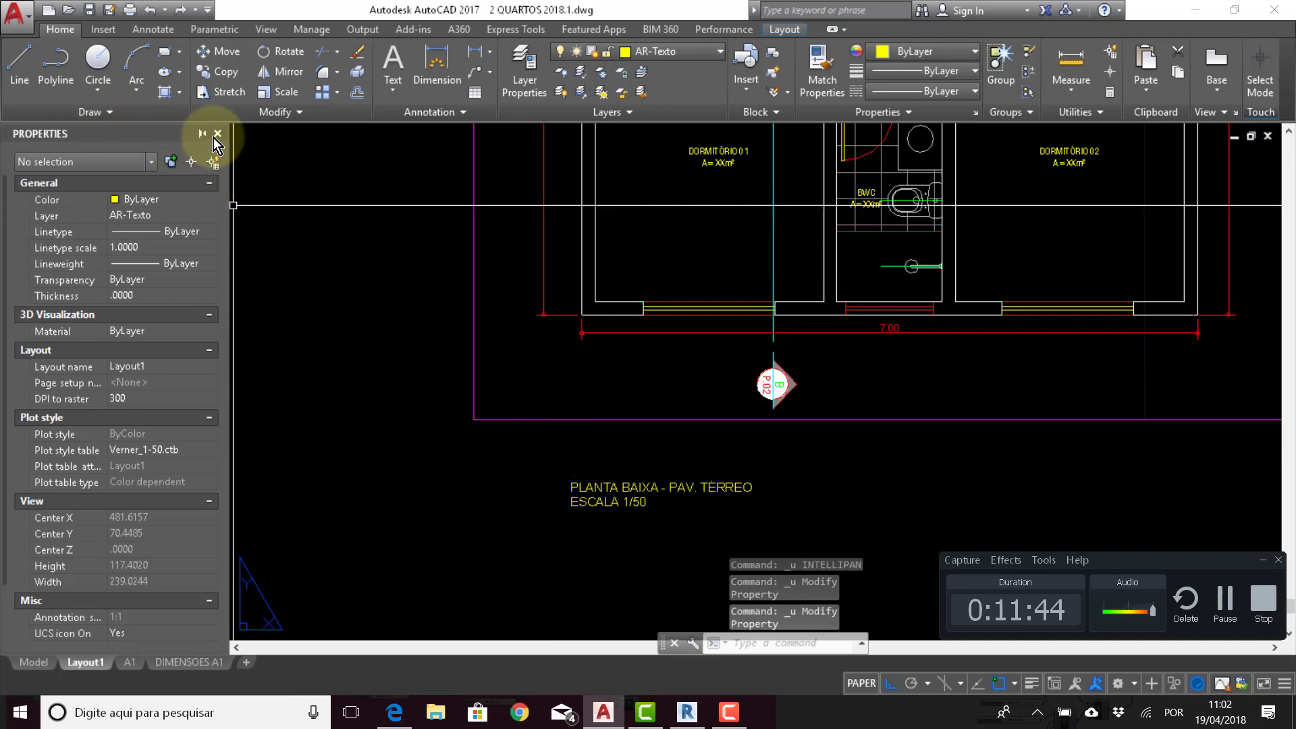
Step: Set the paper text height of the "PLANTA BAIXA - PAV. TÉRREO" title to 5
key(ctrl+1)
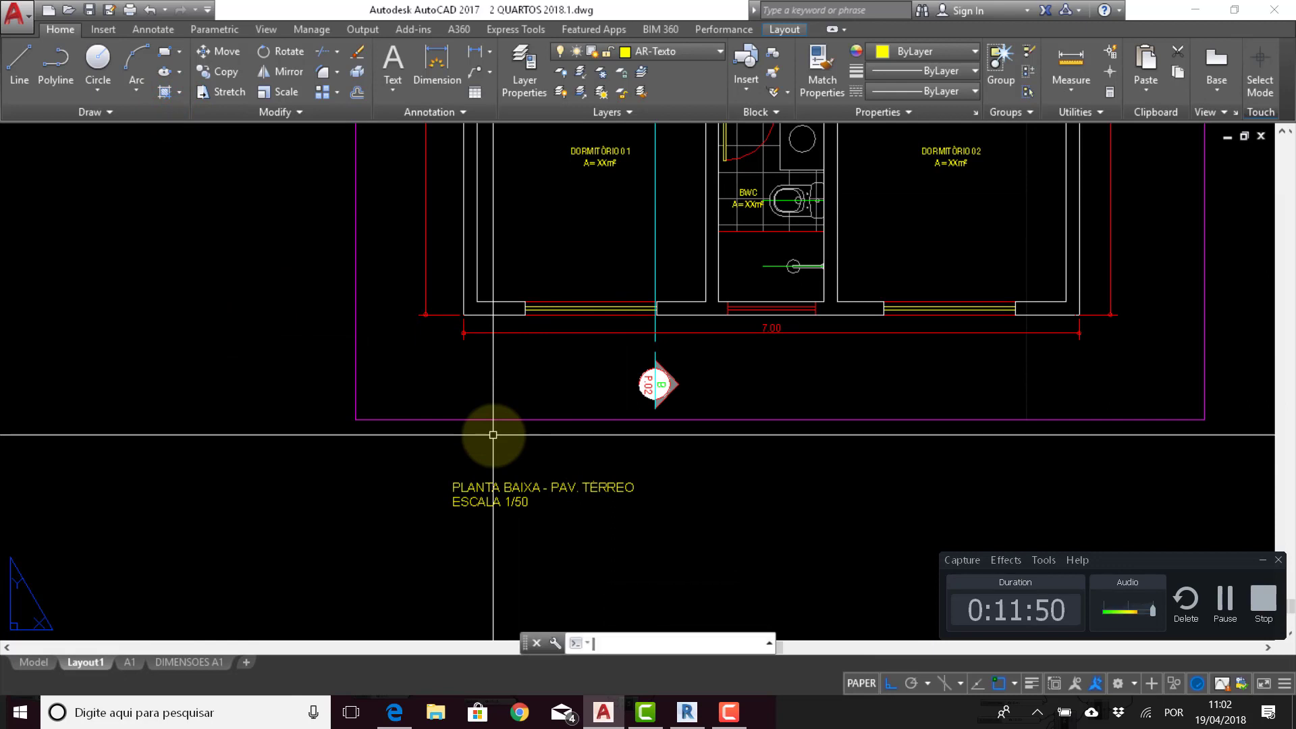
key(Return)
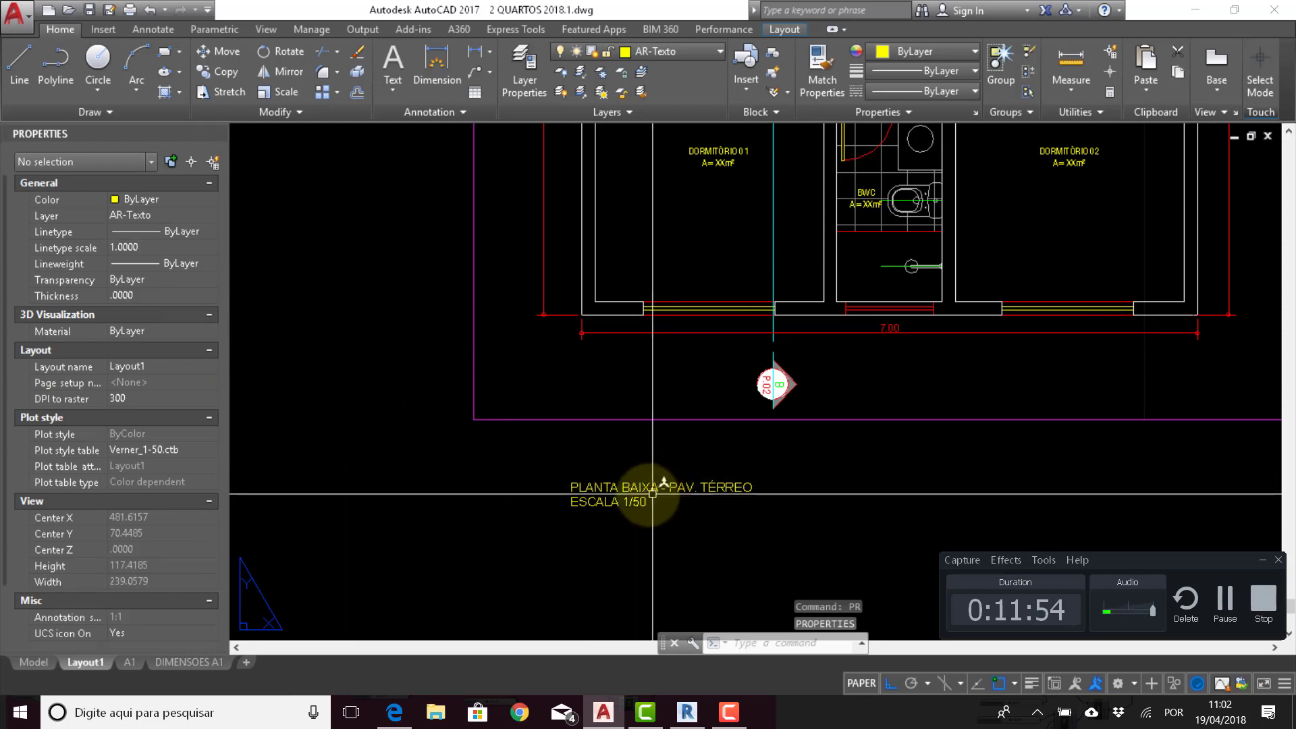
click(624, 493)
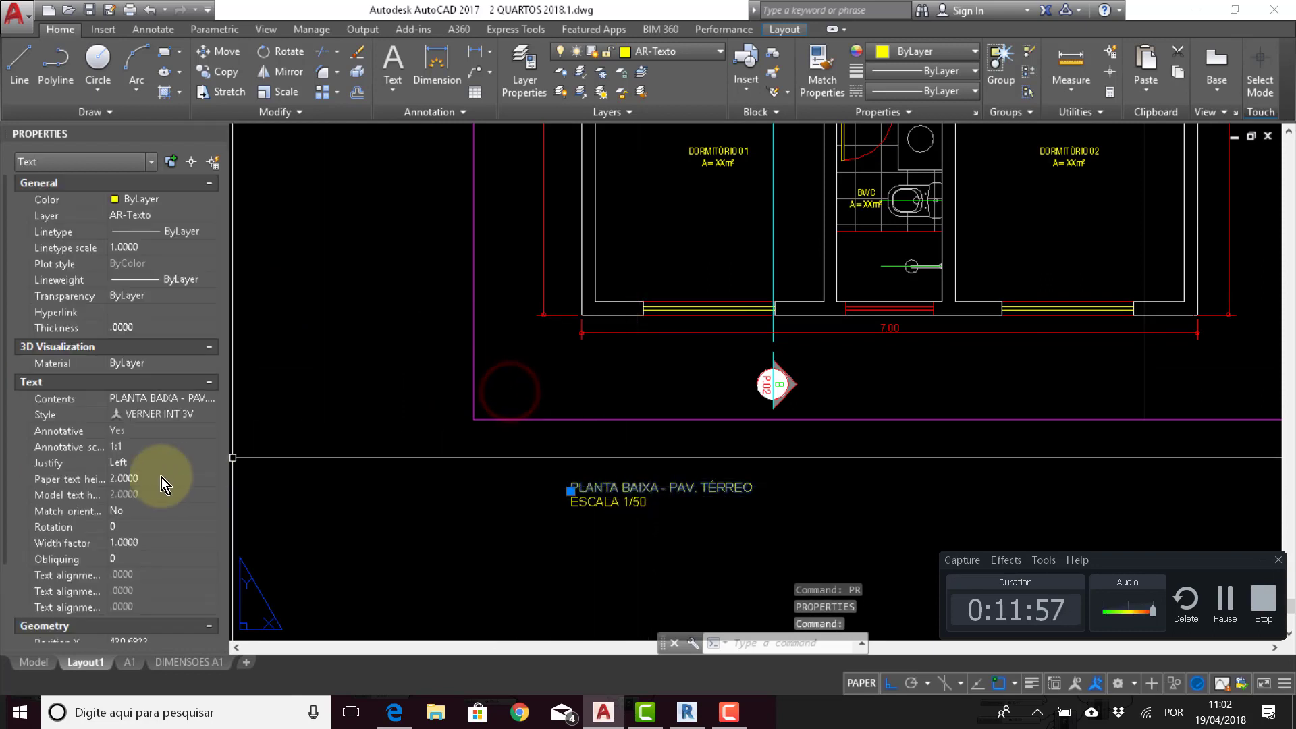
click(162, 478)
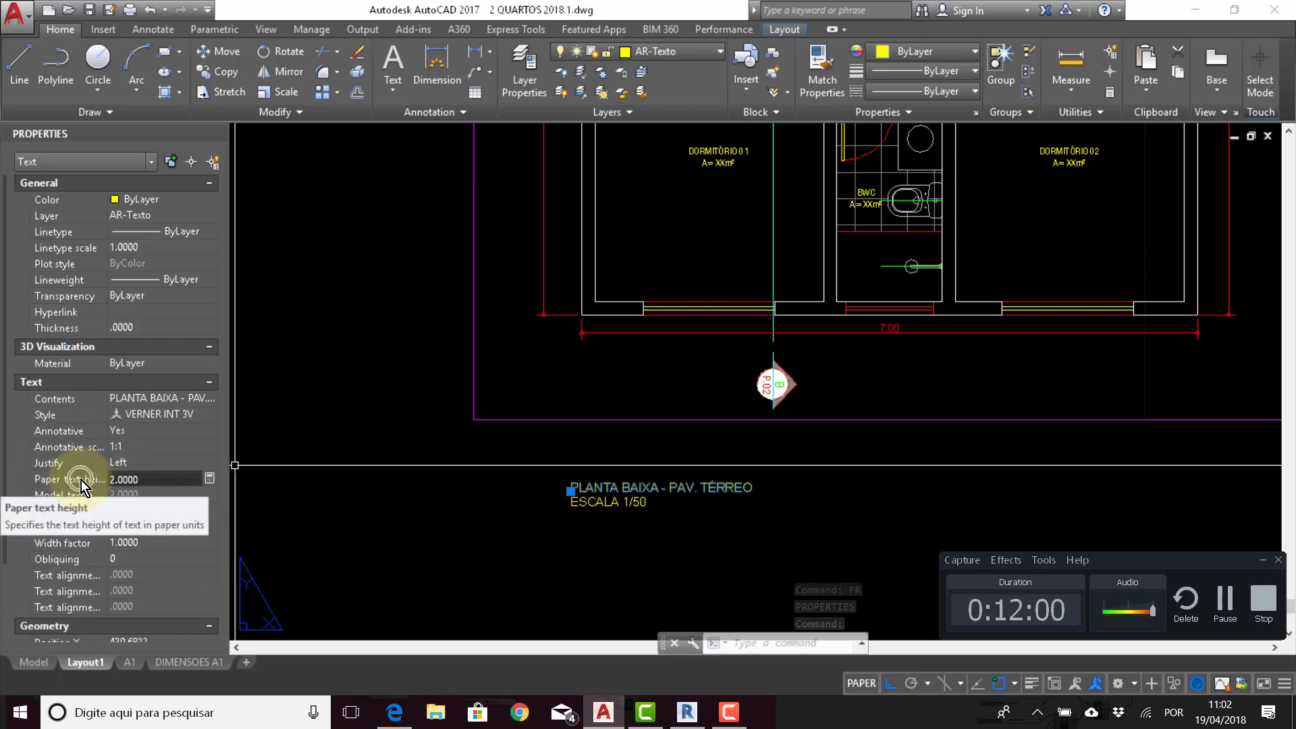
click(163, 481)
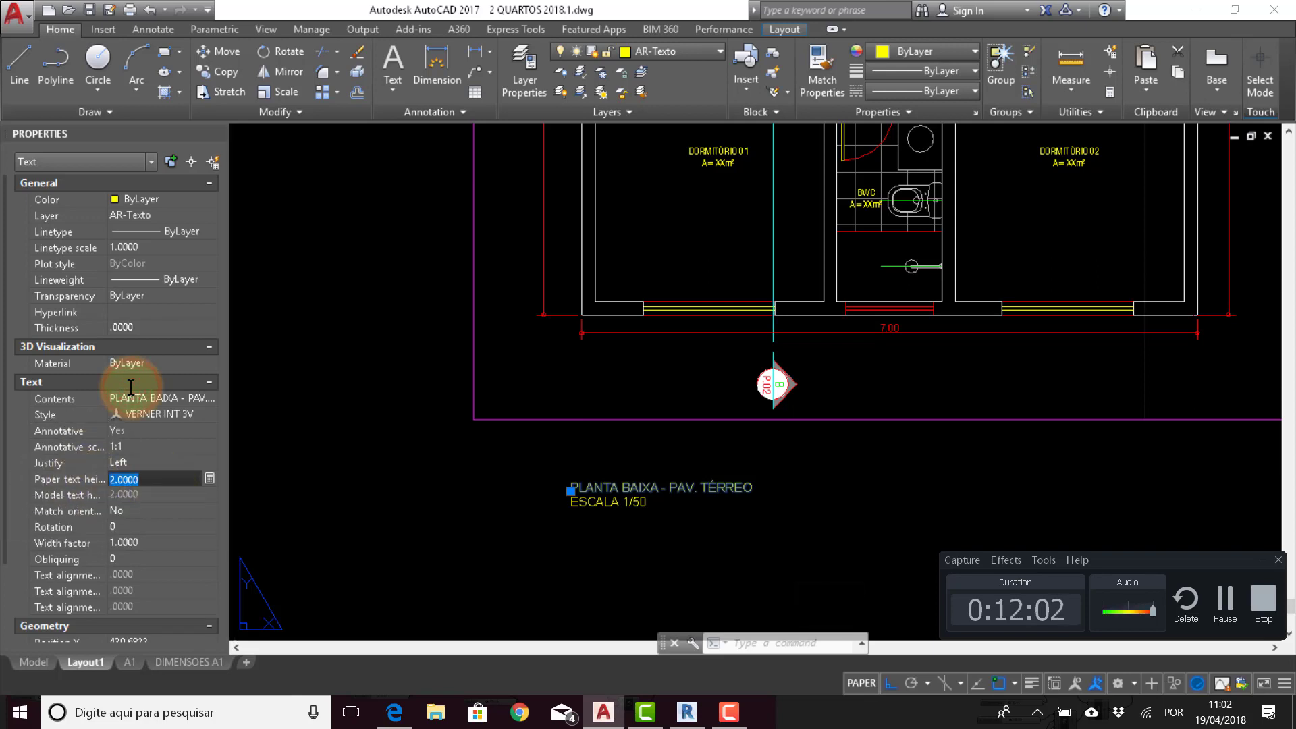
key(Escape)
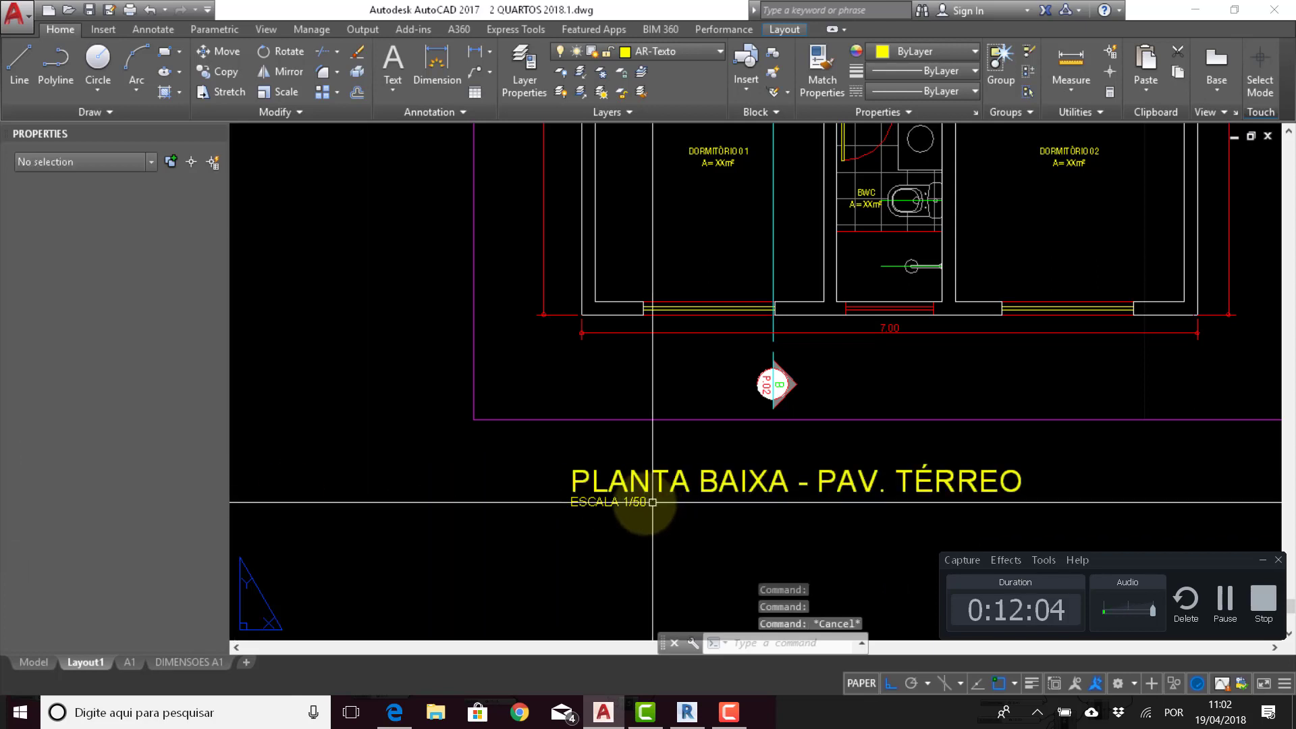
Step: Set the paper text height of the "ESCALA 1/50" line to 3
click(639, 503)
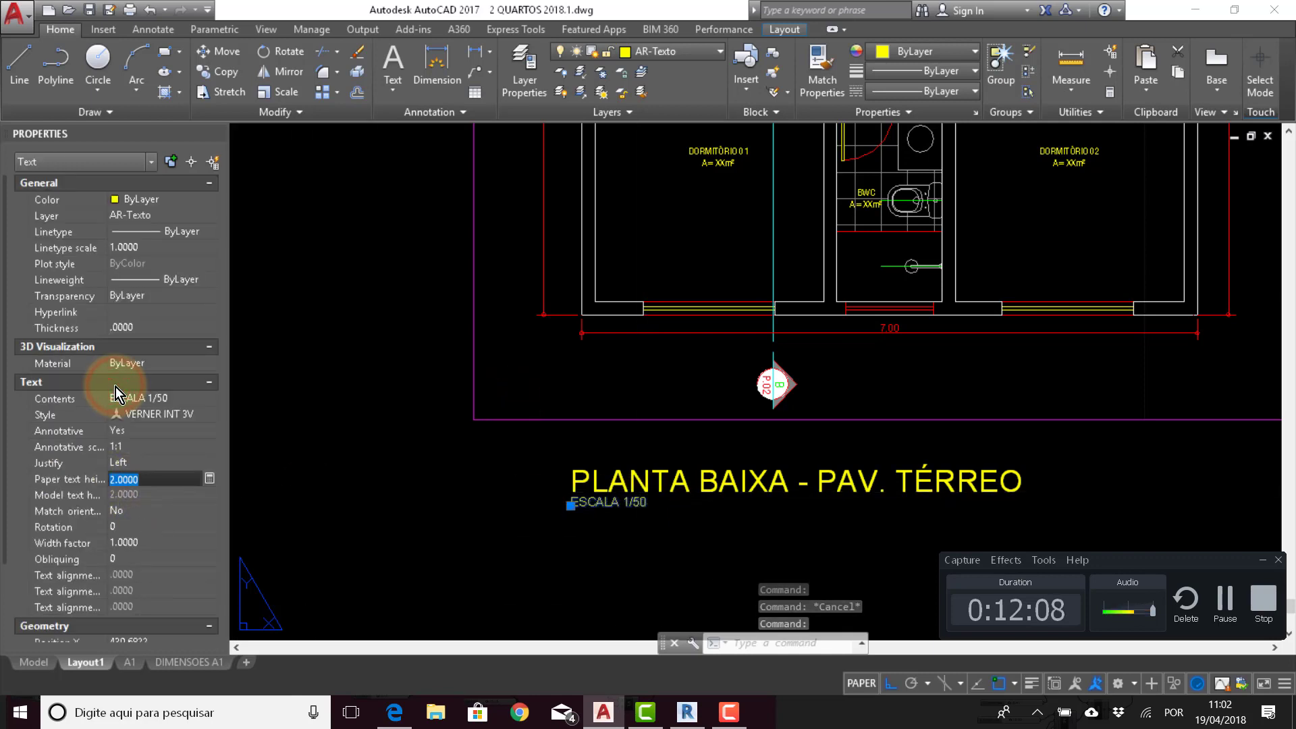
text(3)
key(Return)
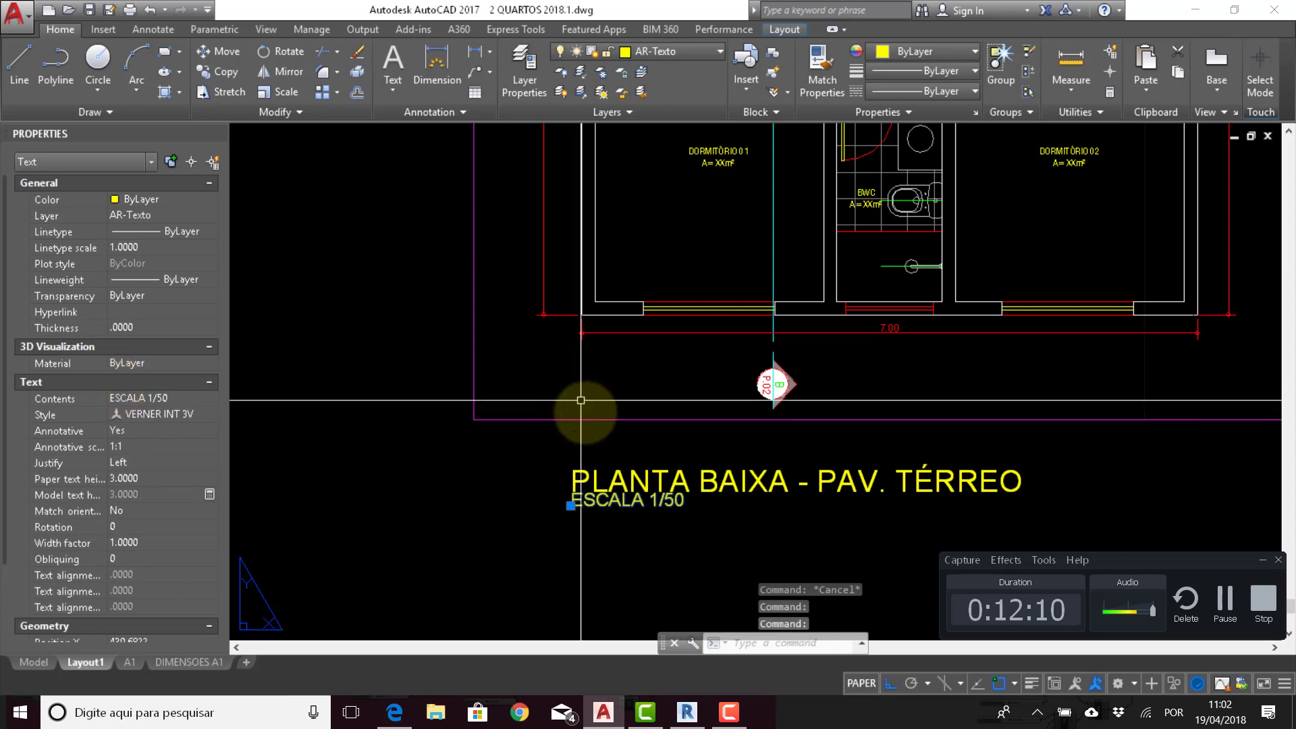
key(Escape)
Step: Move the "PLANTA BAIXA - PAV. TÉRREO" title straight up slightly to leave a gap above the scale text
click(598, 477)
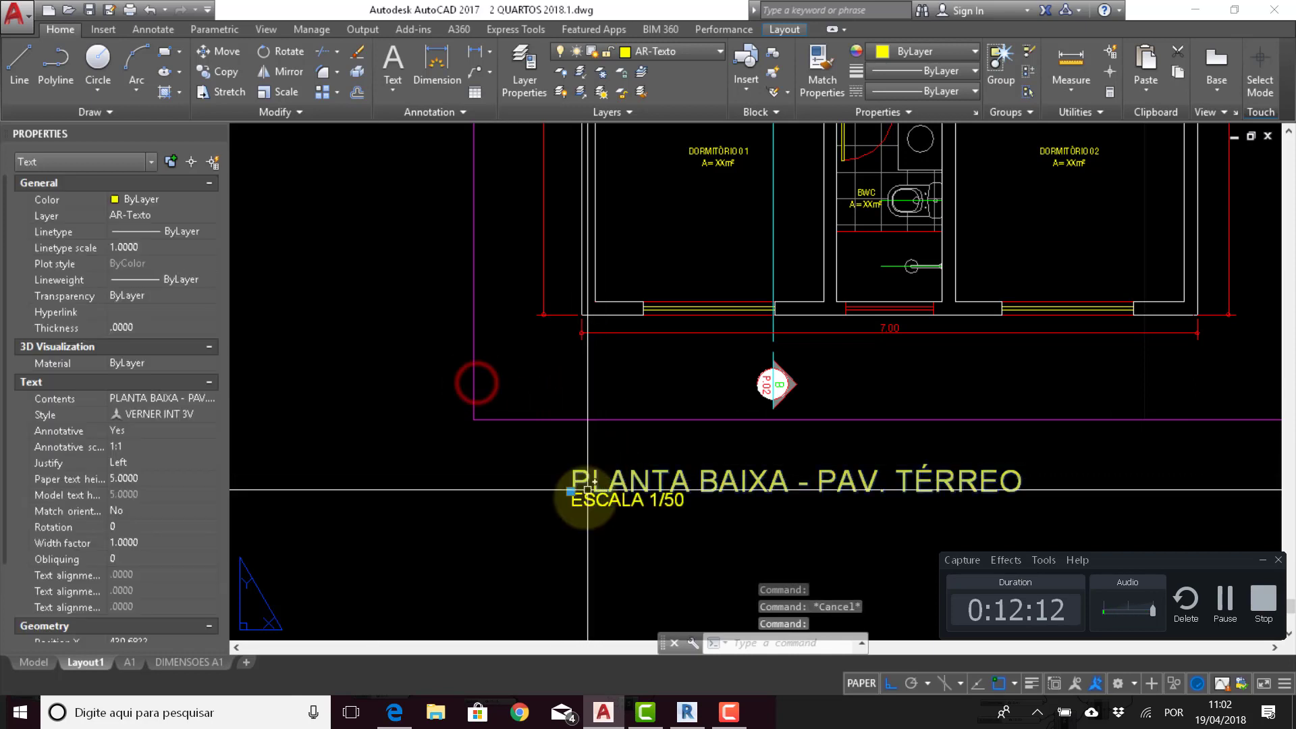
key(m)
key(Return)
click(506, 534)
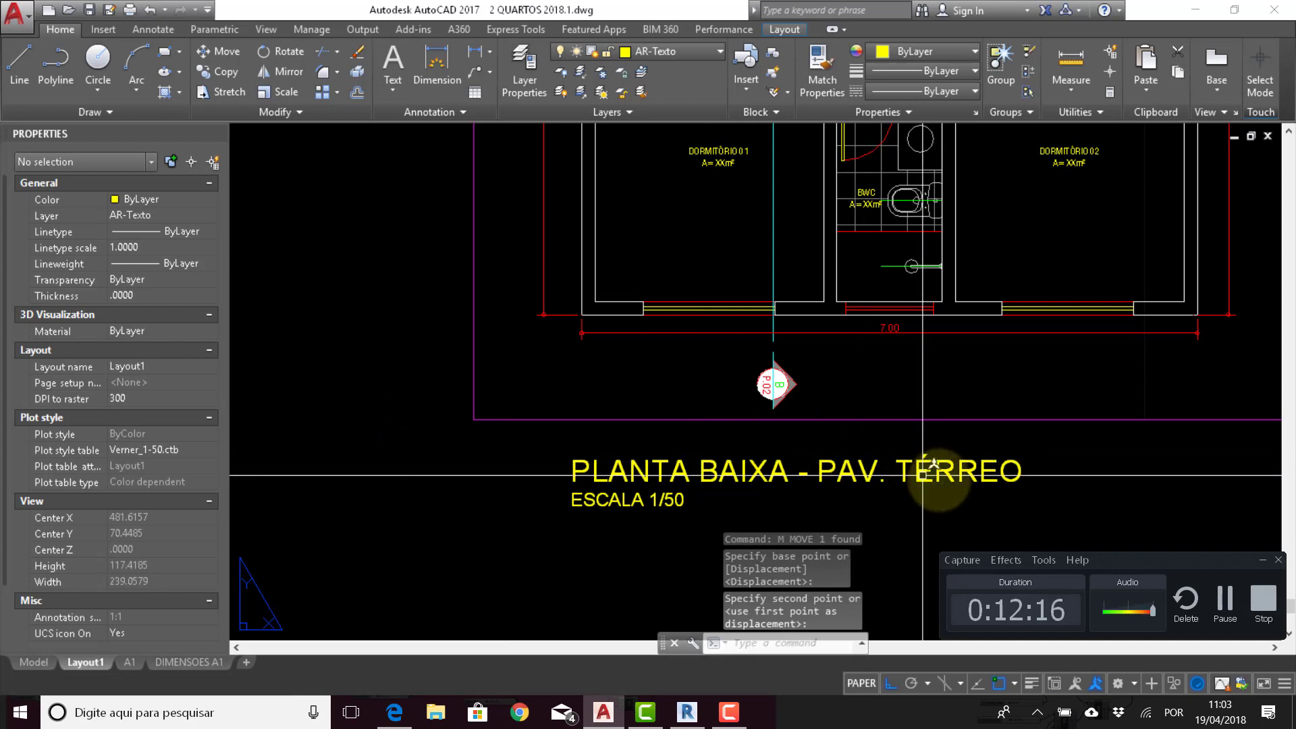
Step: With object snap off, draw a horizontal line between the title and scale text, from the title's right end to well past its left end
text(l)
key(Return)
key(F3)
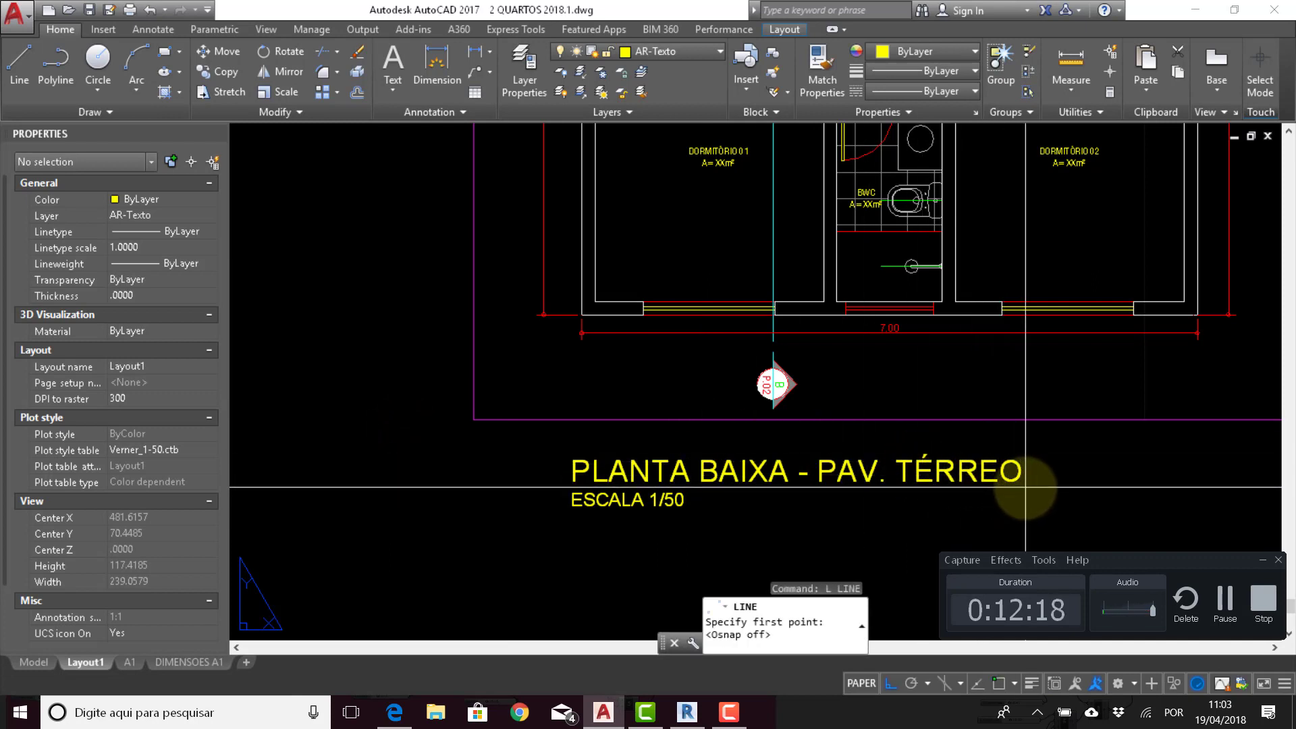
click(1026, 485)
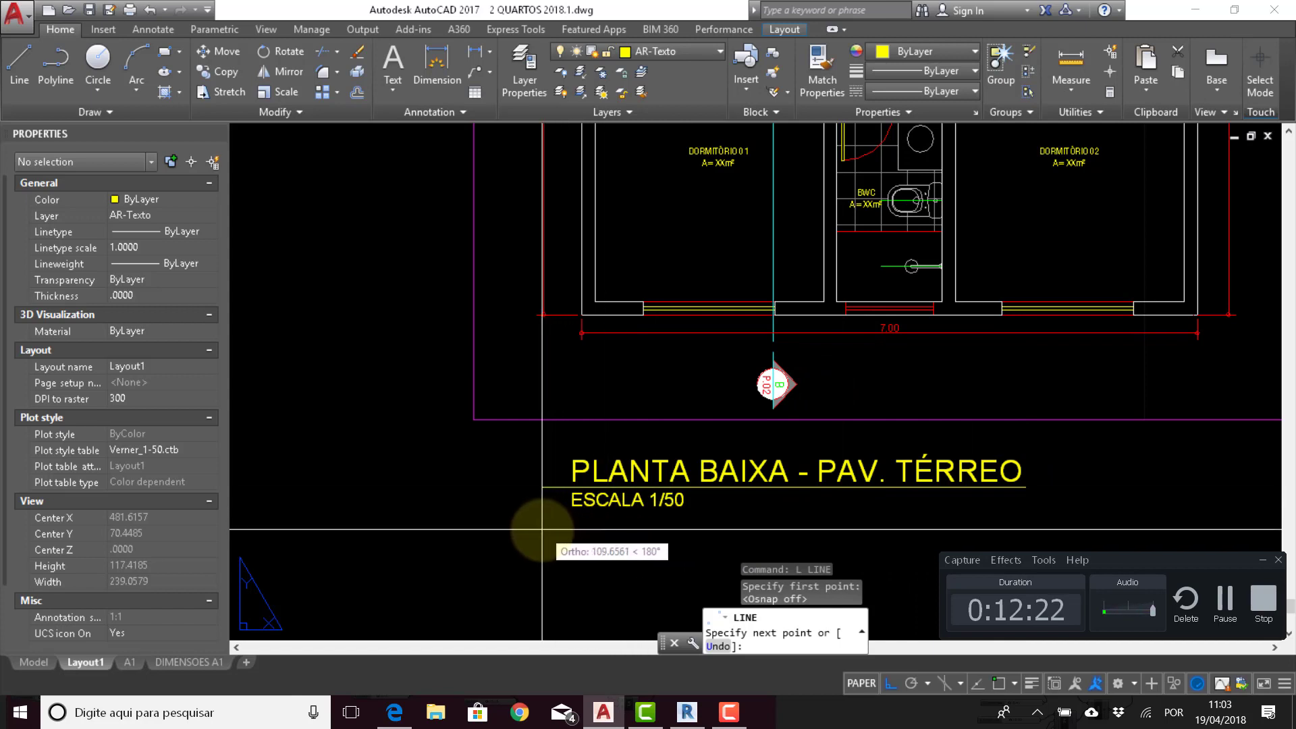
click(420, 522)
key(Escape)
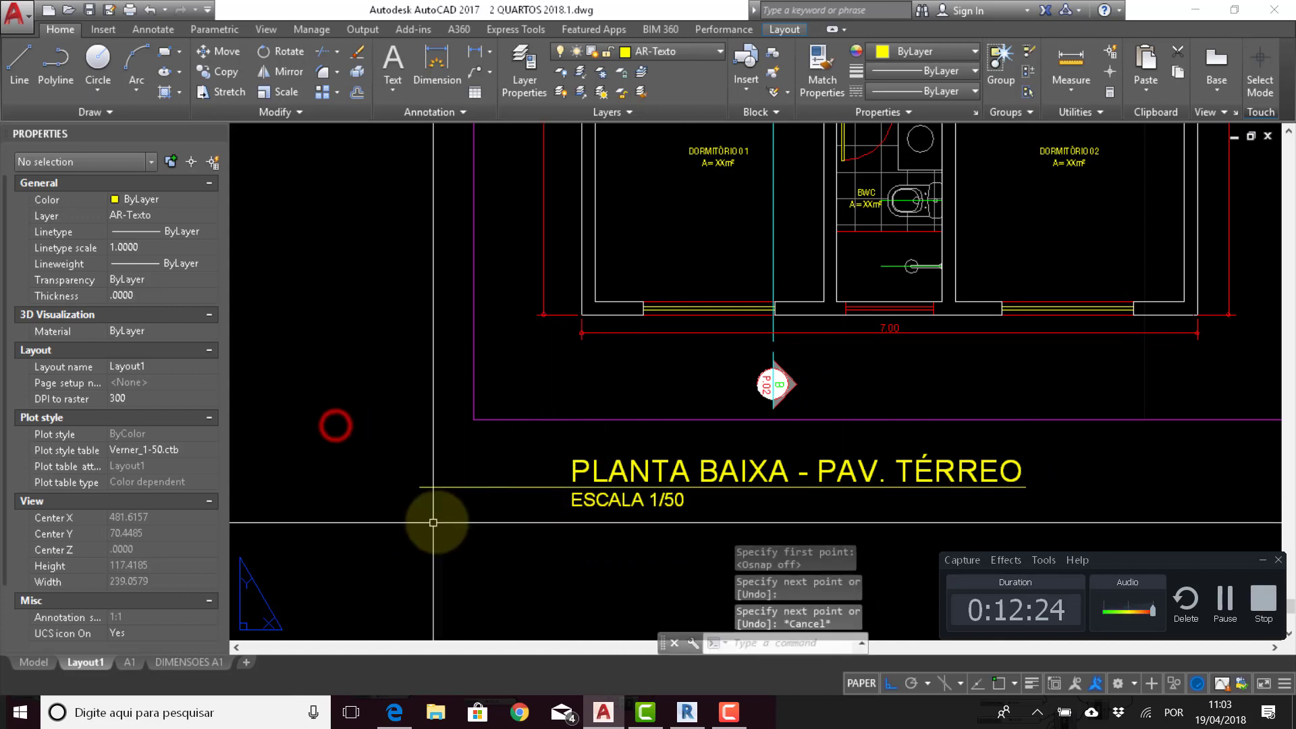
Step: Draw a circle of radius 5 centred on the underline just left of the title, with object snap on
text(c)
key(Return)
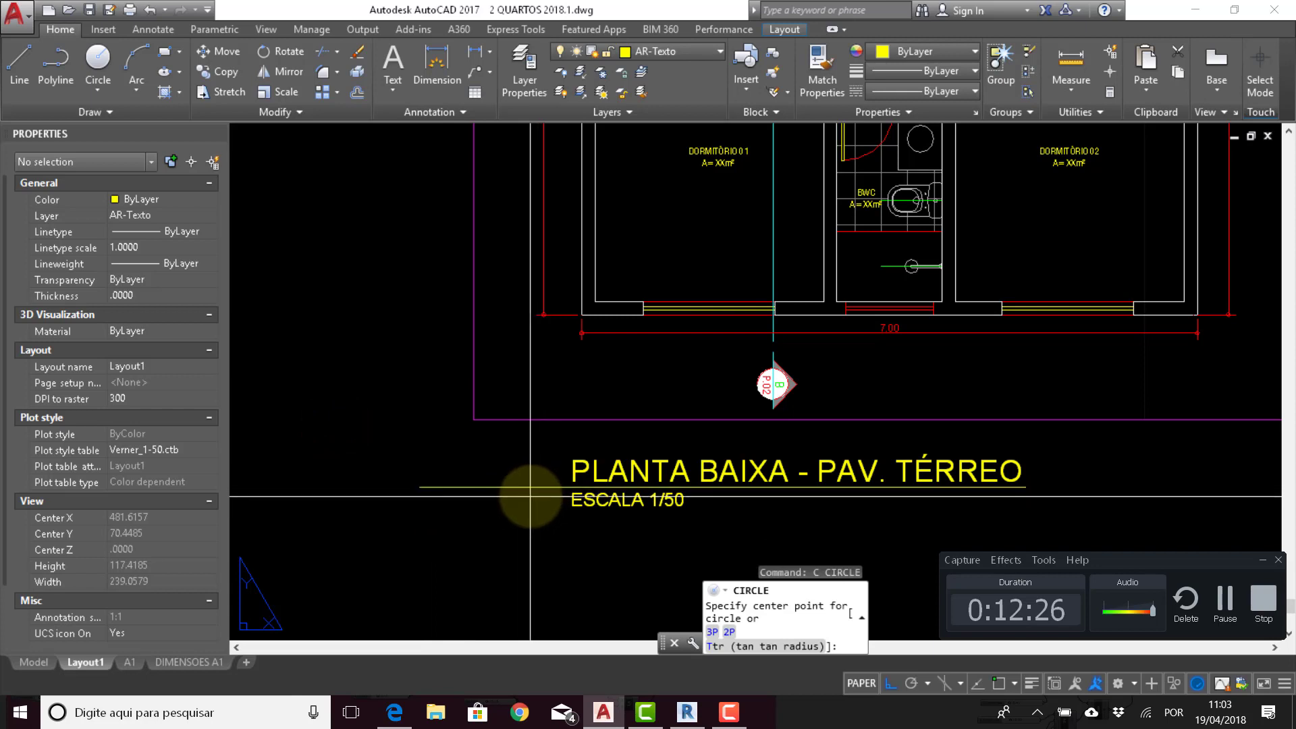
key(F3)
click(432, 391)
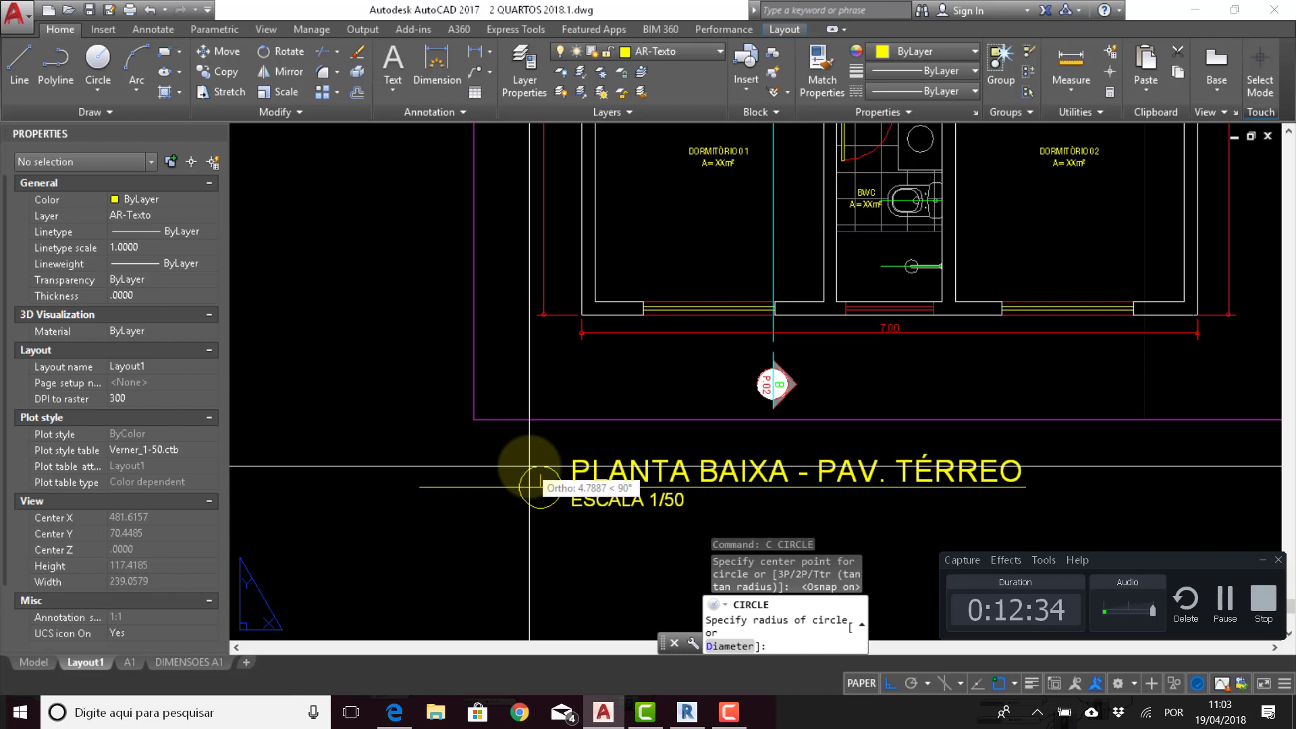
text(5)
key(Return)
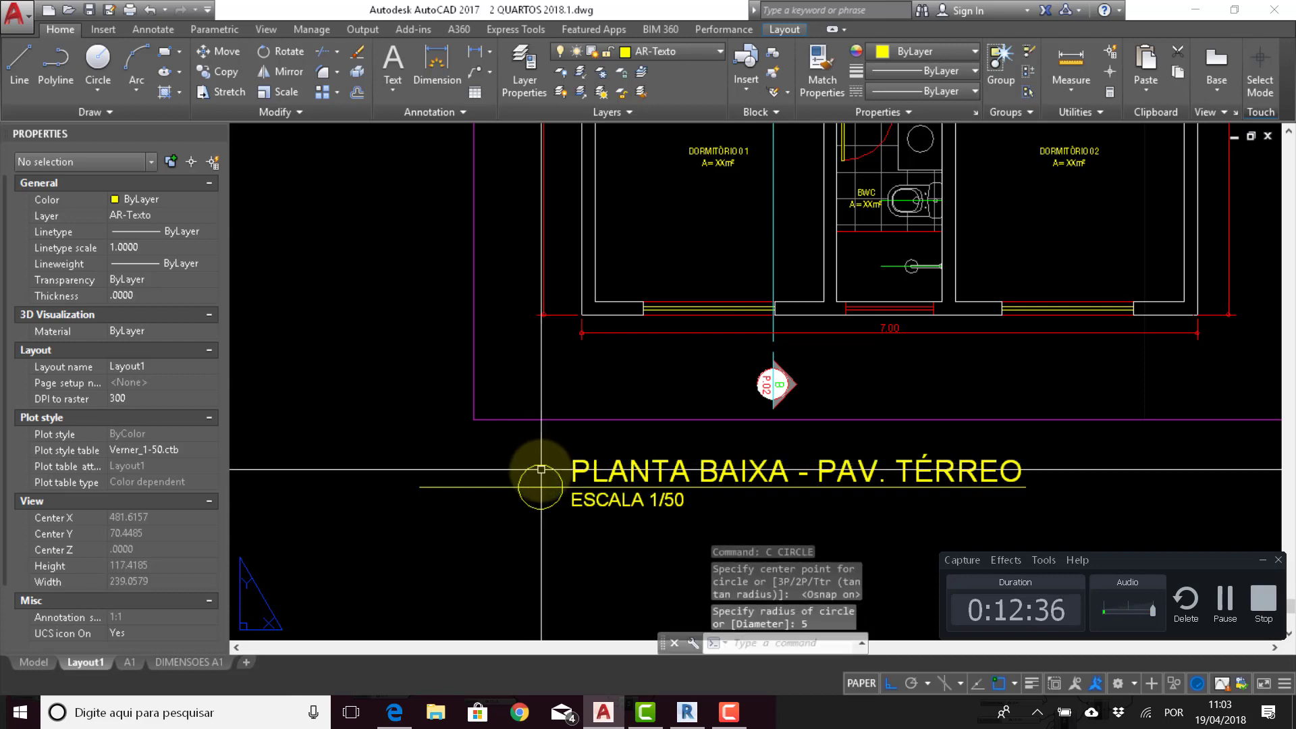
Step: Trim the underline inside the circle and erase the leftover segment to the circle's left
text(tr)
key(Return)
key(Return)
click(533, 486)
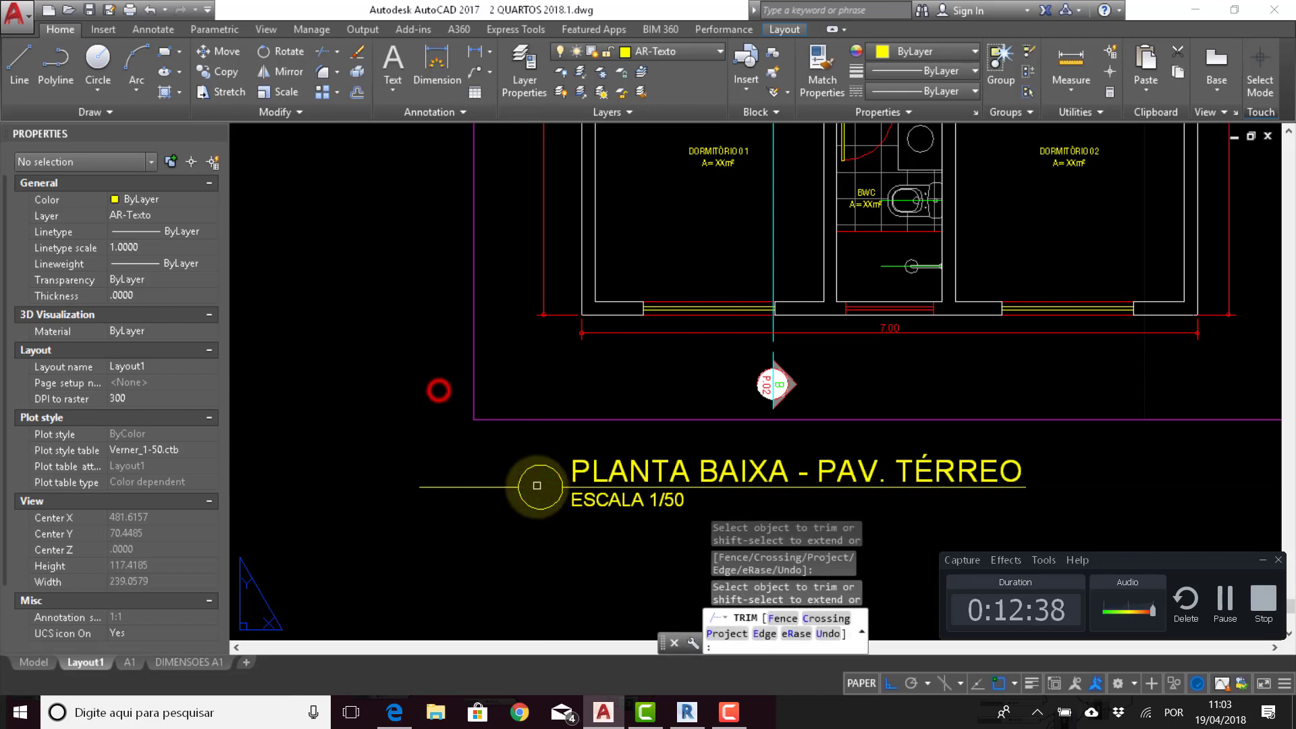
key(Return)
click(503, 486)
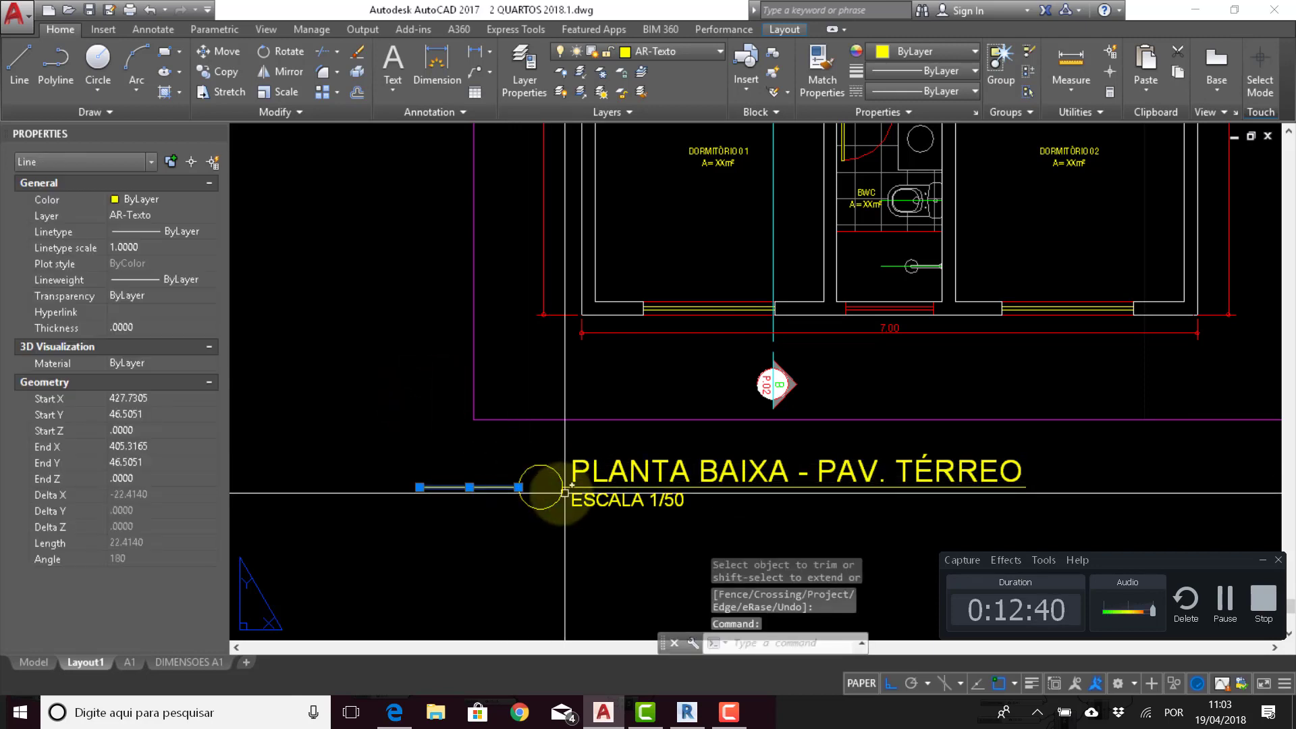
text(e)
key(Return)
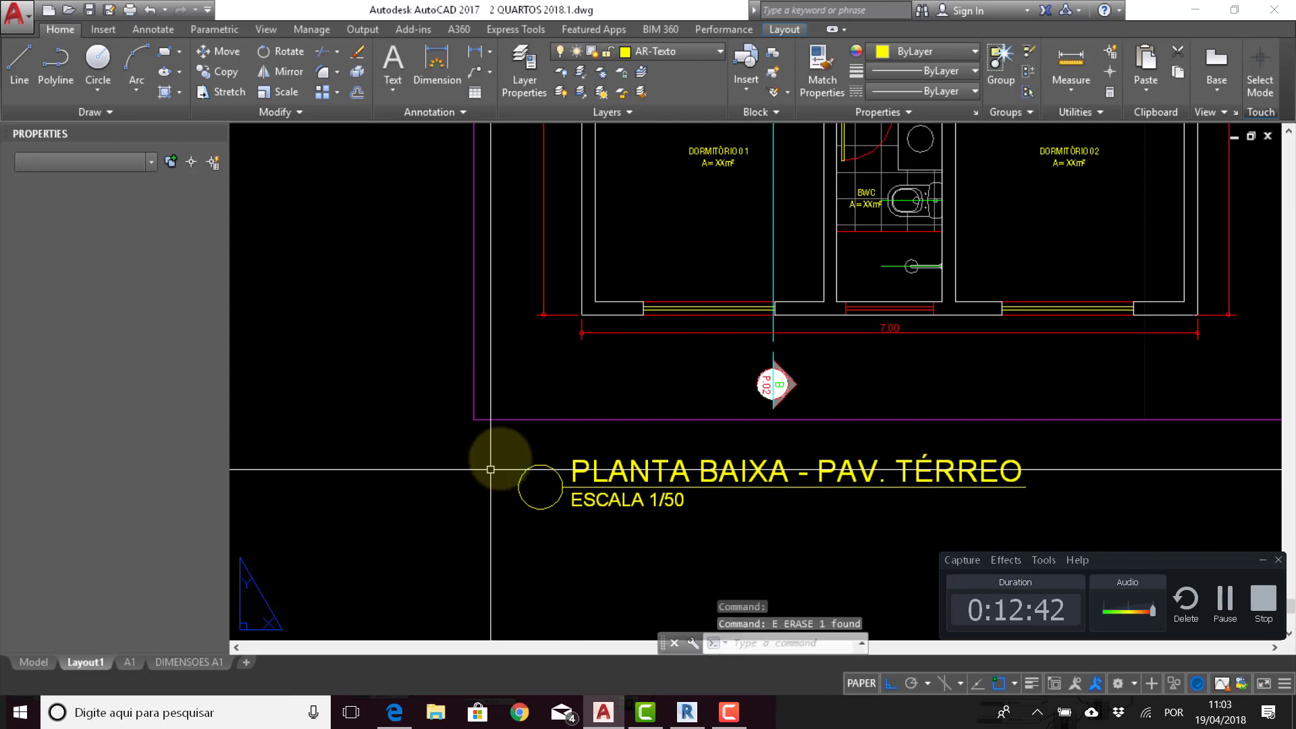
Step: Add the single-line text "1" inside the circle with no rotation
middle_drag(497, 463, 418, 417)
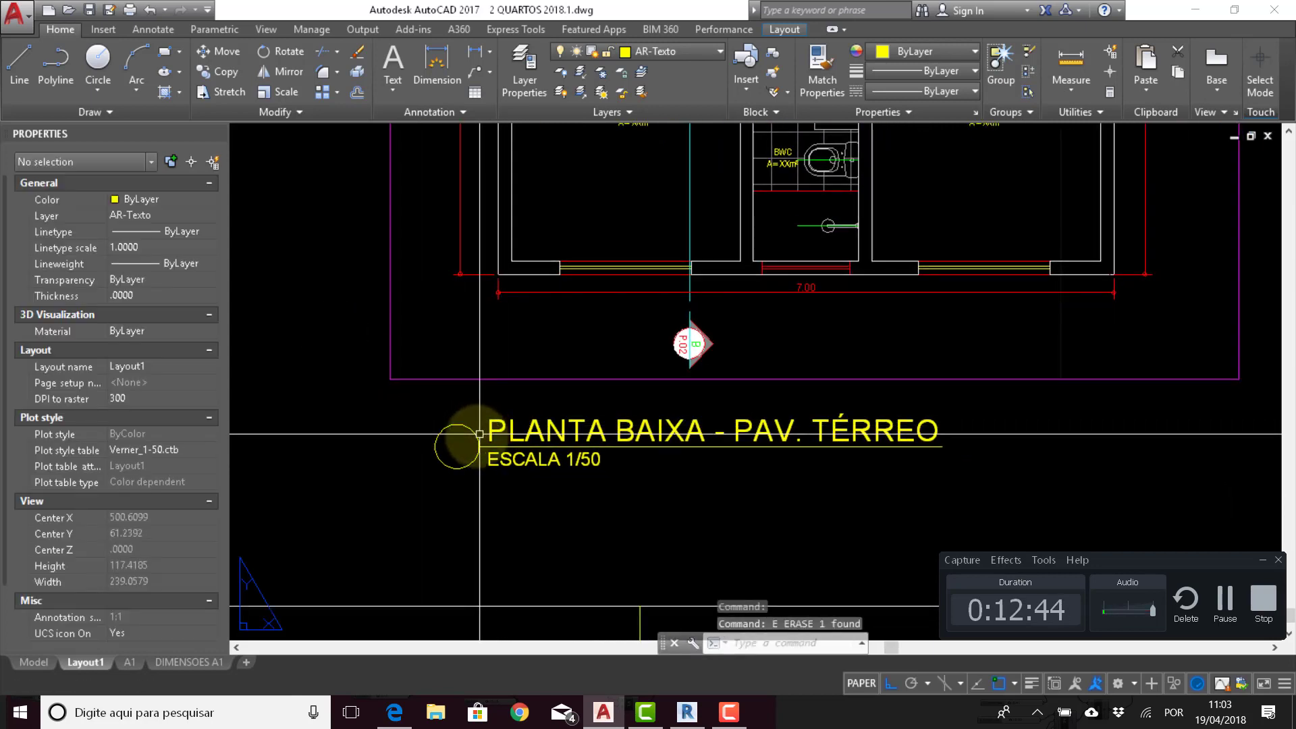
text(dt)
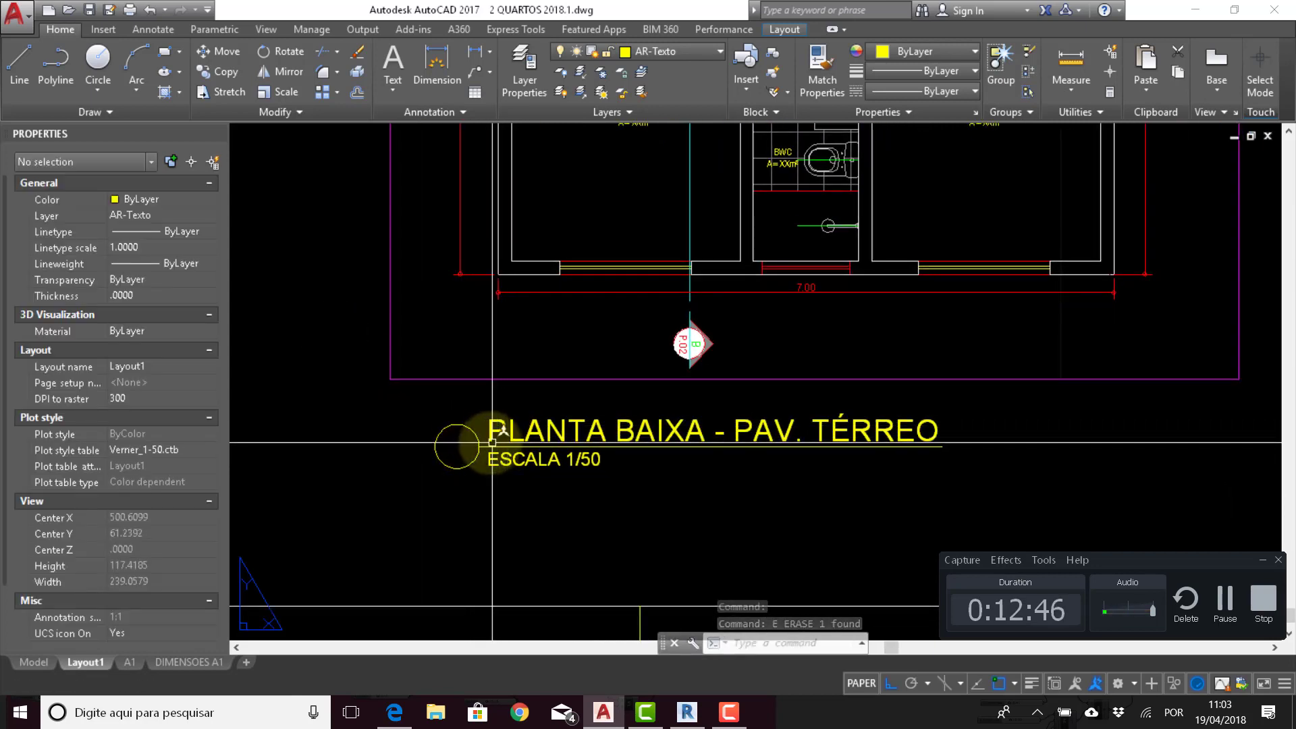
key(Return)
scroll(461, 444, up, 4)
scroll(447, 455, up, 2)
click(447, 459)
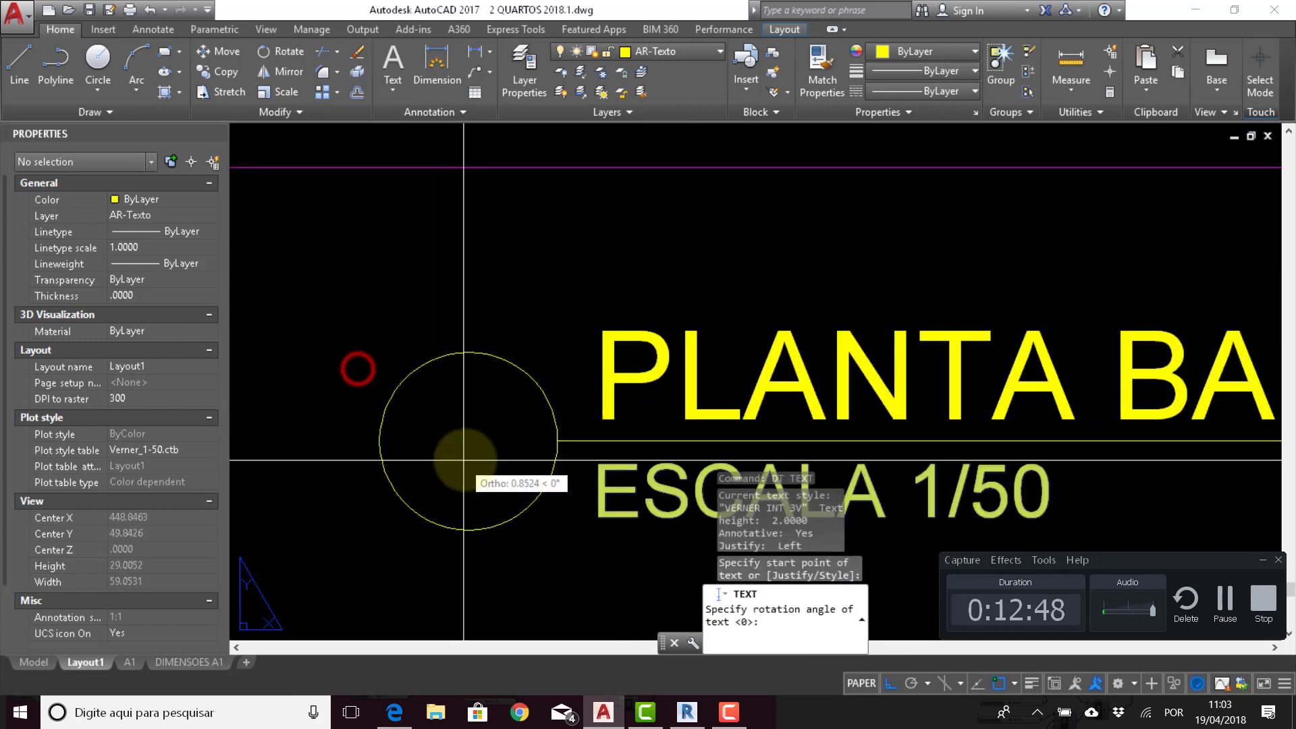
click(475, 459)
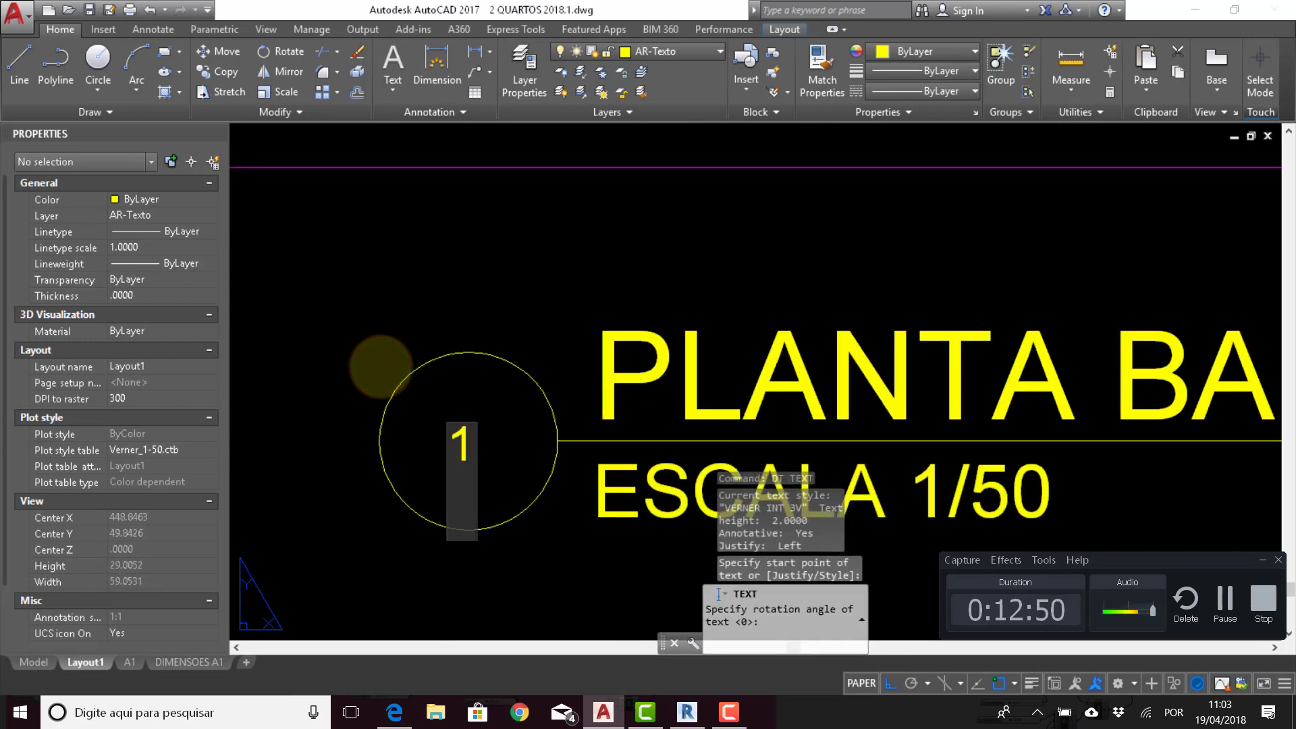
key(Return)
Step: Set the paper text height of the number inside the circle to 5
click(457, 436)
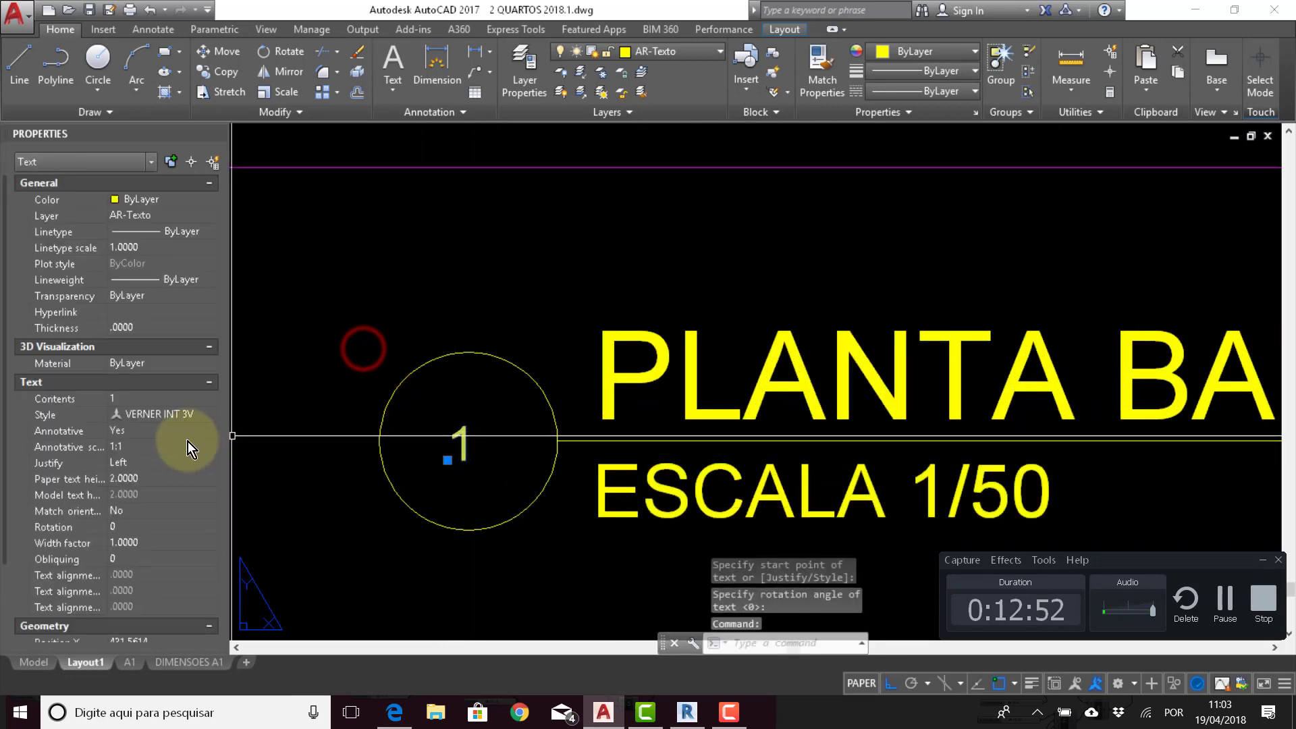
click(148, 483)
text(5)
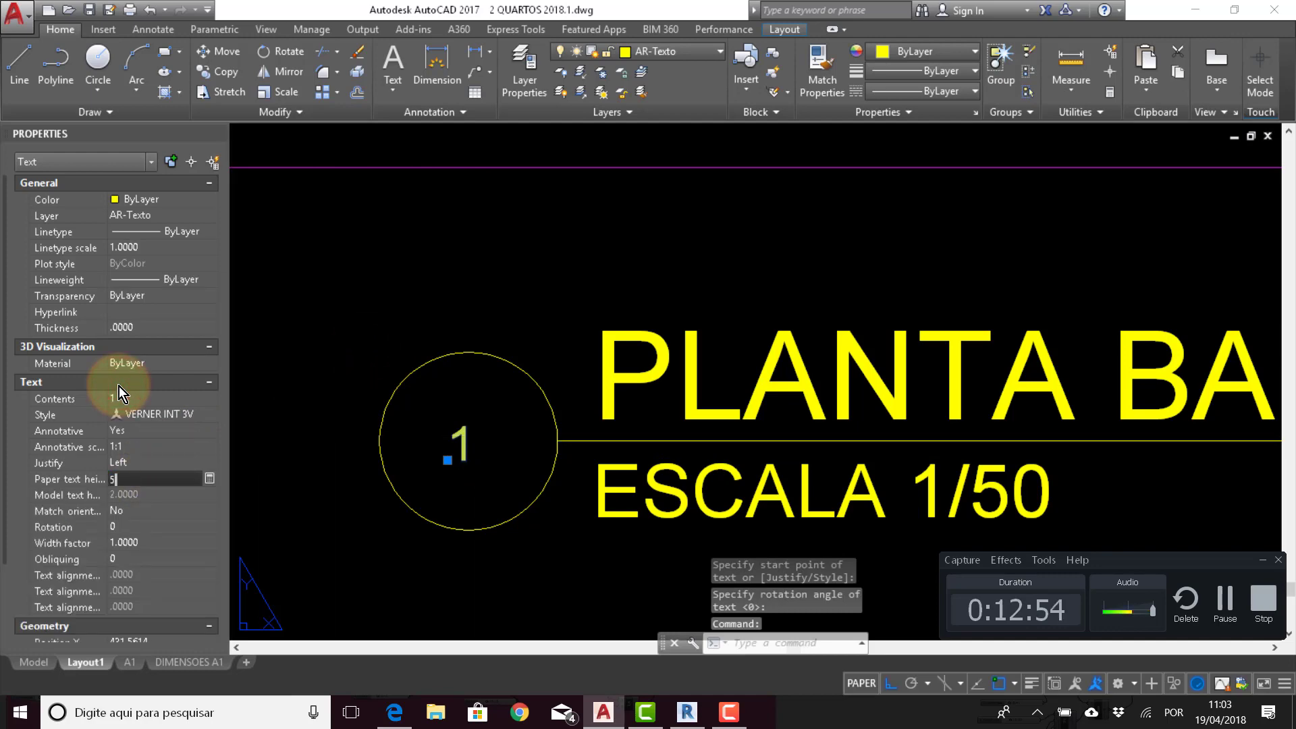
key(Return)
Step: Move the number "1" left and down until it sits centred in the circle
scroll(579, 342, down, 2)
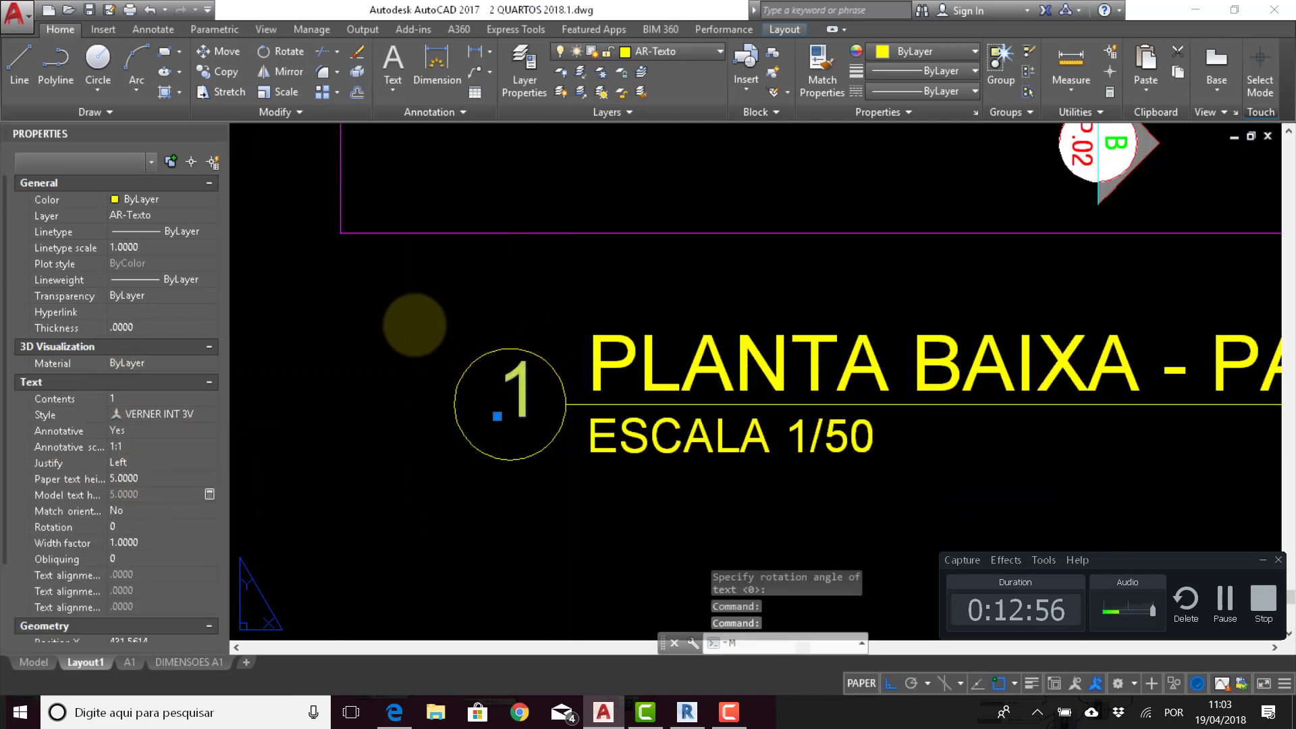
text(m)
key(space)
click(409, 325)
click(397, 326)
click(504, 367)
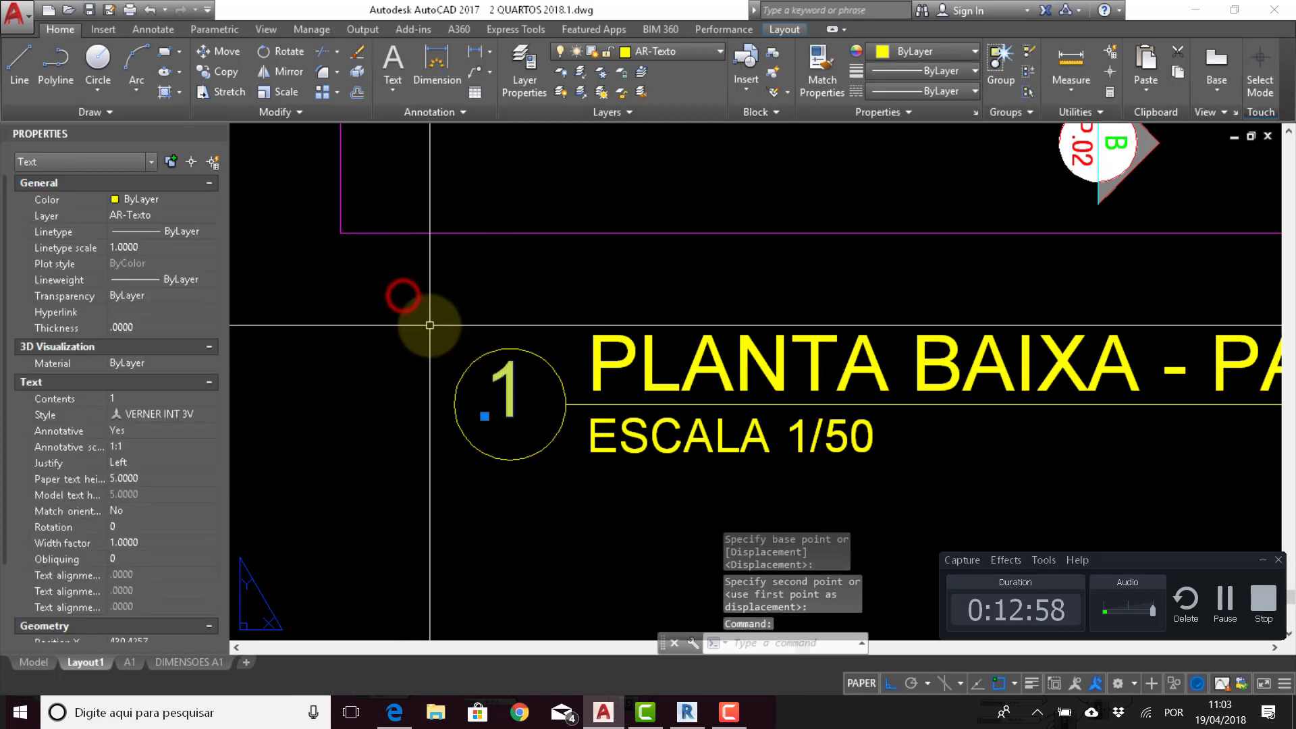
text(m)
key(space)
click(429, 328)
Step: Select the circle, number, underline, title and scale text, and move them together straight up closer to the floor plan
scroll(546, 452, down, 10)
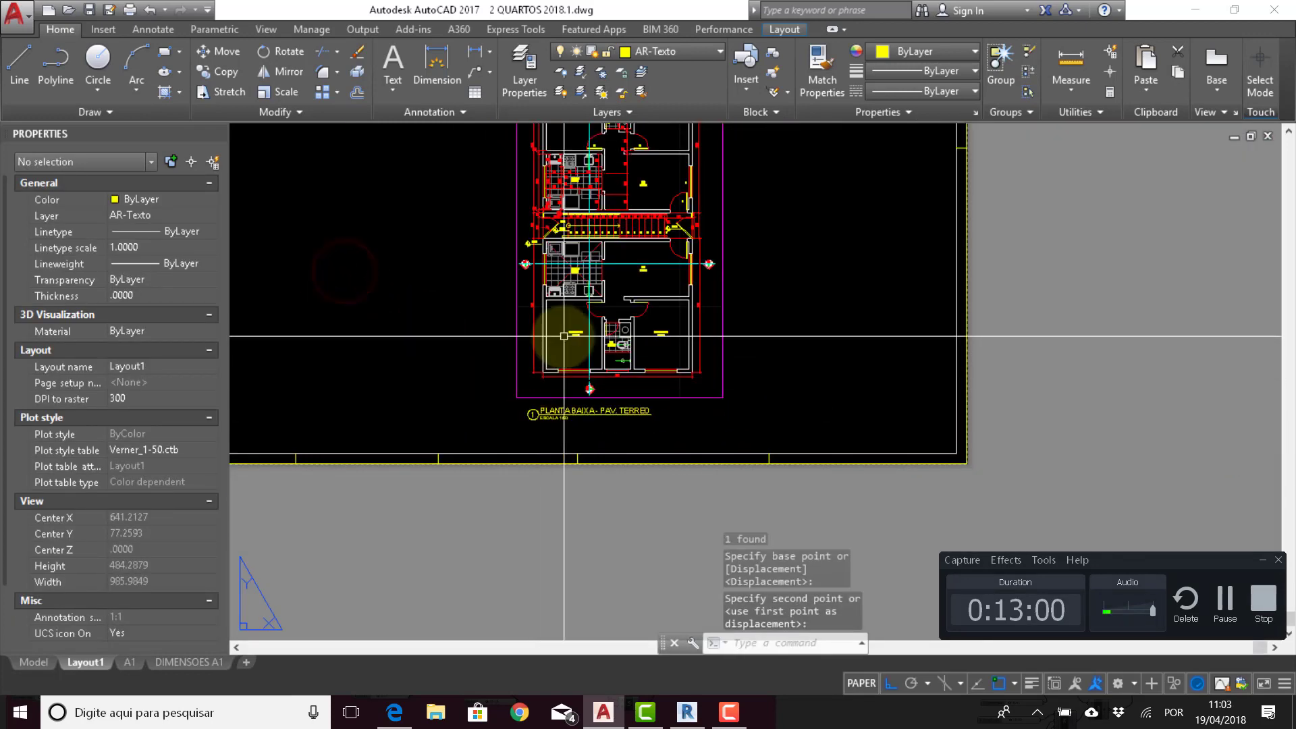
click(547, 452)
scroll(547, 454, up, 2)
click(441, 413)
click(697, 449)
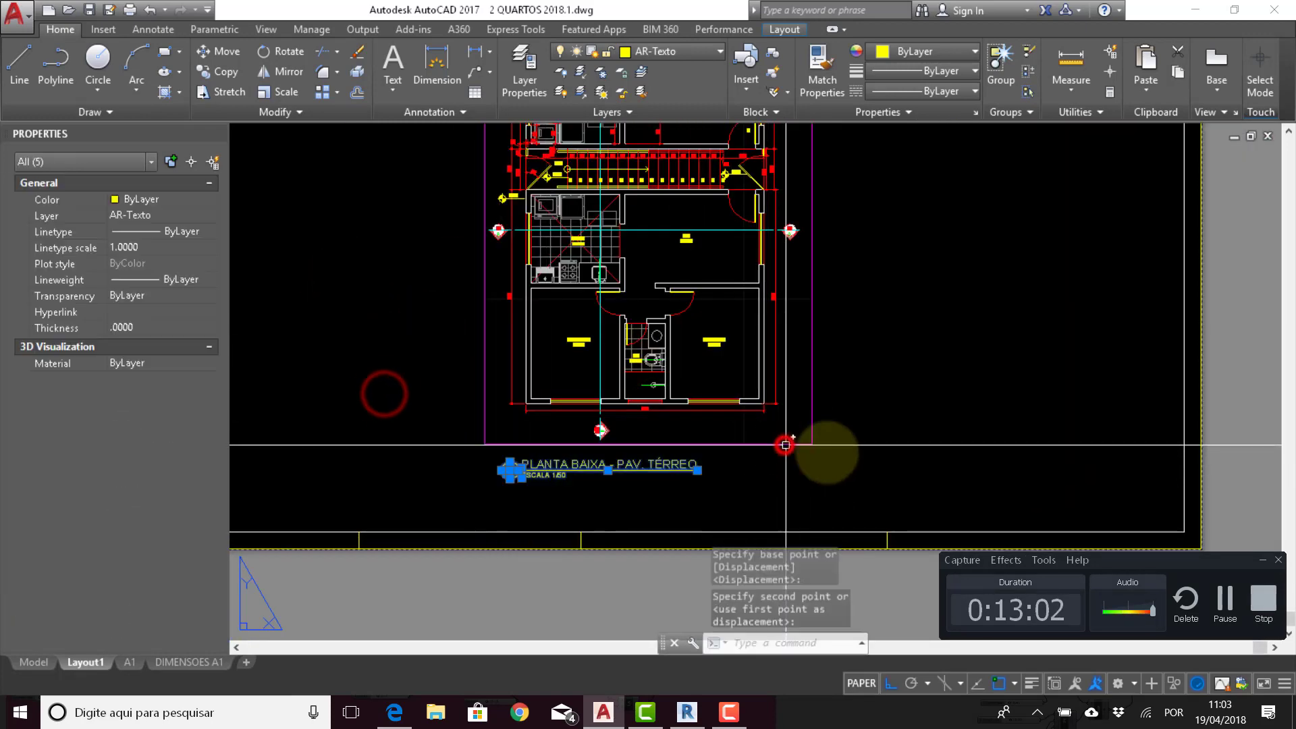
text(m)
key(space)
click(937, 420)
click(936, 401)
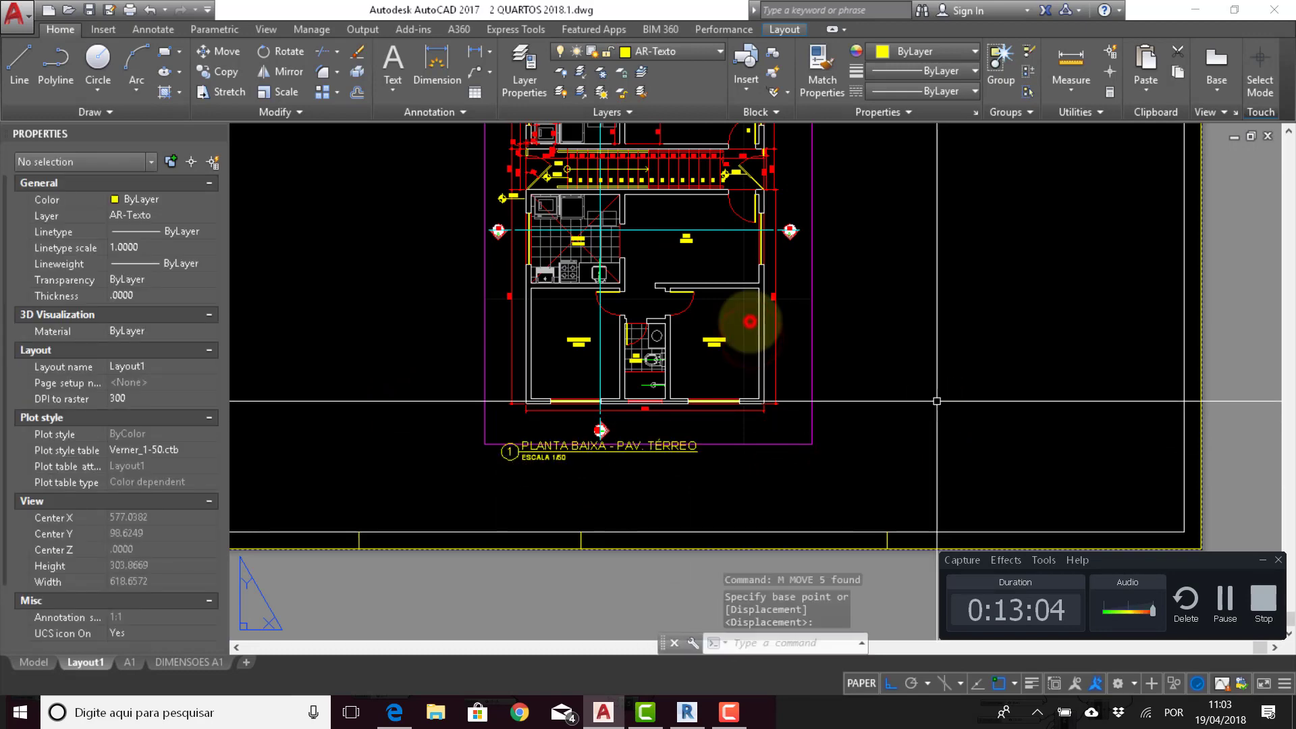
Step: Open the plot preview of the A1 sheet and examine the numbered title below the floor plan
scroll(937, 401, down, 6)
middle_click(905, 376)
middle_click(905, 376)
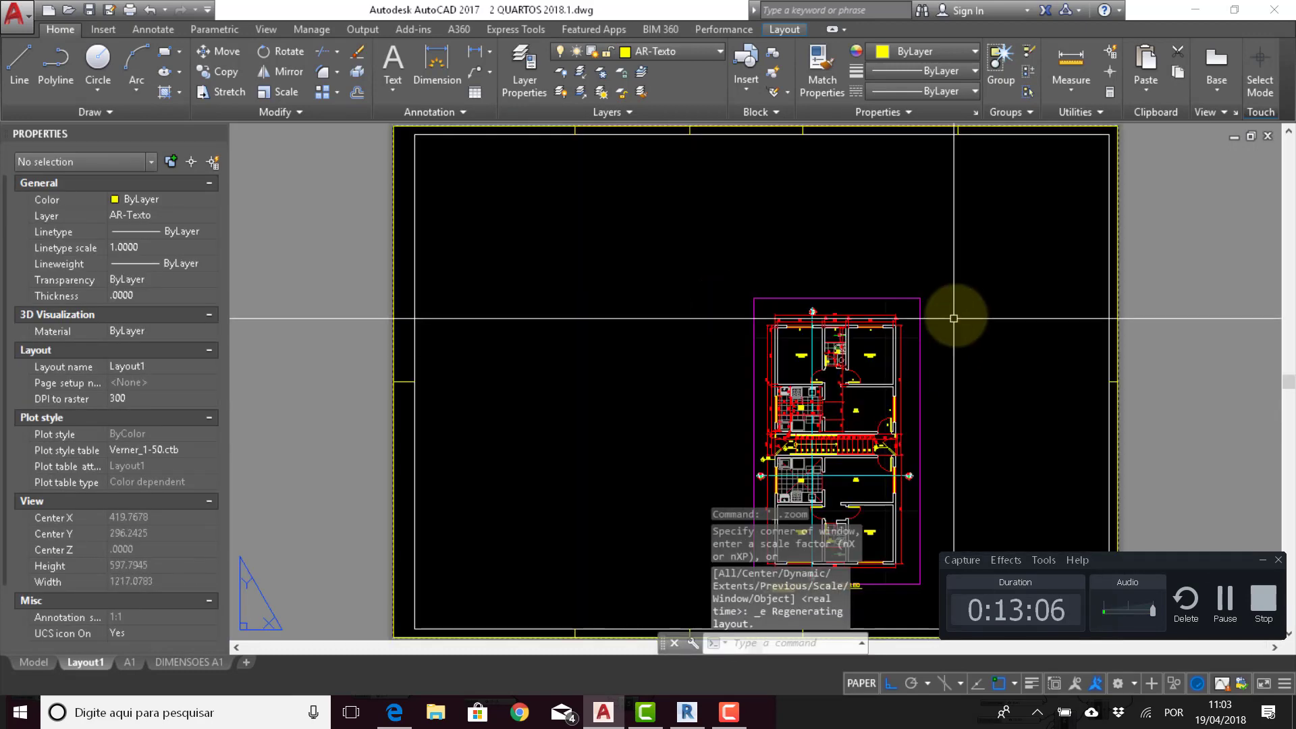
key(ctrl+p)
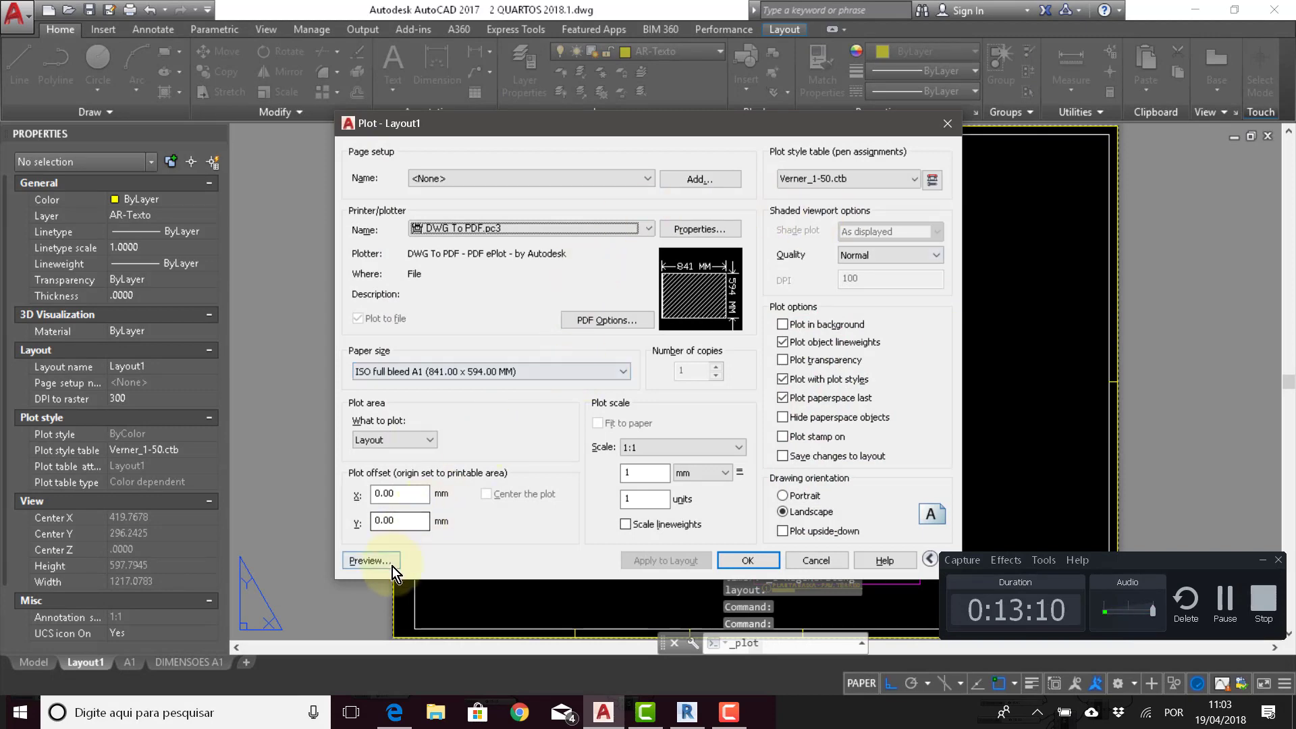
click(390, 563)
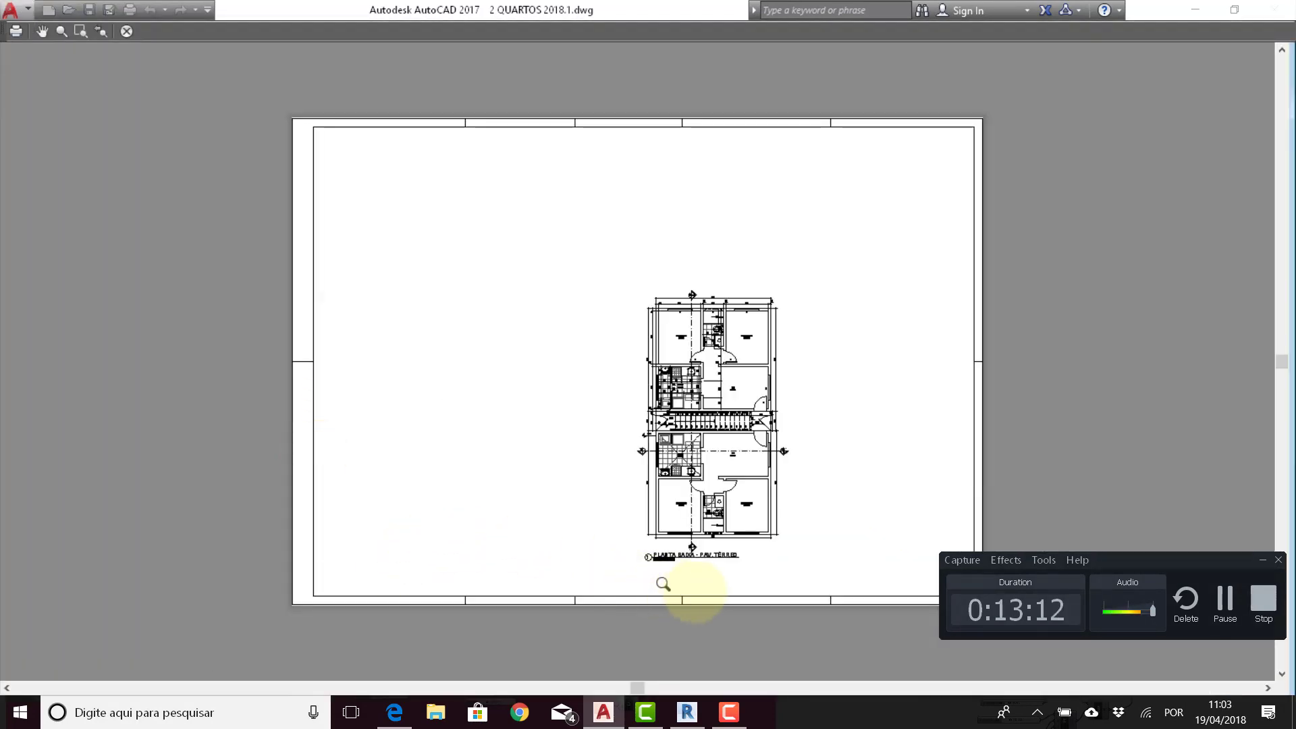
scroll(663, 584, up, 5)
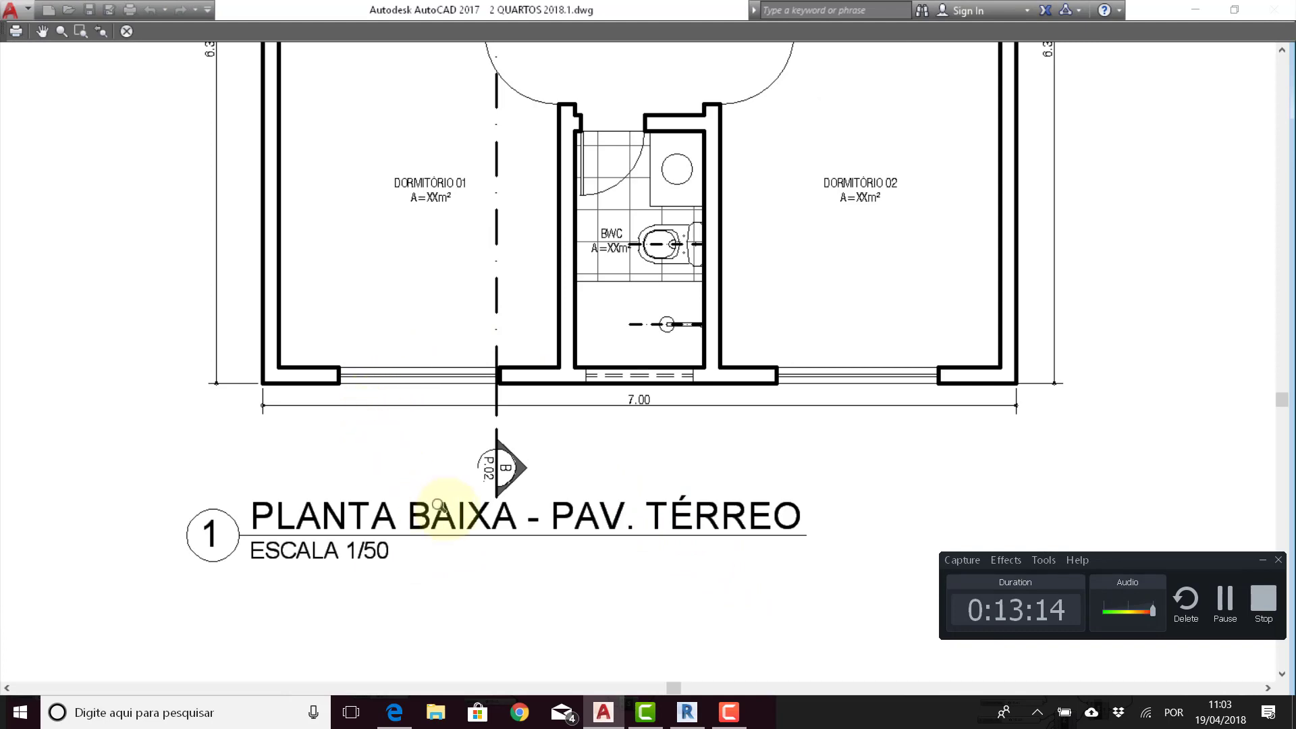
scroll(440, 506, down, 2)
middle_drag(439, 441, 480, 417)
scroll(416, 485, up, 2)
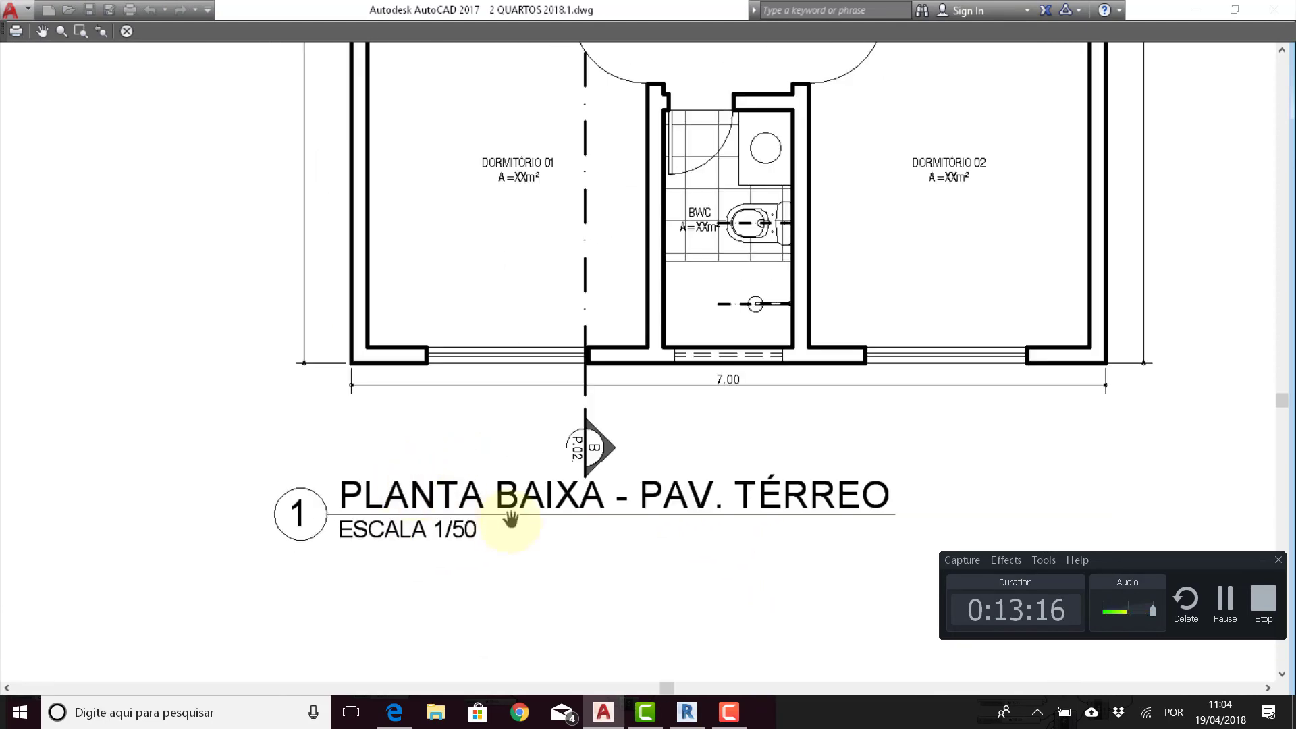
Step: Leave the plot preview and plot Layout1 to PDF as 2 QUARTOS 2018.1-Layout1.pdf in the Documentos folder
scroll(503, 496, down, 5)
middle_drag(414, 332, 434, 371)
key(Escape)
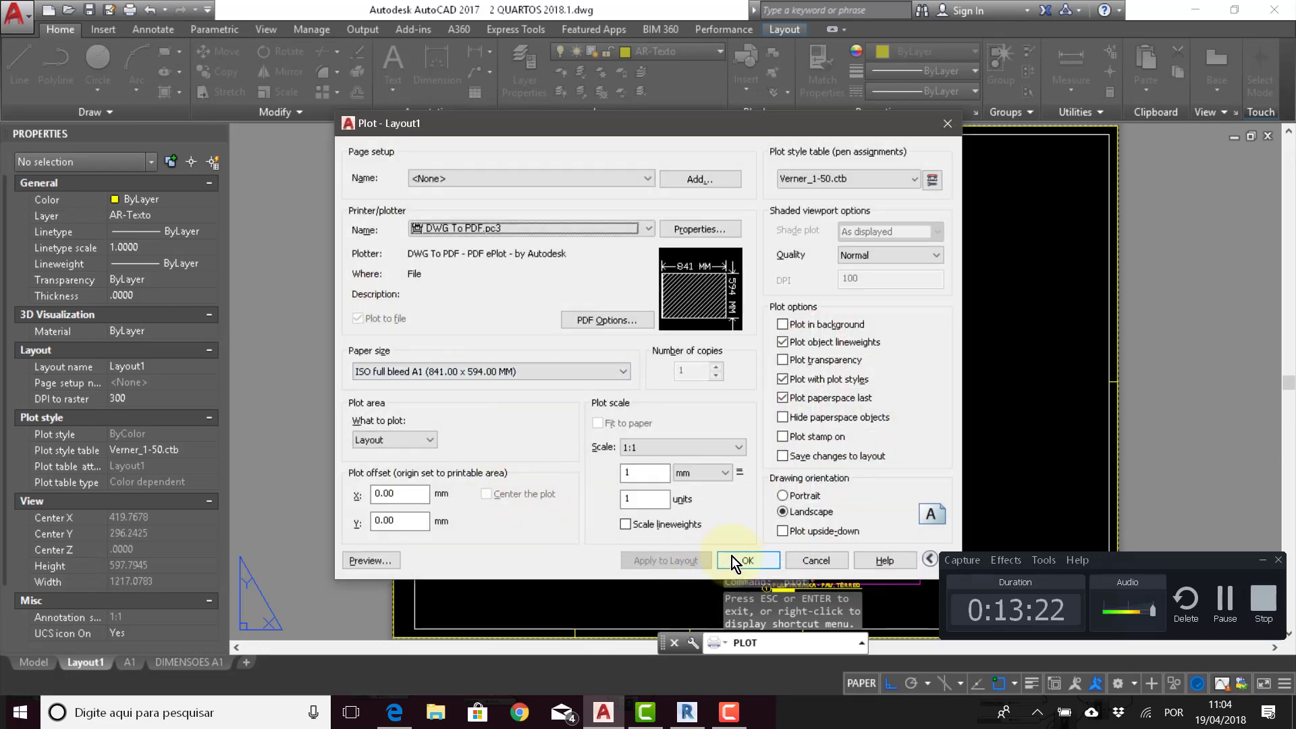
click(732, 558)
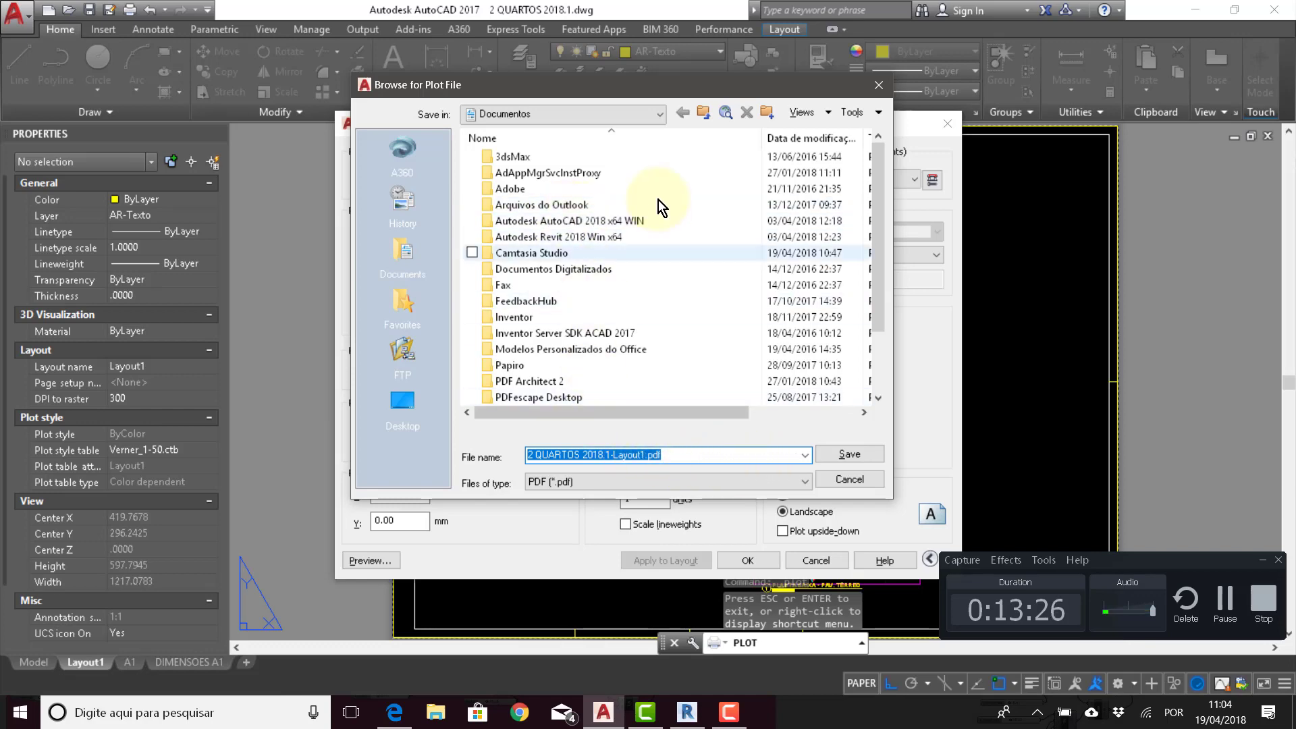
click(853, 451)
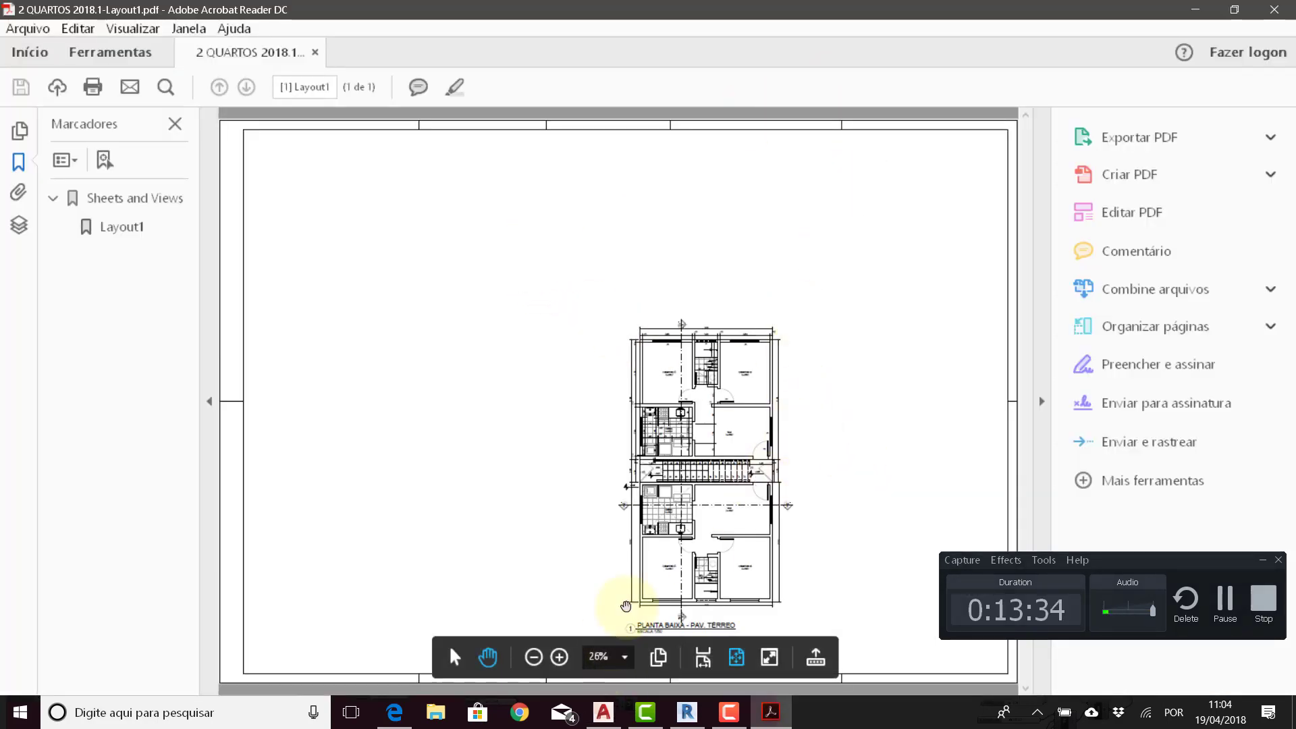
Step: Examine the numbered title, scale text and rooms of the ground-floor plan up close in the plotted PDF
ctrl+scroll(671, 550, up, 5)
mouse_move(671, 515)
mouse_down()
mouse_move(488, 480)
mouse_move(538, 252)
mouse_up()
scroll(488, 480, down, 4)
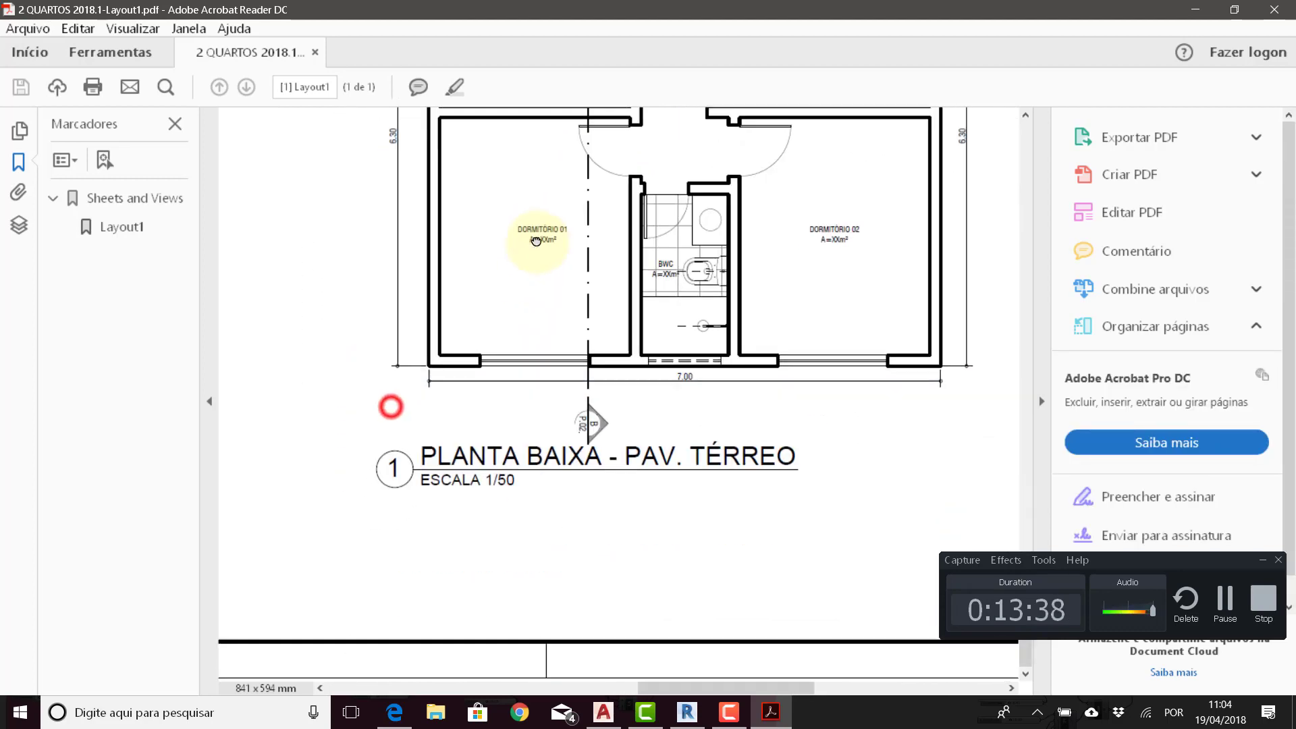
ctrl+scroll(541, 449, up, 1)
ctrl+scroll(542, 449, down, 1)
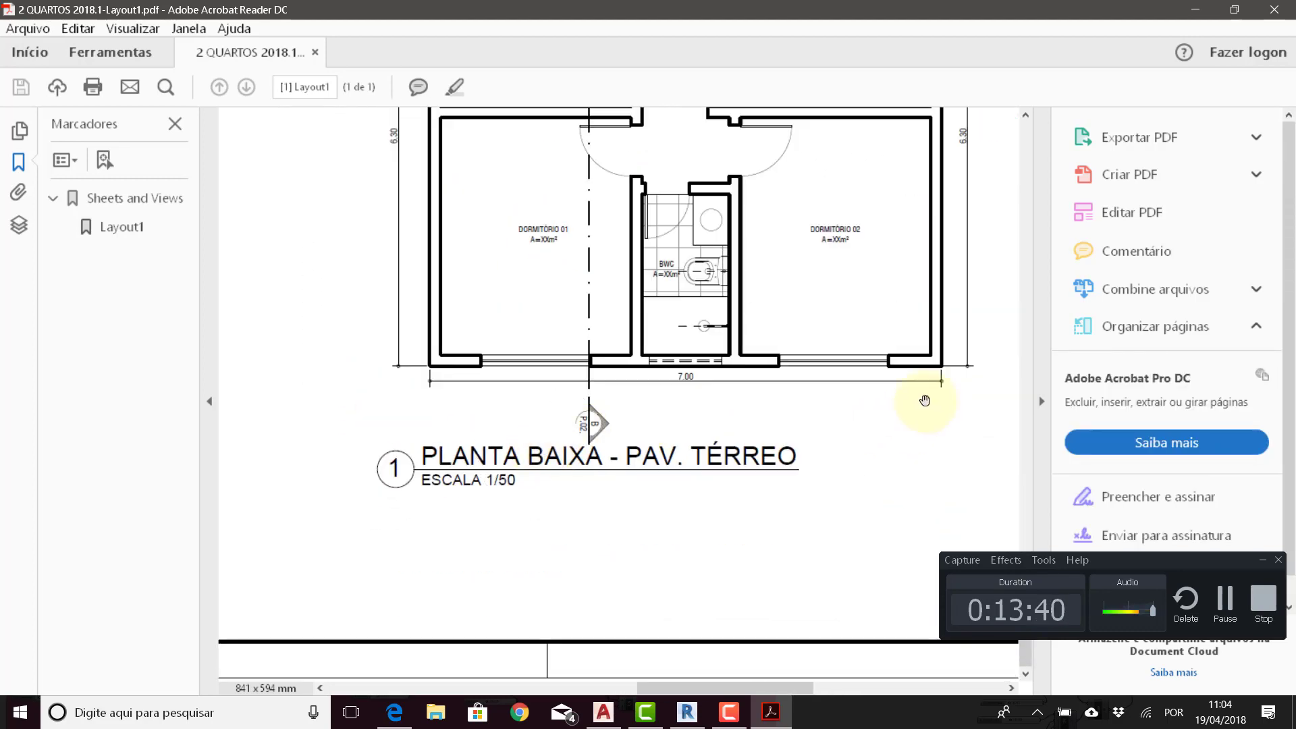
ctrl+scroll(529, 445, down, 4)
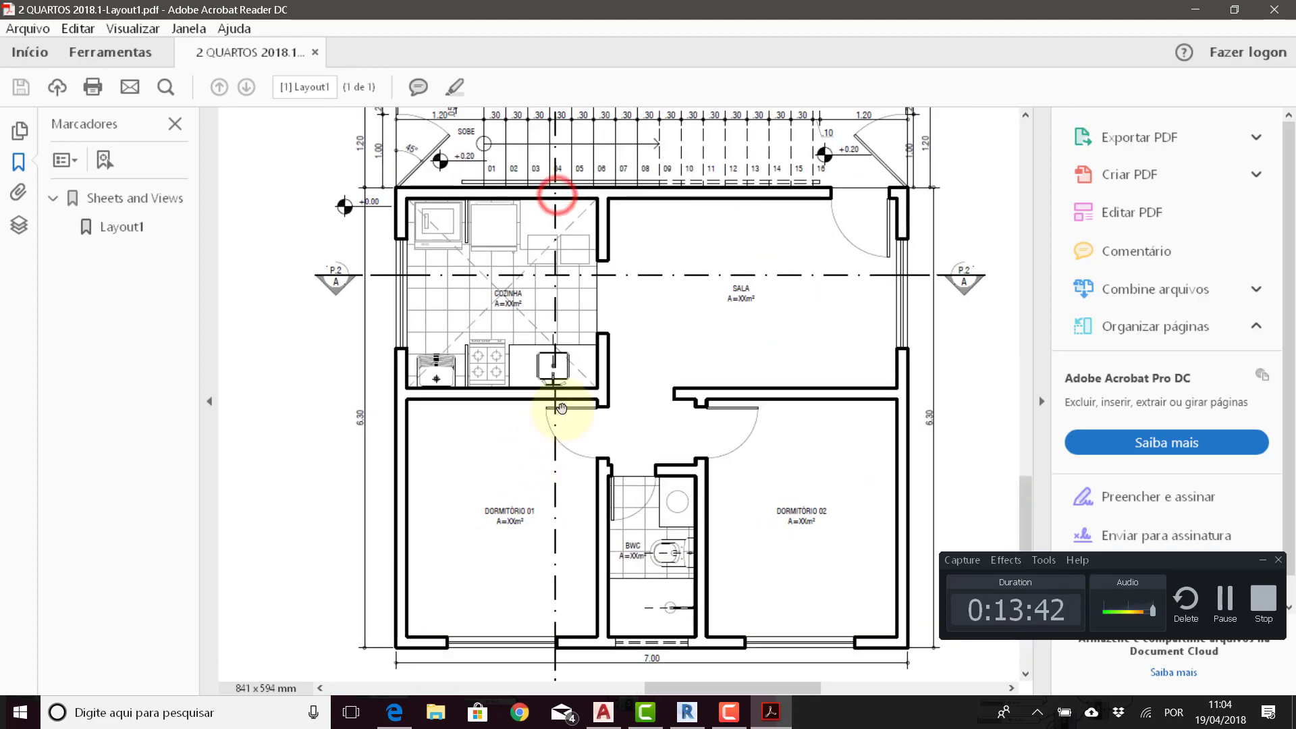